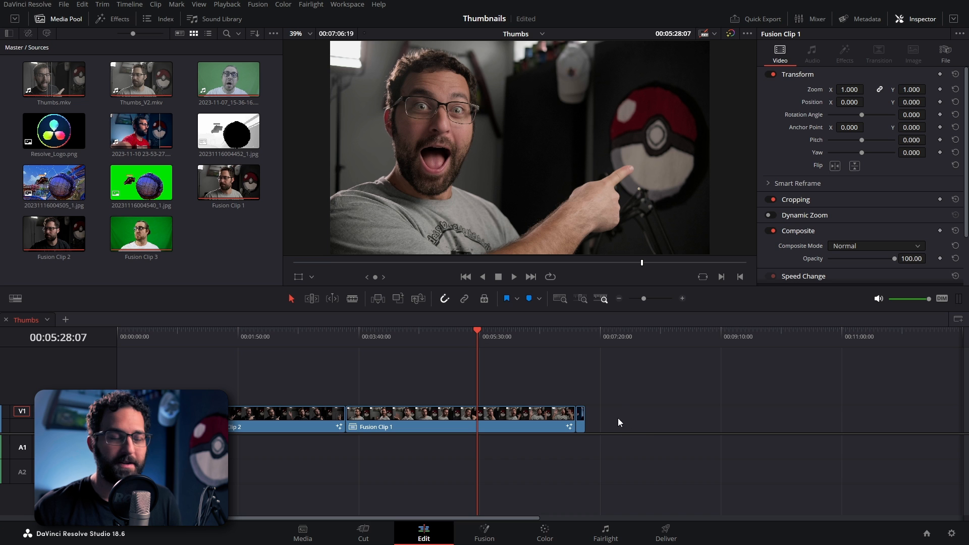
Step: Open Fusion Clip 1 in the Fusion page and inspect its MediaIn1 and MediaOut1 nodes
click(496, 535)
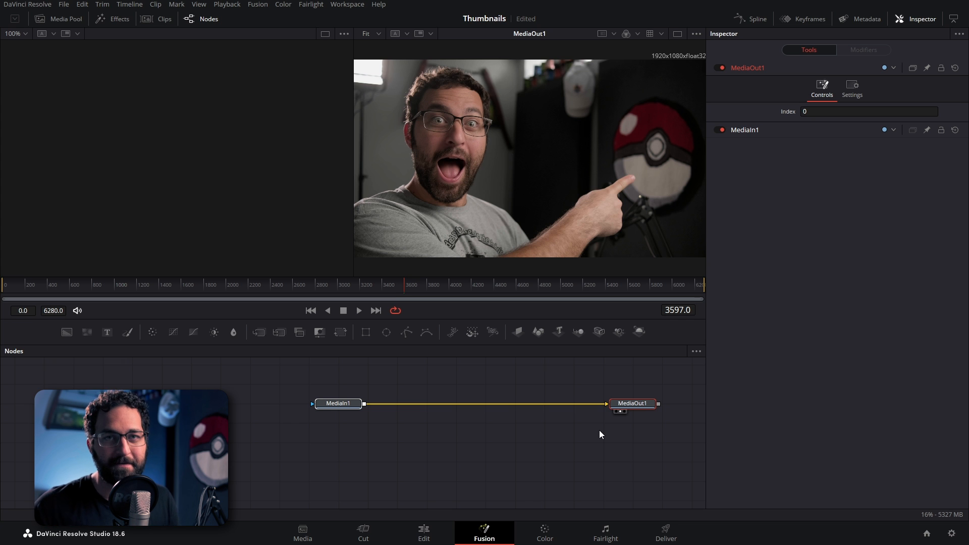
click(599, 430)
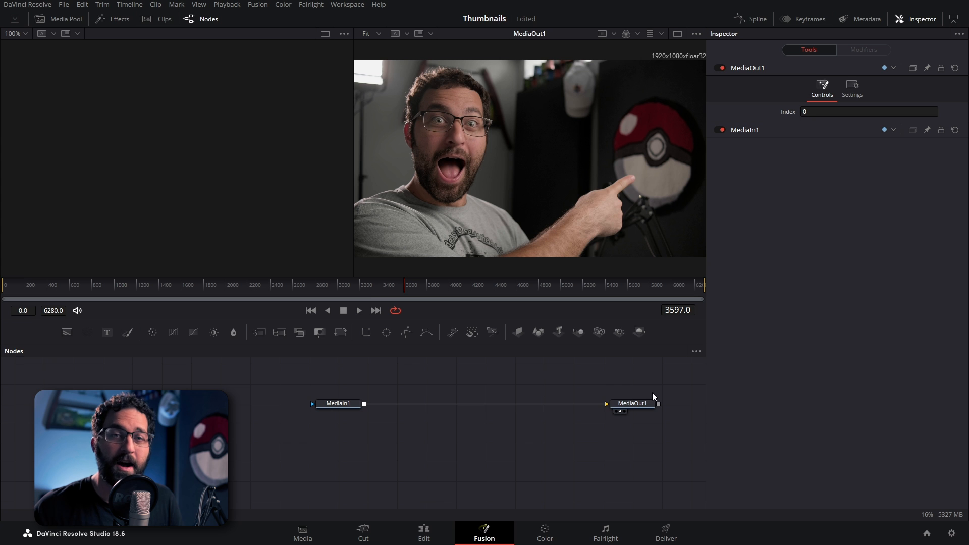
click(353, 404)
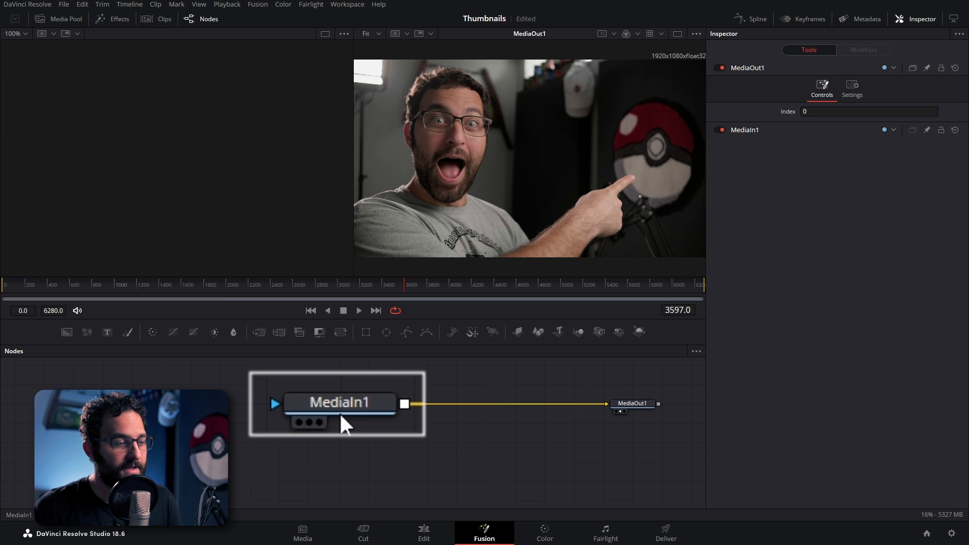
click(346, 403)
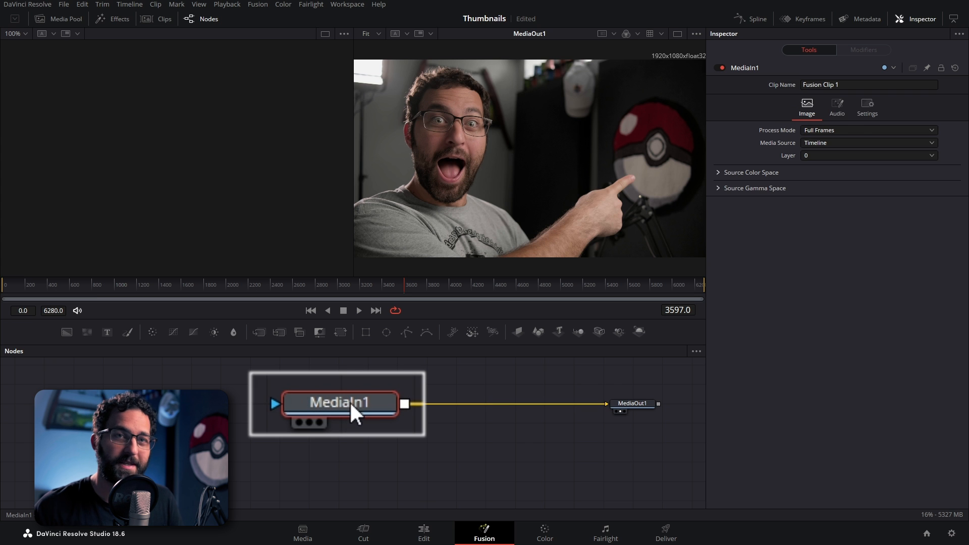
click(657, 397)
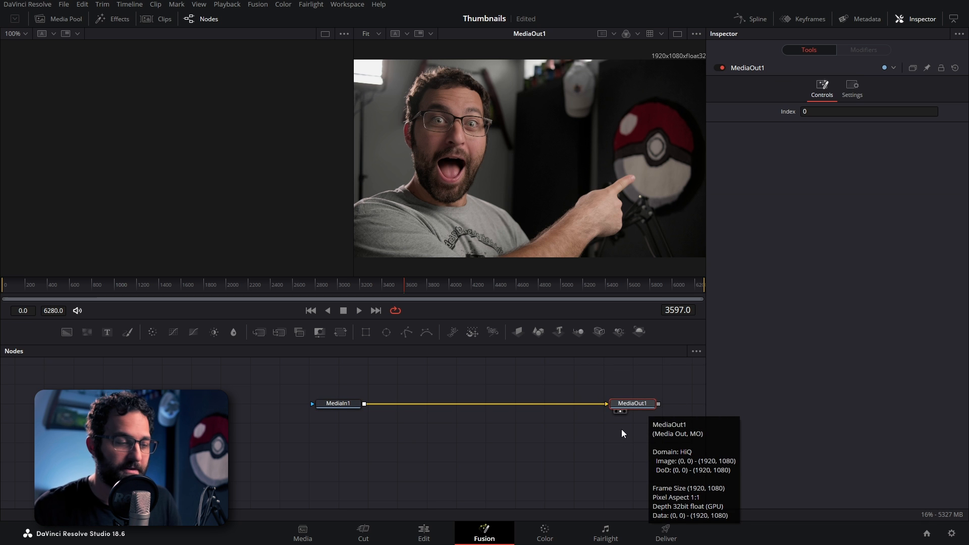
Step: Merge a Background node behind MediaIn1, with Merge1 in line, Background1 below it and the merge's inputs swapped
click(340, 406)
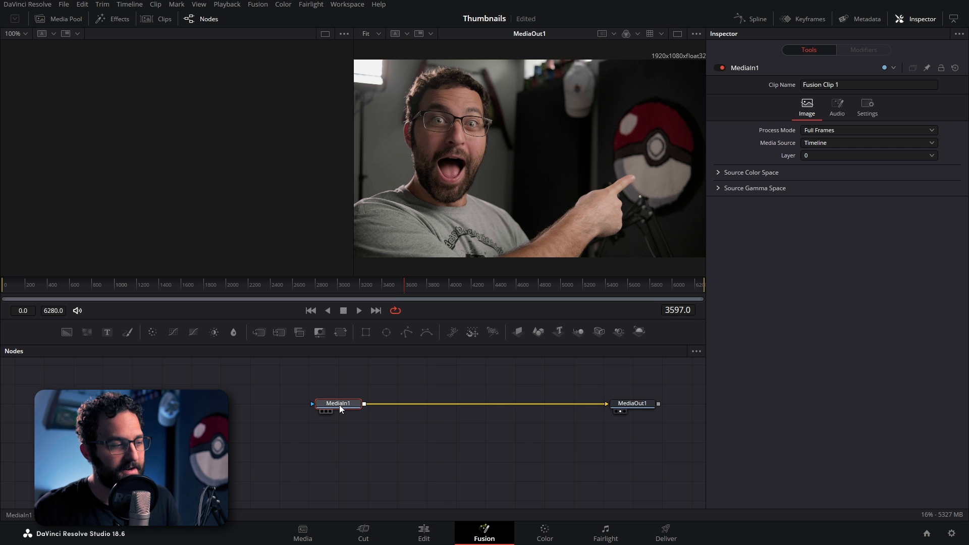
click(65, 332)
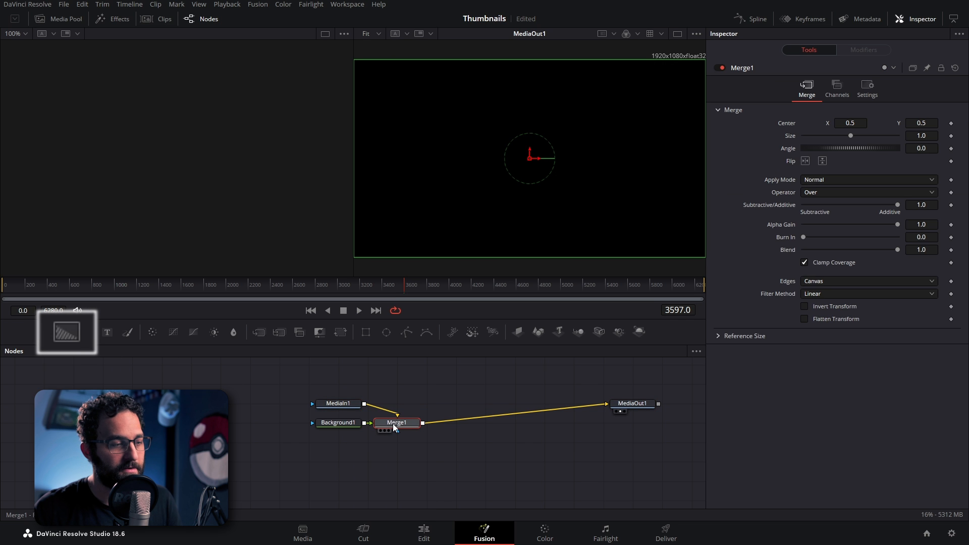
drag(401, 422, 467, 410)
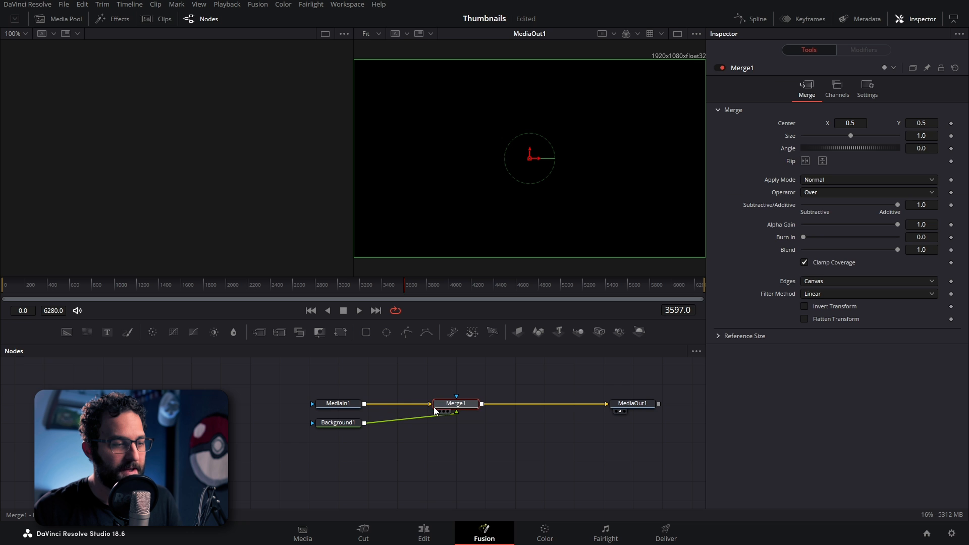
drag(346, 423, 474, 429)
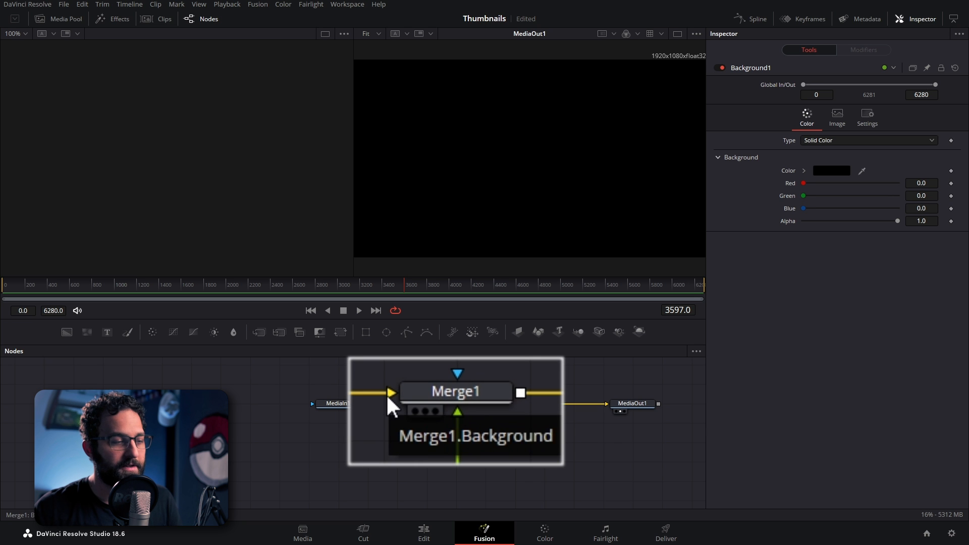
click(480, 397)
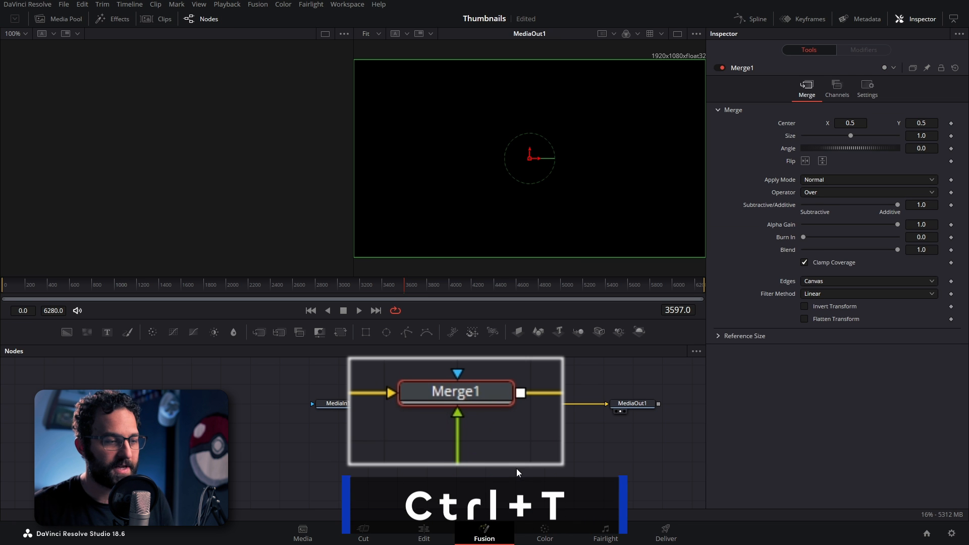
key(ctrl+t)
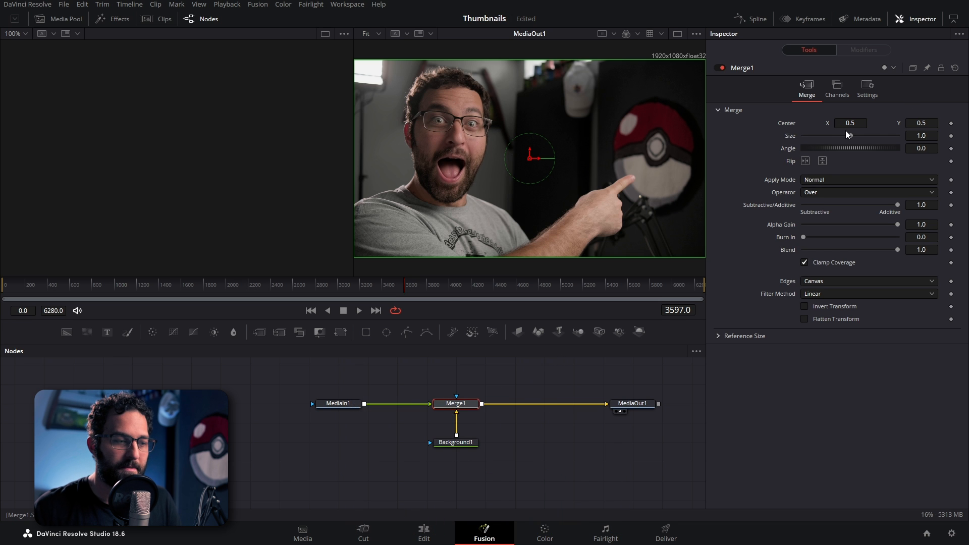
Step: Try shifting the footage in Merge1 to center X 0.748 and adding red to the background, and reset the changes
drag(858, 122, 920, 123)
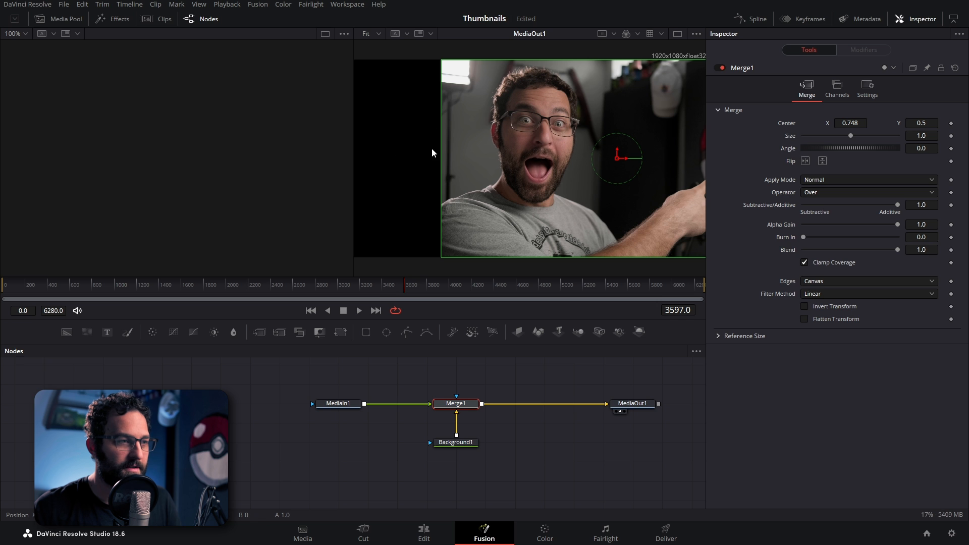
click(456, 443)
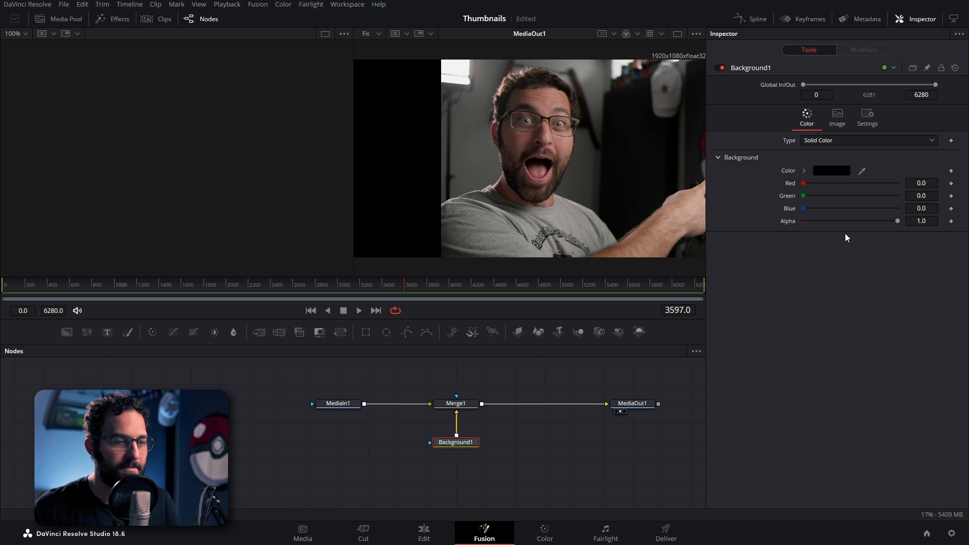
drag(802, 182, 839, 182)
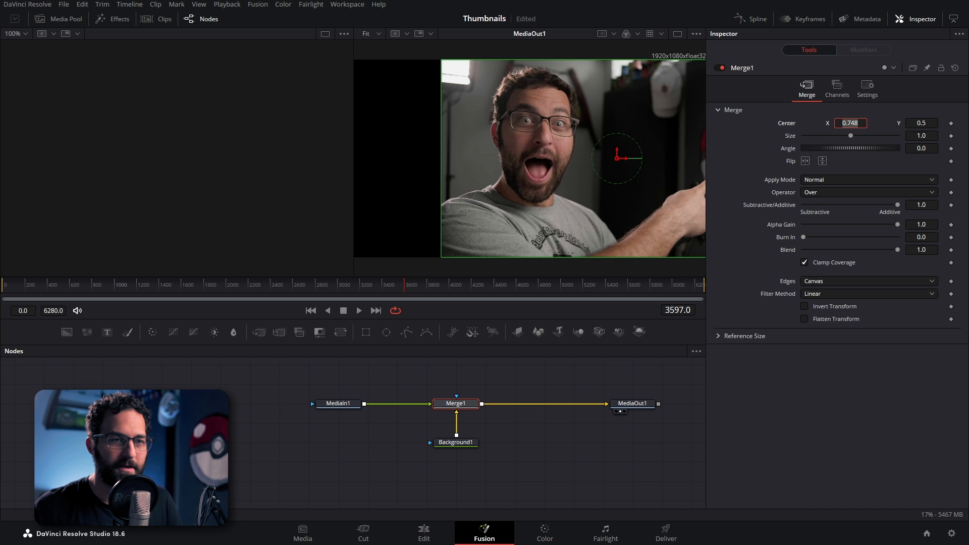
click(954, 68)
Step: Make Background1 fully transparent by lowering its alpha, and test it by shifting the merged footage horizontally
click(451, 443)
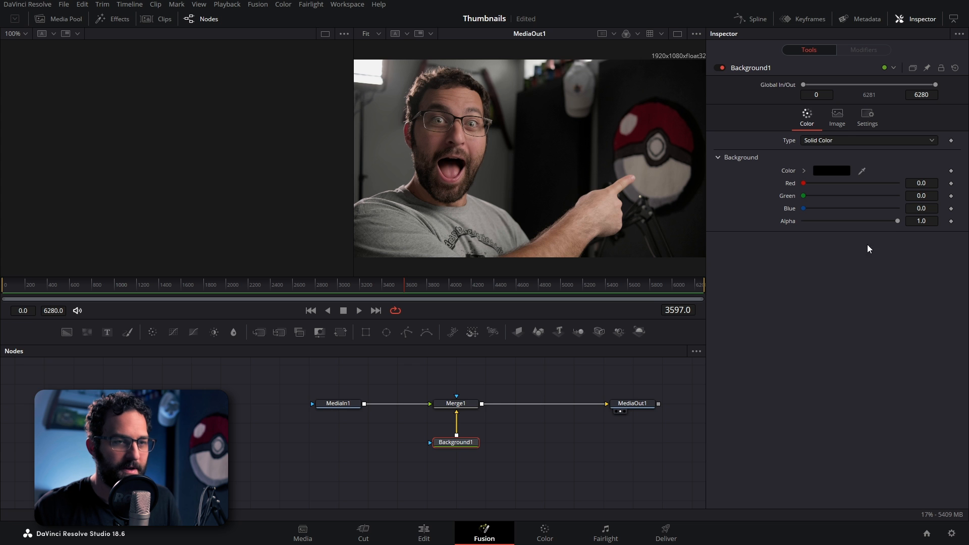
drag(897, 222, 773, 223)
click(456, 404)
drag(849, 124, 950, 124)
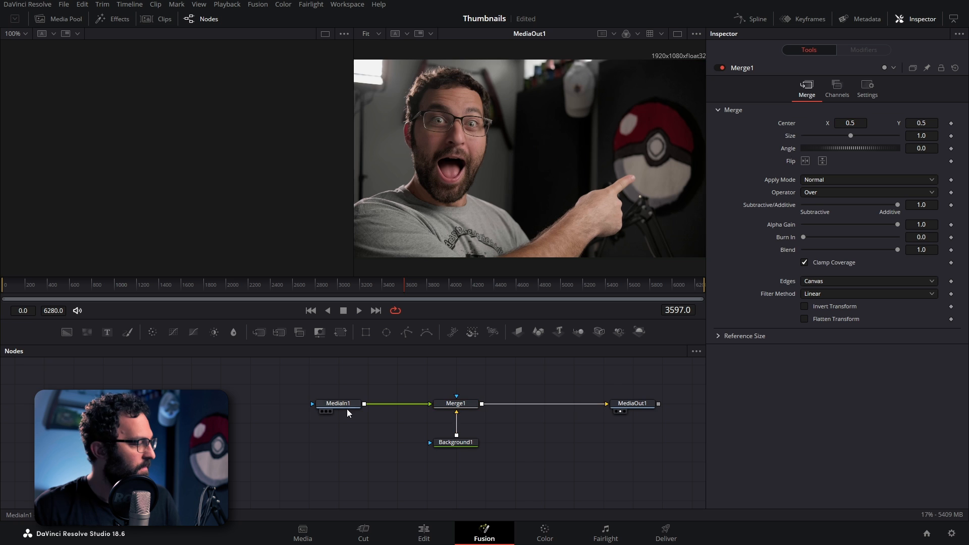
Step: Make room after MediaIn1 and insert a Magic Mask node between it and Merge1
drag(348, 409, 295, 413)
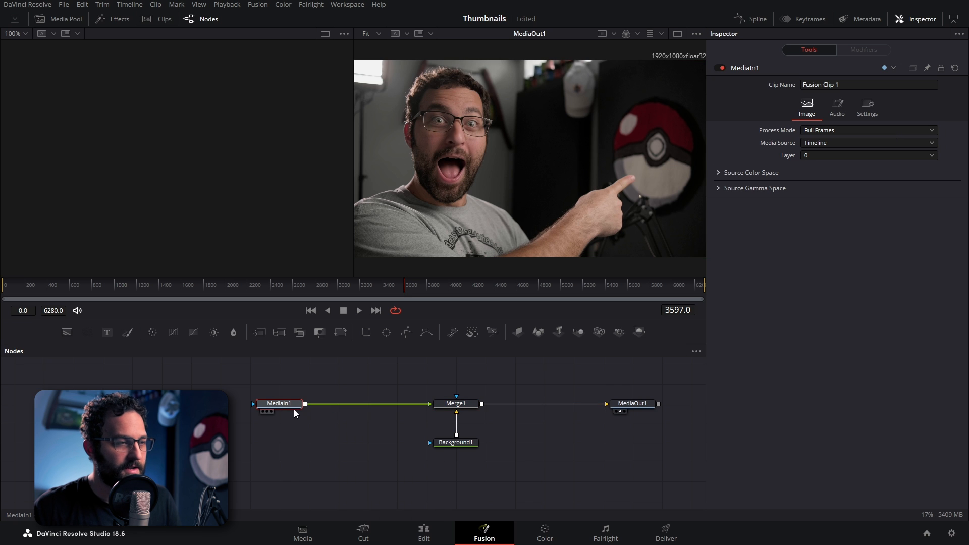
mouse_move(288, 408)
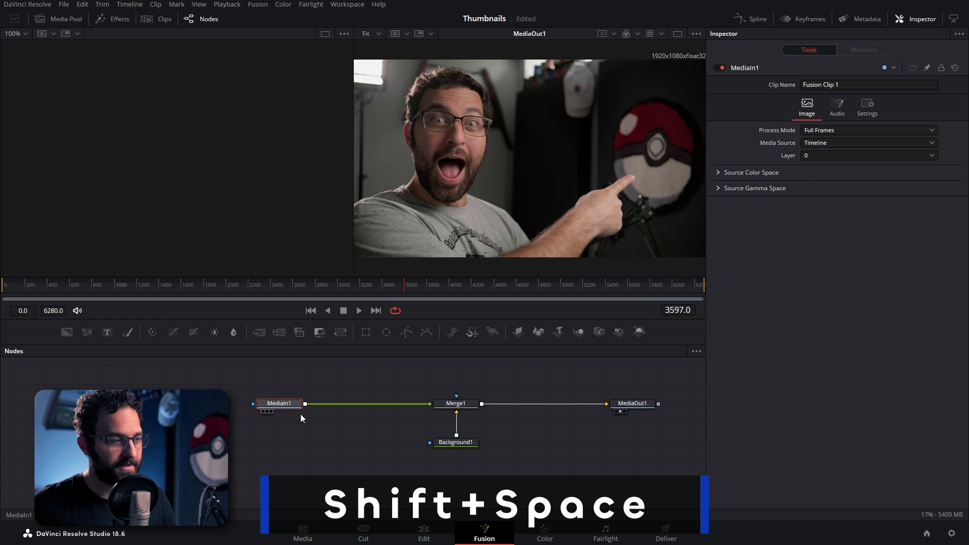
key(shift+space)
text(magic)
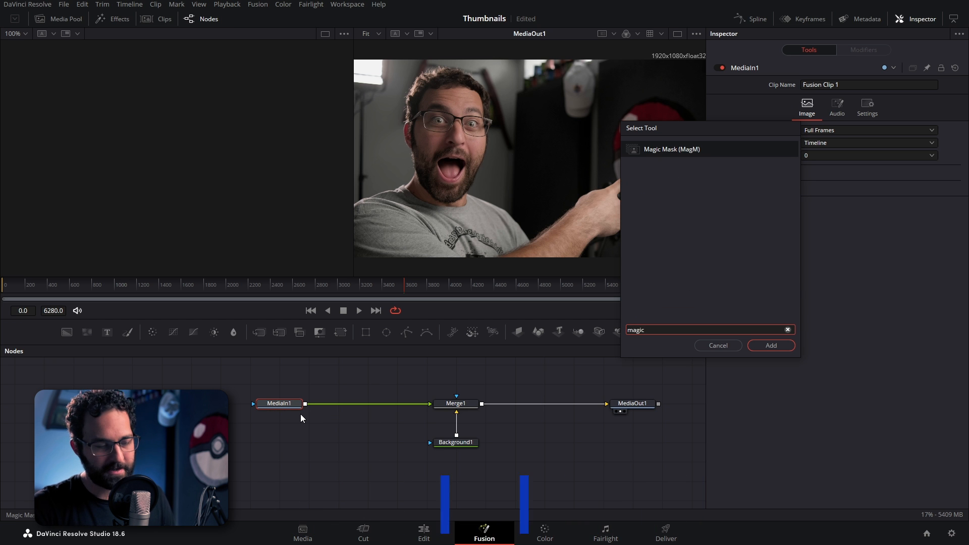
key(Return)
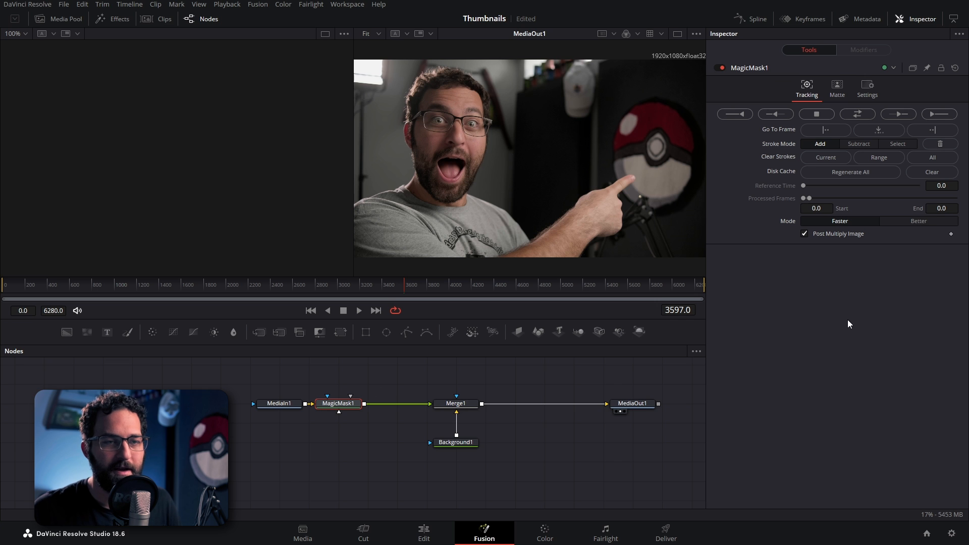
Step: Set the Magic Mask mode to Better and paint an add stroke over the man's head, torso and pointing arm
click(908, 221)
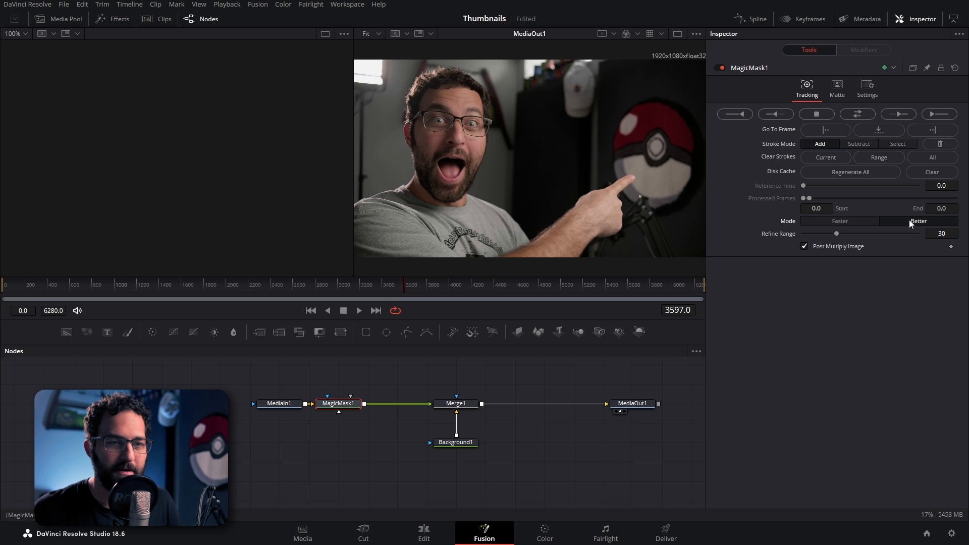
mouse_move(415, 102)
mouse_down()
mouse_move(441, 78)
mouse_move(477, 106)
mouse_move(466, 214)
mouse_move(512, 247)
mouse_move(591, 214)
mouse_move(510, 264)
mouse_move(380, 242)
mouse_move(435, 97)
mouse_up()
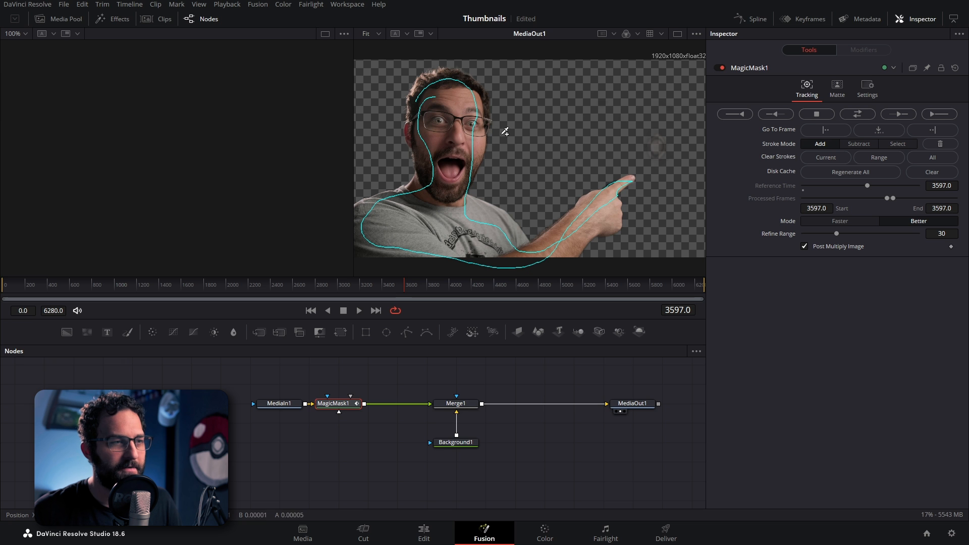
scroll(492, 115, up, 2)
scroll(492, 116, up, 6)
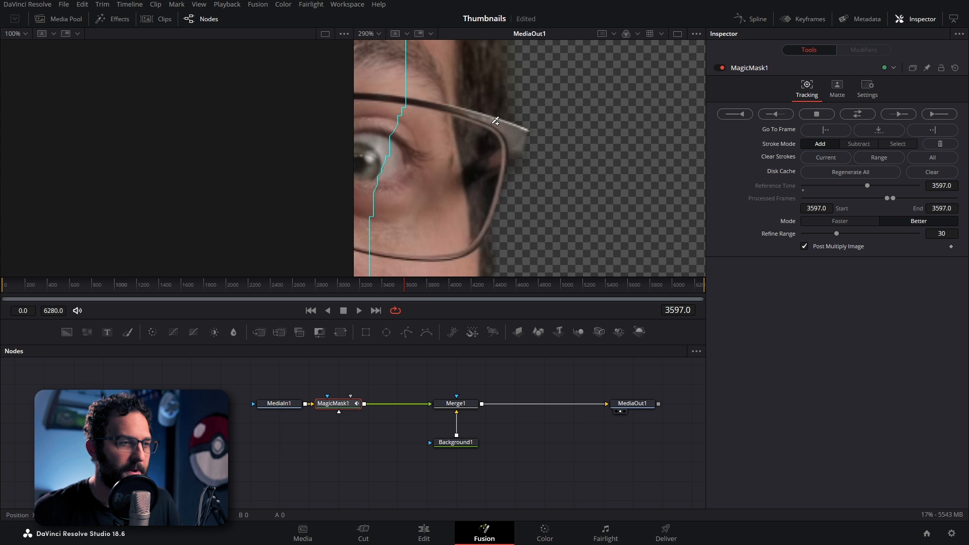
scroll(494, 121, down, 8)
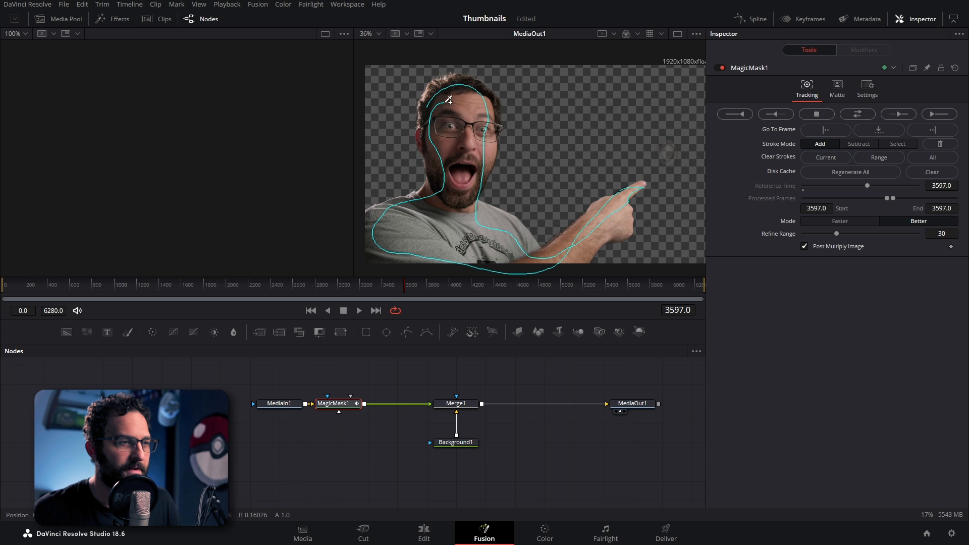
Step: Paint a subtract stroke over the leftover patch above the pointing finger to remove it from the mask
scroll(680, 168, up, 6)
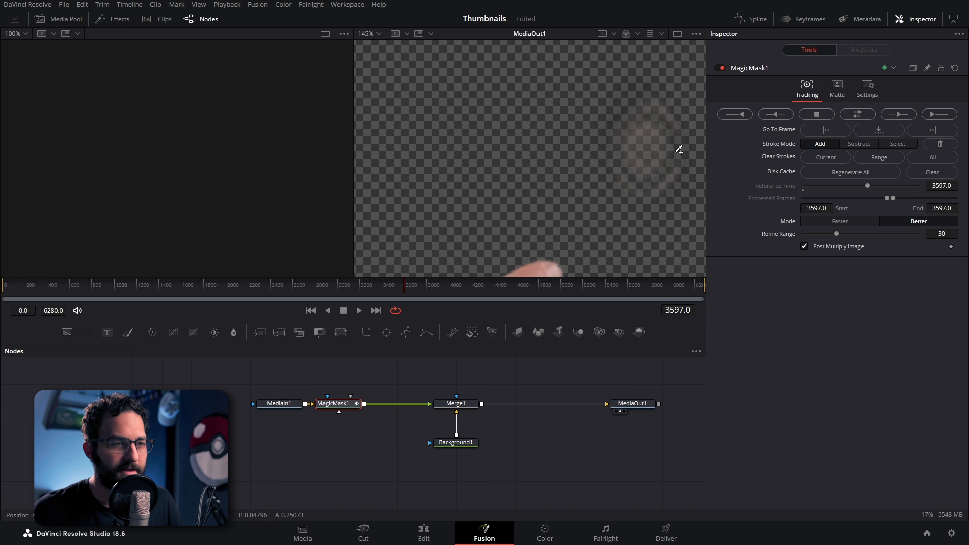
scroll(650, 149, down, 4)
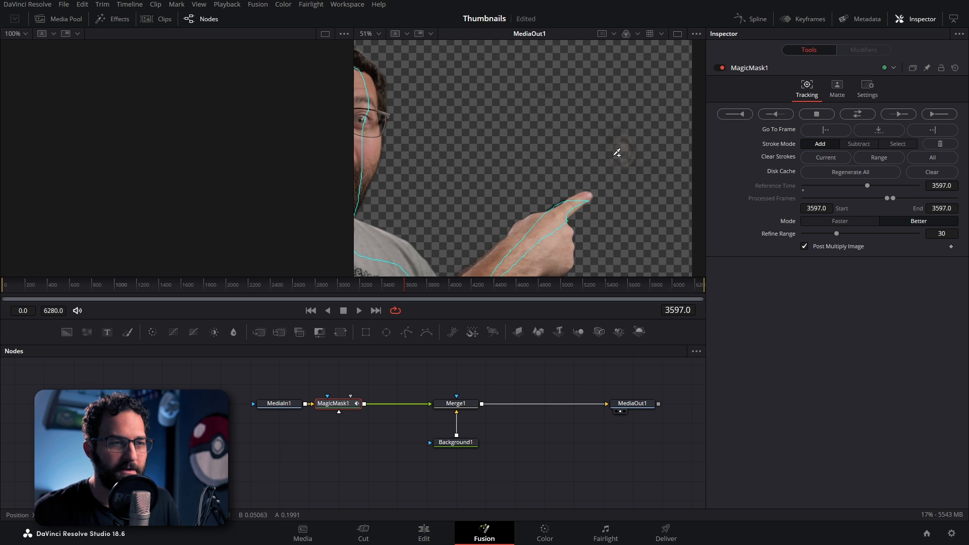
click(871, 143)
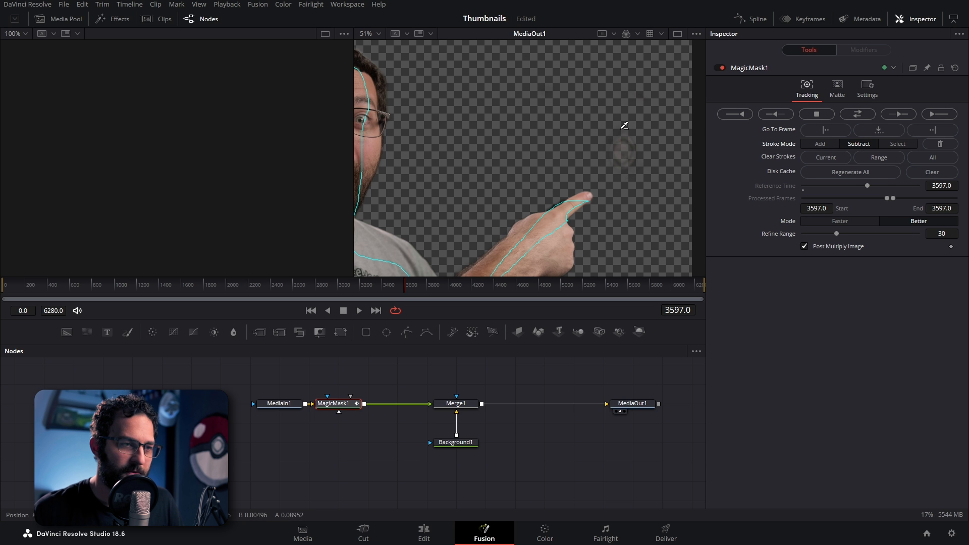
mouse_move(620, 123)
mouse_down()
mouse_move(636, 136)
mouse_move(612, 147)
mouse_move(632, 129)
mouse_move(625, 145)
mouse_up()
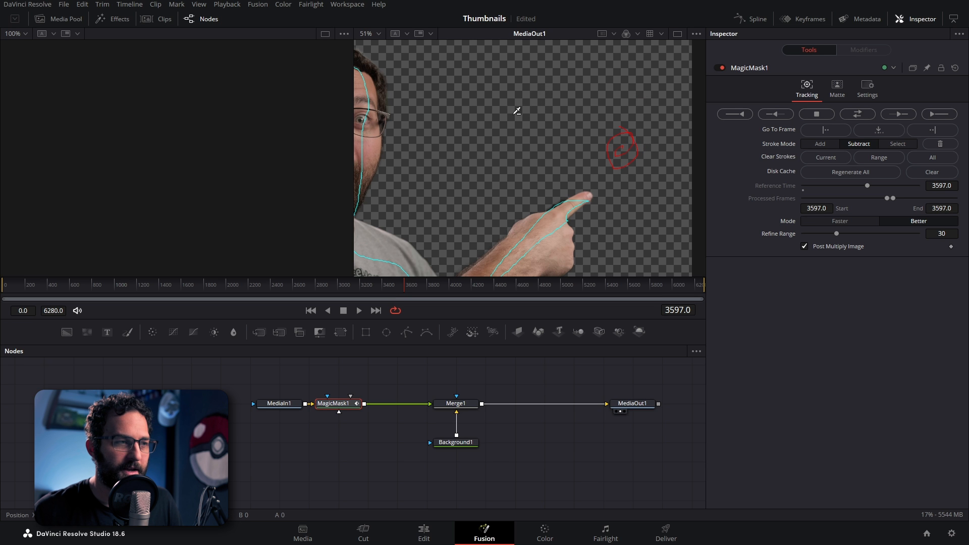
Step: Examine the mask's edges around the head and hand in the Alpha channel view, and return the viewer to Color
click(638, 34)
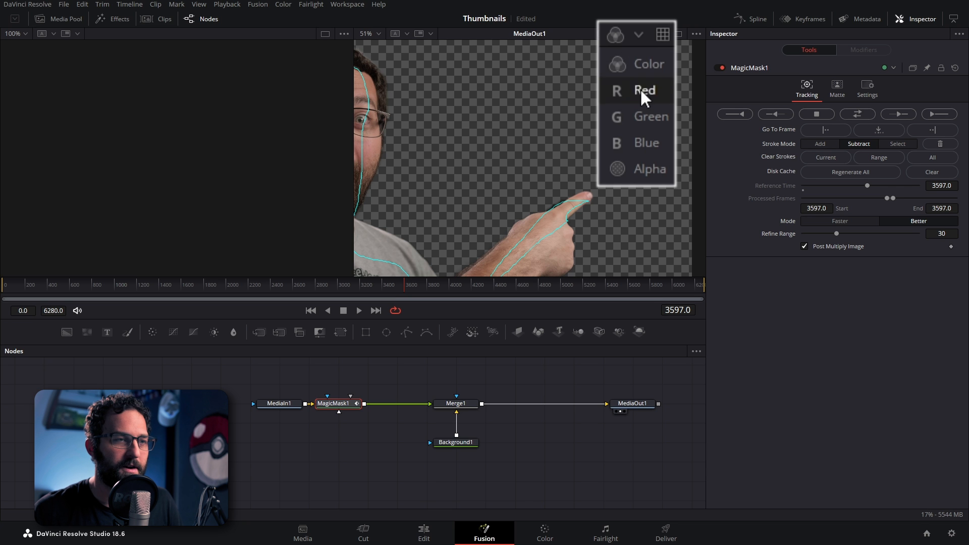
click(637, 171)
scroll(435, 95, up, 1)
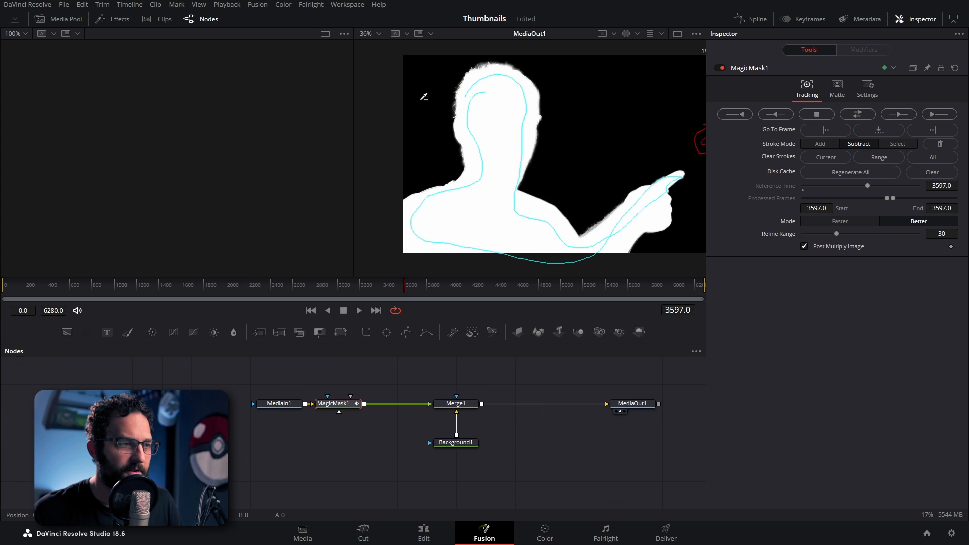
scroll(437, 98, down, 1)
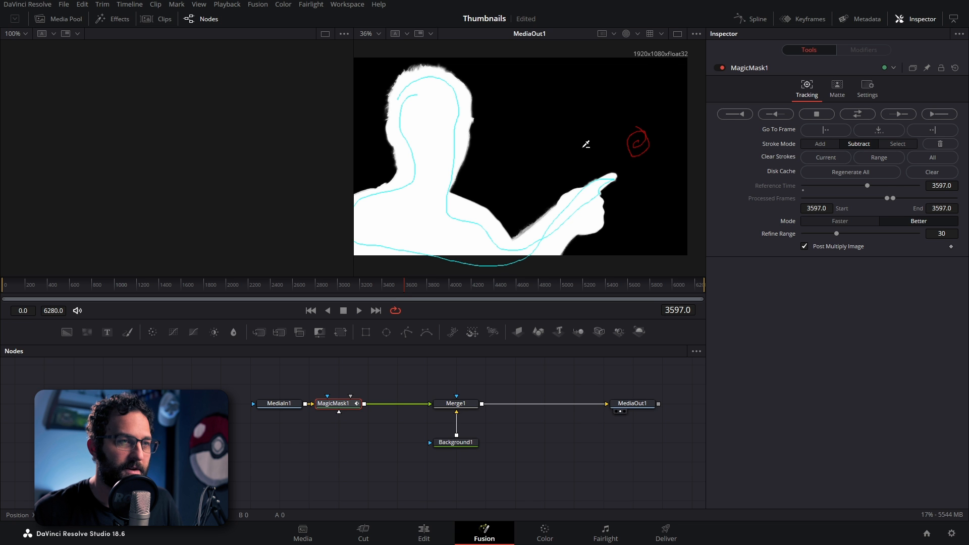
scroll(614, 179, up, 5)
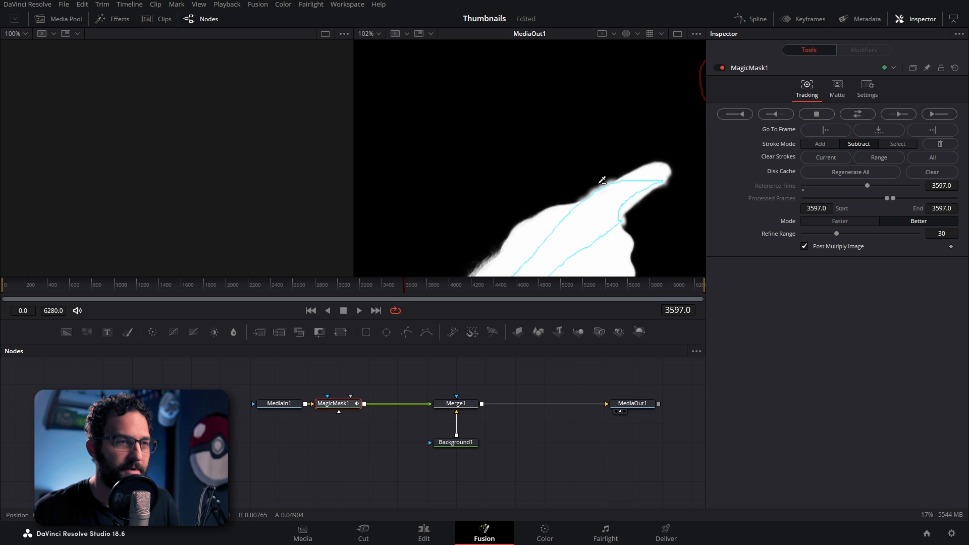
scroll(616, 187, down, 4)
click(638, 34)
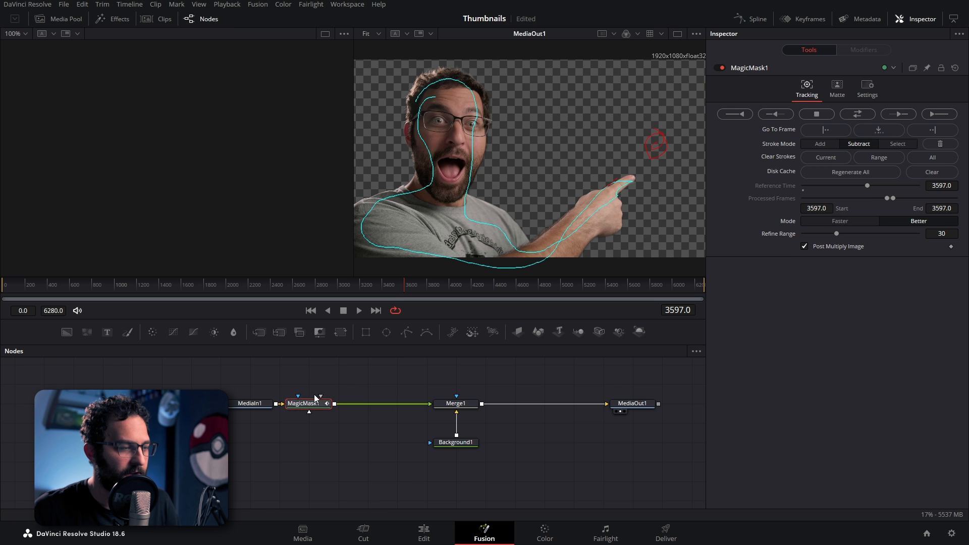
Step: Insert a Transform node after MagicMask1 and use it to reposition and scale down the cut-out man
click(348, 328)
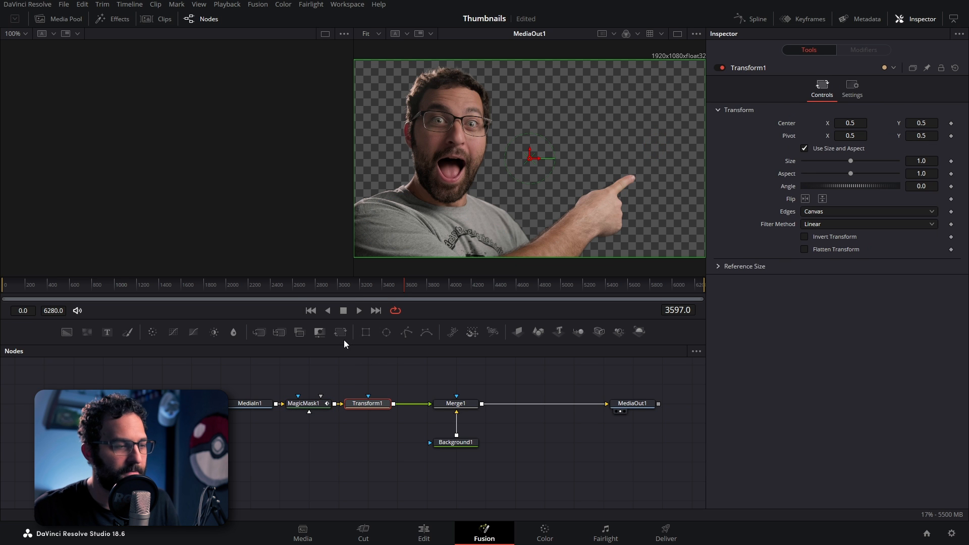
drag(857, 123, 890, 124)
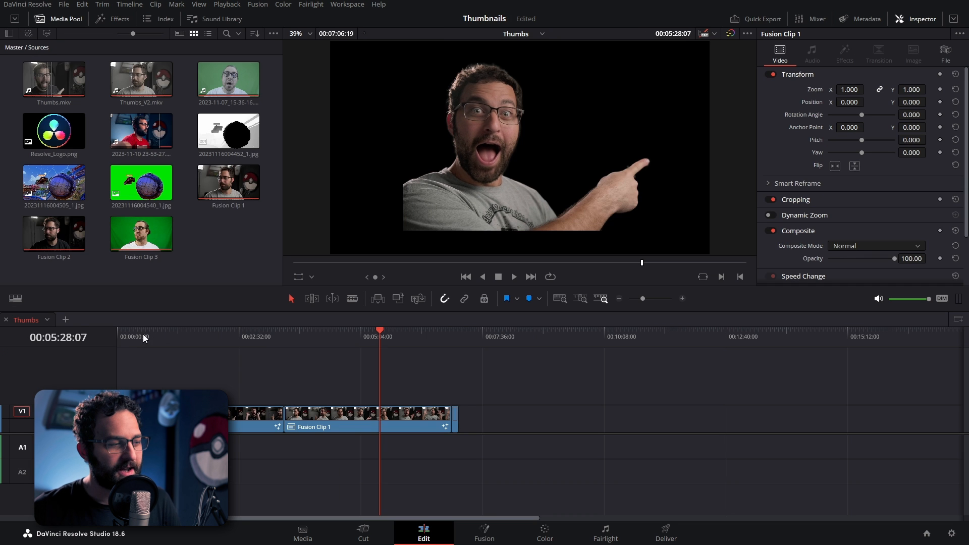
Step: Move the playhead to the green-screen shot at 00:00:26:03 in Fusion Clip 3 and open it in Fusion
click(144, 337)
scroll(185, 352, up, 4)
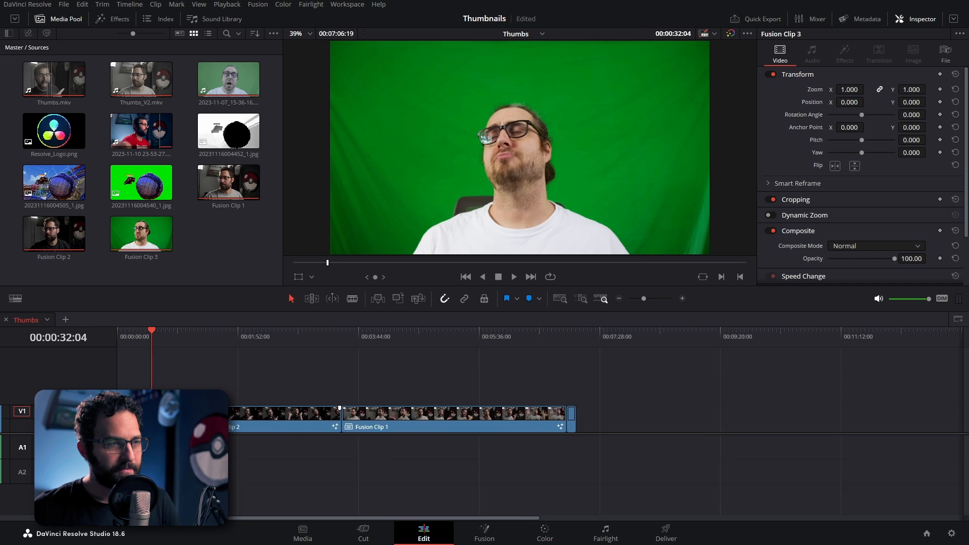
drag(250, 334, 216, 340)
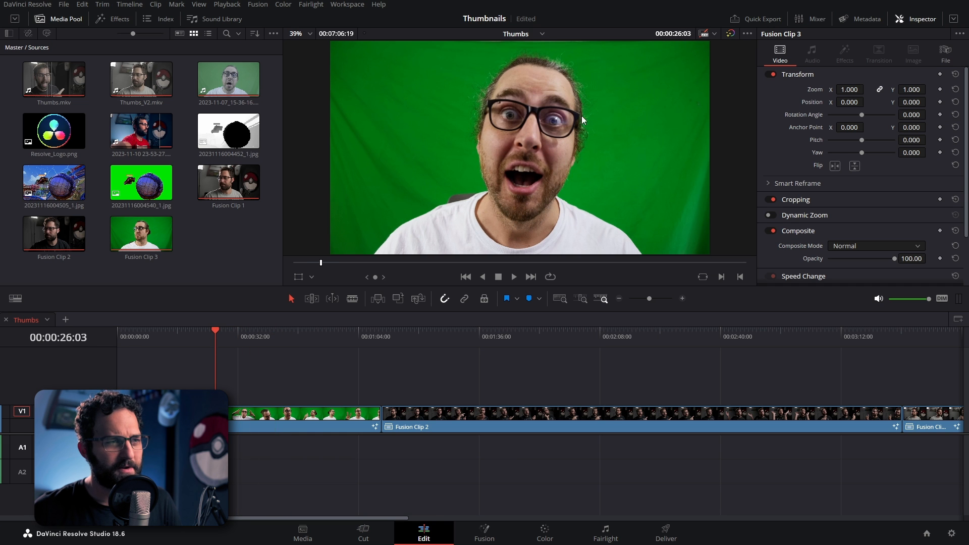
click(485, 536)
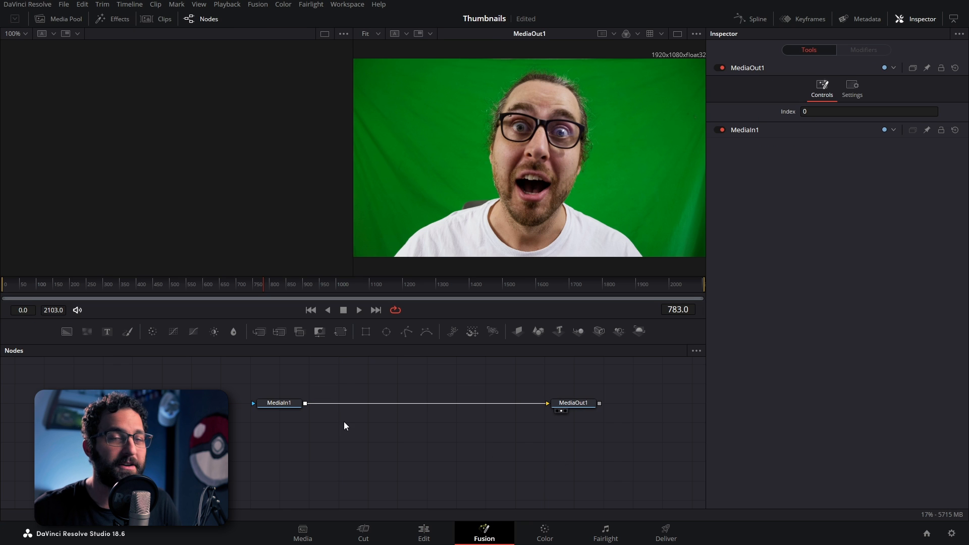
Step: Insert a Delta Keyer node after MediaIn1 and sample the footage's green backdrop as its background color
click(287, 403)
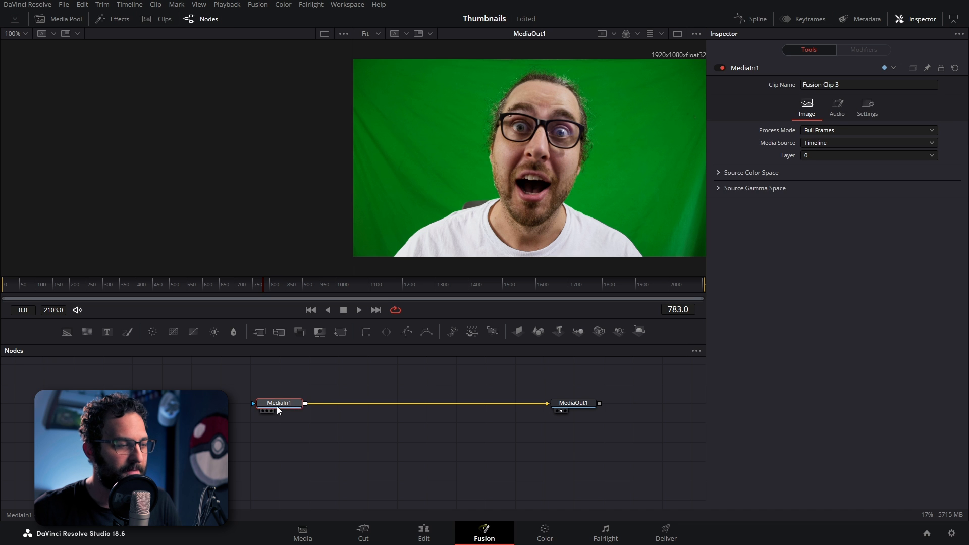
key(shift+space)
text(magic)
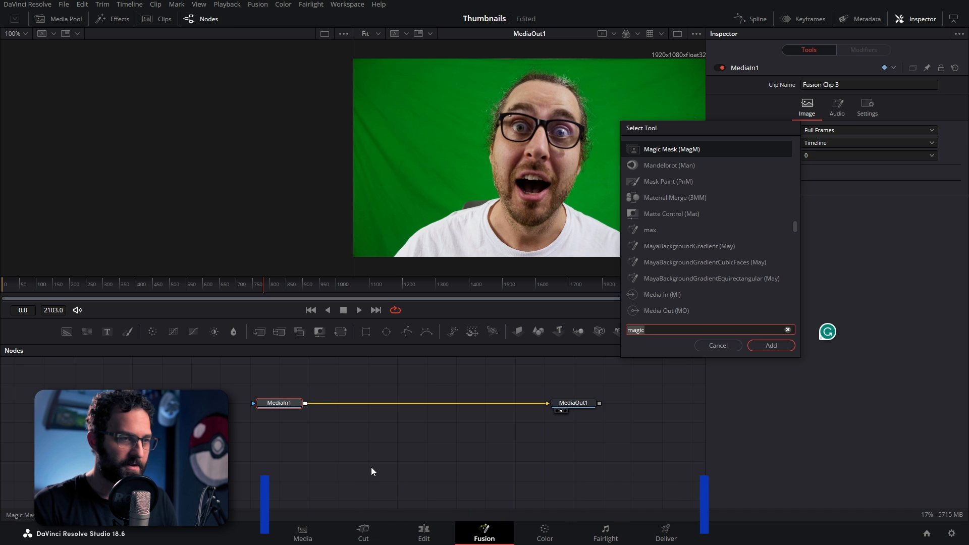
key(BackSpace)
key(BackSpace)
key(BackSpace)
key(BackSpace)
key(BackSpace)
text(delt)
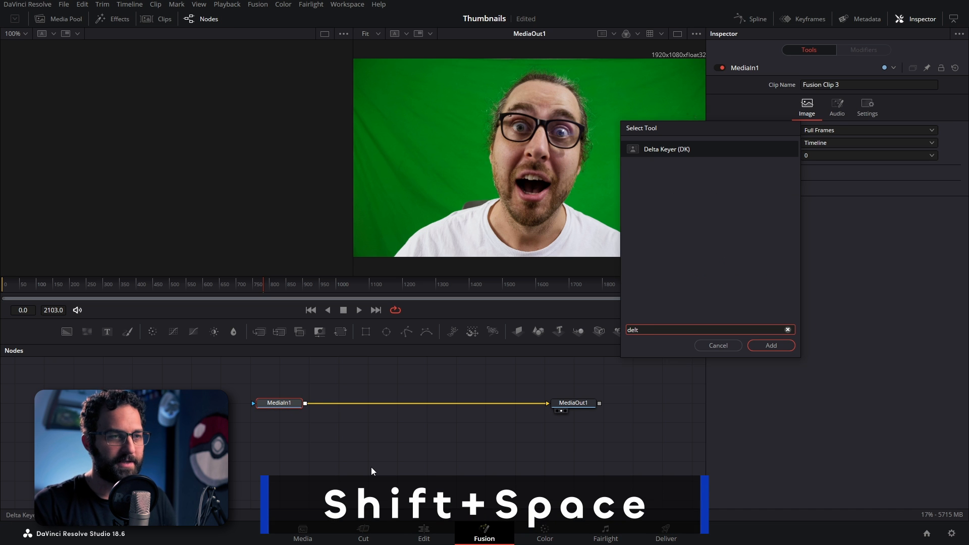
key(Return)
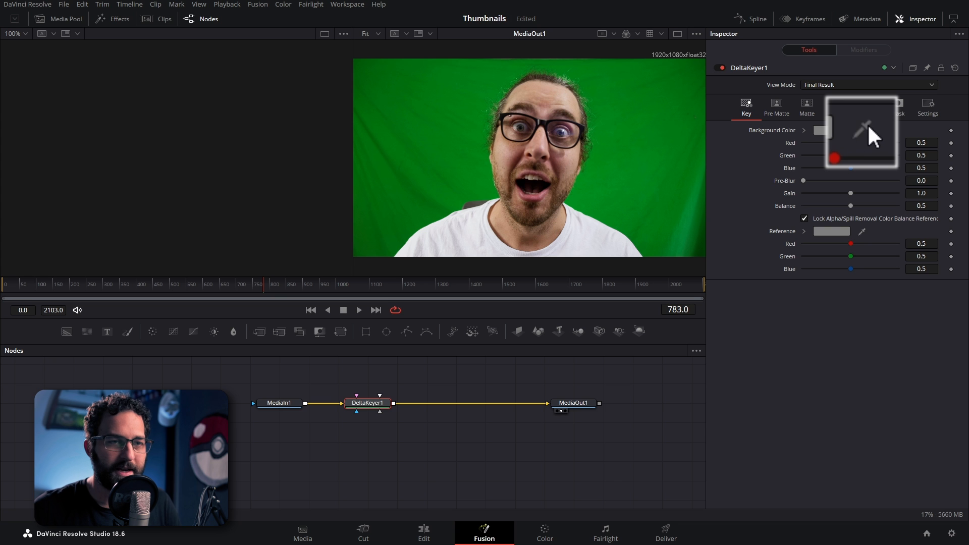
mouse_move(863, 129)
mouse_down()
mouse_move(600, 132)
mouse_move(641, 115)
mouse_move(635, 93)
mouse_move(619, 123)
mouse_move(617, 158)
mouse_move(635, 141)
mouse_move(630, 100)
mouse_move(624, 172)
mouse_move(691, 225)
mouse_move(665, 195)
mouse_move(671, 120)
mouse_move(745, 257)
mouse_up()
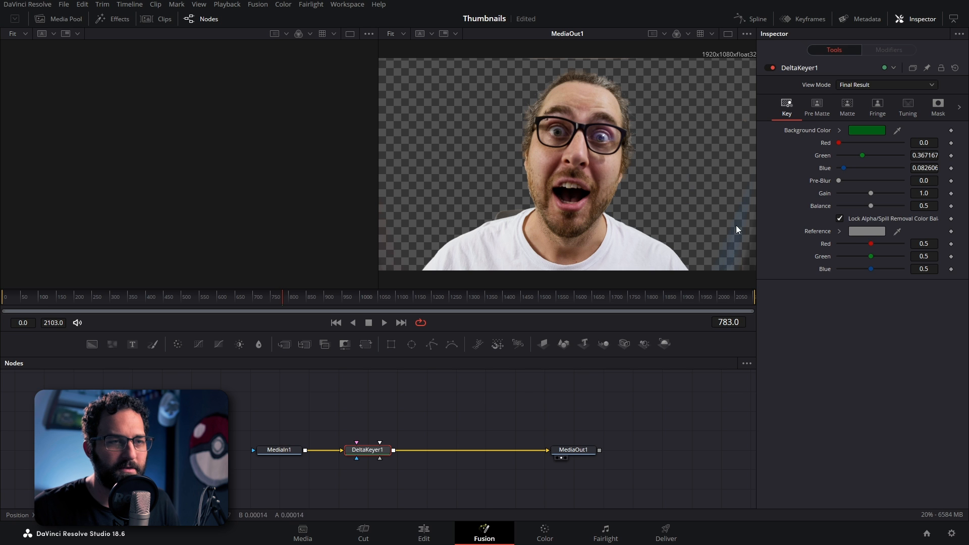
Step: Switch the MediaOut1 viewer to the Alpha channel and examine the matte for uneven areas around the person and backdrop
click(686, 34)
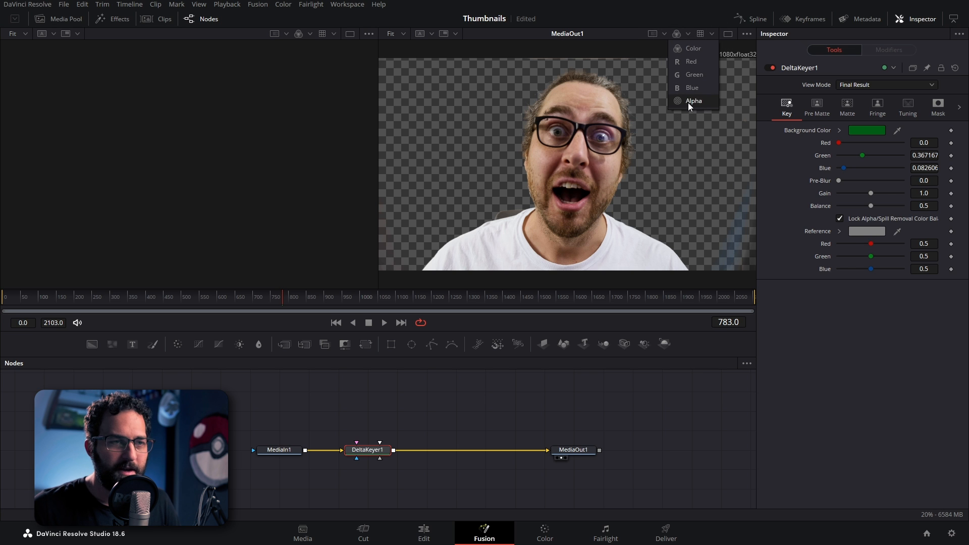
click(686, 101)
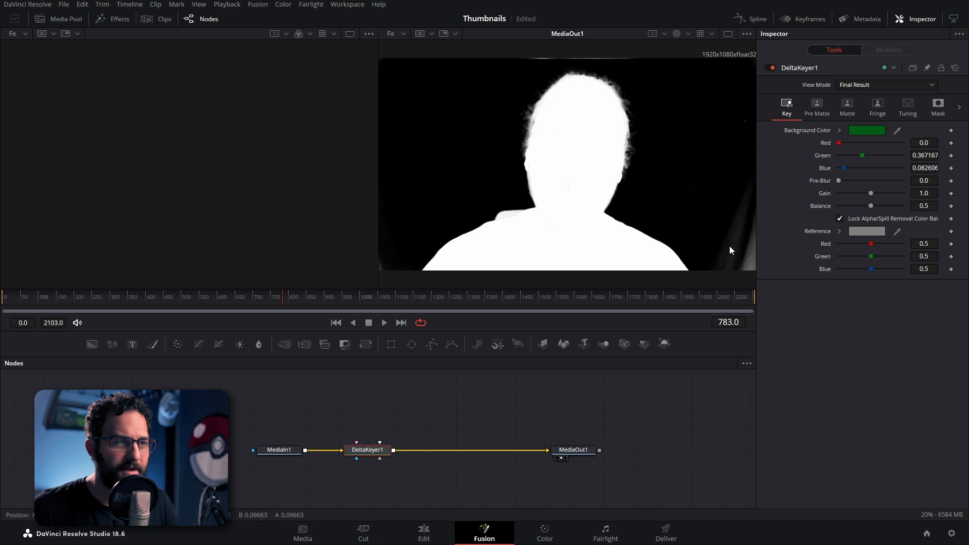
scroll(738, 232, down, 2)
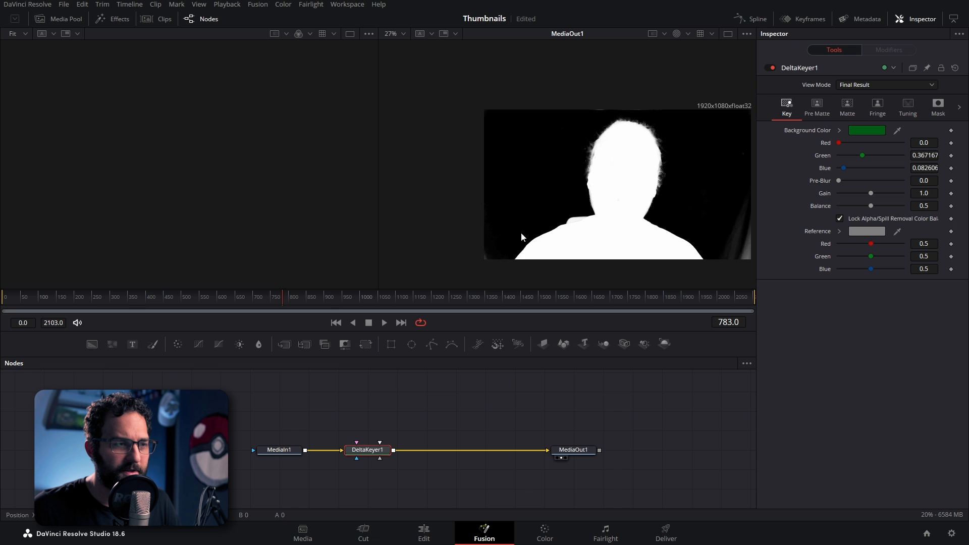
scroll(689, 224, up, 1)
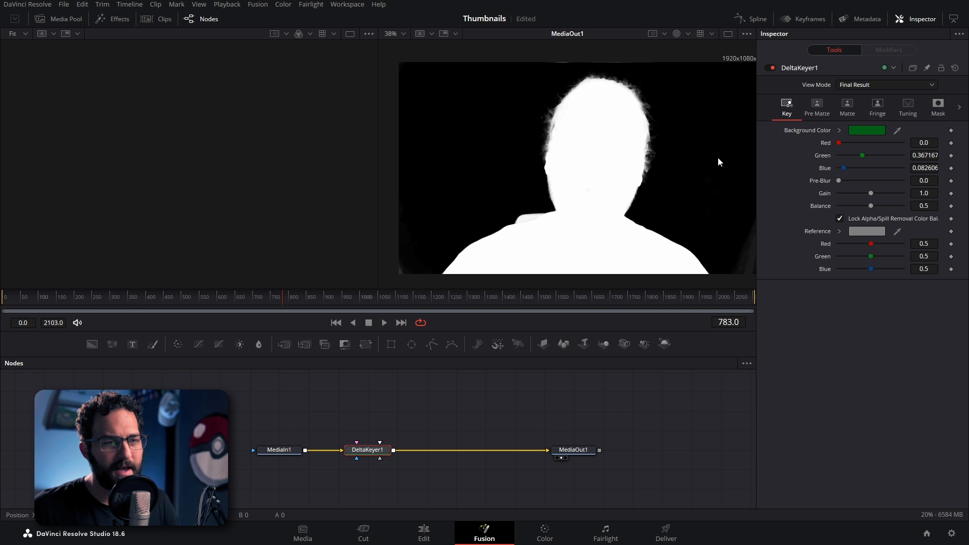
scroll(683, 108, right, 2)
scroll(682, 112, left, 1)
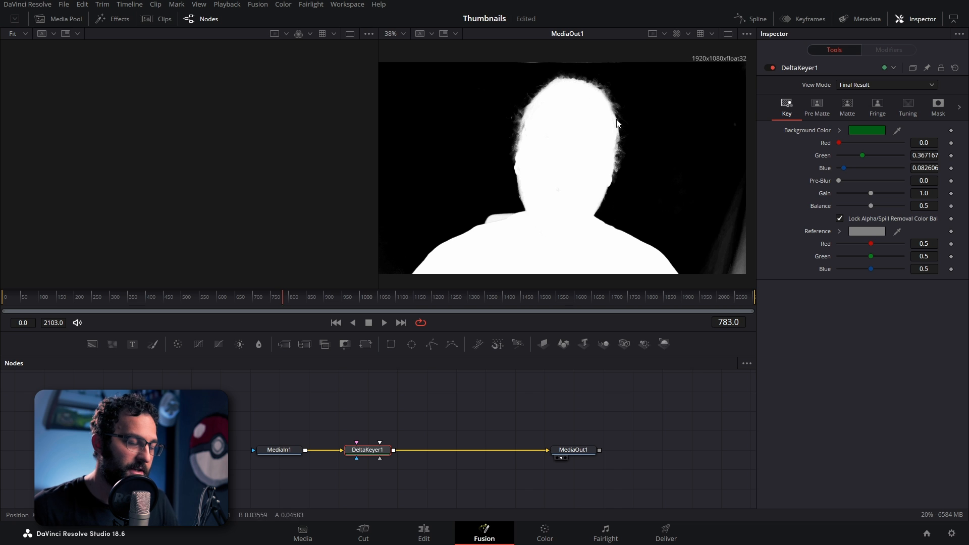
Step: Add a Clean Plate node above DeltaKeyer1 and connect MediaIn1's output to its input
click(399, 417)
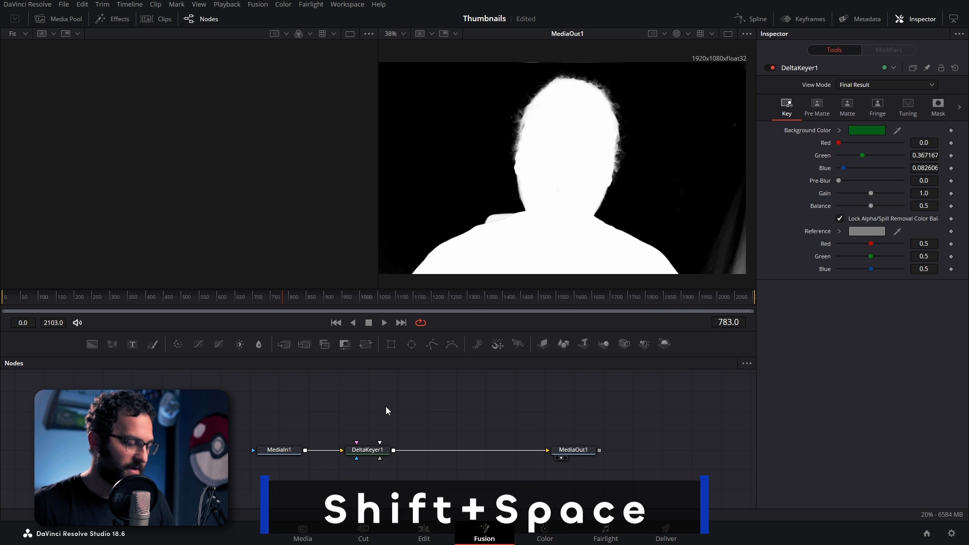
key(shift+space)
text(clean)
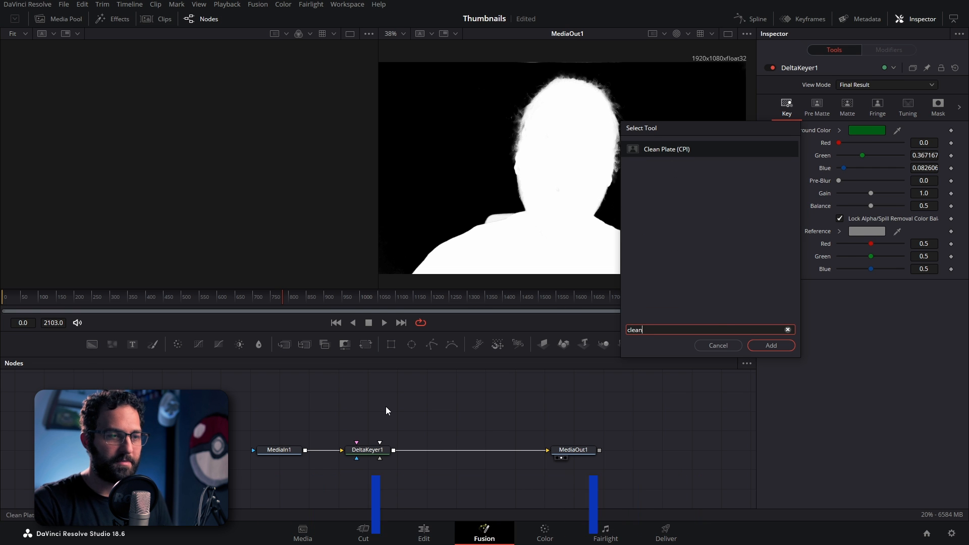
key(Return)
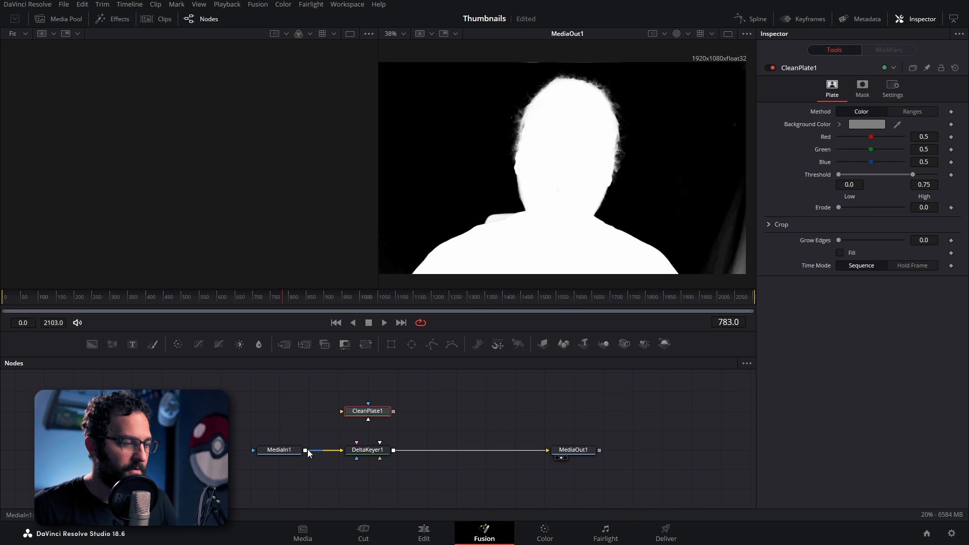
drag(307, 450, 353, 412)
Step: Show CleanPlate1 in the first viewer and sample the bright green backdrop beside the man's head as its background color
click(287, 451)
key(1)
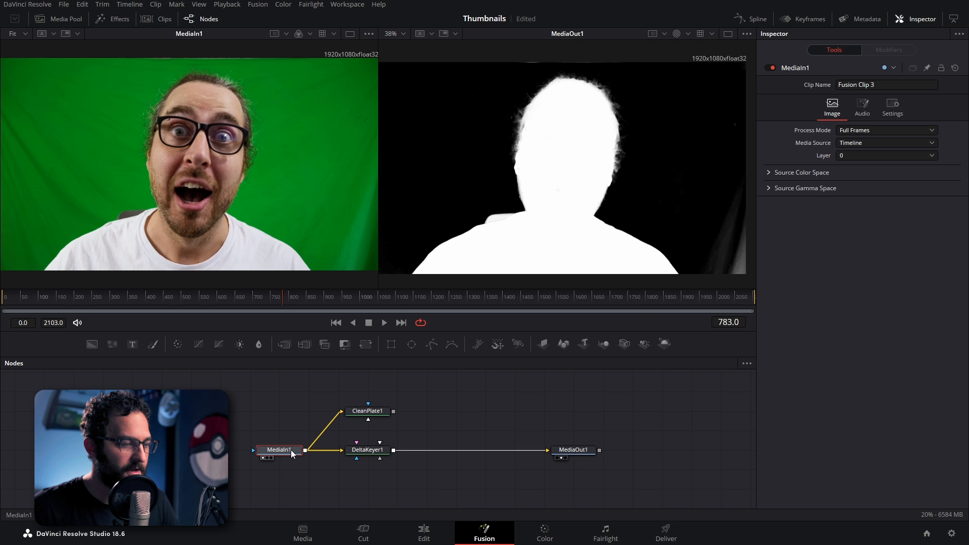
click(367, 411)
key(1)
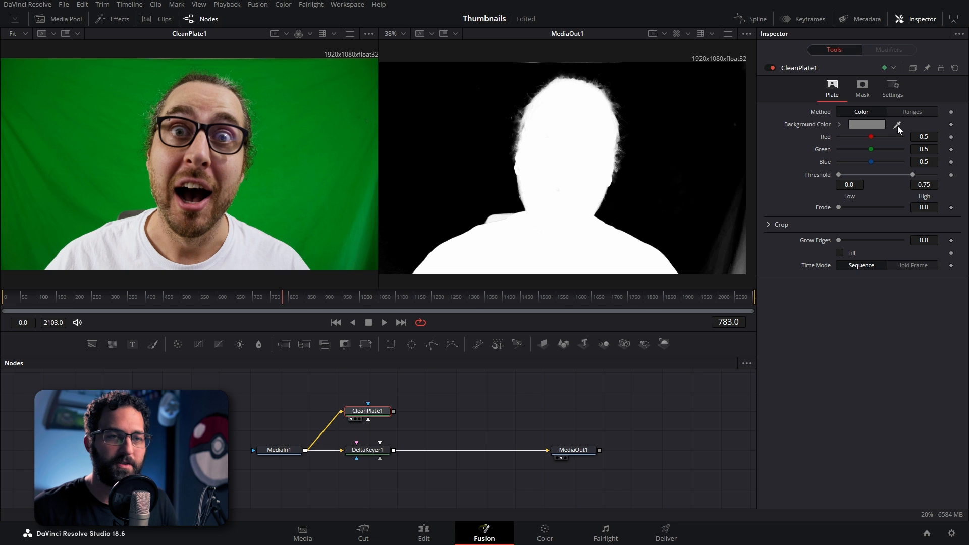
mouse_move(897, 125)
mouse_down()
mouse_move(324, 129)
mouse_move(353, 121)
mouse_move(320, 136)
mouse_move(345, 214)
mouse_move(338, 257)
mouse_move(351, 232)
mouse_move(323, 111)
mouse_move(312, 145)
mouse_up()
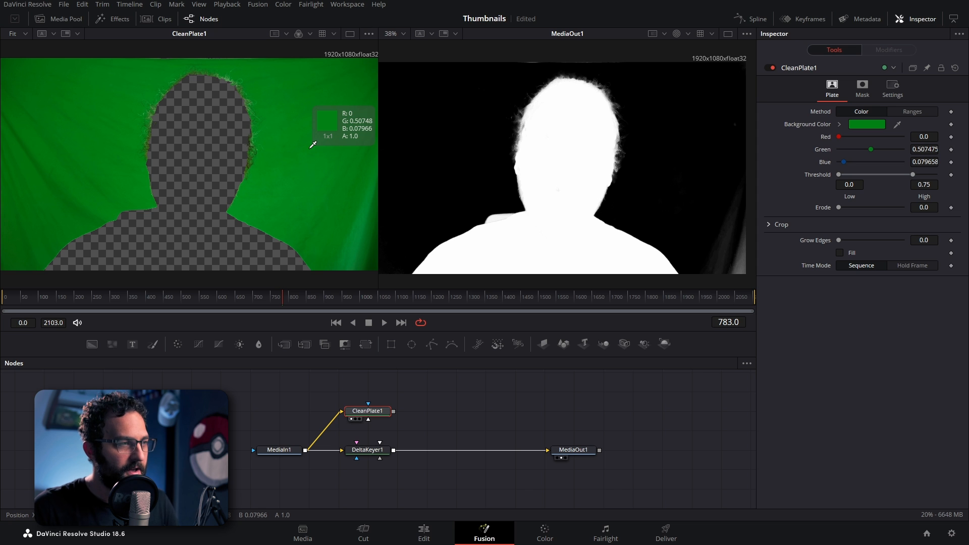
mouse_move(313, 144)
mouse_down()
mouse_move(303, 125)
mouse_move(302, 134)
mouse_up()
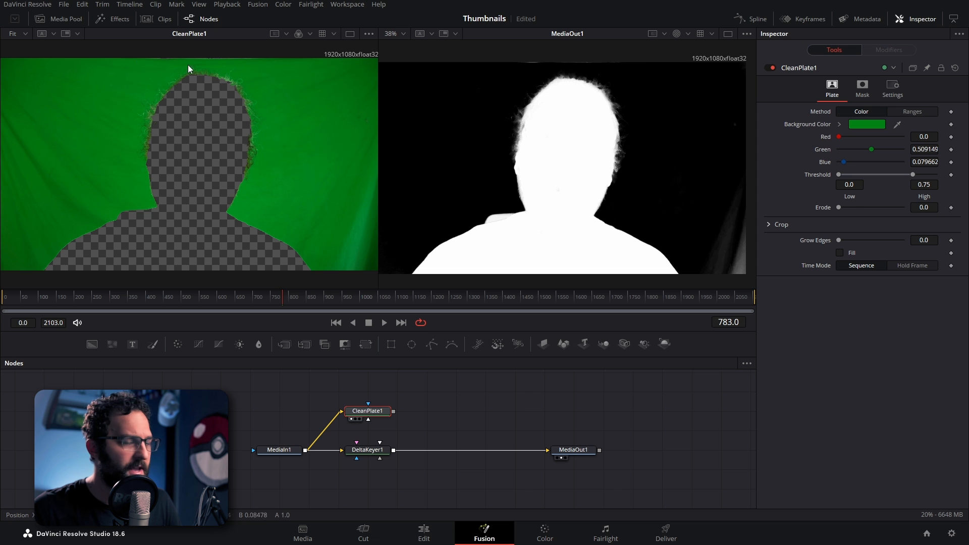
Step: Set CleanPlate1's high Threshold to 1.0 and its Erode to about 0.016 to trim the remaining hair fringe
drag(912, 174, 925, 174)
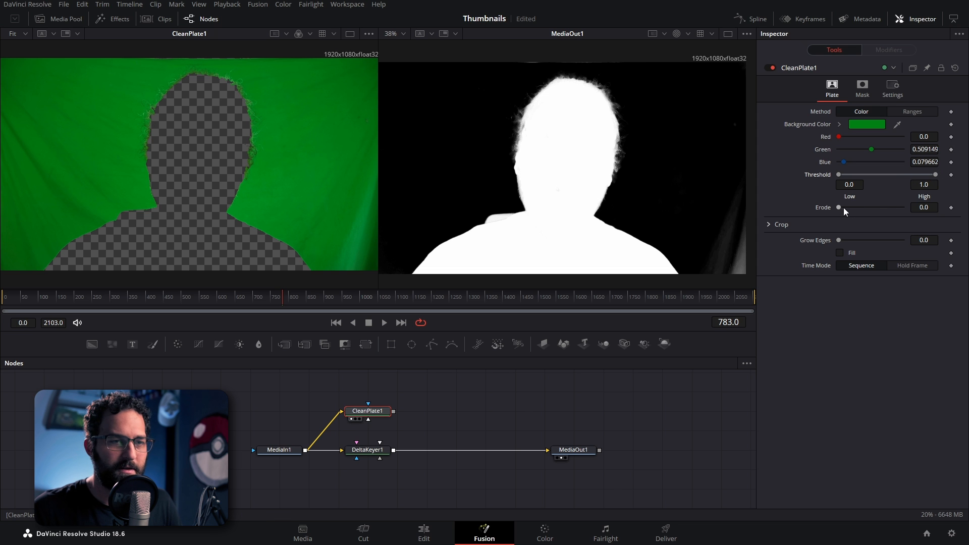
drag(838, 207, 877, 204)
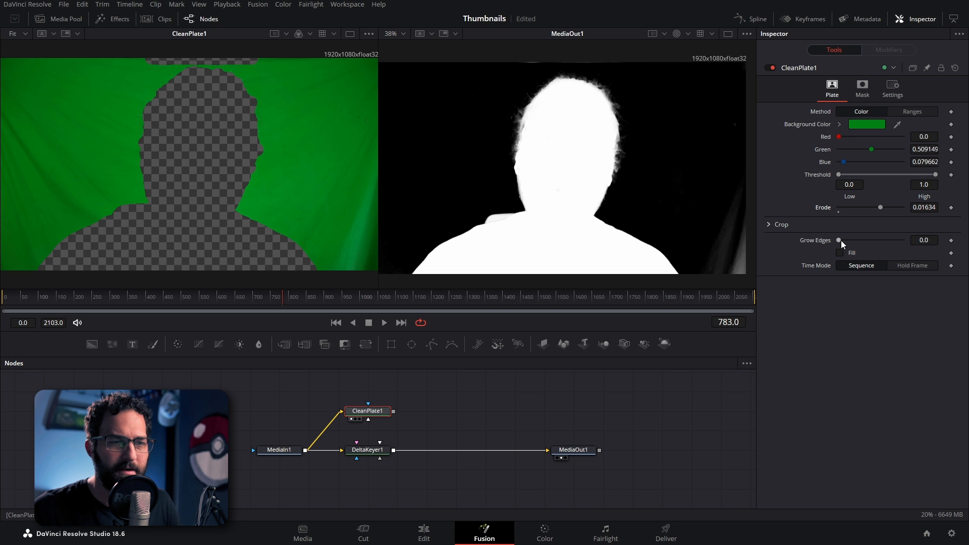
Step: Close the person-shaped hole in the clean plate with Grow Edges at about 0.175, comparing the Fill option but leaving it off
drag(840, 239, 895, 246)
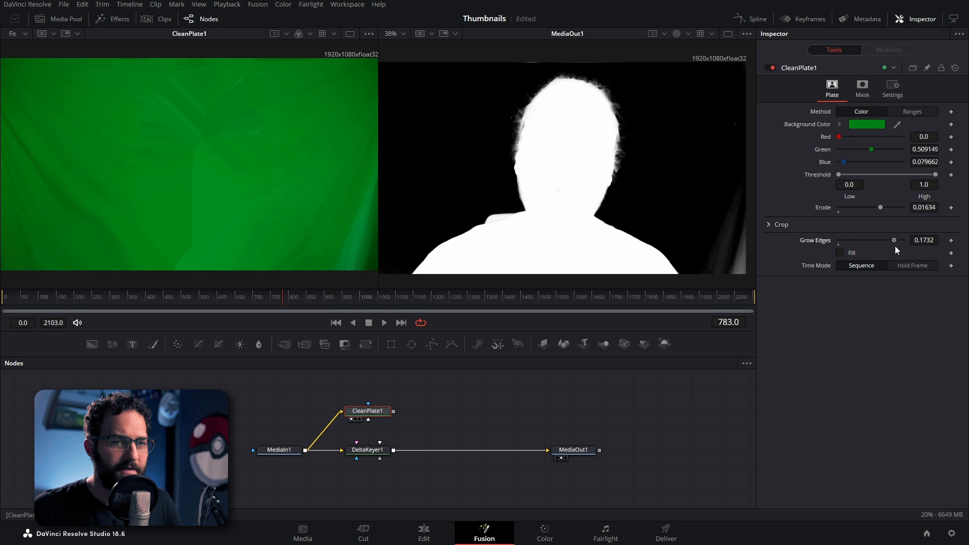
click(840, 253)
drag(894, 244, 859, 240)
click(840, 253)
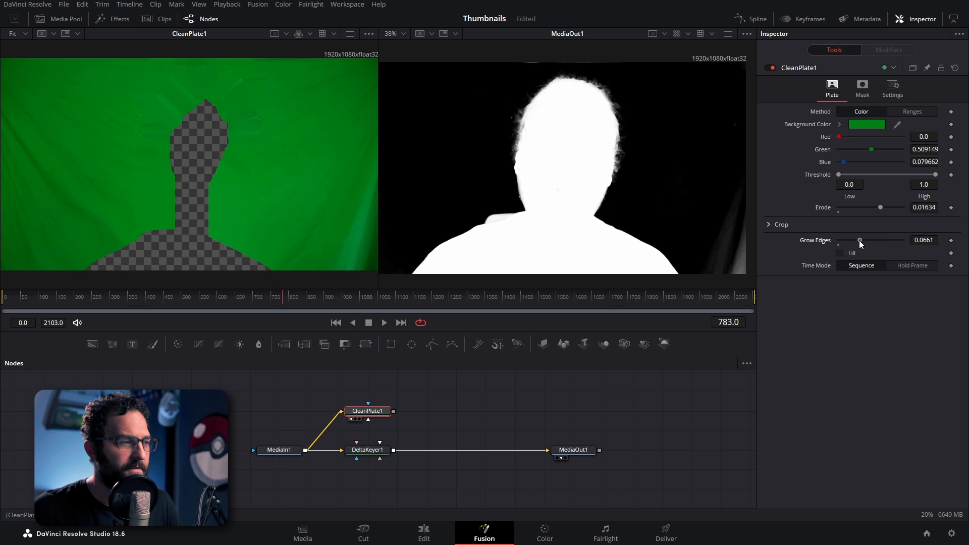
click(839, 253)
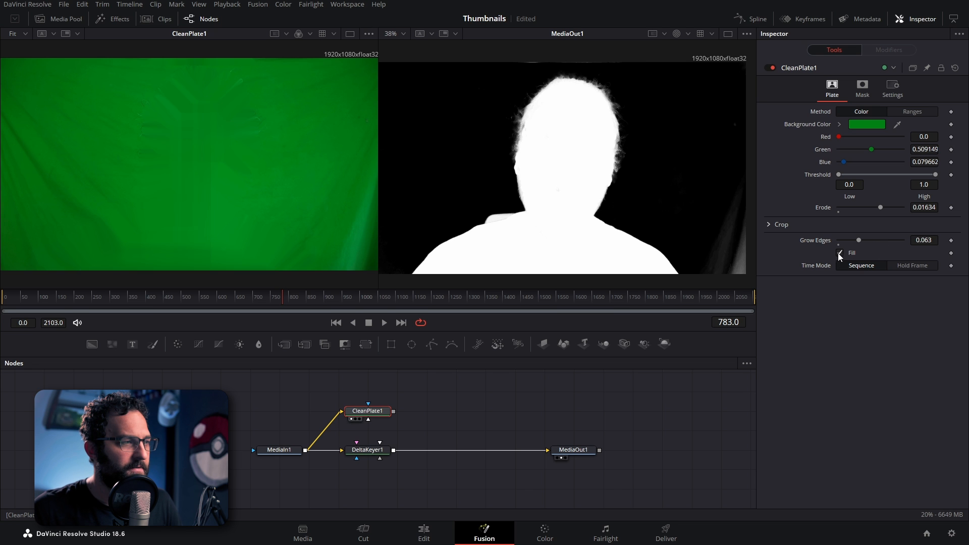
click(840, 253)
drag(858, 240, 894, 238)
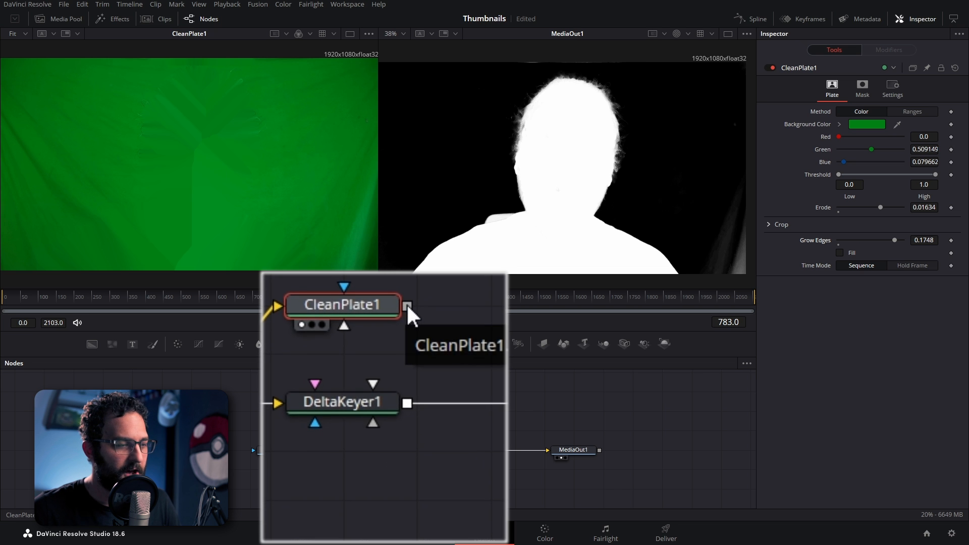
Step: Connect CleanPlate1's output to DeltaKeyer1's Clean Plate input and inspect the matte around the top of the head
drag(406, 304, 342, 404)
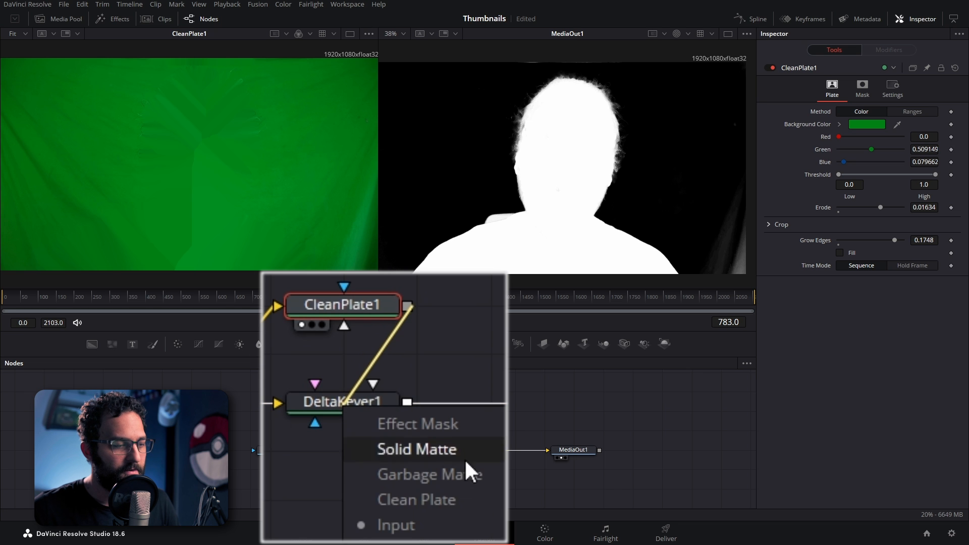
click(409, 495)
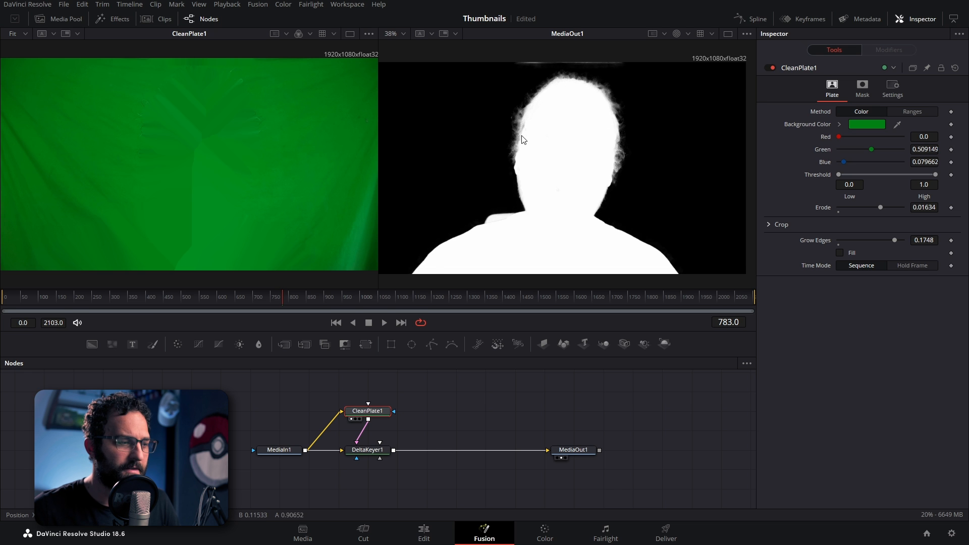
scroll(539, 99, up, 5)
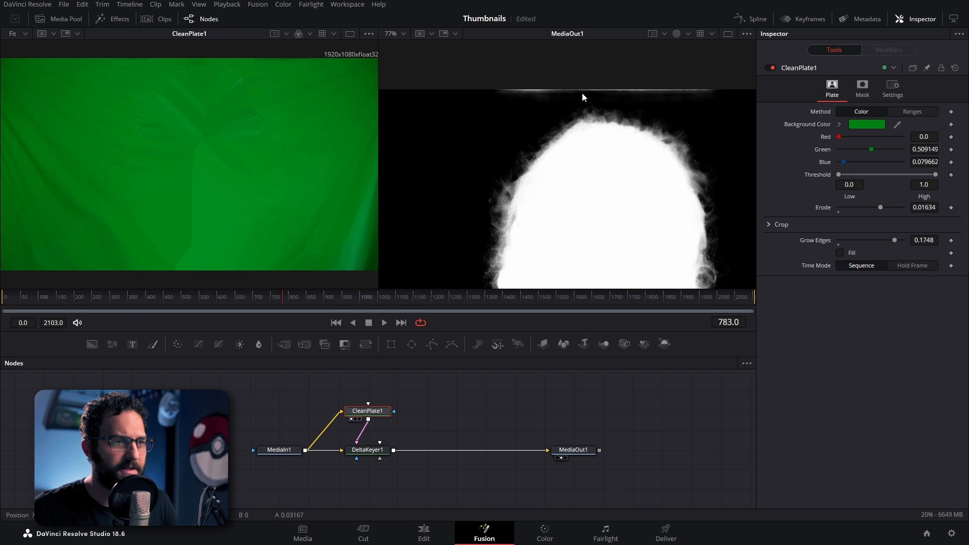
scroll(535, 90, down, 3)
scroll(535, 91, up, 3)
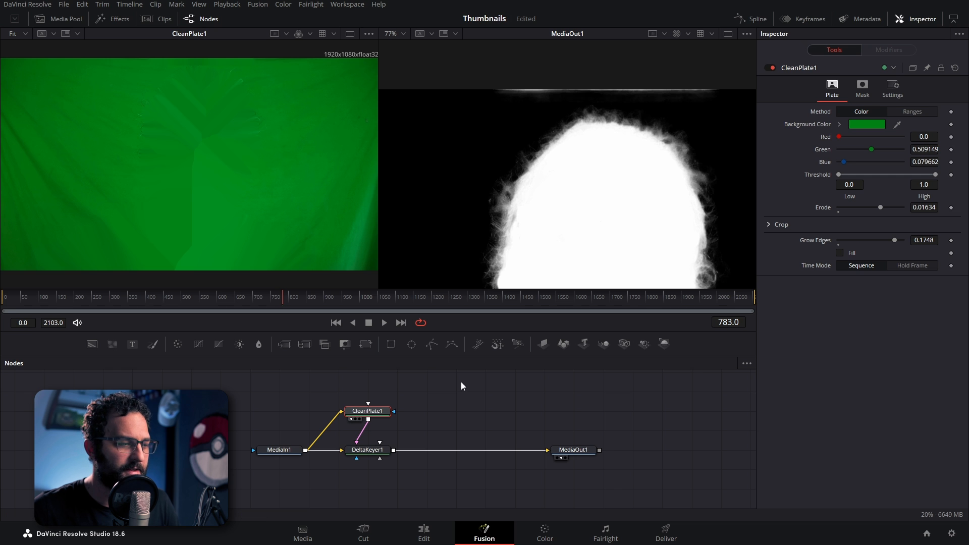
Step: Show DeltaKeyer1 in the first viewer and examine the keyed hair edges up close
click(372, 450)
key(1)
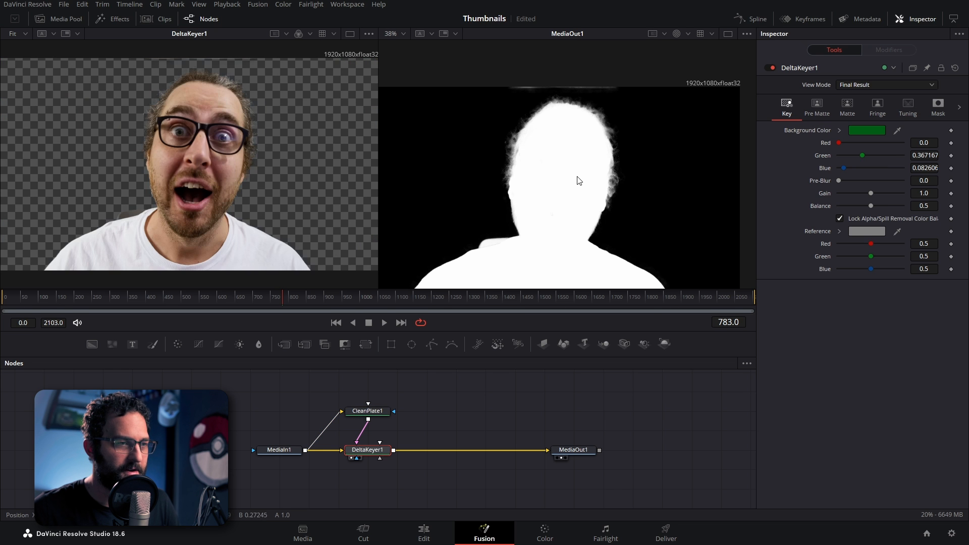
scroll(312, 89, up, 5)
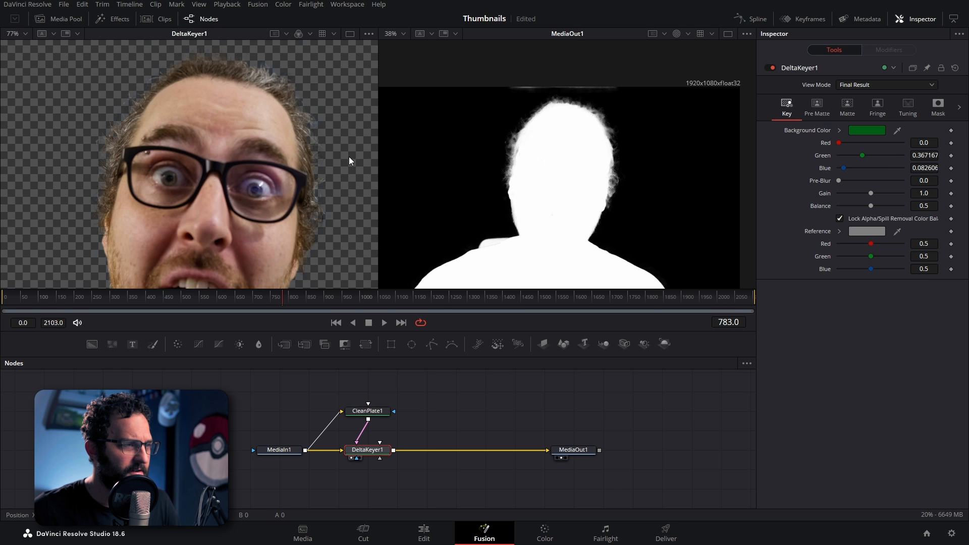
scroll(326, 123, up, 3)
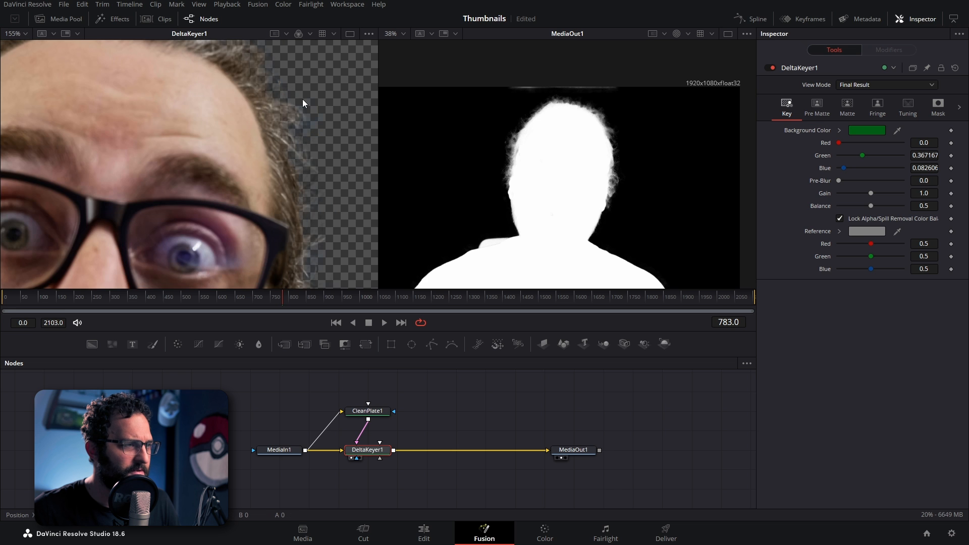
scroll(303, 122, down, 6)
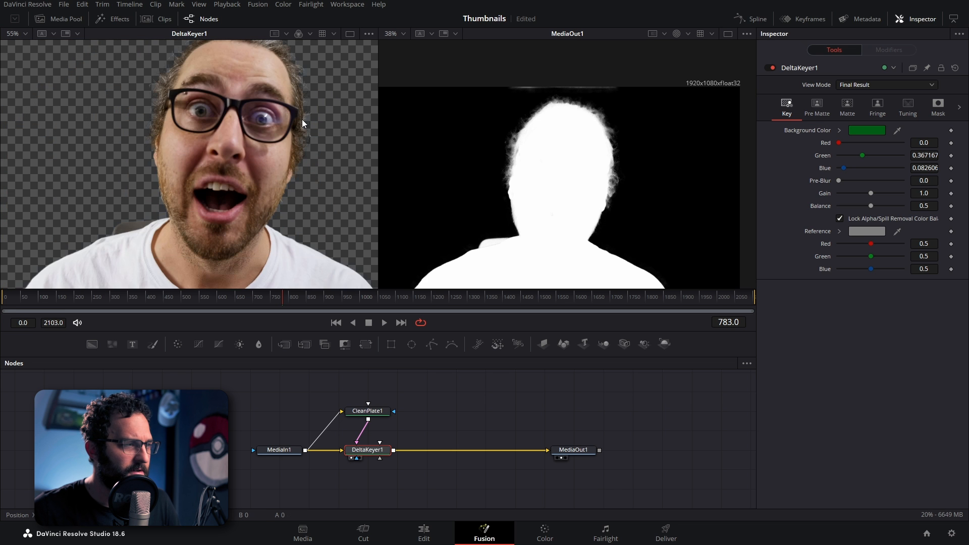
scroll(264, 108, right, 2)
scroll(263, 110, up, 1)
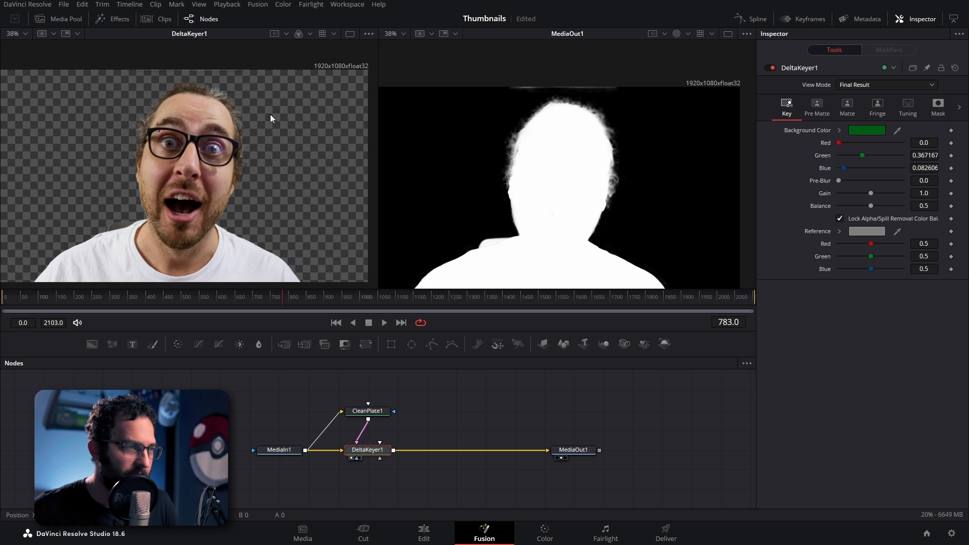
Step: Keep MediaOut1 in the second viewer and switch that viewer from the alpha channel to full colour
key(2)
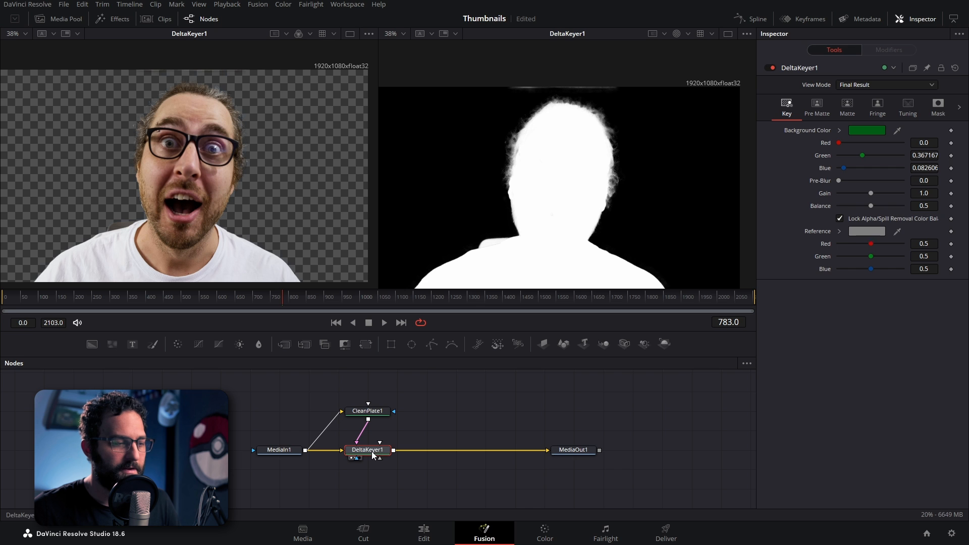
click(583, 450)
key(2)
click(688, 32)
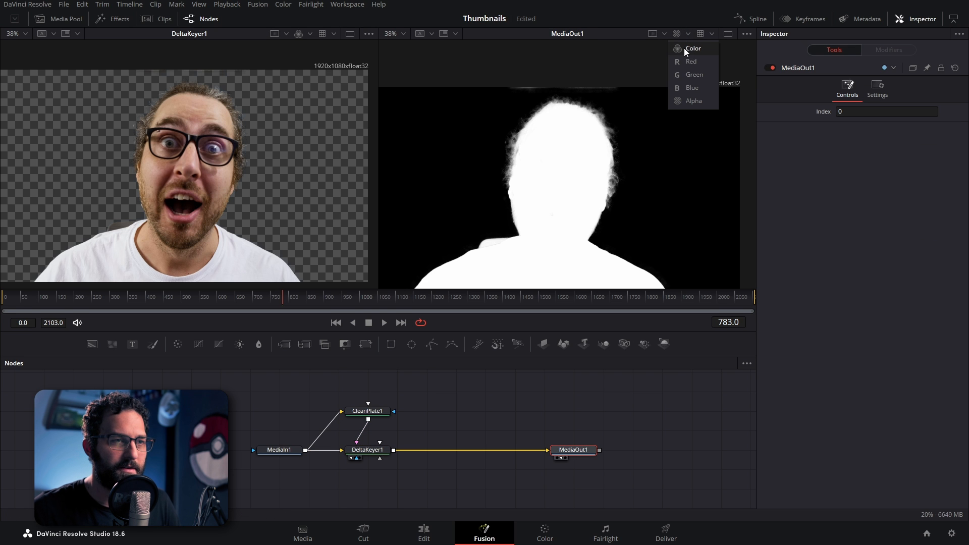
click(685, 49)
Step: Set the low Threshold of DeltaKeyer1's matte to 0.028, checking the second viewer's alpha channel
click(376, 450)
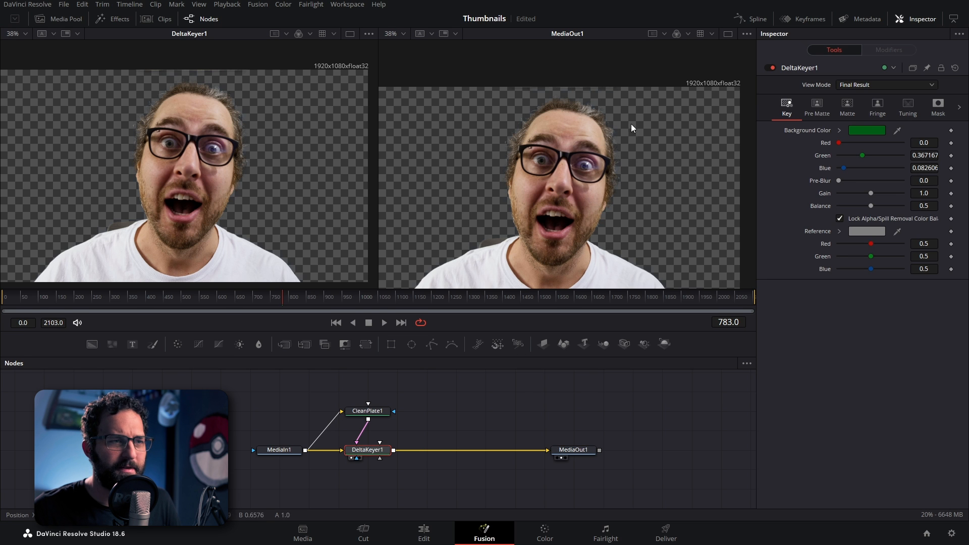
scroll(652, 135, down, 2)
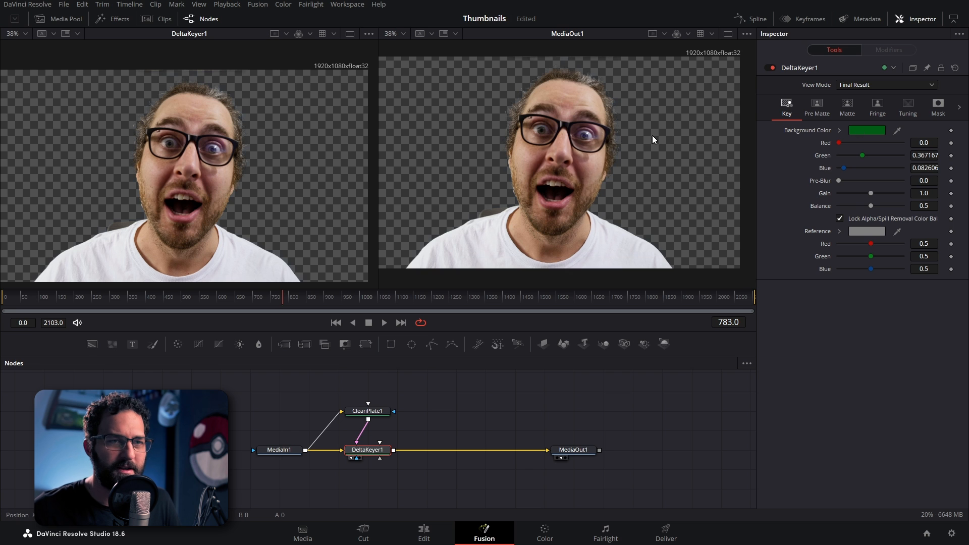
click(851, 104)
click(845, 139)
text(0.004)
drag(849, 141, 844, 140)
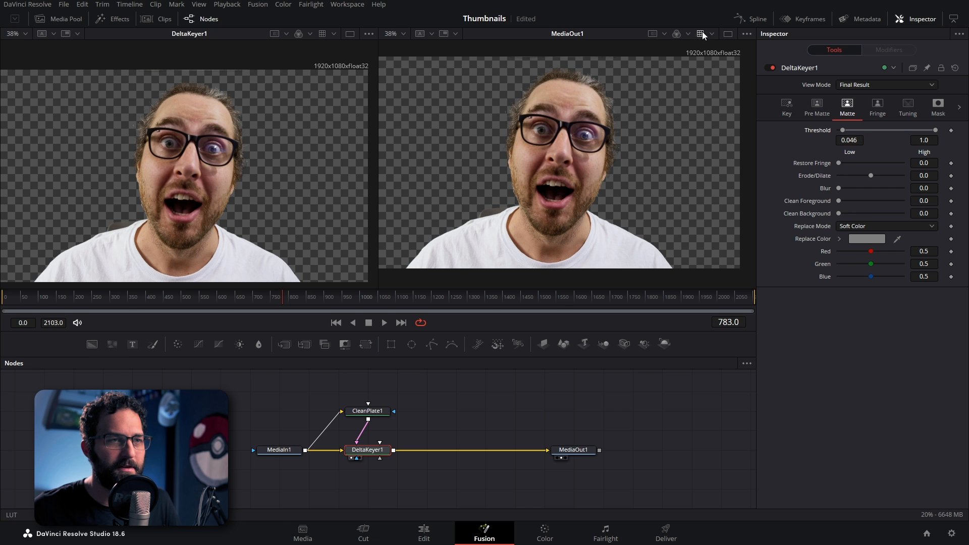
click(689, 32)
drag(857, 142, 838, 142)
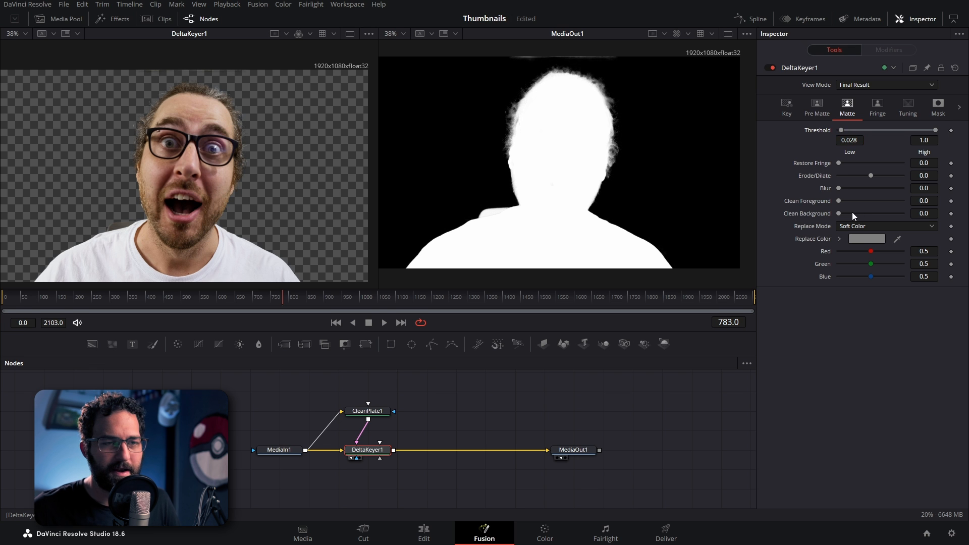
Step: Try Clean Background and Clean Foreground on DeltaKeyer1's matte, return both to 0, and set Restore Fringe to about 0.003
drag(839, 215, 868, 214)
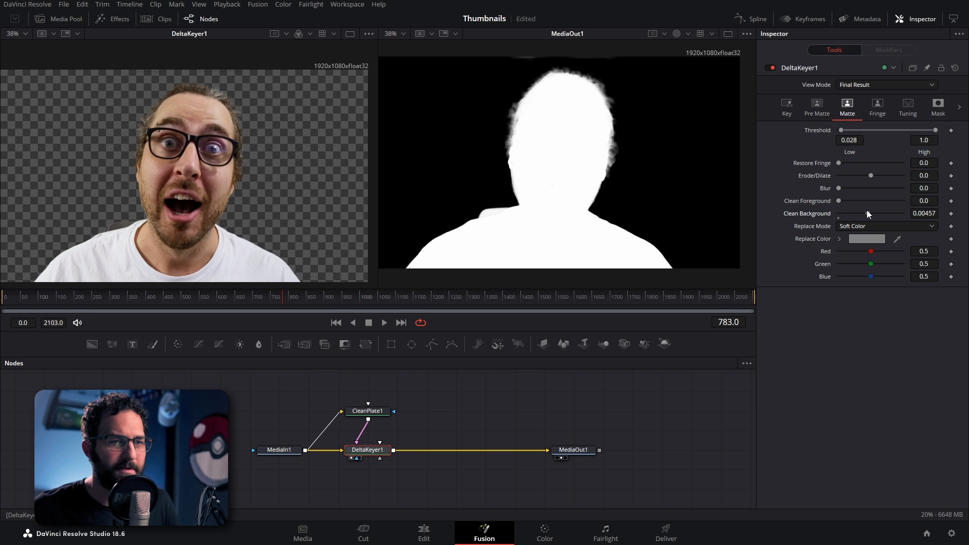
mouse_move(840, 201)
mouse_down()
mouse_move(893, 202)
mouse_move(854, 204)
mouse_move(884, 212)
mouse_move(828, 207)
mouse_move(860, 213)
mouse_move(856, 201)
mouse_up()
drag(841, 163, 893, 175)
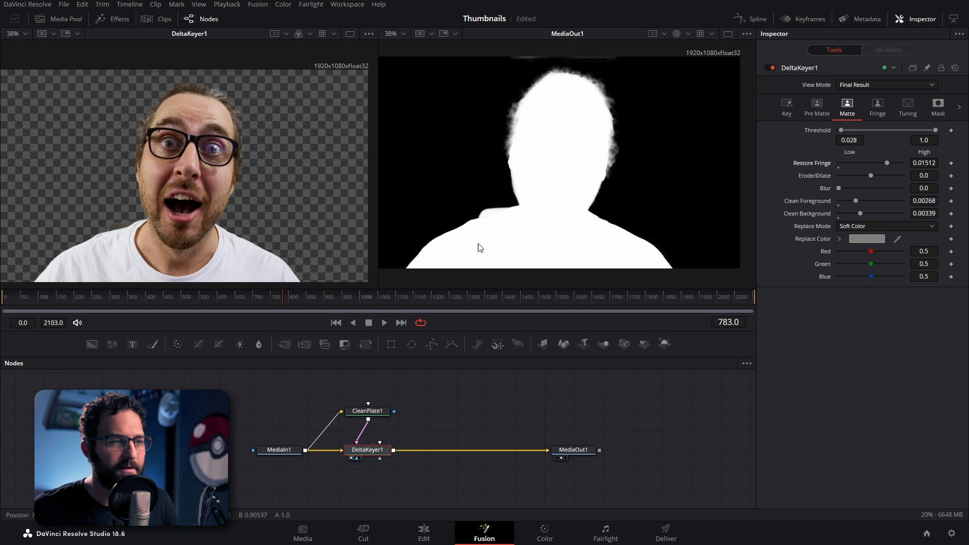
drag(890, 164, 850, 164)
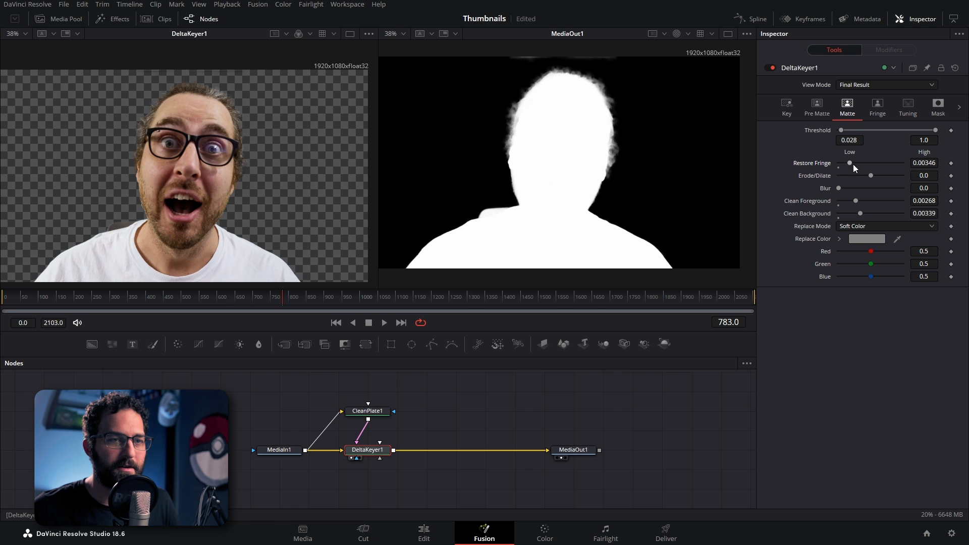
drag(855, 201, 831, 215)
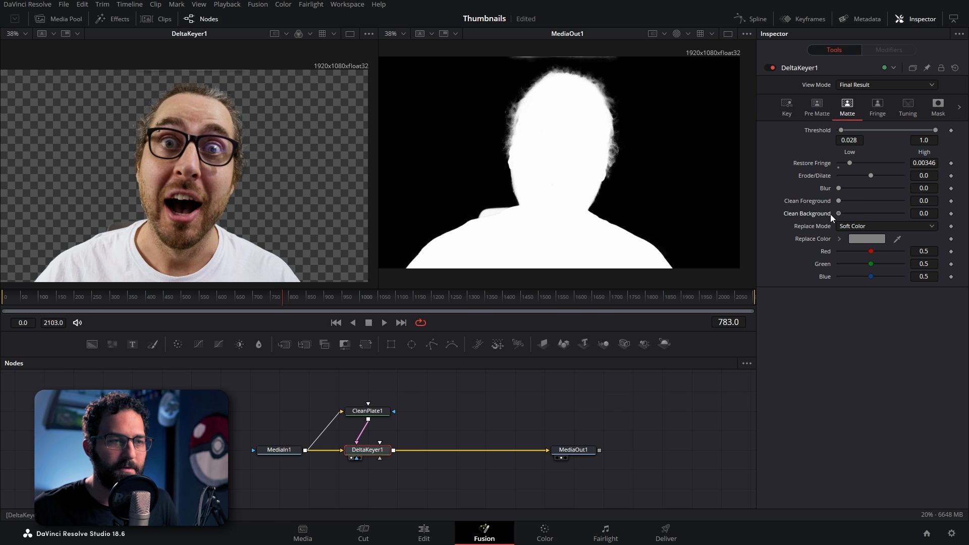
mouse_move(849, 163)
mouse_down()
mouse_move(837, 167)
mouse_move(872, 169)
mouse_move(849, 173)
mouse_up()
Step: Compare the keyed image in colour and alpha in the second viewer, checking the upper edge of the frame
click(688, 34)
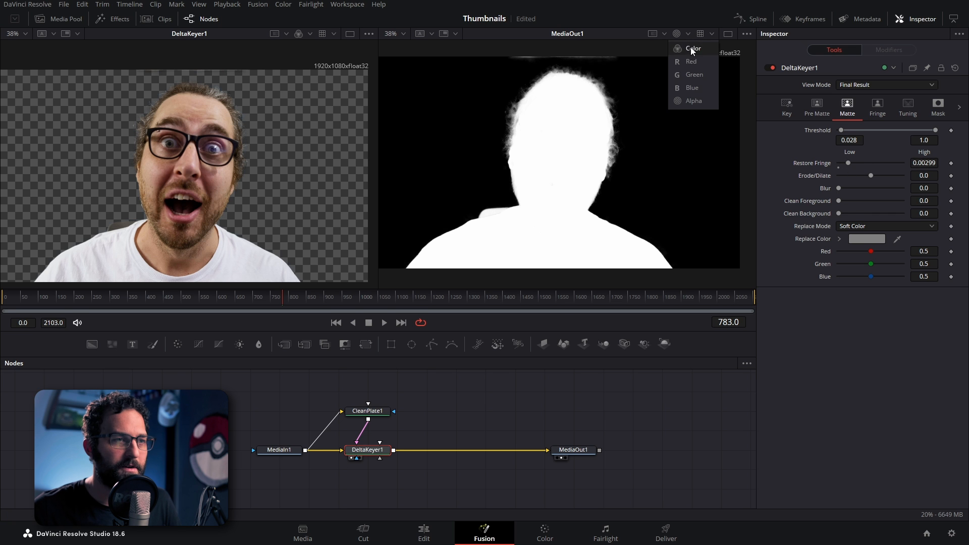
click(693, 49)
click(491, 408)
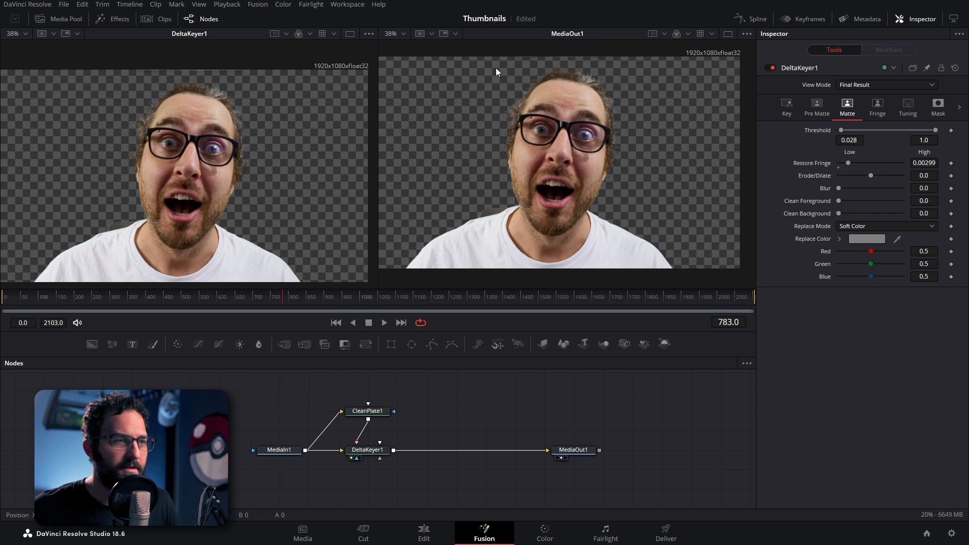
click(688, 34)
click(693, 101)
Step: Insert a Merge after DeltaKeyer1 and connect a new Background node to its foreground input
click(382, 450)
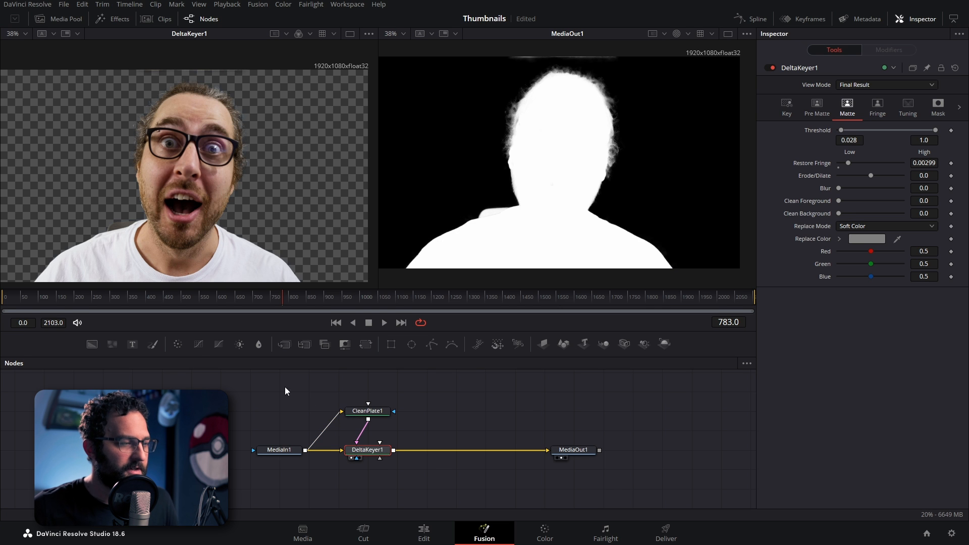
click(284, 345)
click(96, 348)
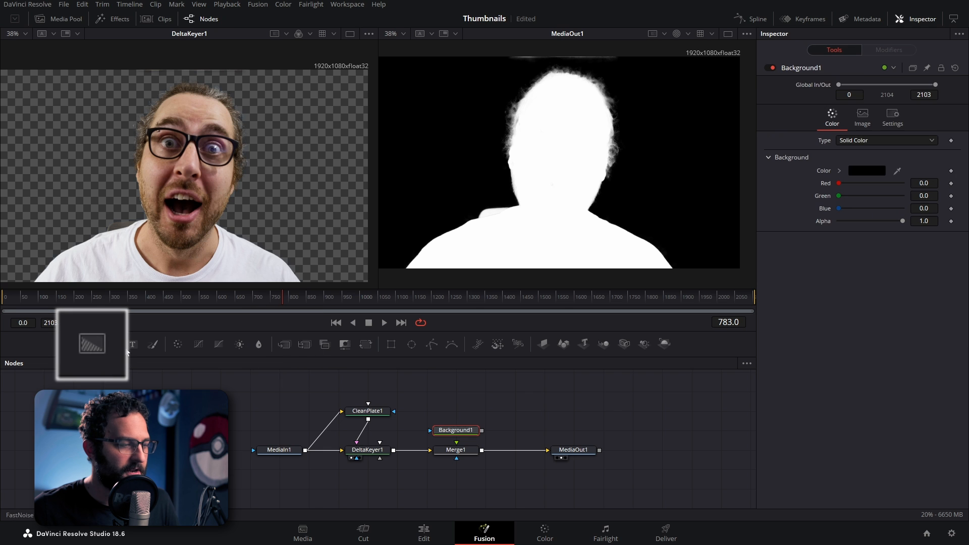
drag(481, 430, 456, 453)
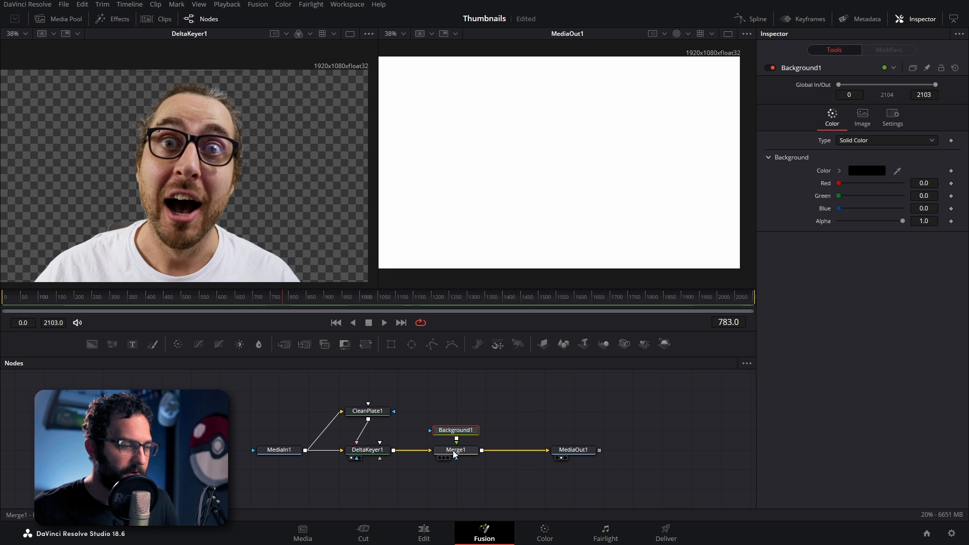
Step: Swap Merge1's foreground and background inputs, move Background1 higher above it, and make Background1 fully transparent
click(442, 451)
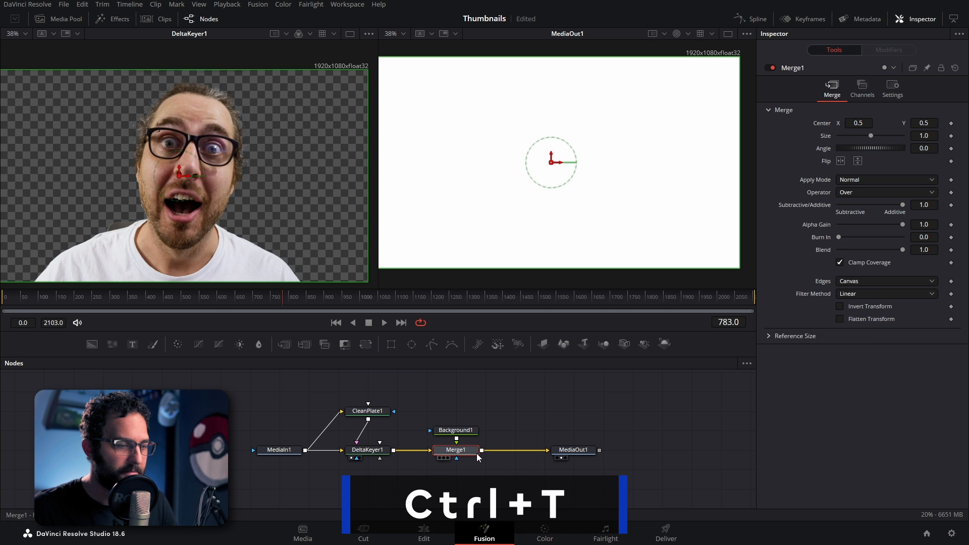
key(ctrl+t)
drag(473, 430, 473, 411)
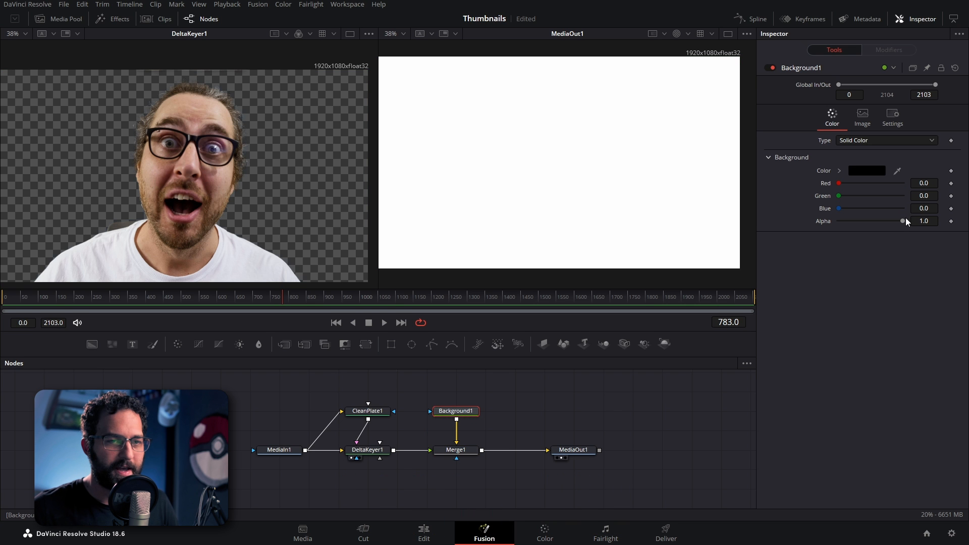
drag(902, 221, 780, 223)
click(466, 453)
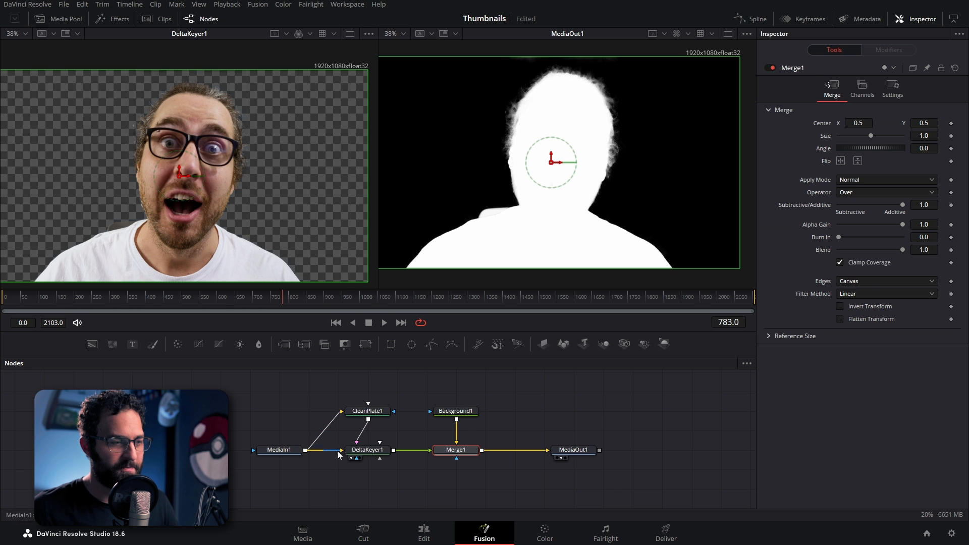
click(404, 465)
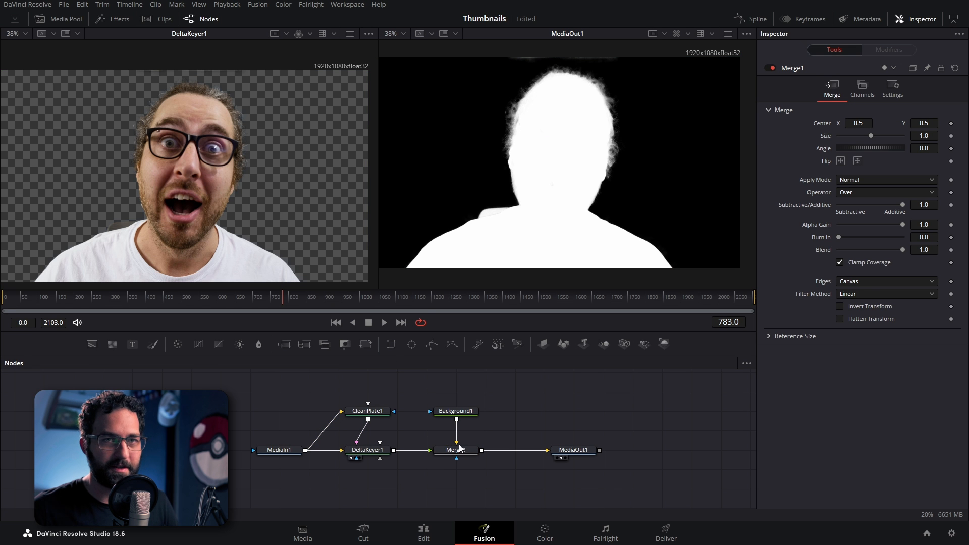
Step: Mask Merge1 with an inverted Rectangle at a Center Y of about 1.224 to hide the frame's upper edge, and view the result in colour
click(391, 344)
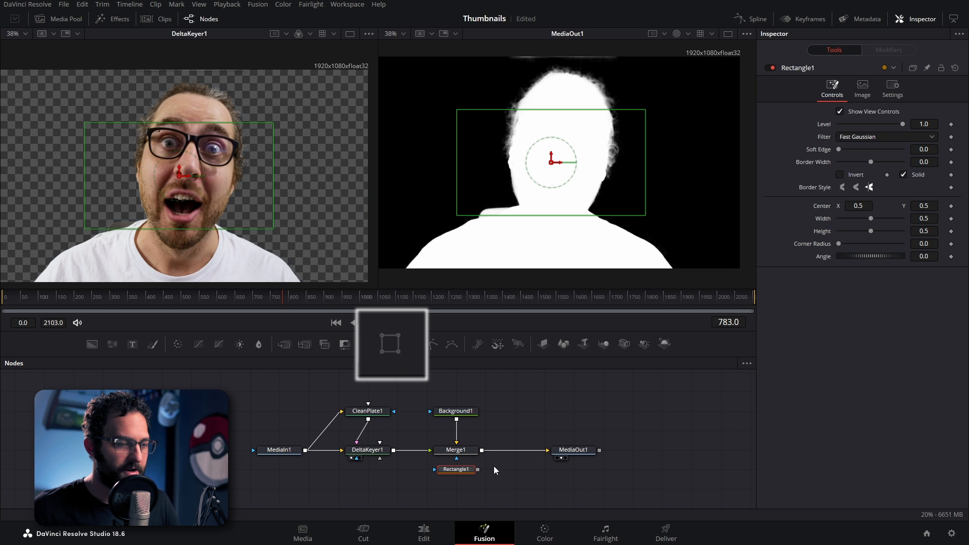
drag(477, 469, 456, 457)
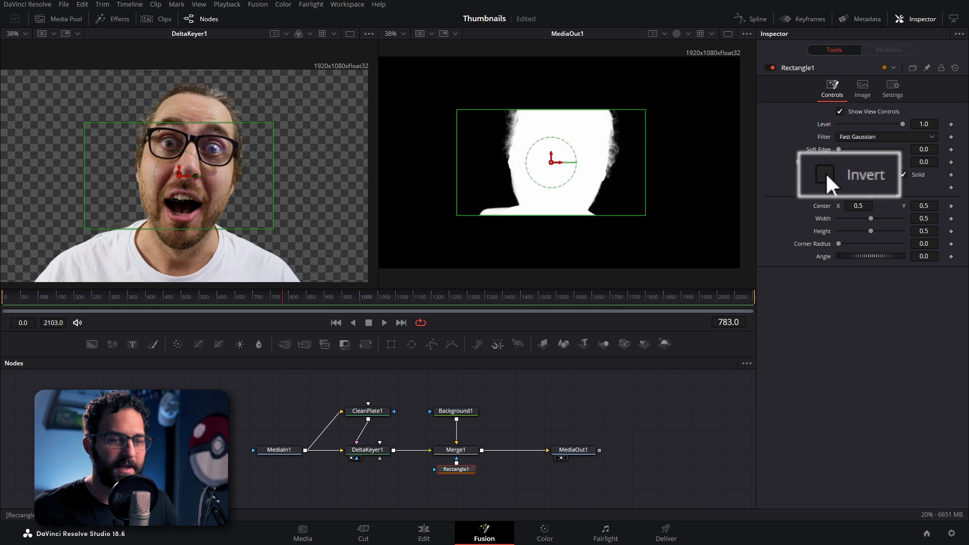
click(840, 175)
drag(551, 162, 551, 6)
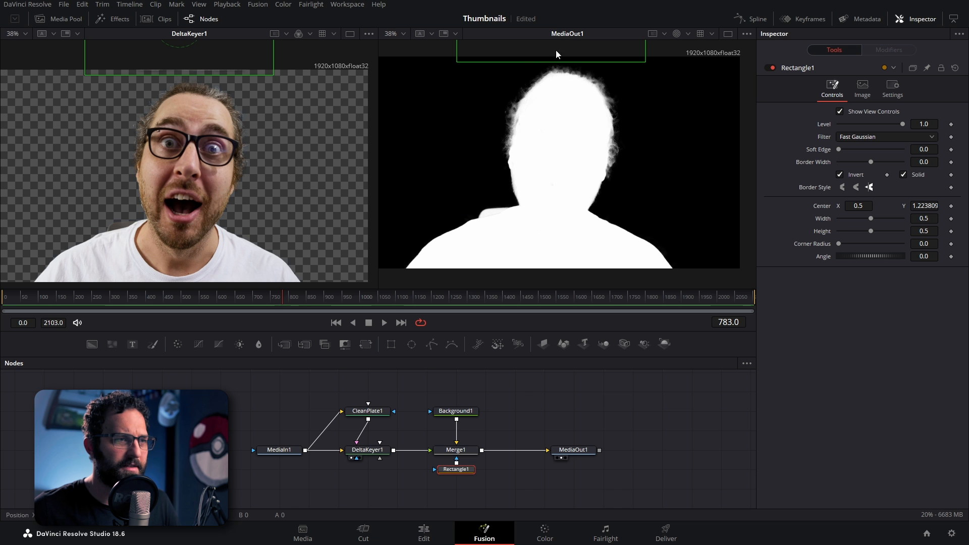
click(631, 429)
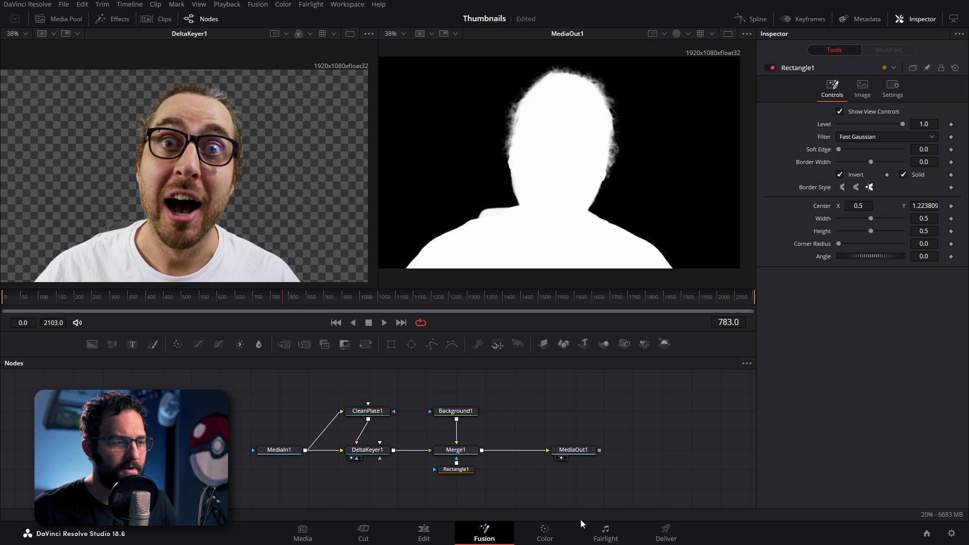
key(c)
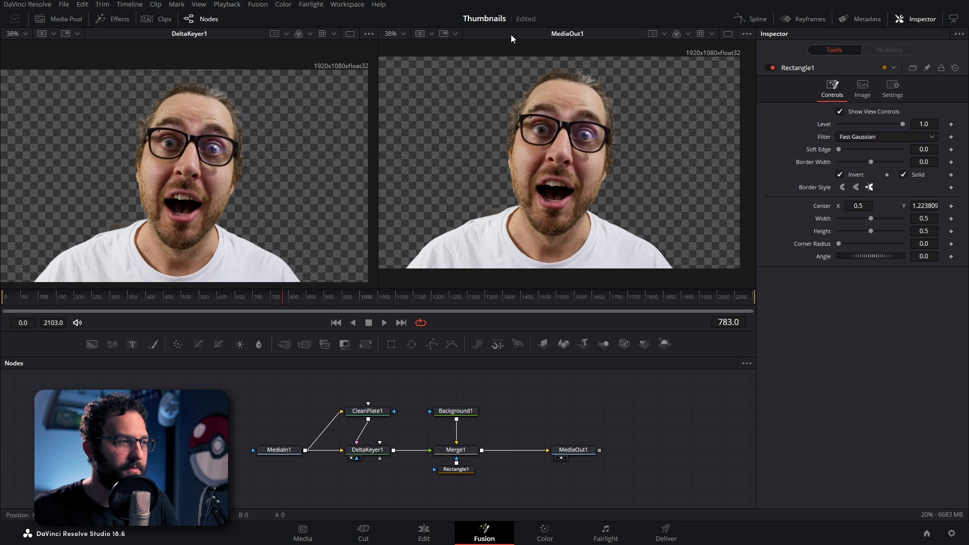
Step: Move MediaOut1 farther along the flow and place a Transform node between it and Merge1
drag(573, 450, 661, 449)
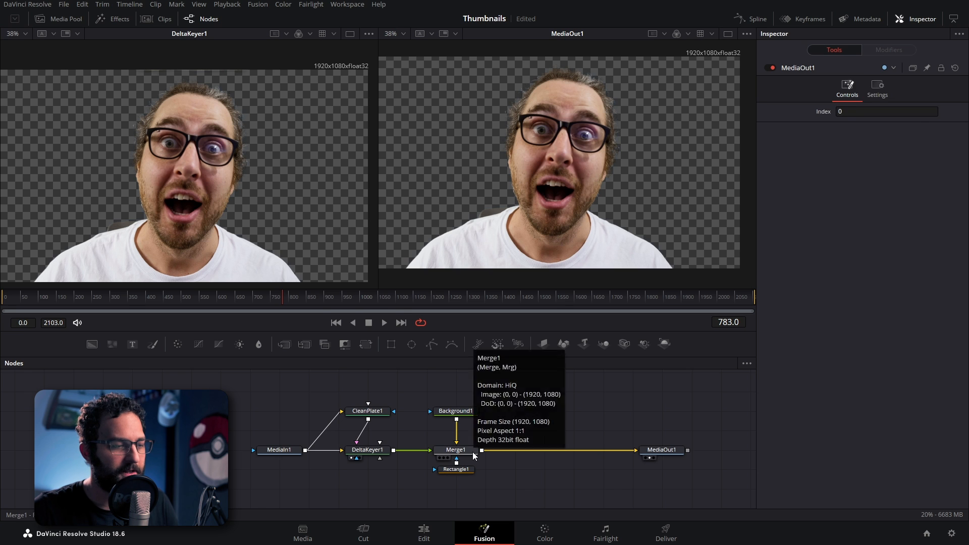
click(456, 449)
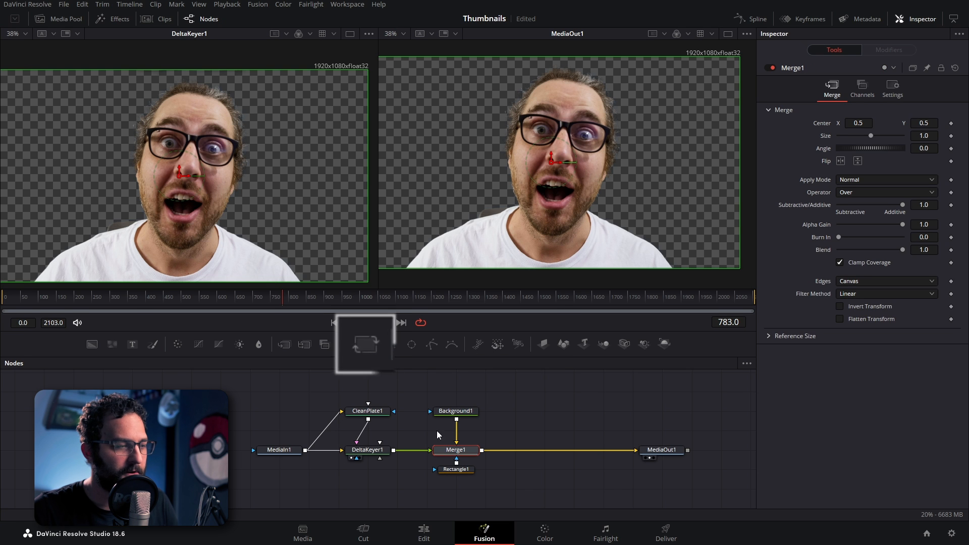
click(365, 344)
drag(498, 450, 554, 457)
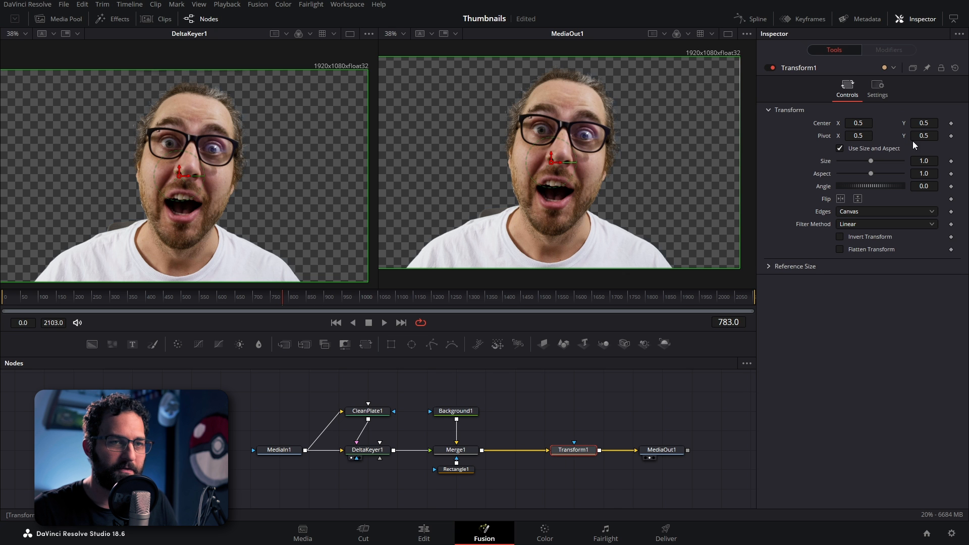
Step: Scale the person to a Size of 0.62 in Transform1 and raise the Center Y to about 0.579
drag(923, 159, 731, 159)
drag(929, 122, 906, 122)
drag(549, 175, 550, 147)
click(638, 379)
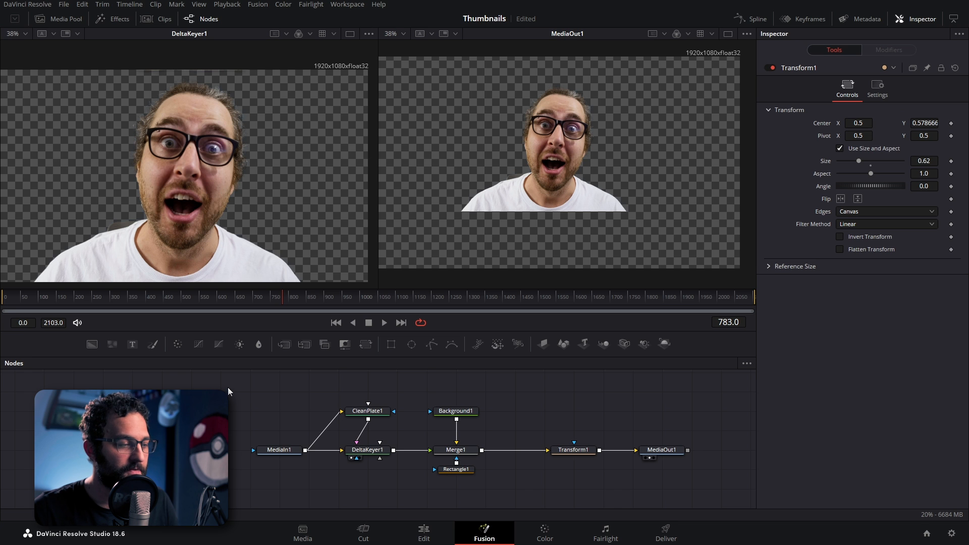
drag(225, 383, 492, 496)
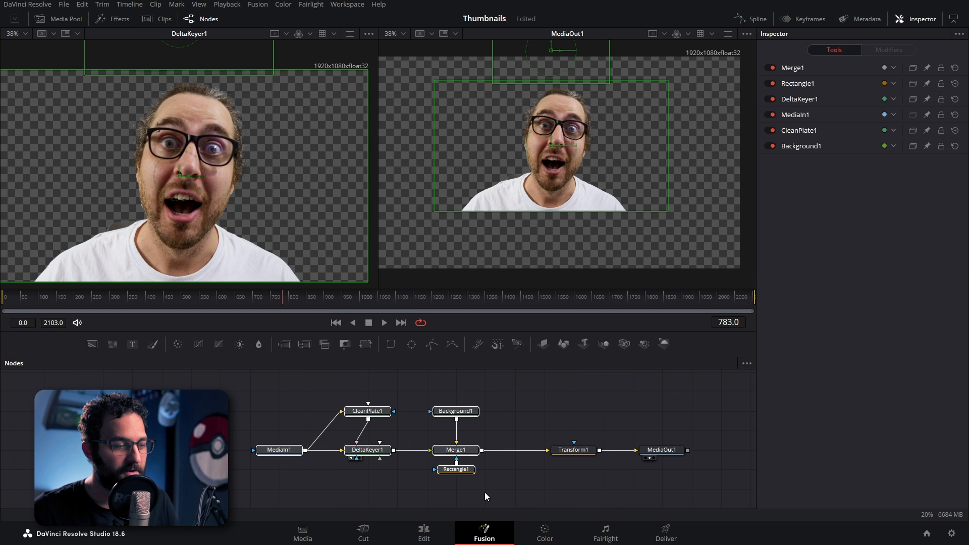
right_click(465, 450)
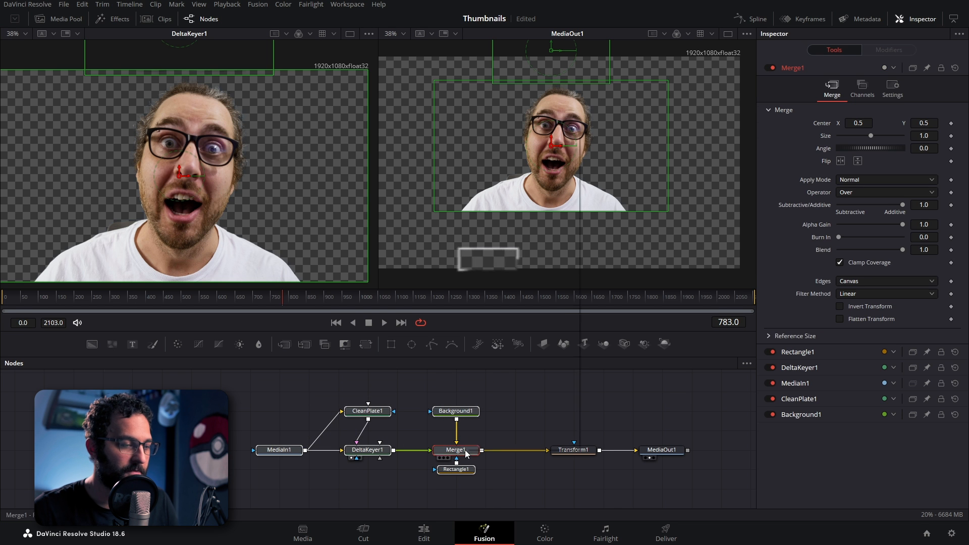
click(489, 259)
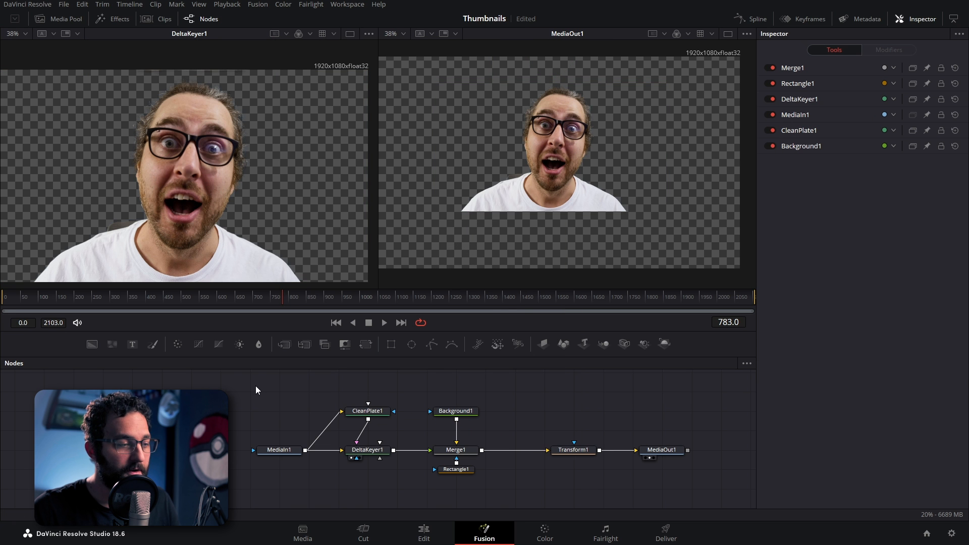
Step: Place an Underlay behind the keying nodes from MediaIn1 through Merge1, including Background1 and Rectangle1, and name it Person
drag(263, 388, 480, 496)
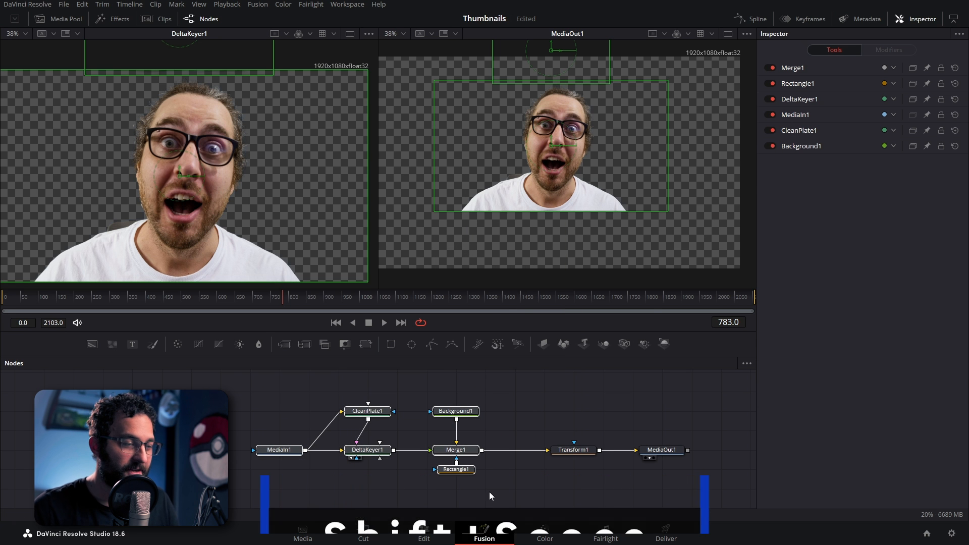
key(shift+space)
text(under)
key(Return)
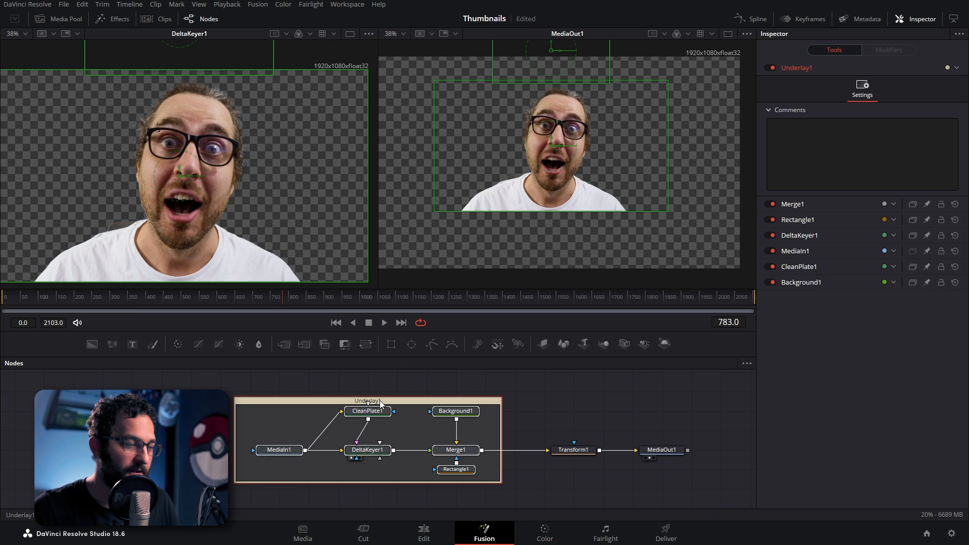
key(F2)
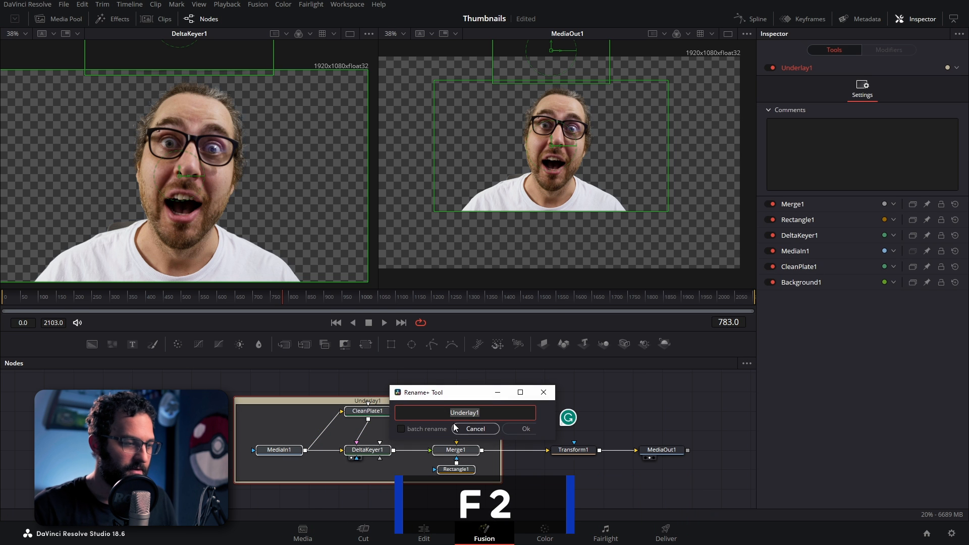
text(Person)
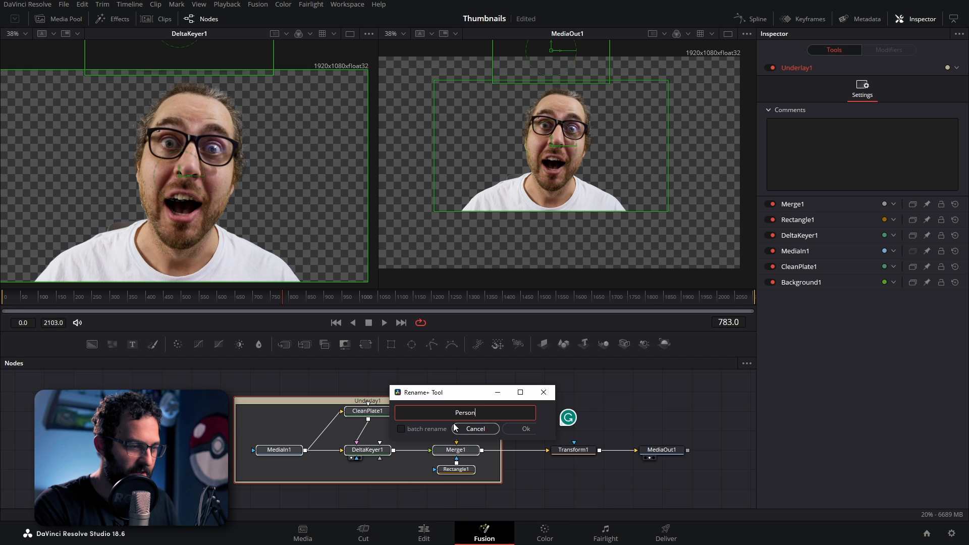
key(Return)
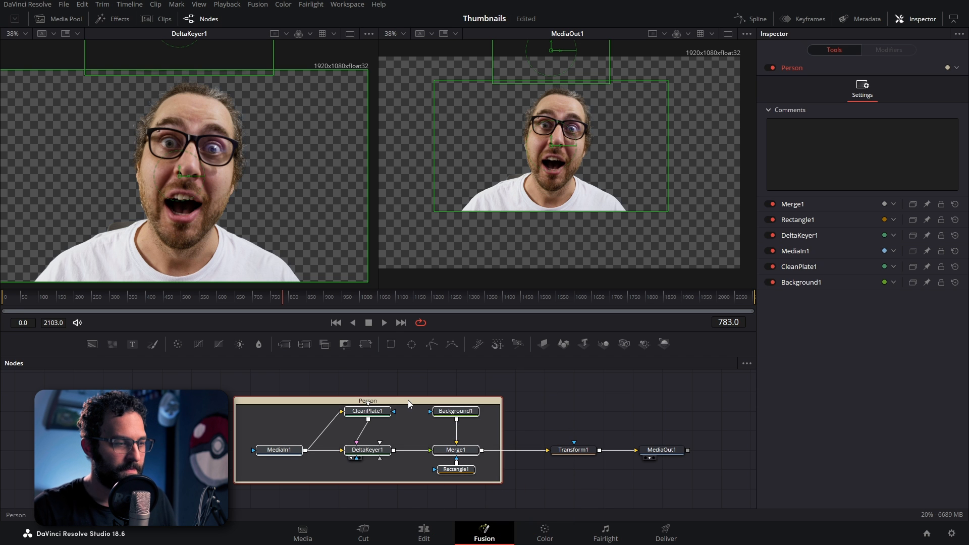
click(382, 386)
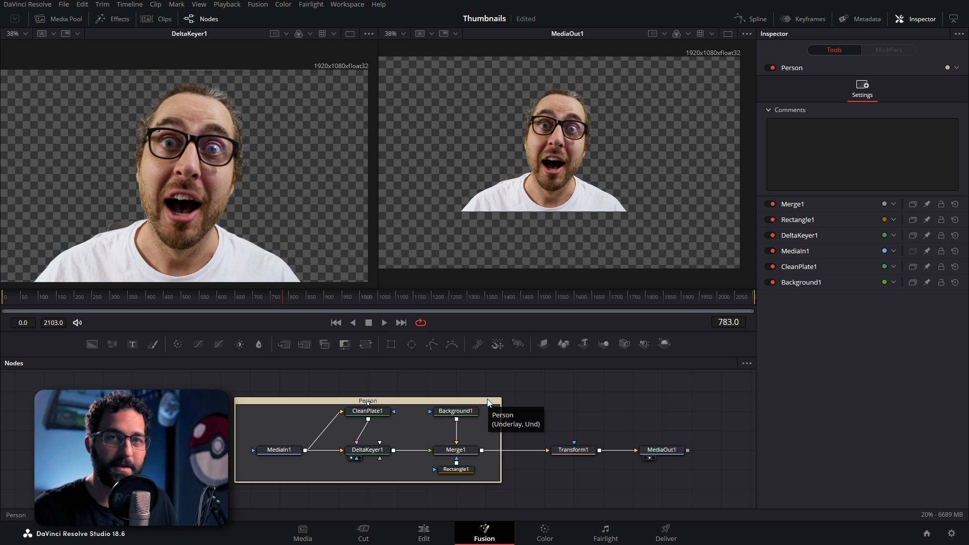
click(456, 399)
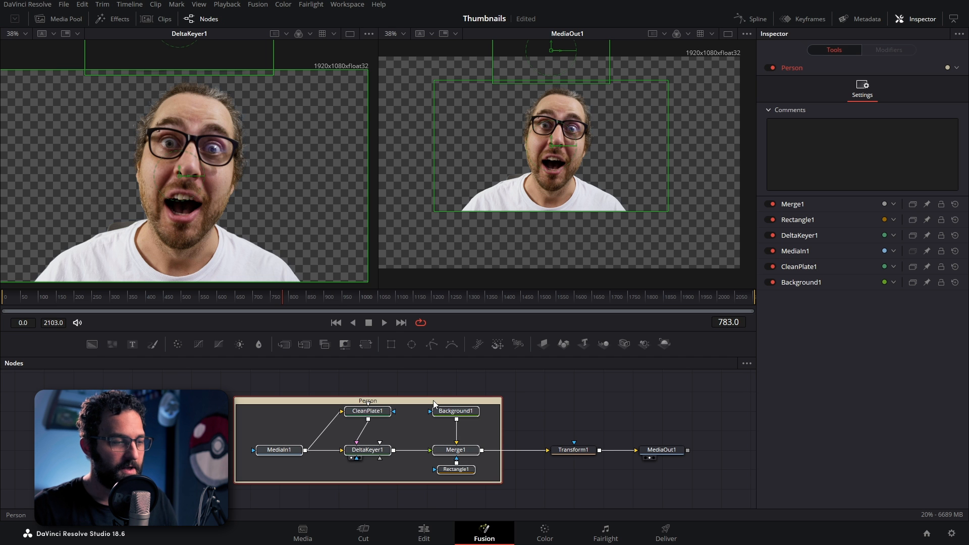
Step: Group the keying nodes from MediaIn1 through Merge1 into a single node and rename the group Person
drag(218, 377, 482, 477)
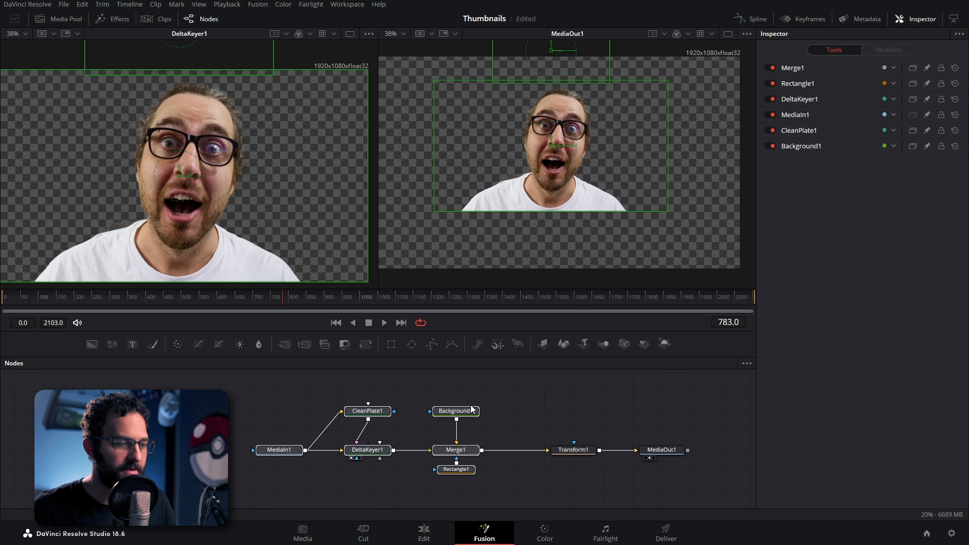
right_click(465, 449)
click(505, 263)
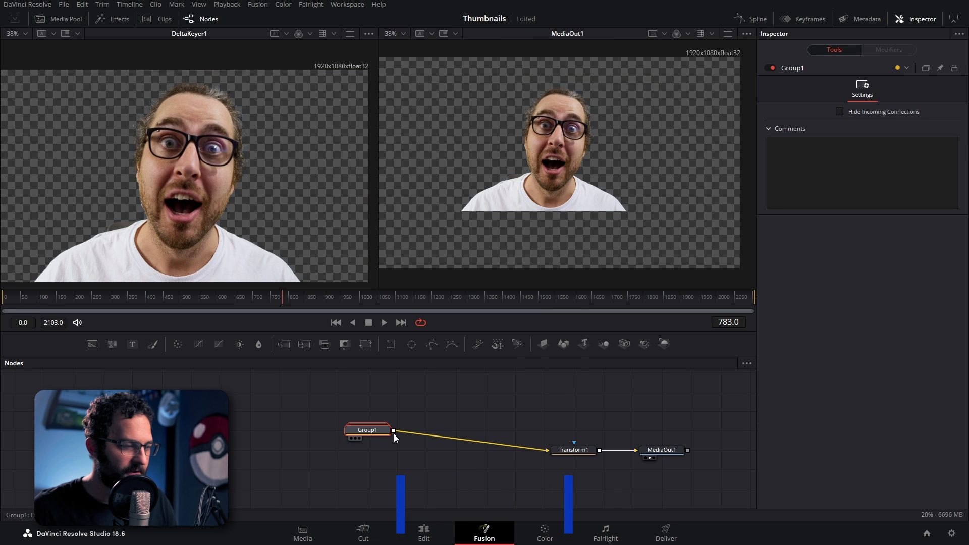
key(F2)
text(Perso)
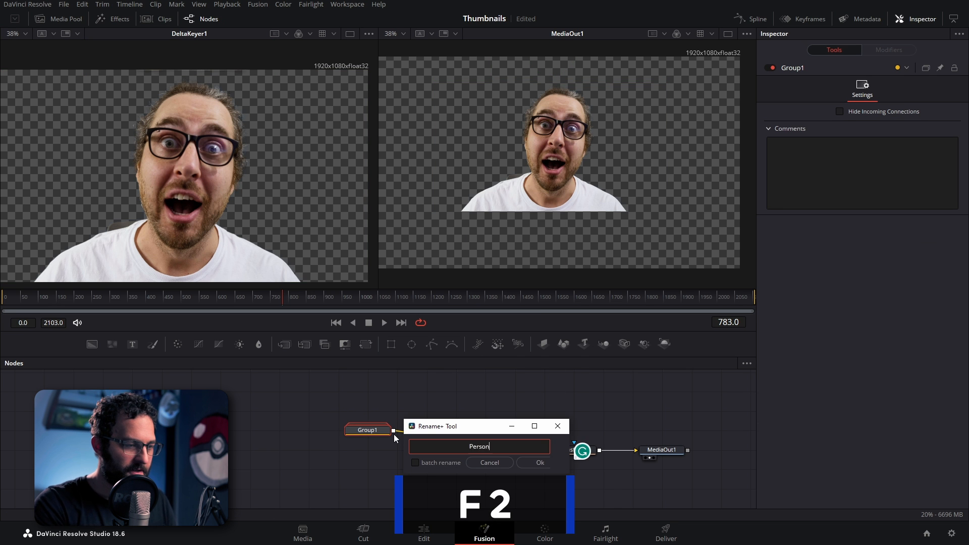
text(n)
key(Return)
Step: Line up the Person group and Transform1 farther ahead of MediaOut1, and lower the cutout slightly in the frame
drag(388, 432, 418, 452)
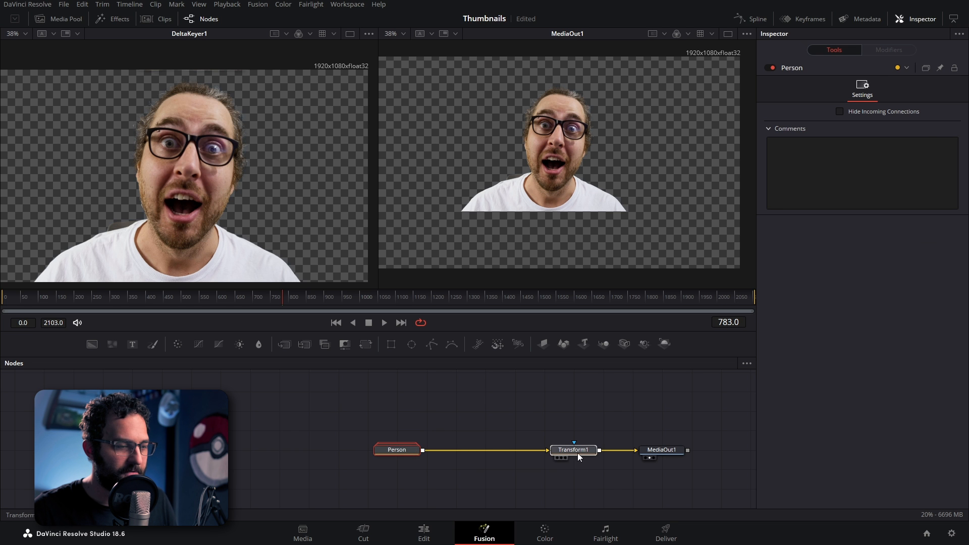
drag(577, 452, 459, 452)
drag(929, 125, 738, 149)
drag(553, 162, 555, 167)
drag(396, 453, 339, 453)
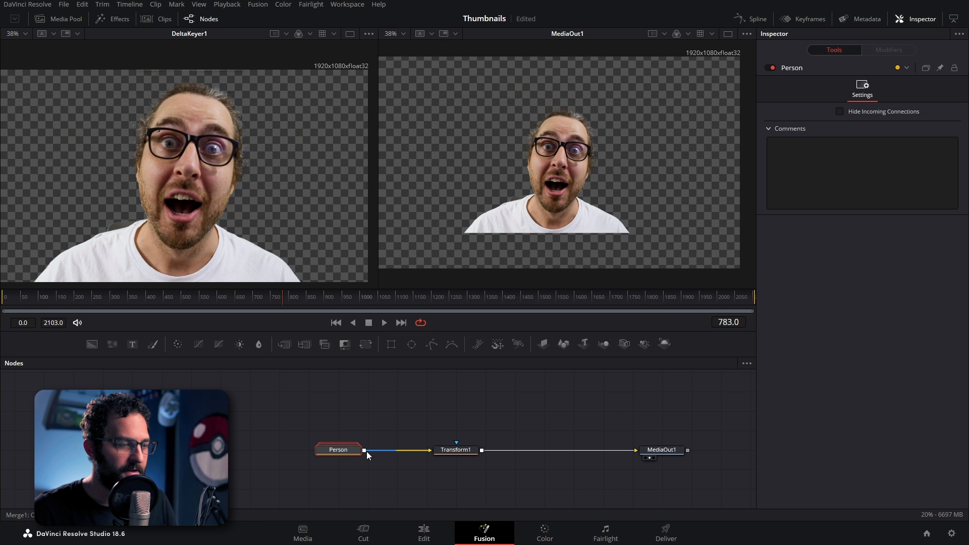
click(424, 533)
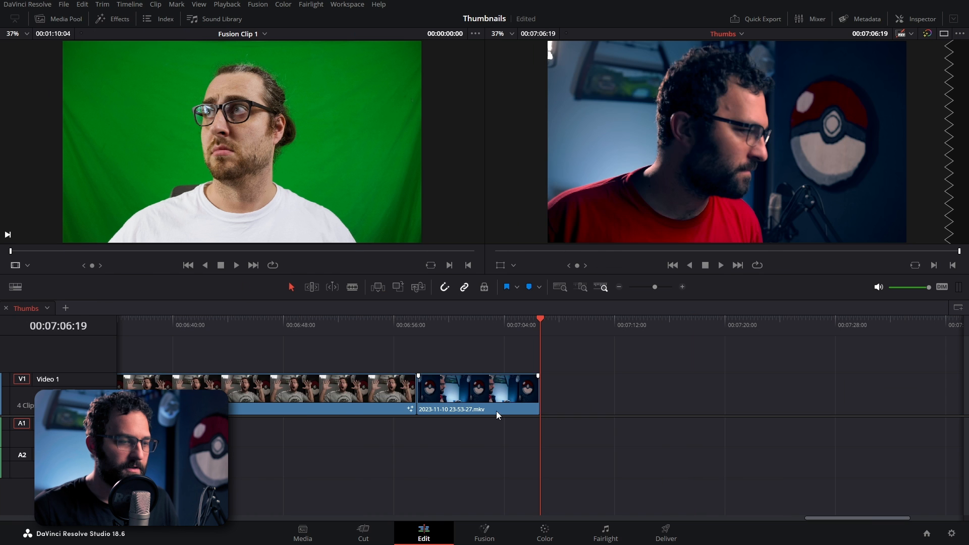
click(467, 325)
scroll(576, 356, up, 3)
drag(472, 331, 434, 333)
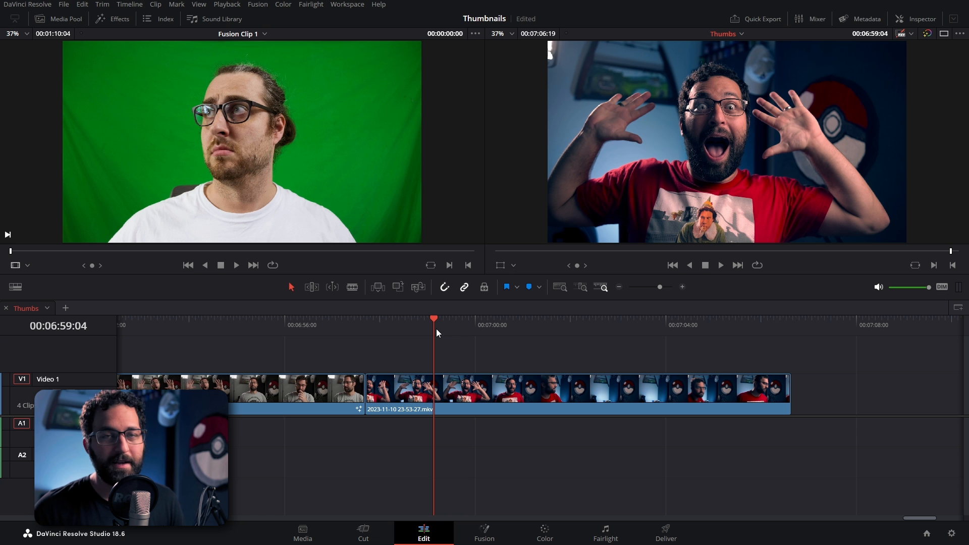
drag(436, 329, 663, 321)
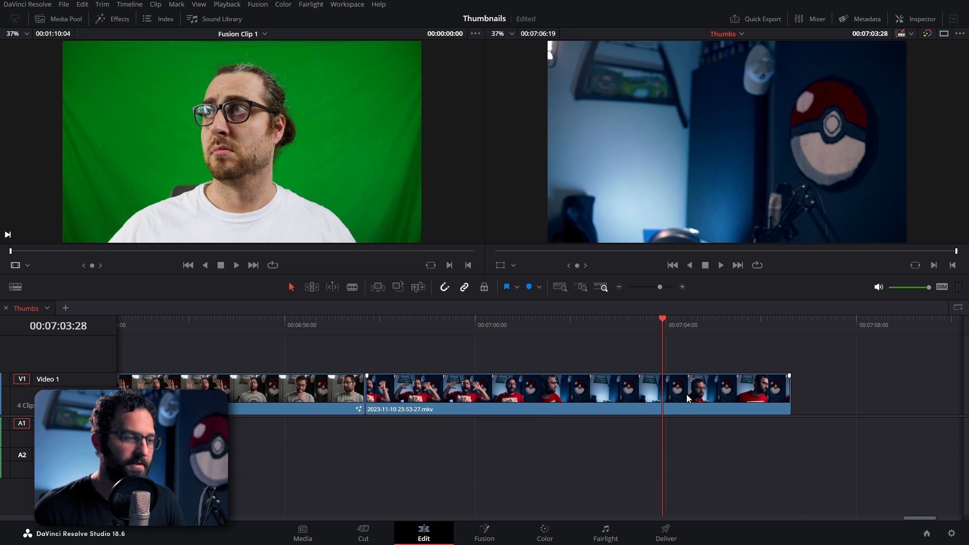
scroll(698, 387, up, 2)
scroll(698, 387, down, 1)
click(537, 324)
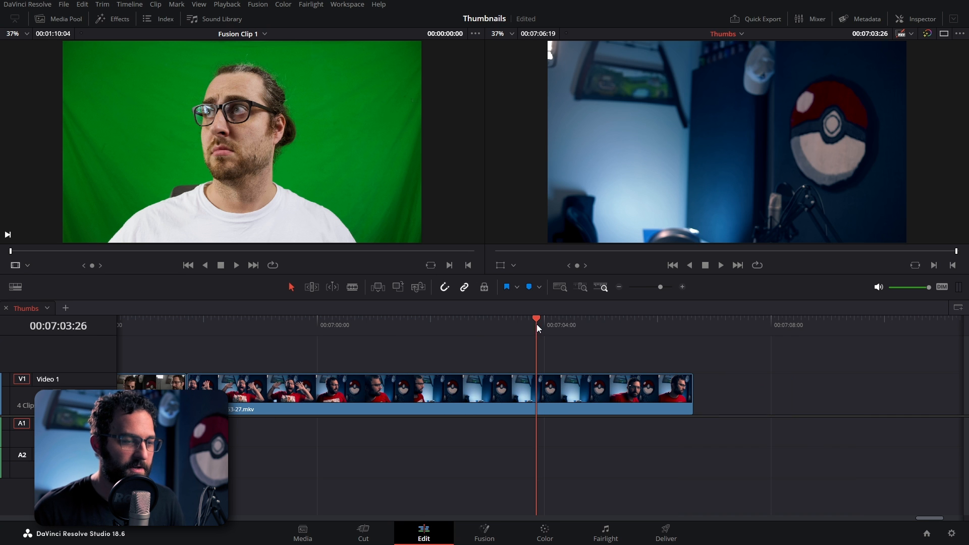
click(236, 325)
drag(235, 325, 262, 323)
click(298, 387)
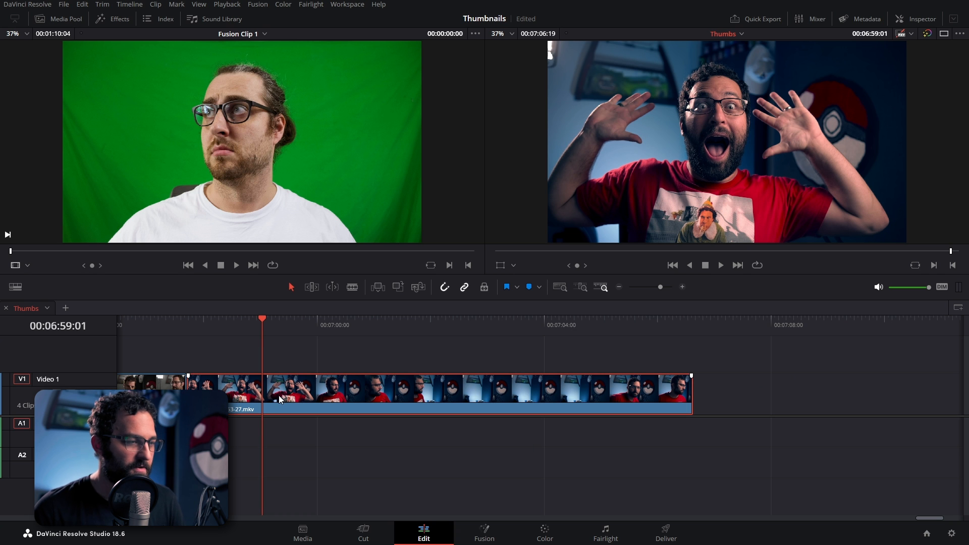
key(ctrl+b)
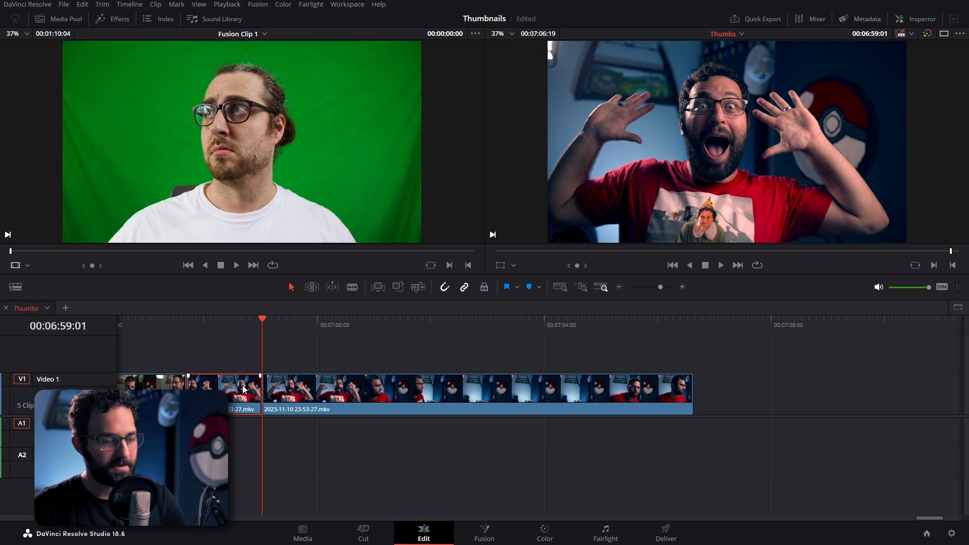
key(BackSpace)
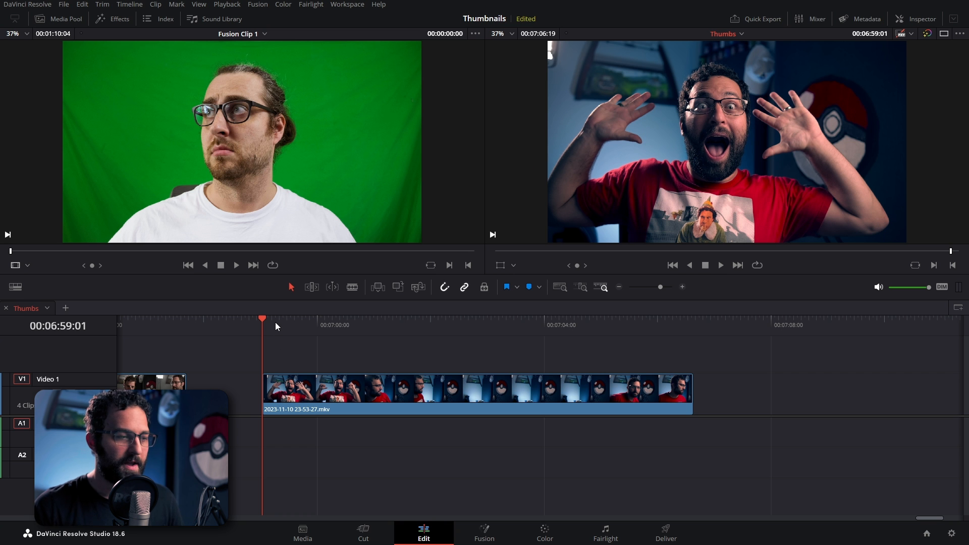
Step: Split the remaining clip at 00:07:03:14 on the empty background and stack the second piece on Video 2 above the first, starting at 00:06:59:01
drag(274, 325, 513, 325)
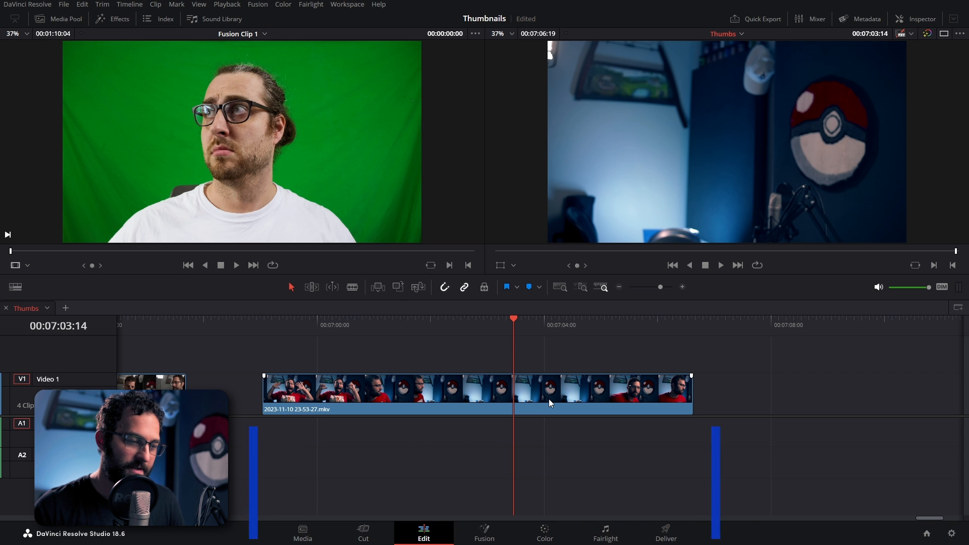
key(c)
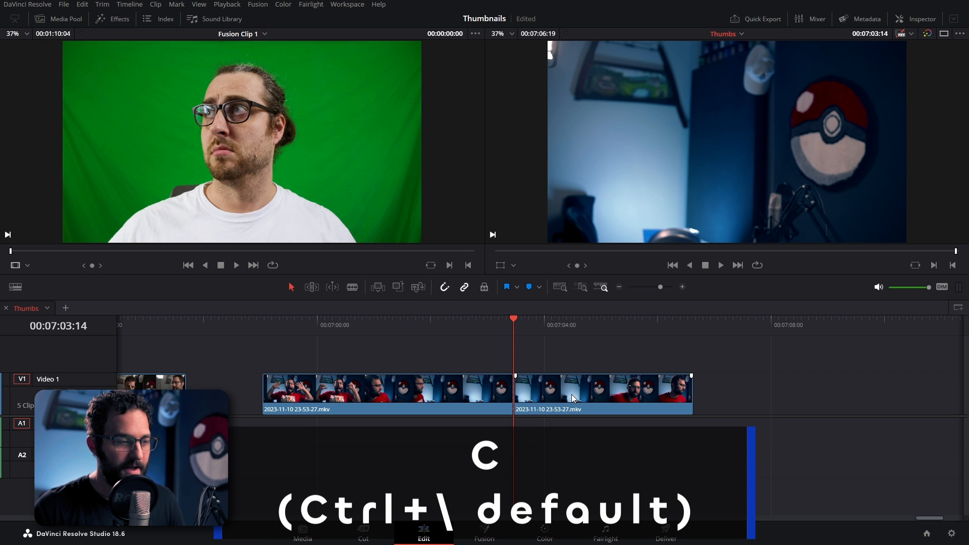
drag(575, 394, 332, 356)
click(267, 324)
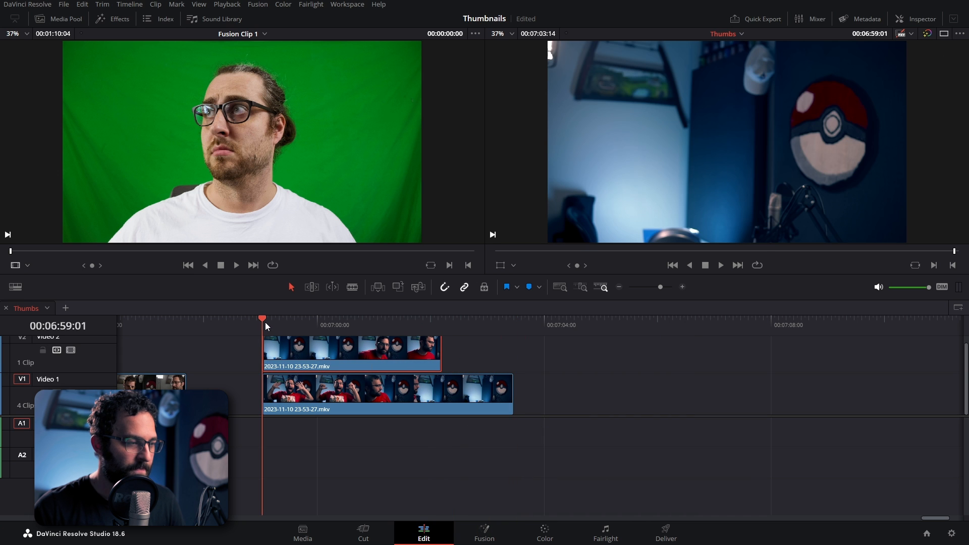
Step: Turn both stacked clips on Video 1 and Video 2 into freeze frames
scroll(374, 353, up, 1)
drag(492, 350, 388, 393)
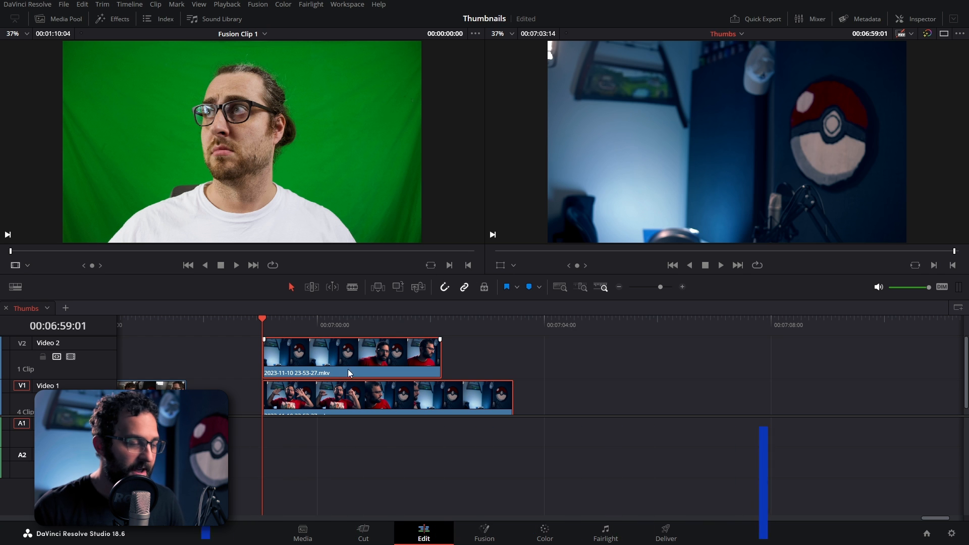
scroll(359, 367, down, 1)
key(shift+f)
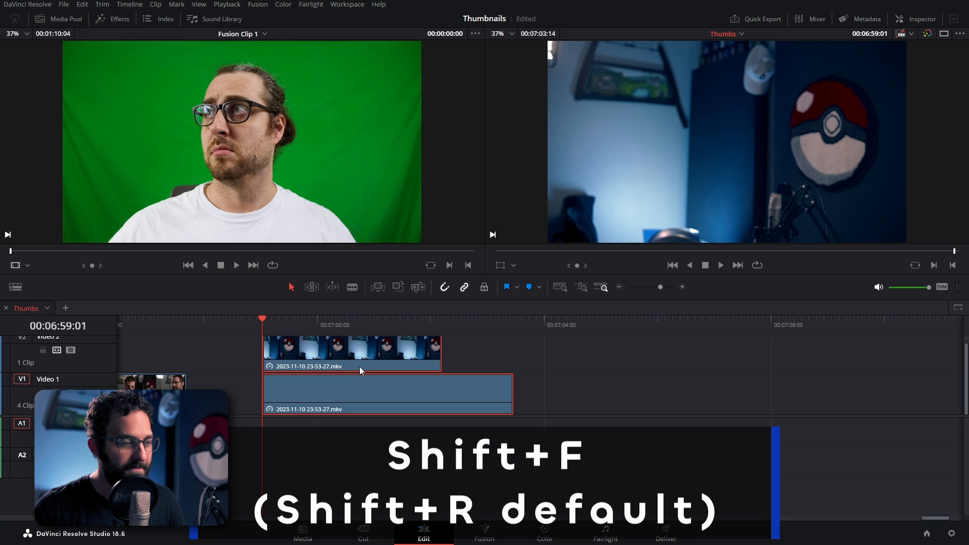
scroll(344, 360, up, 1)
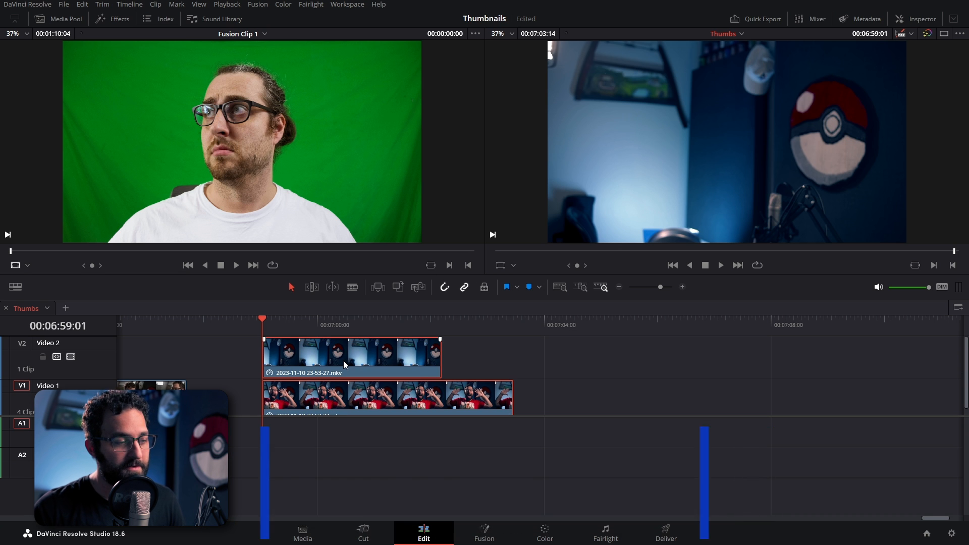
right_click(343, 358)
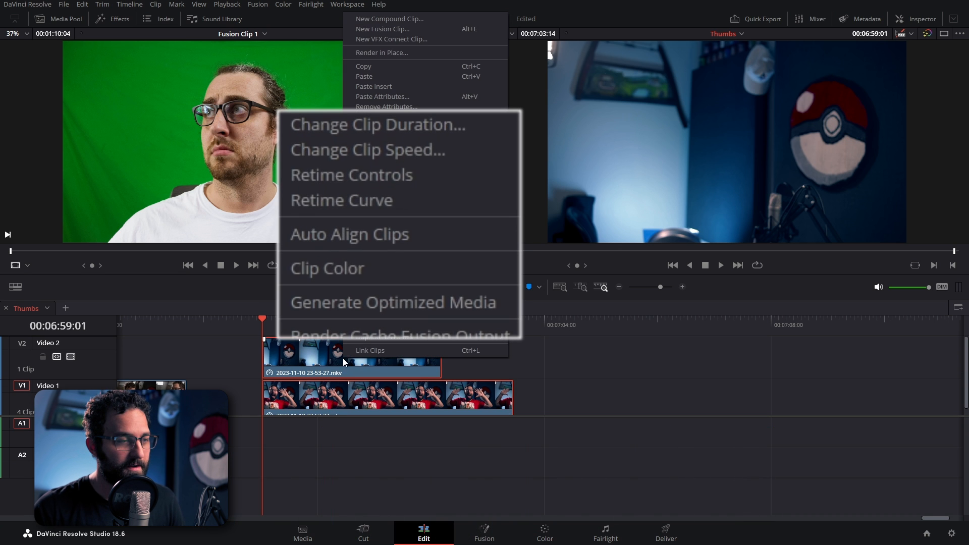
click(348, 150)
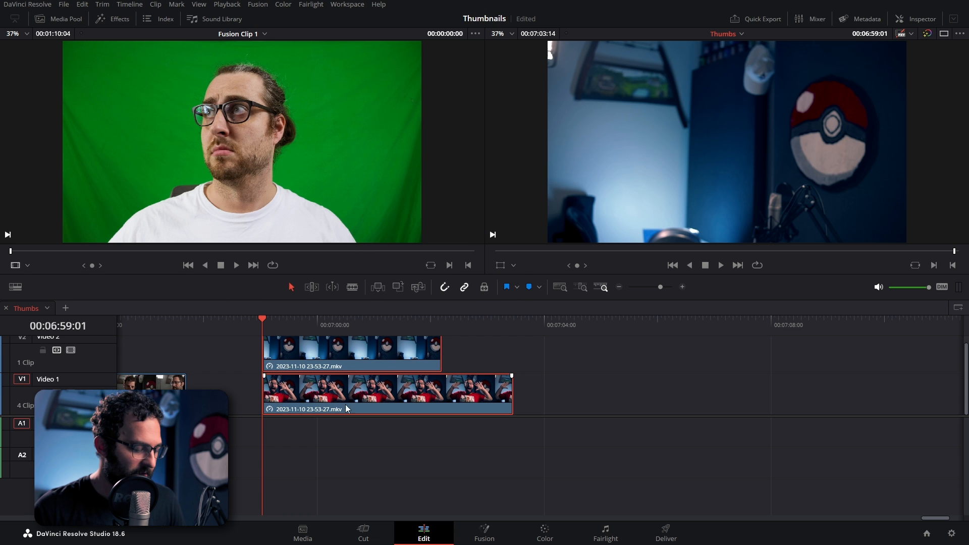
Step: Combine the two frozen clips into a new Fusion clip and open it on the Fusion page
right_click(344, 356)
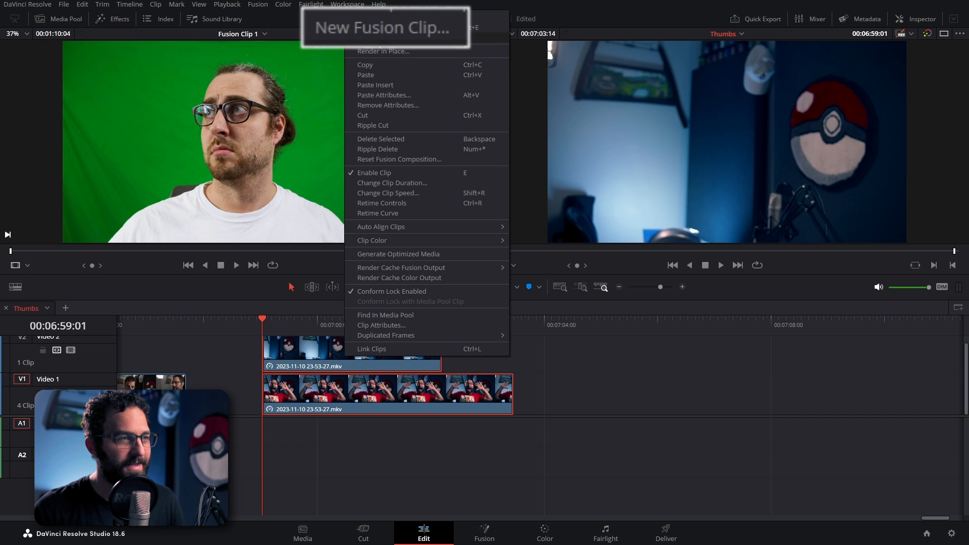
click(318, 373)
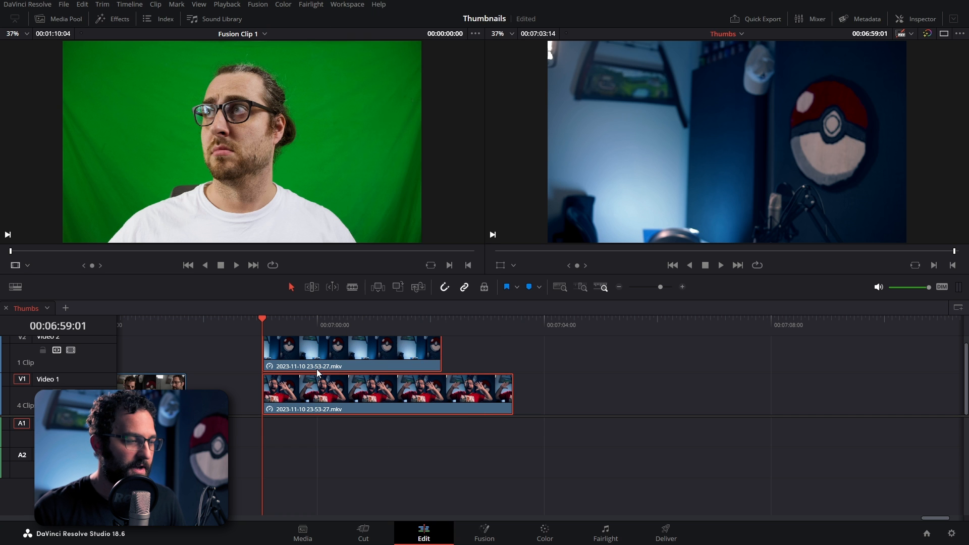
key(alt+e)
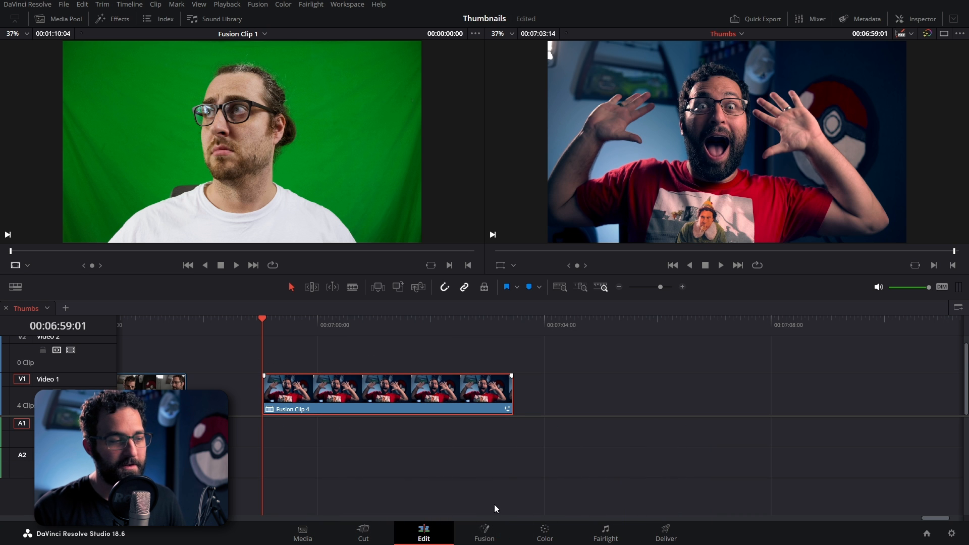
click(482, 536)
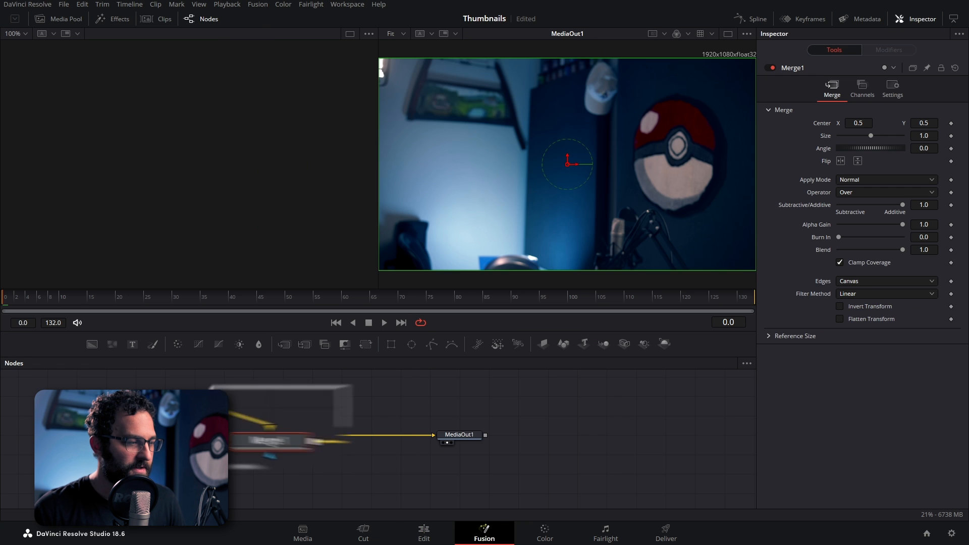
Step: View MediaIn1 and MediaIn2 alternately in the first viewer to identify which holds the person and which the empty background
click(335, 394)
key(1)
click(331, 445)
key(1)
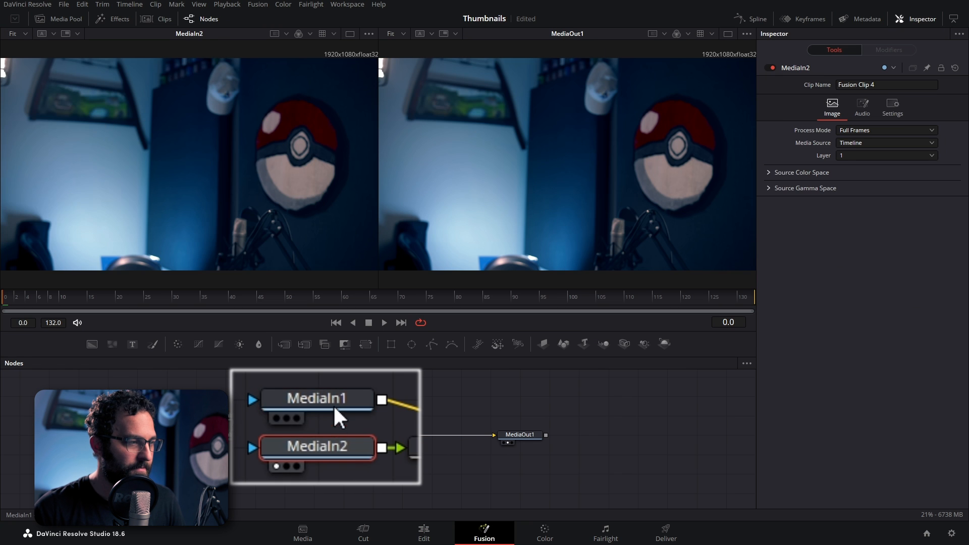
click(333, 404)
key(1)
click(335, 449)
key(1)
click(233, 416)
key(1)
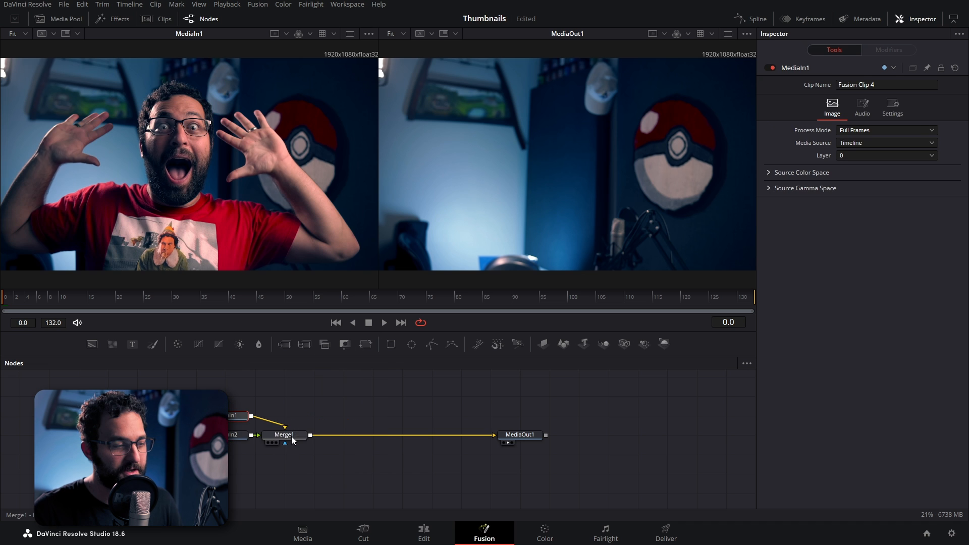
Step: Delete the Merge1 node and rename MediaIn1 to Foreground
click(293, 438)
key(Delete)
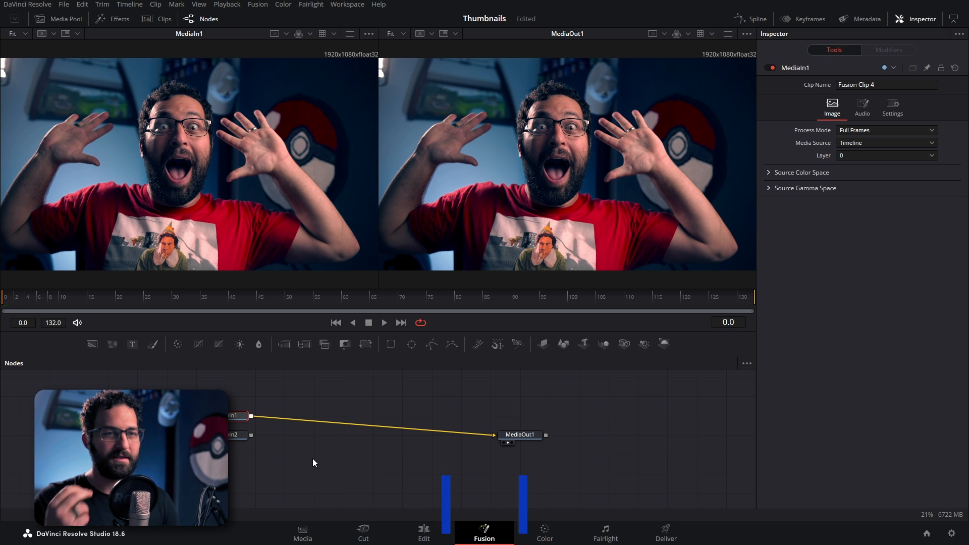
key(F2)
text(Foreground)
key(Return)
Step: View the MediaIn2 node in the first viewer and rename it to CleanPlate
click(234, 438)
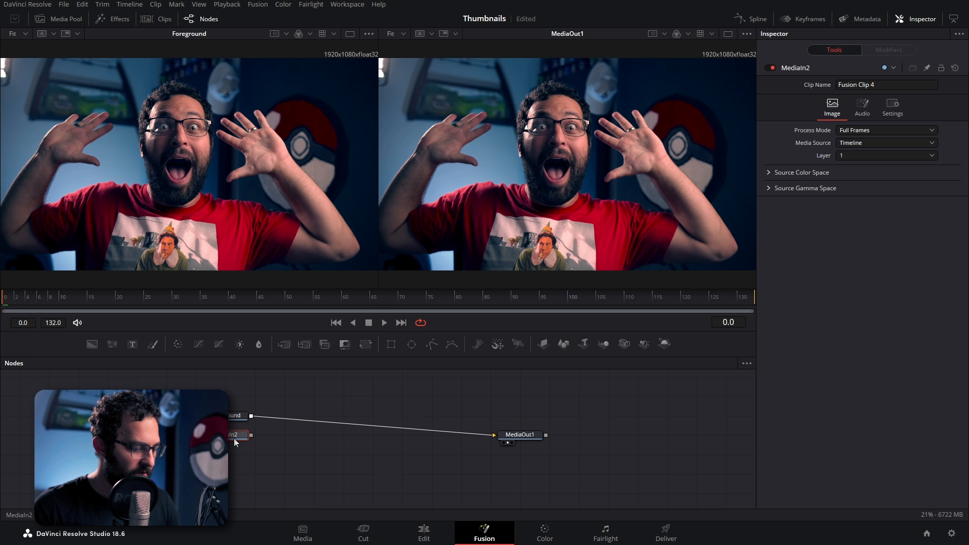
key(1)
key(F2)
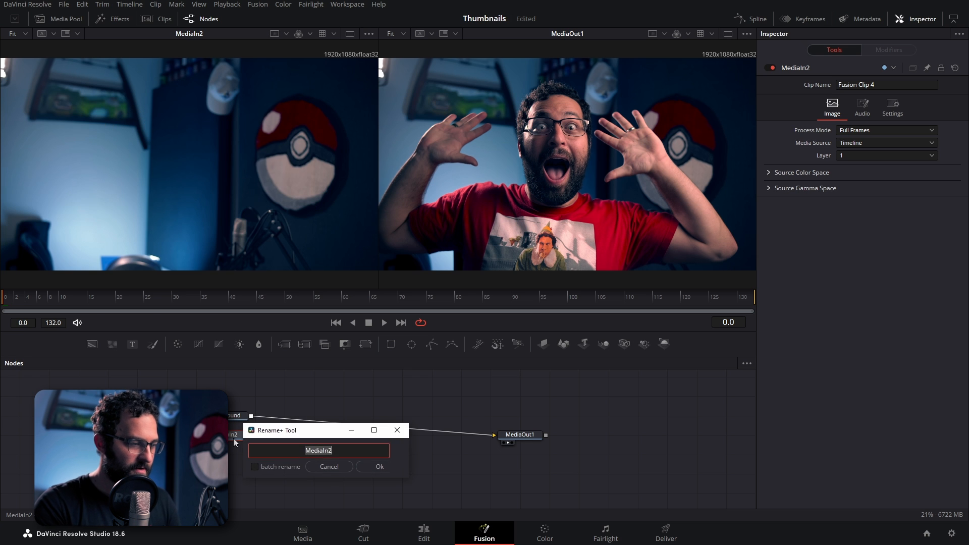
text(CleanPlate)
key(Return)
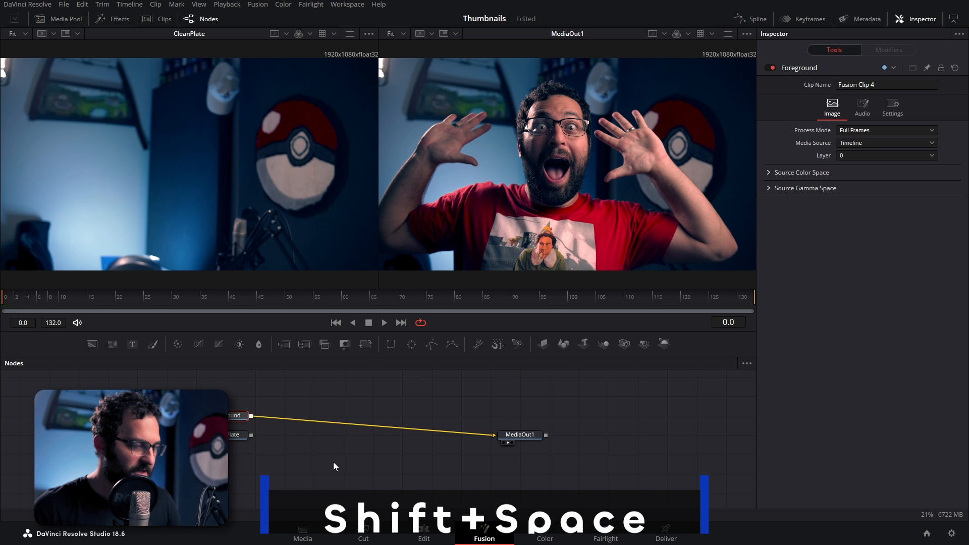
Step: Add a Difference Keyer node directly after the Foreground node
key(shift+space)
text(under)
key(BackSpace)
key(BackSpace)
key(BackSpace)
key(BackSpace)
key(BackSpace)
text(differ)
key(Return)
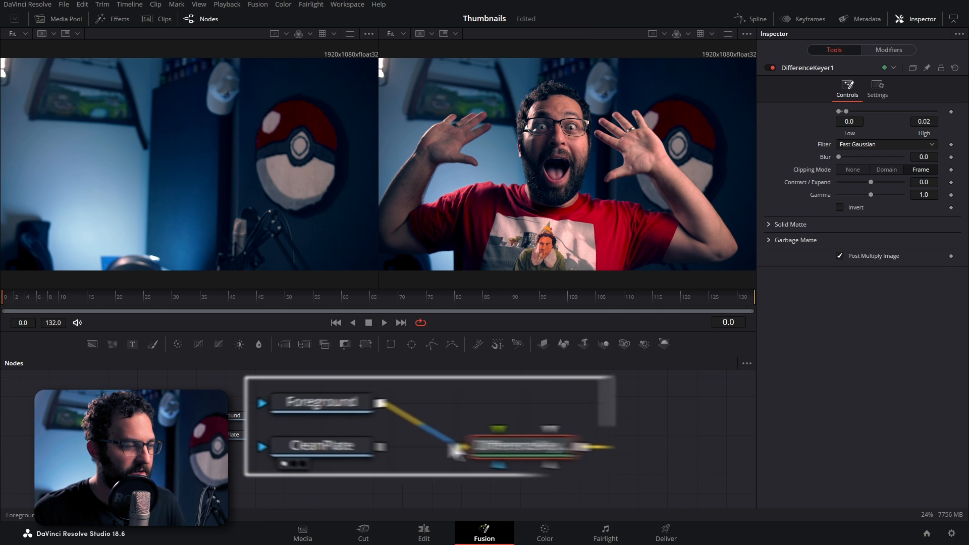
Step: Move the Foreground connection to the Difference Keyer's green foreground input and connect CleanPlate to its yellow background input
drag(484, 444, 531, 426)
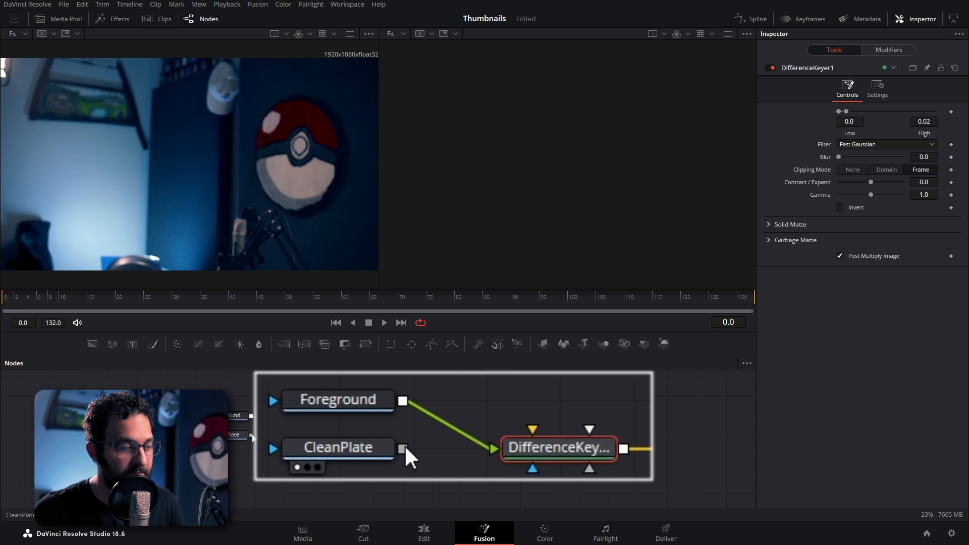
drag(404, 449, 533, 429)
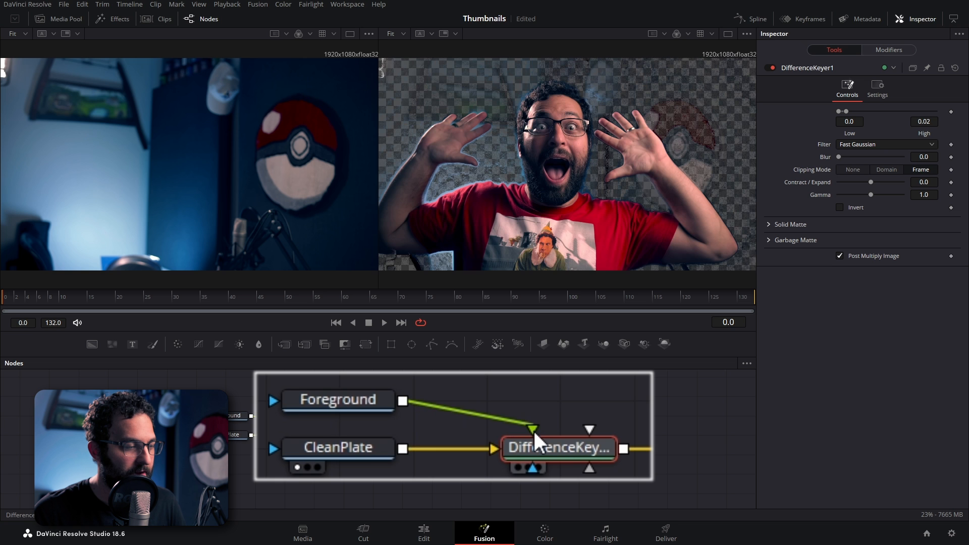
click(372, 450)
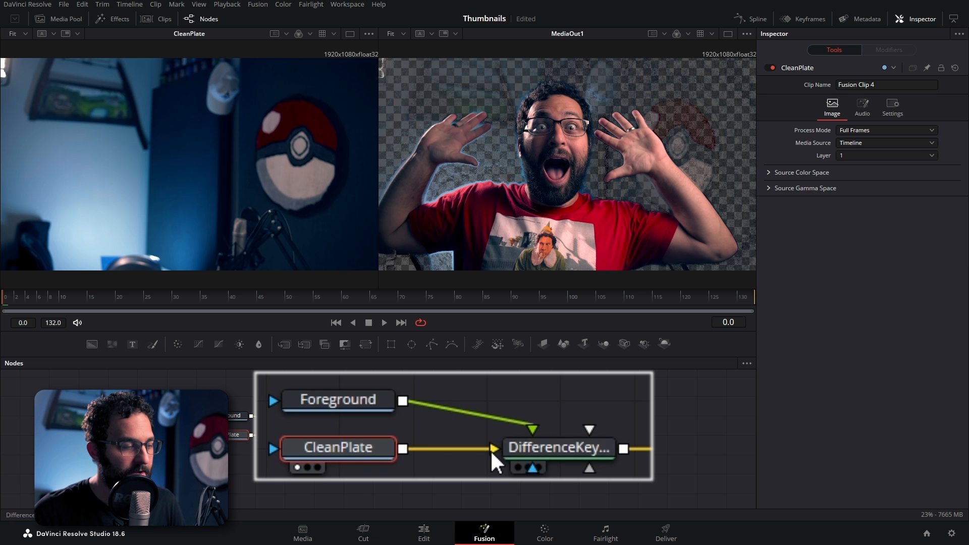
click(359, 406)
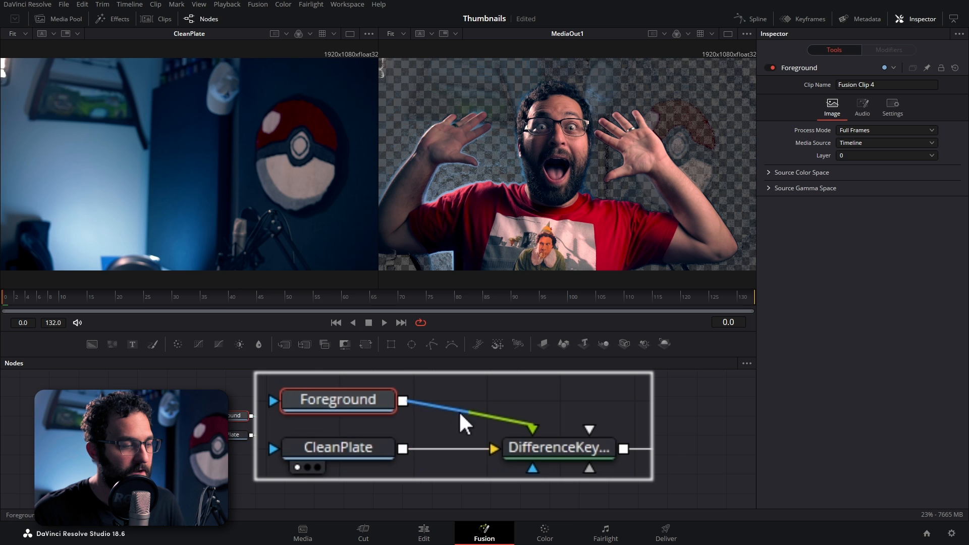
click(319, 436)
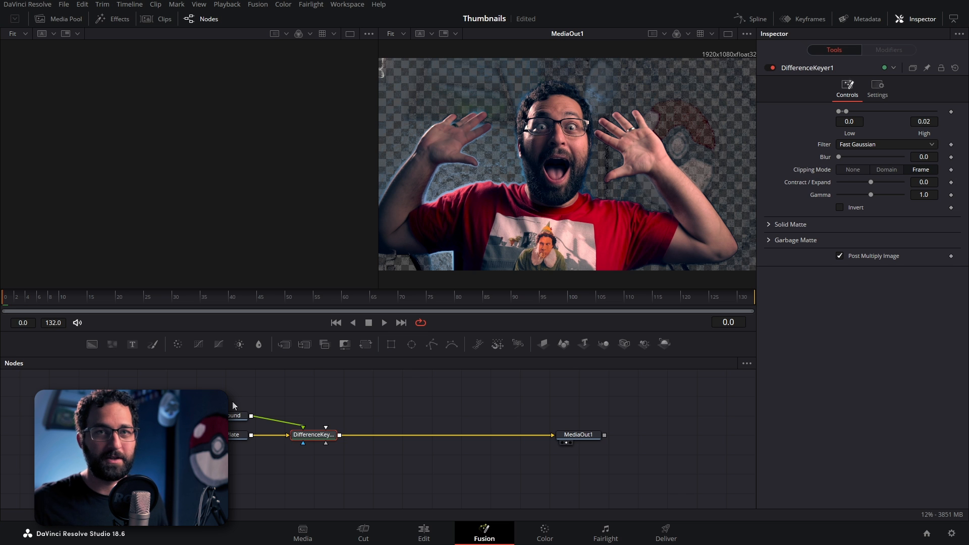
Step: Add a Blur of size 2.5 after CleanPlate and raise the Difference Keyer's High threshold to about 0.087
drag(232, 402, 213, 414)
click(213, 435)
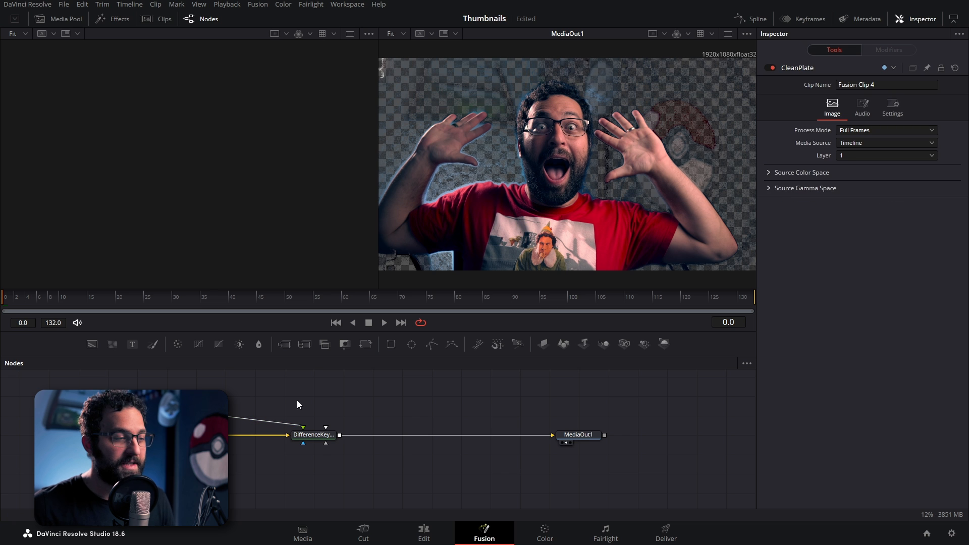
click(257, 344)
drag(923, 150, 917, 149)
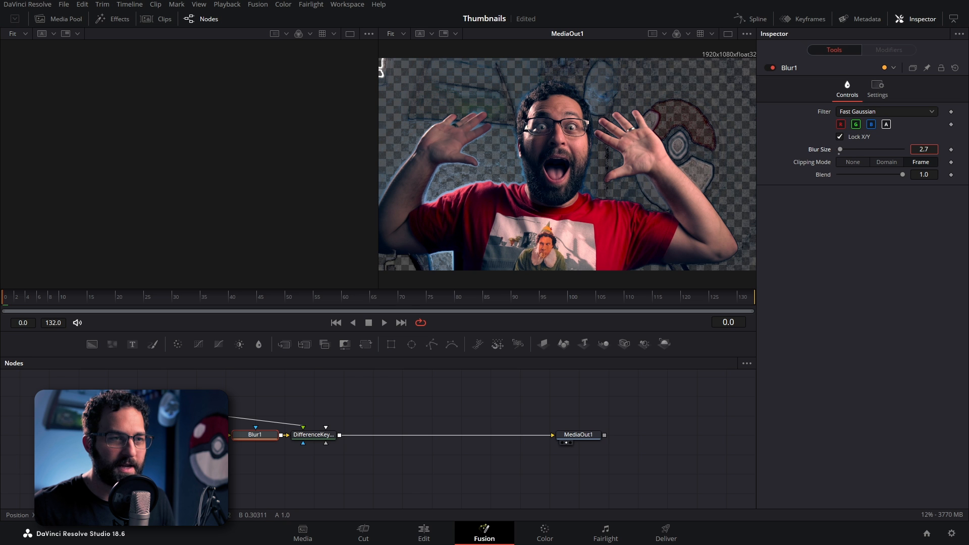
click(318, 436)
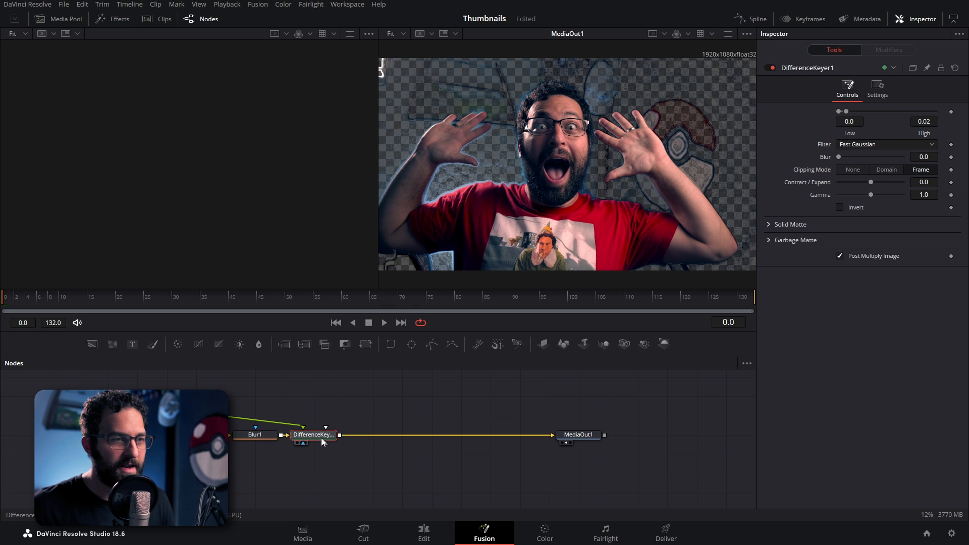
drag(924, 121, 933, 121)
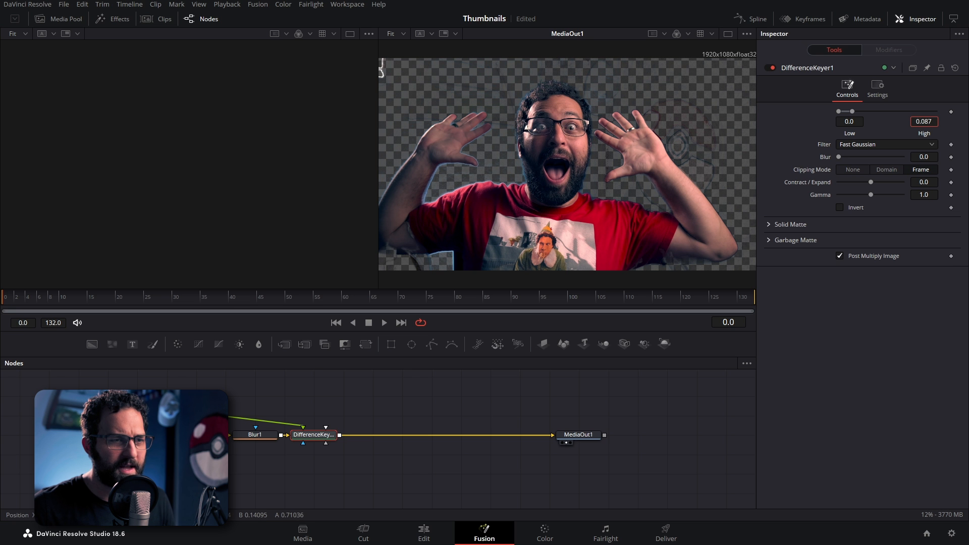
Step: Insert a copy of the clean plate's Blur node between Foreground and the Difference Keyer
click(258, 435)
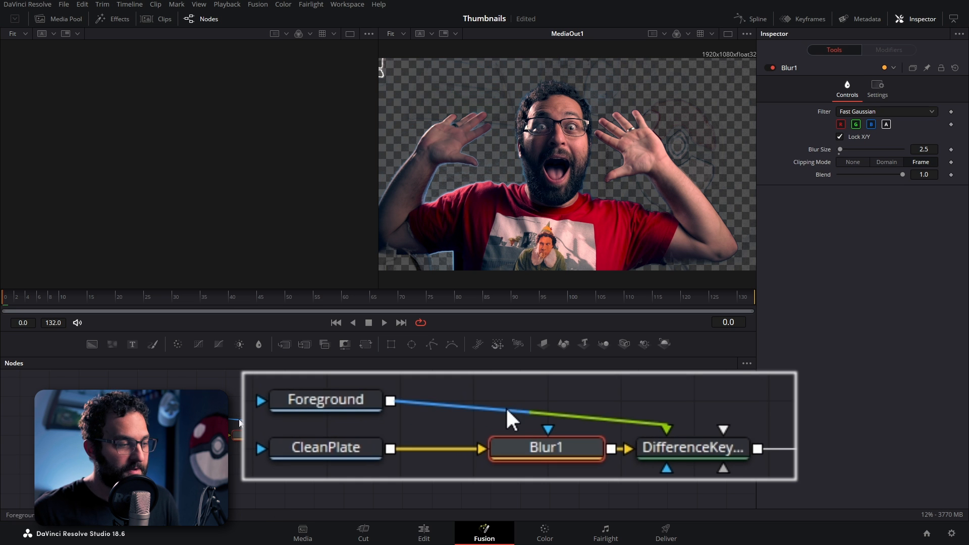
click(376, 400)
key(ctrl+v)
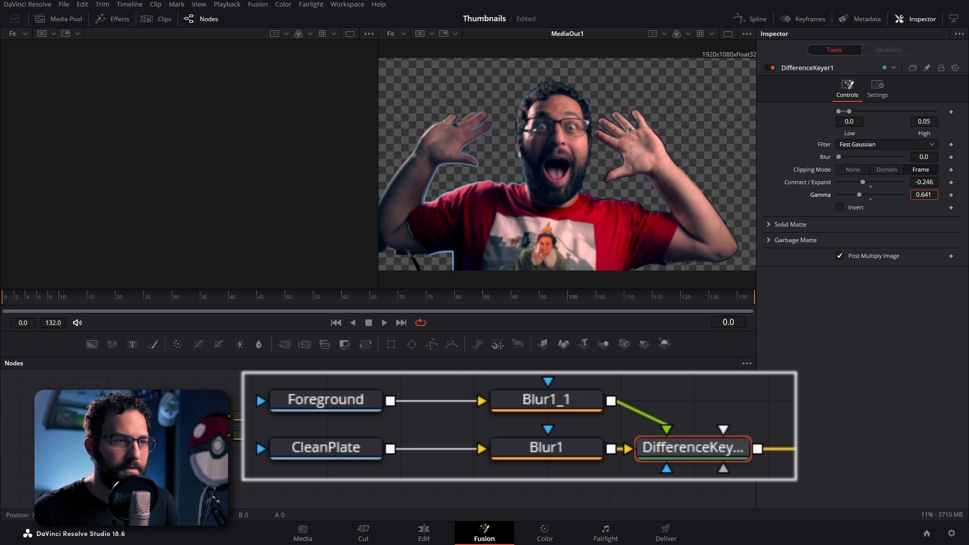
Step: Refine the Difference Keyer's matte with High 0.05, Contract/Expand -0.246, Gamma 0.873 and Blur 3.37
mouse_move(923, 195)
mouse_down()
mouse_move(933, 195)
mouse_move(923, 195)
mouse_up()
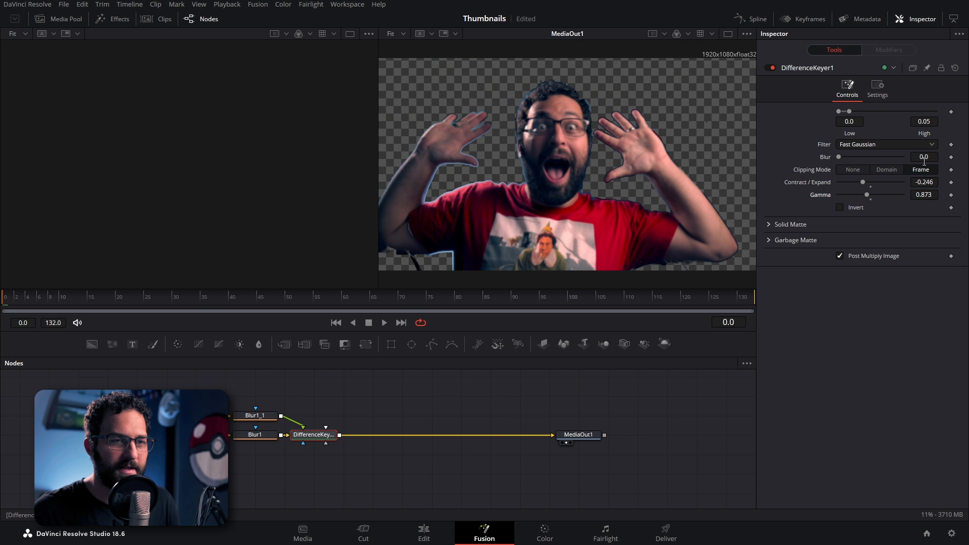
drag(923, 157, 940, 157)
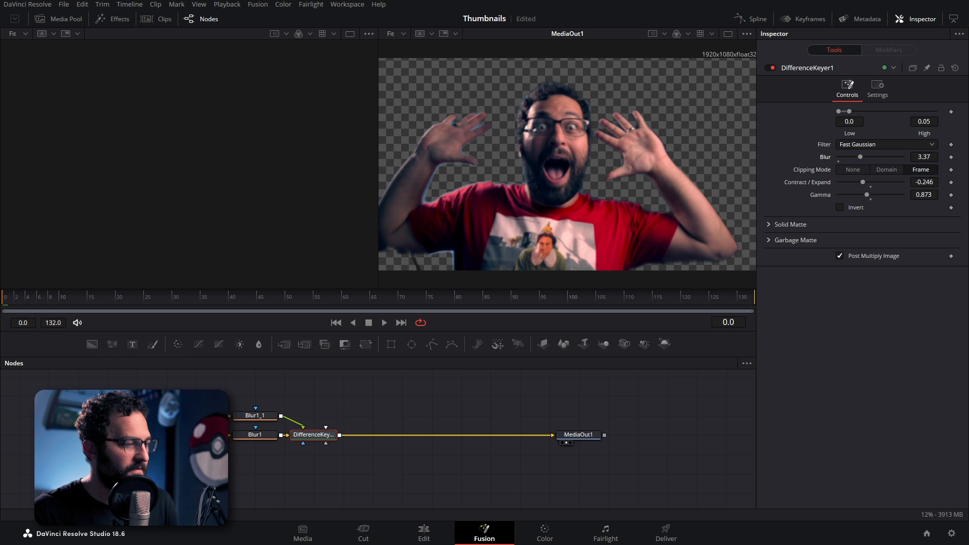
Step: Paste a copy of the Foreground node and place it above the line between the Difference Keyer and MediaOut1
click(167, 415)
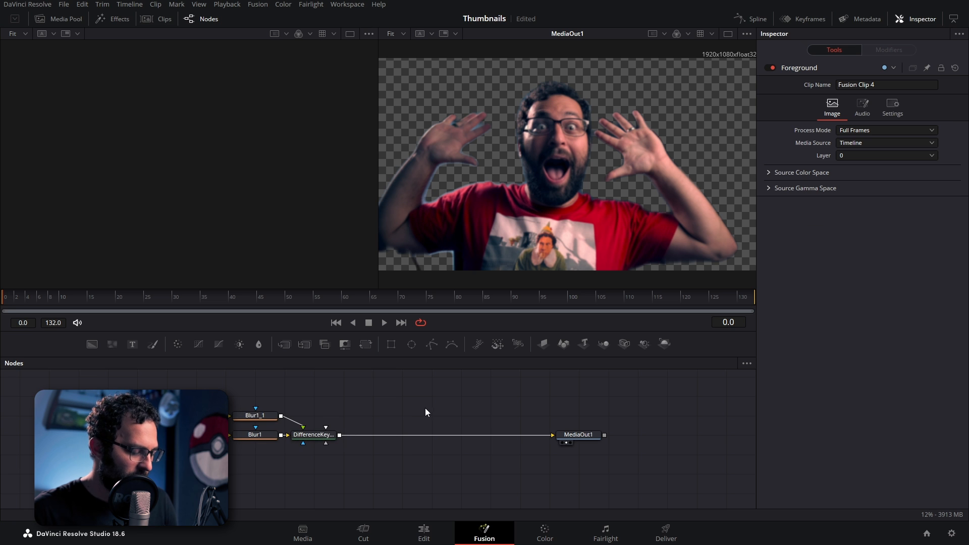
key(ctrl+v)
drag(416, 418, 446, 419)
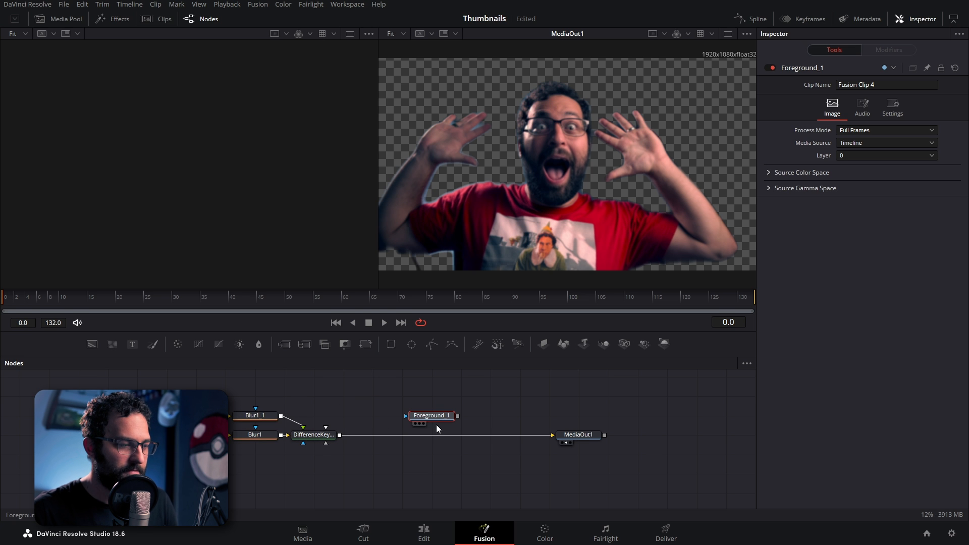
Step: Connect the Difference Keyer's output to the copied Foreground node's blue mask input and view that copy in the first viewer
click(316, 433)
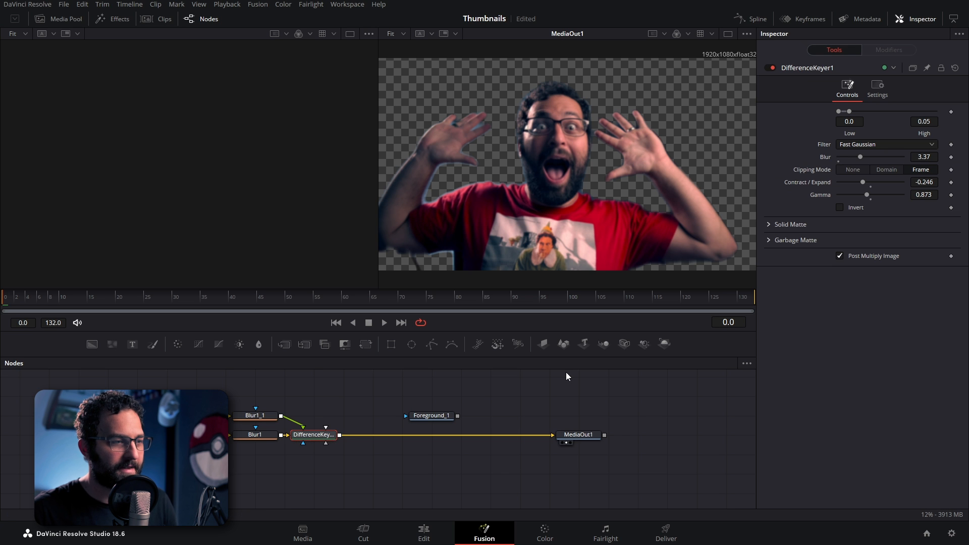
drag(339, 435, 409, 418)
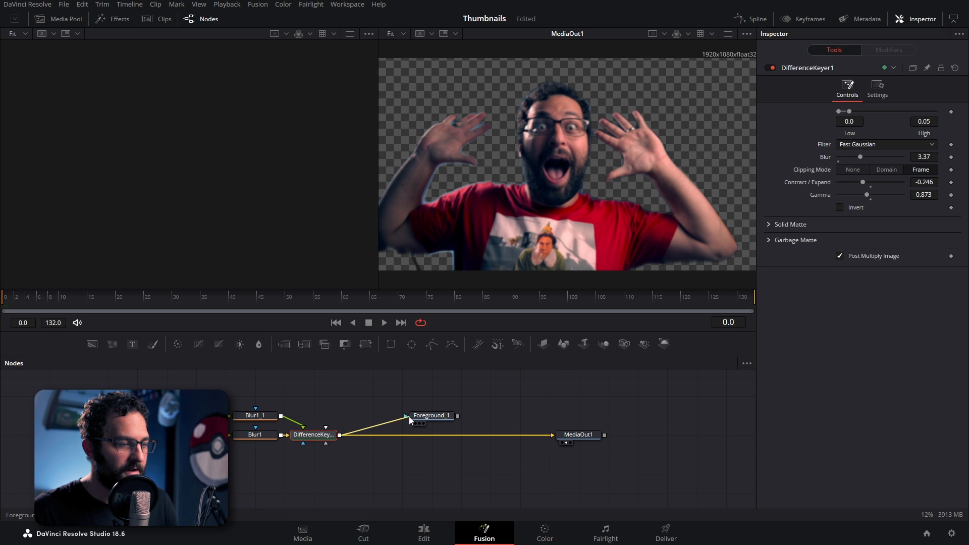
click(437, 419)
key(1)
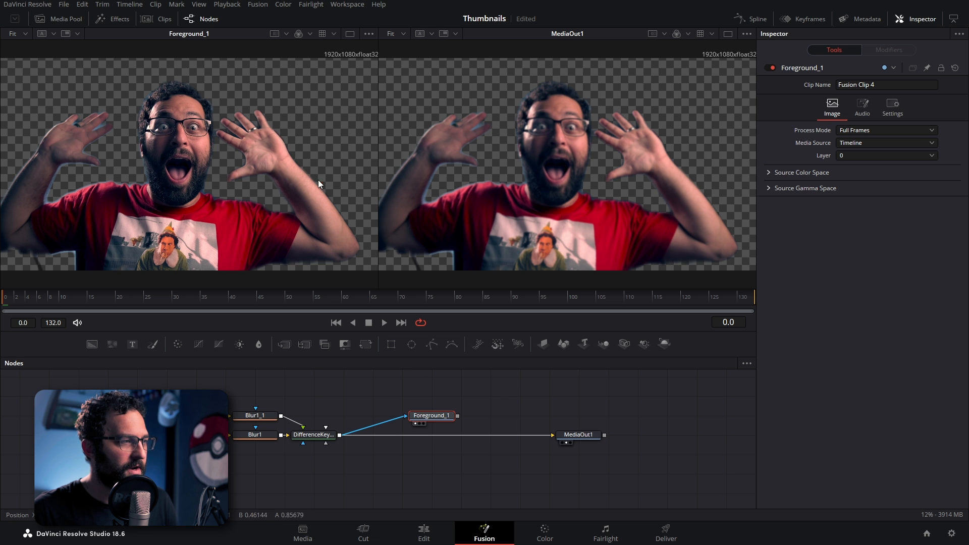
Step: Add two unconnected Polygon mask nodes, placing one below and one above the Difference Keyer
click(319, 434)
scroll(530, 213, up, 5)
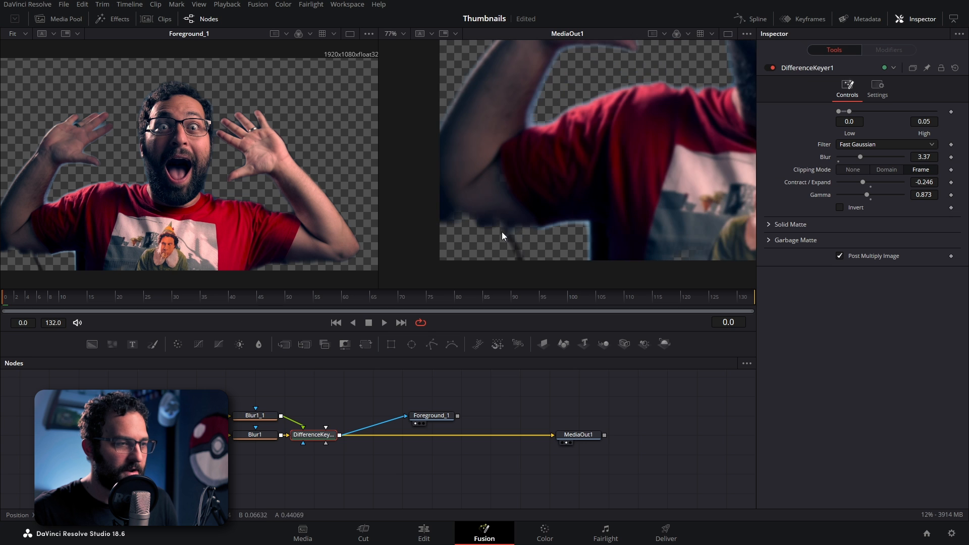
scroll(532, 201, up, 5)
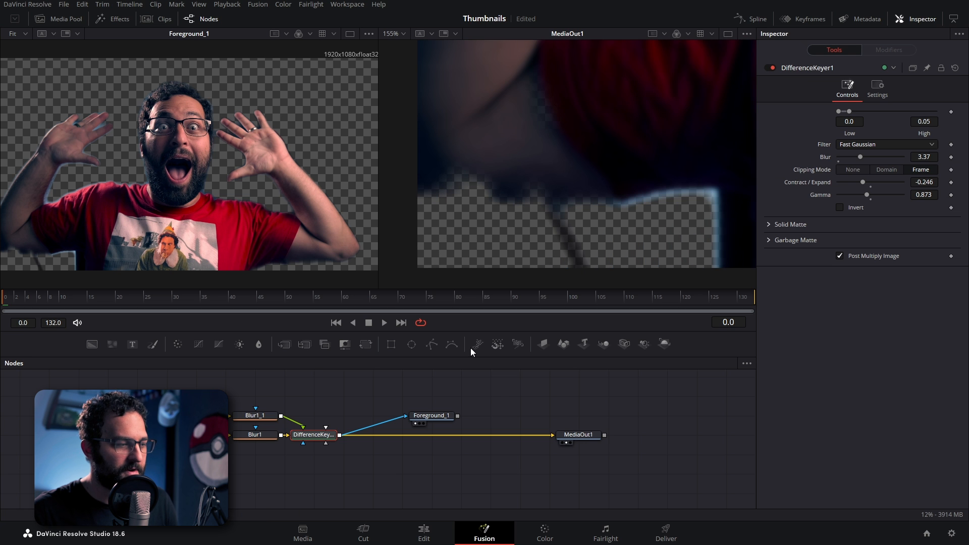
scroll(486, 250, down, 2)
click(431, 344)
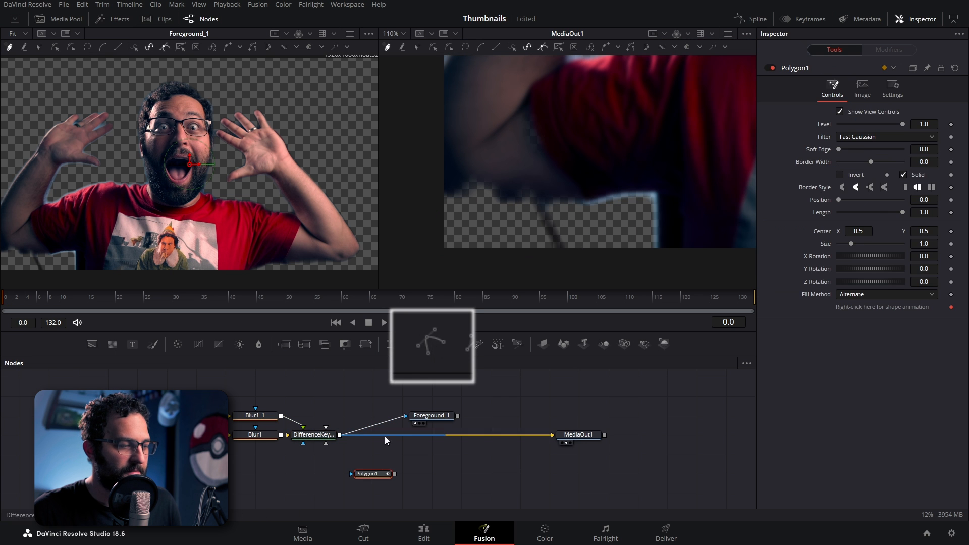
drag(380, 474, 318, 473)
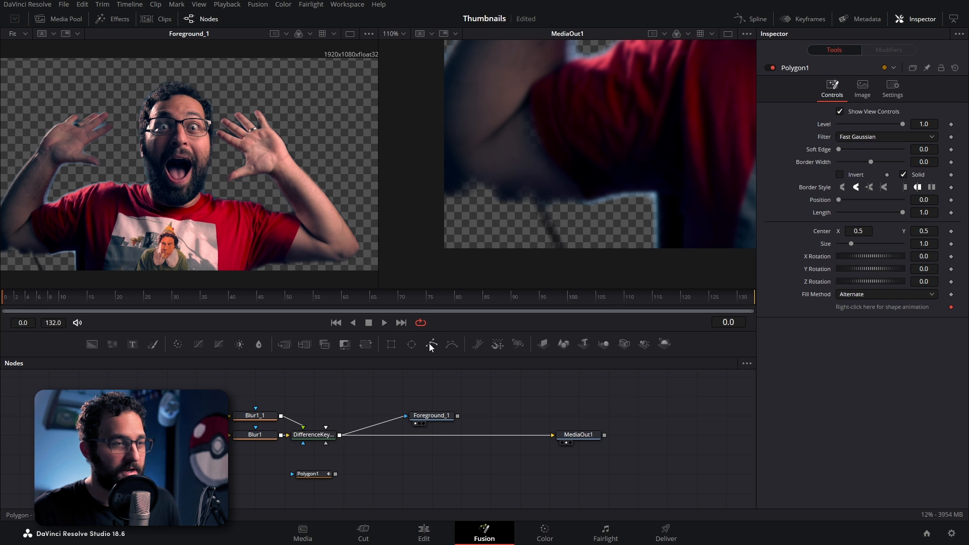
click(431, 344)
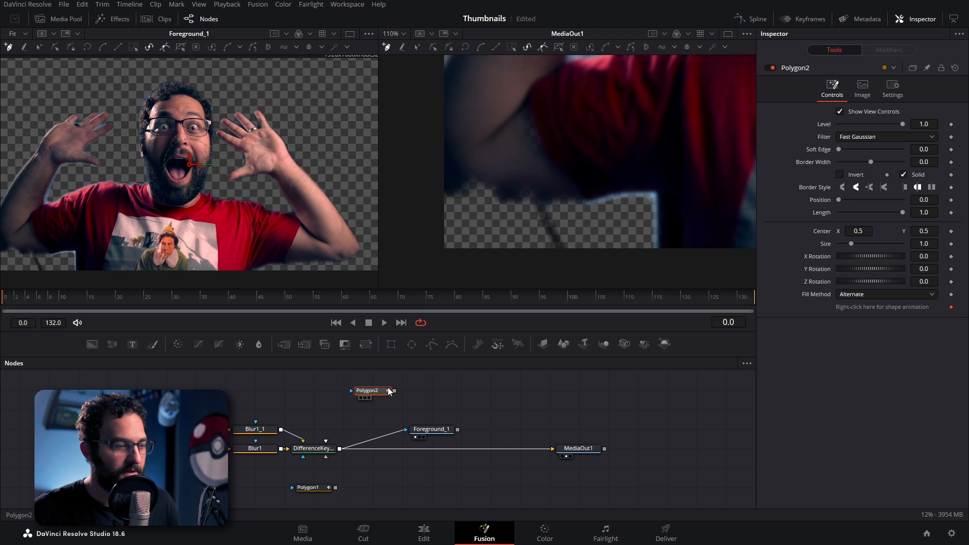
drag(374, 391, 344, 391)
Step: Connect Polygon1 to the Difference Keyer as its Garbage Matte
click(314, 489)
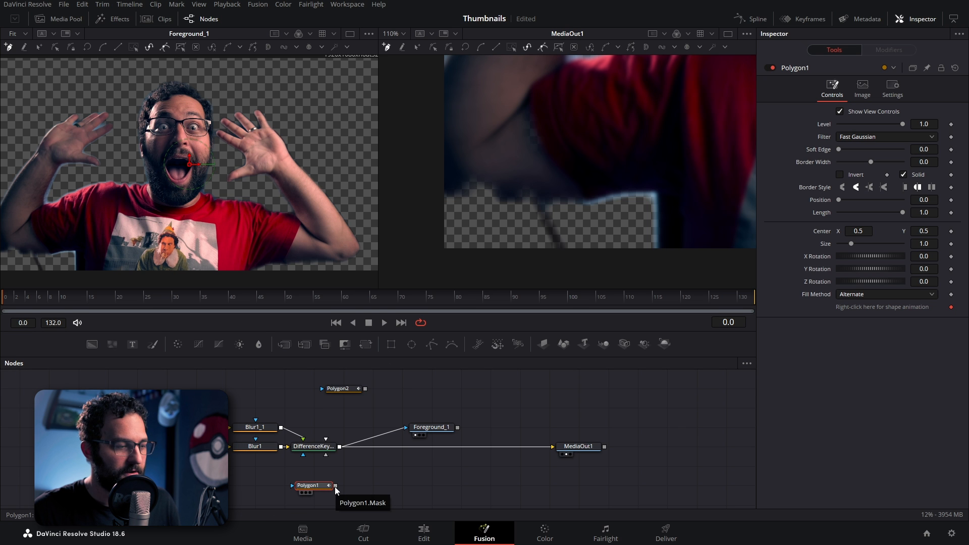
drag(335, 485, 316, 447)
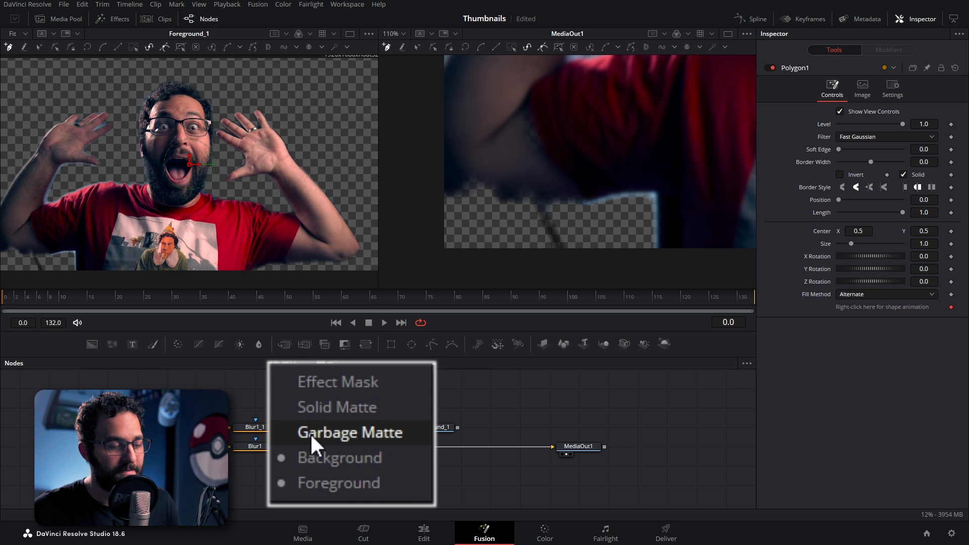
click(337, 474)
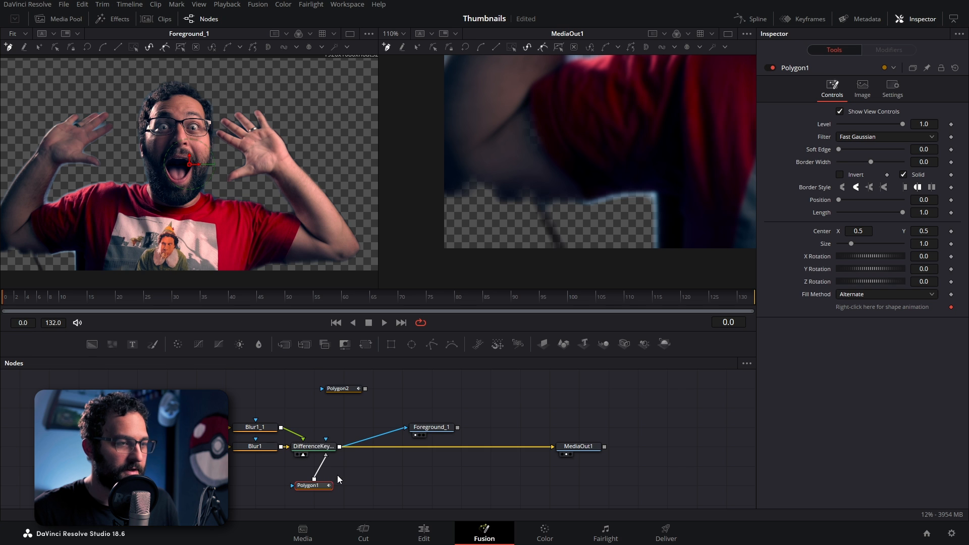
Step: With Polygon1 temporarily disabled, draw a closed mask around the leftover background beneath the raised arm, and re-enable the node
click(770, 68)
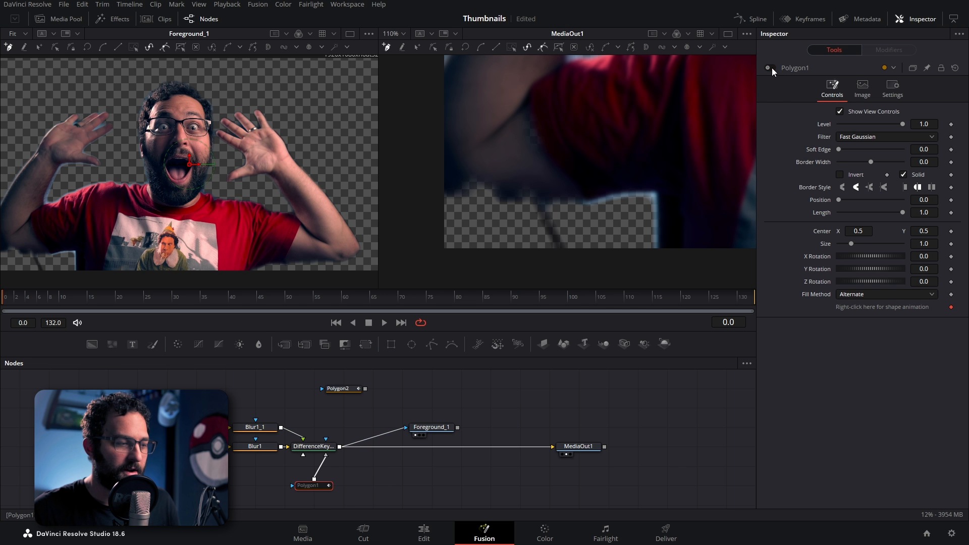
click(441, 198)
click(546, 205)
click(598, 208)
click(606, 261)
click(434, 265)
click(439, 221)
click(442, 199)
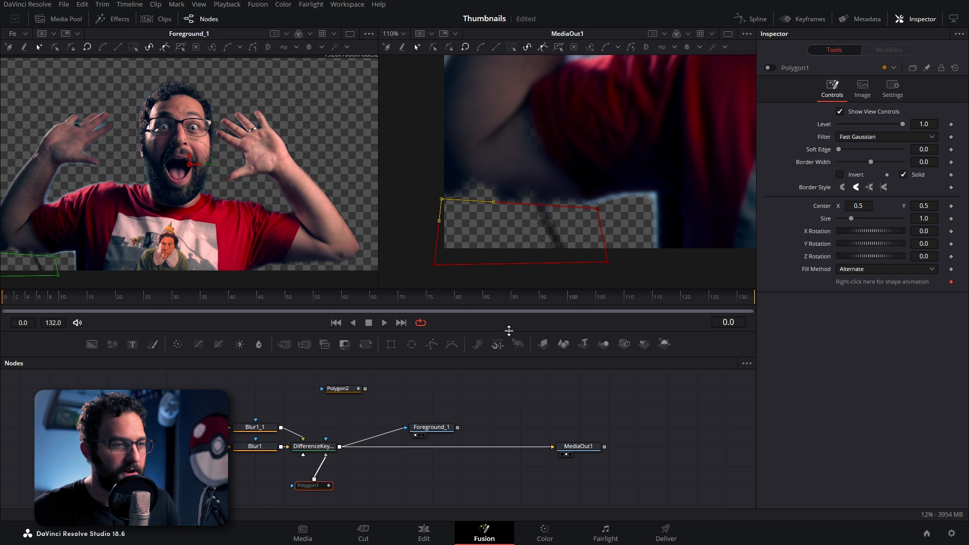
click(768, 67)
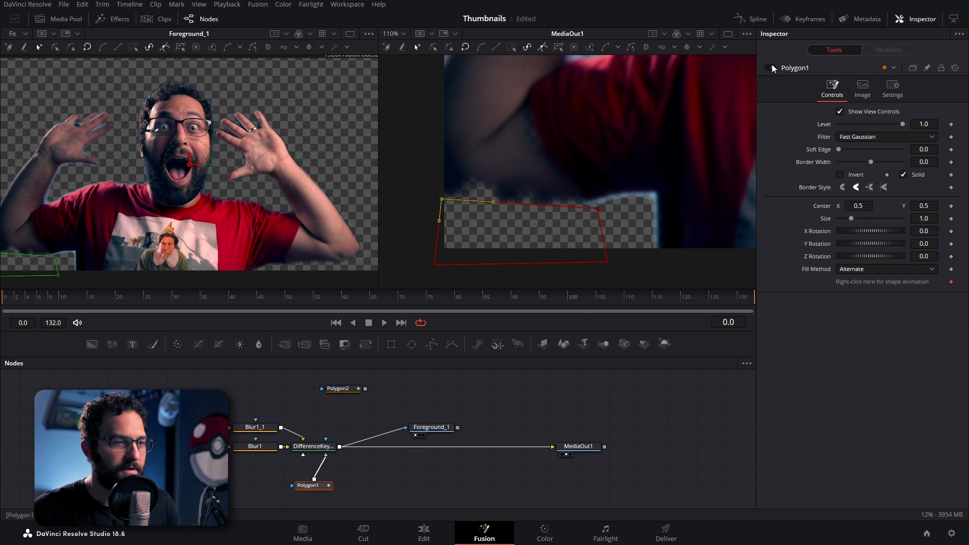
Step: Connect Polygon2 to the Difference Keyer as its Solid Matte
click(357, 389)
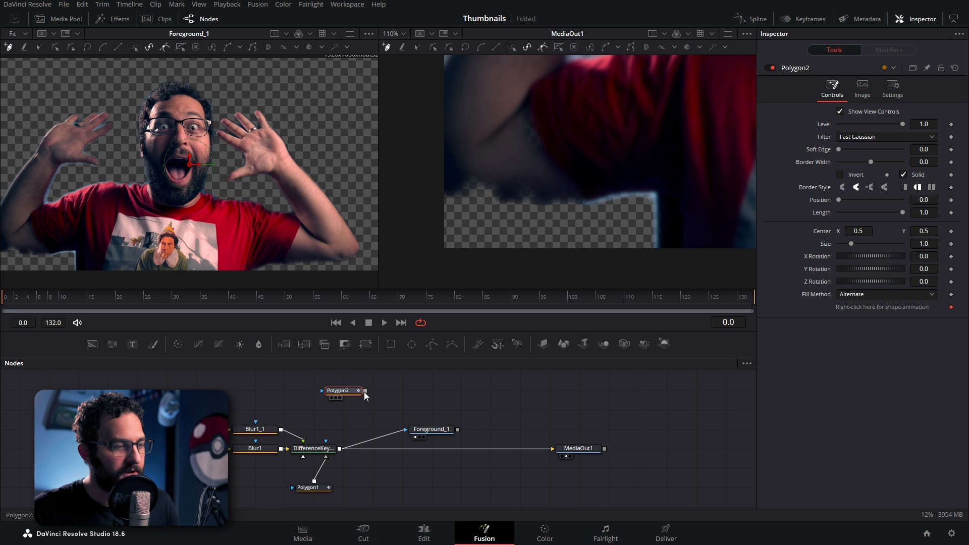
drag(365, 390, 313, 447)
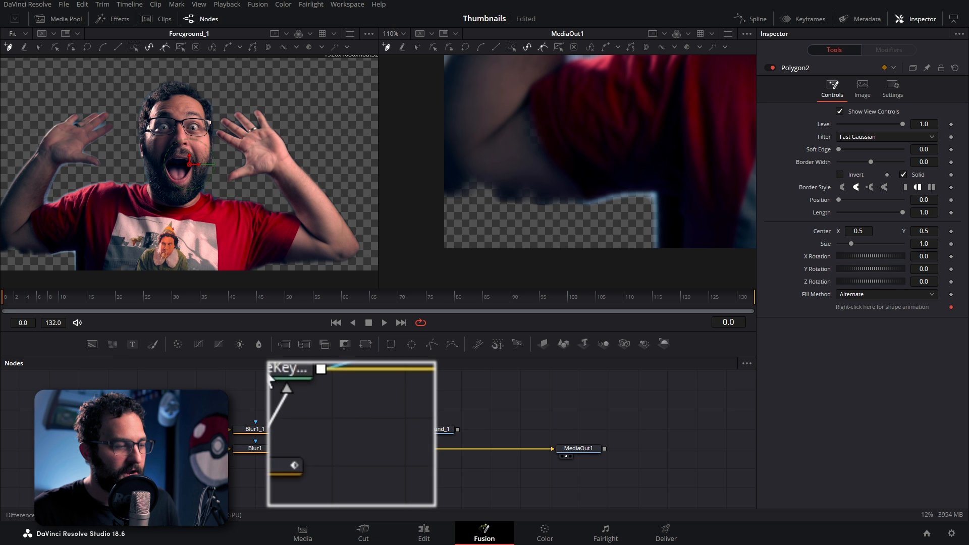
click(323, 408)
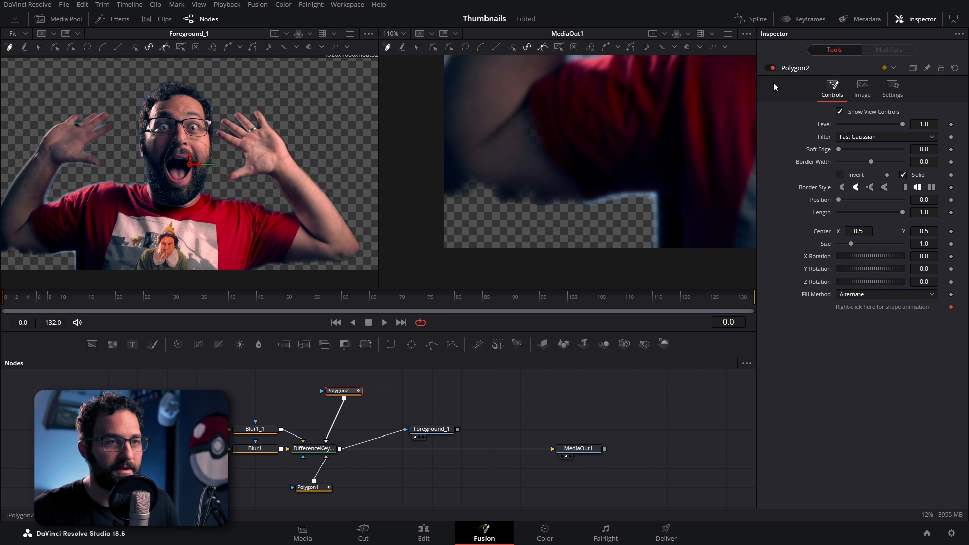
Step: With Polygon2 temporarily disabled, draw a closed mask around the partly keyed-out upper arm and sleeve, and re-enable the node
click(771, 68)
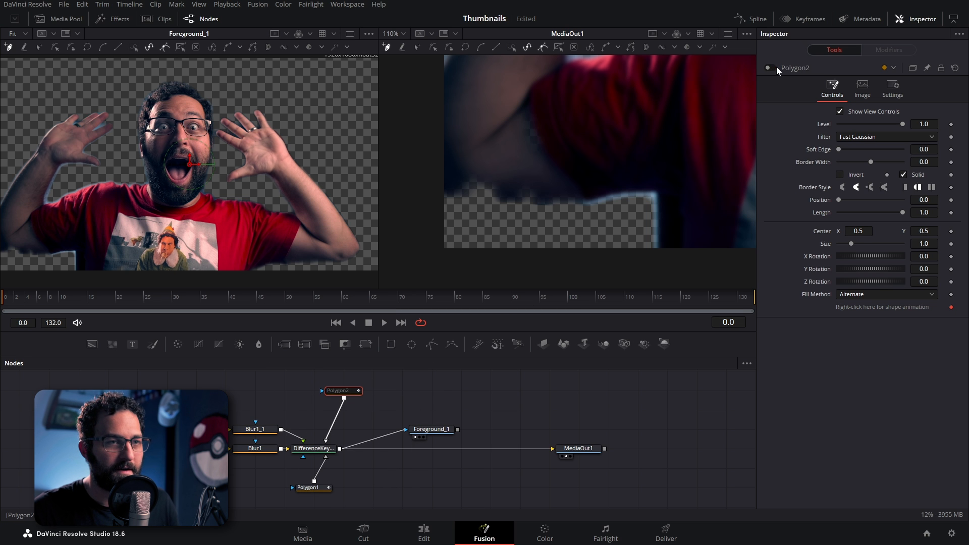
click(435, 193)
drag(584, 207, 615, 206)
click(620, 110)
drag(561, 81, 531, 65)
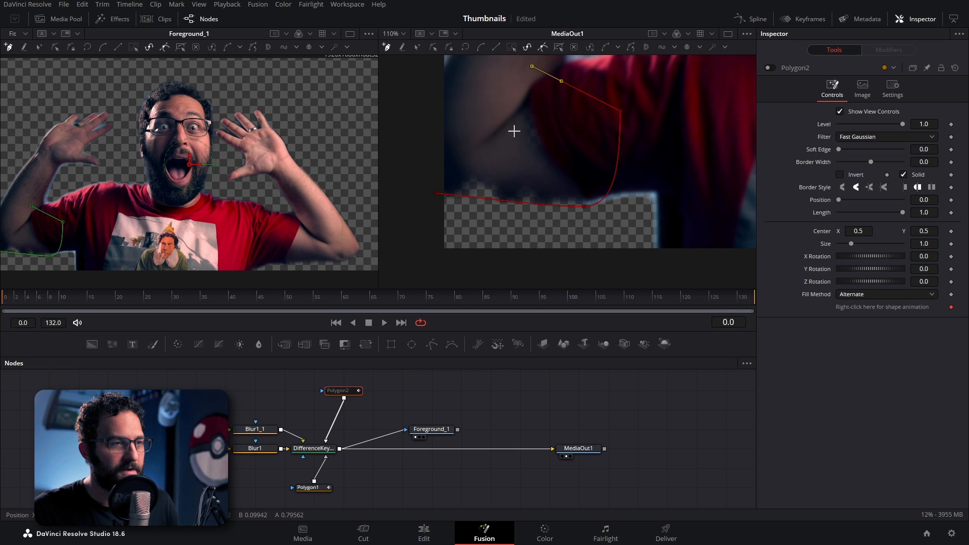
drag(452, 81, 412, 89)
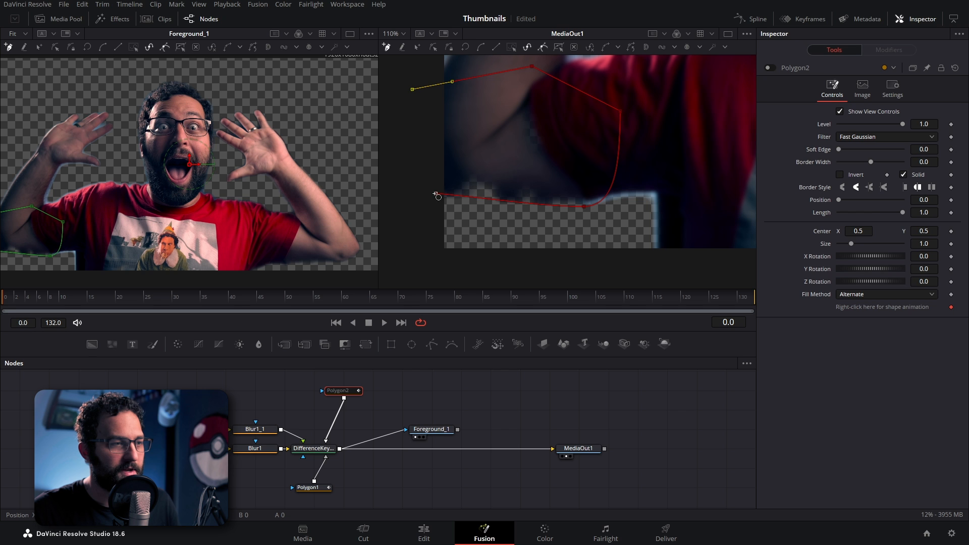
click(436, 194)
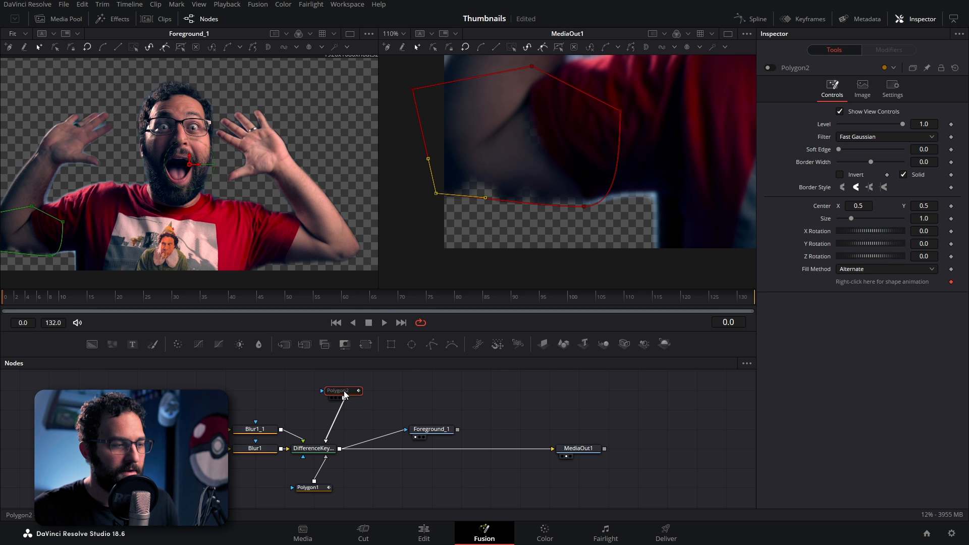
click(770, 68)
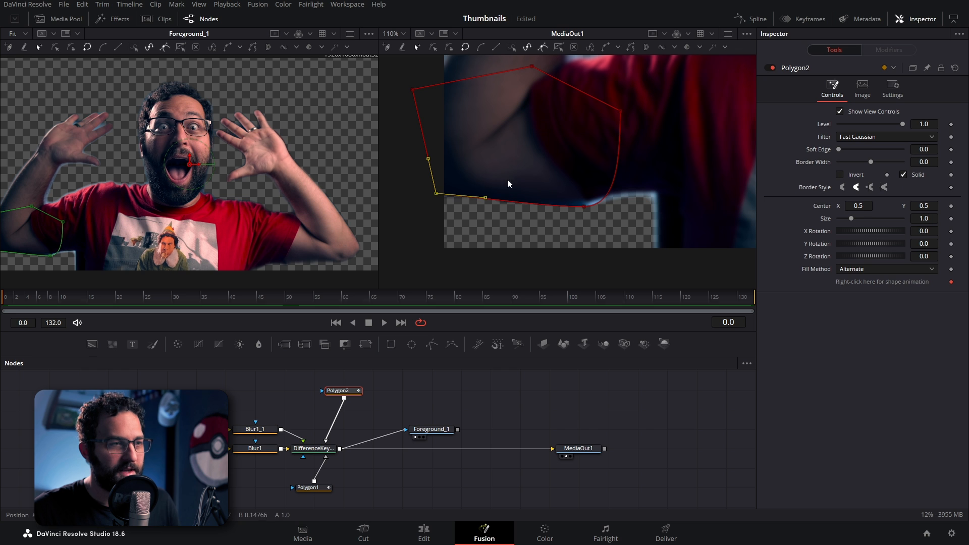
Step: Set Polygon2's Soft Edge to 0.0068, add a point on its lower edge and adjust that edge along the arm
mouse_move(930, 151)
mouse_down()
mouse_move(944, 151)
mouse_move(932, 151)
mouse_up()
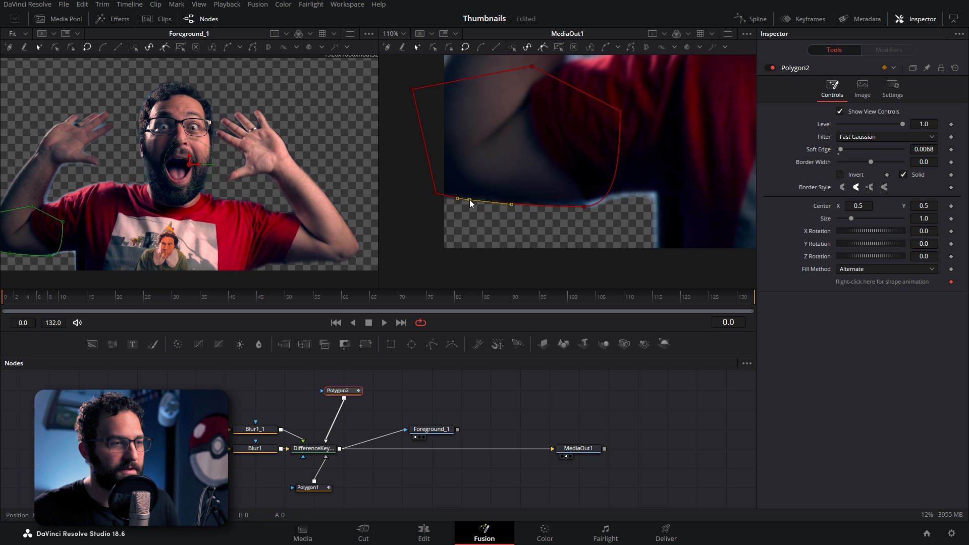
click(470, 199)
drag(441, 198, 442, 203)
drag(600, 211, 593, 209)
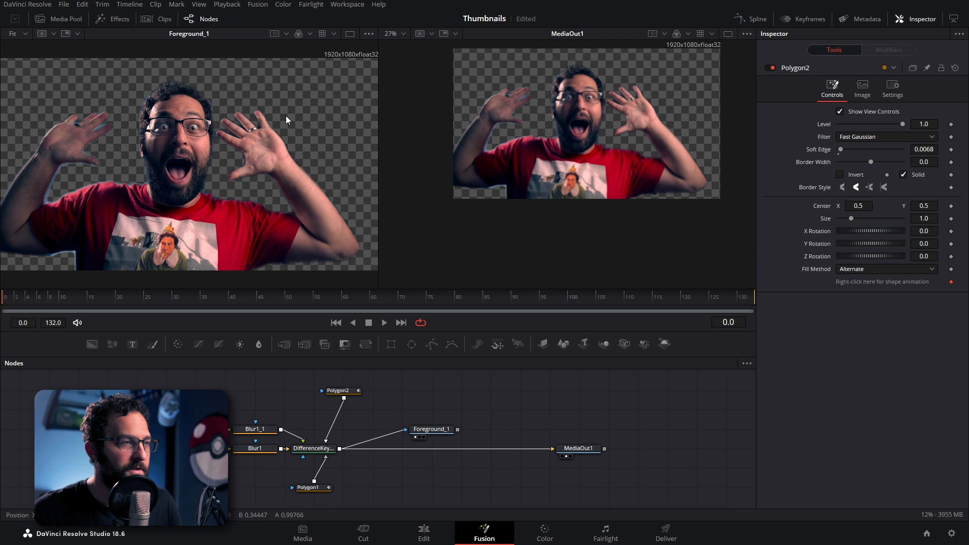
Step: Fit the MediaOut1 viewer and connect Foreground_1's output to MediaOut1 in place of the Difference Keyer
click(406, 34)
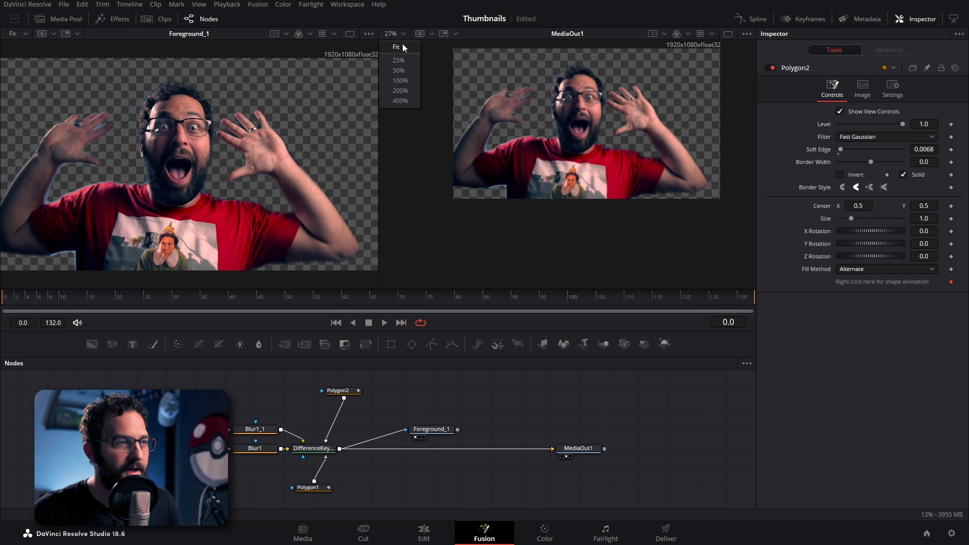
click(395, 34)
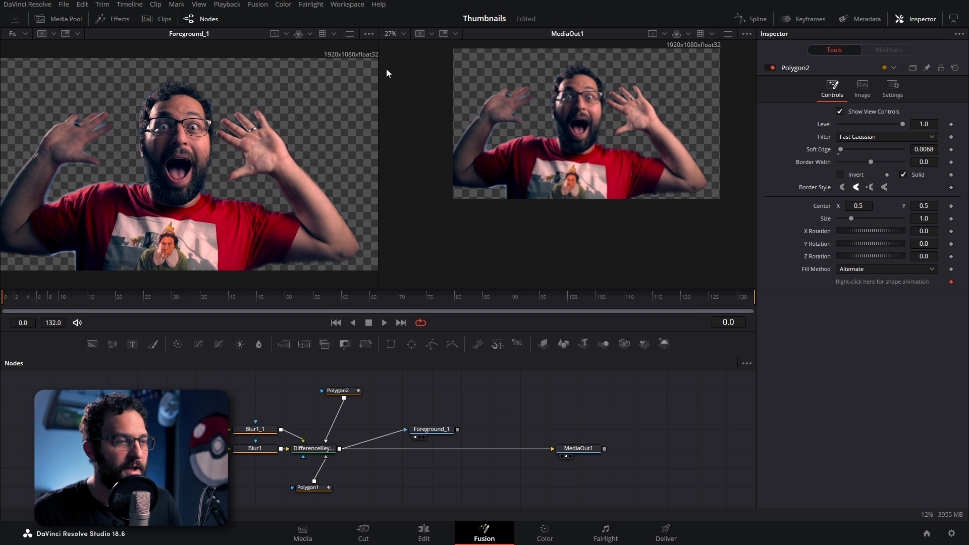
key(f)
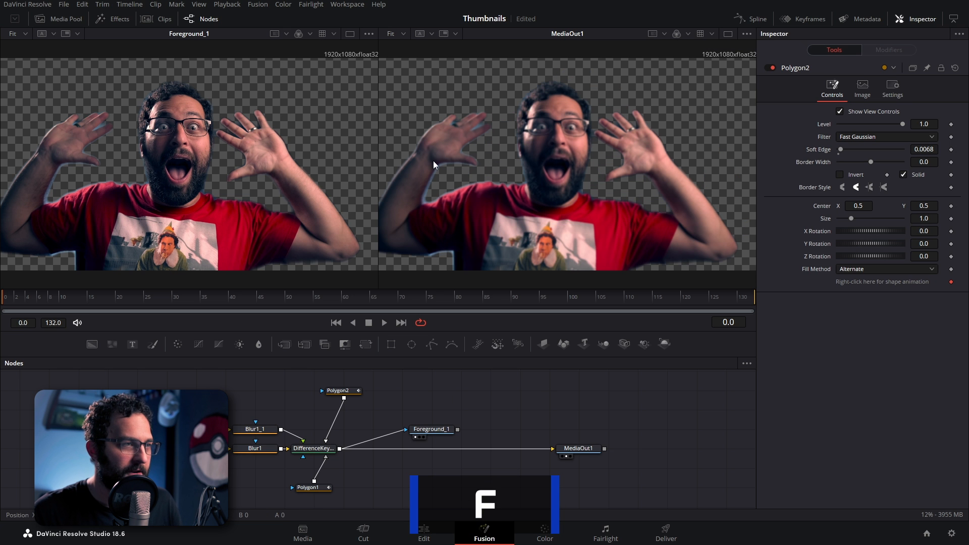
click(429, 429)
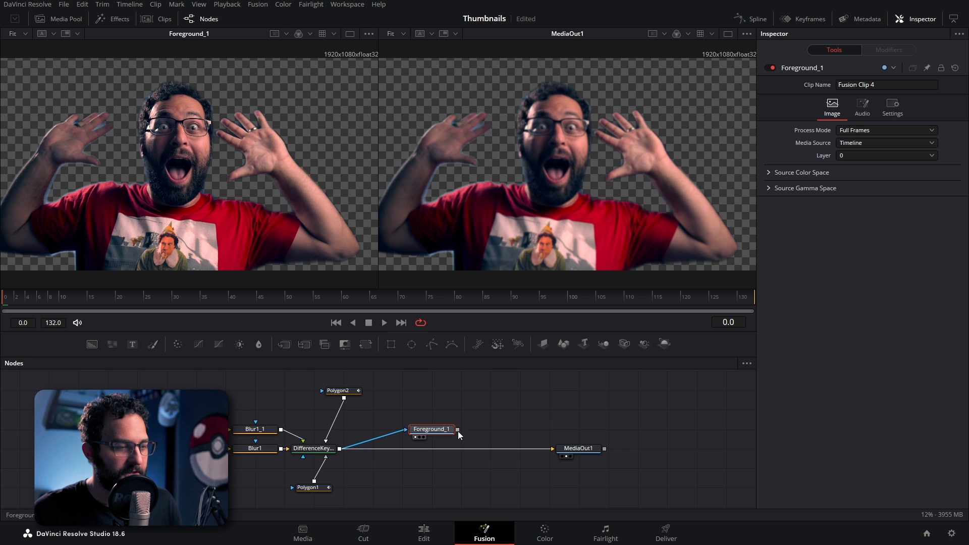
drag(457, 429, 553, 448)
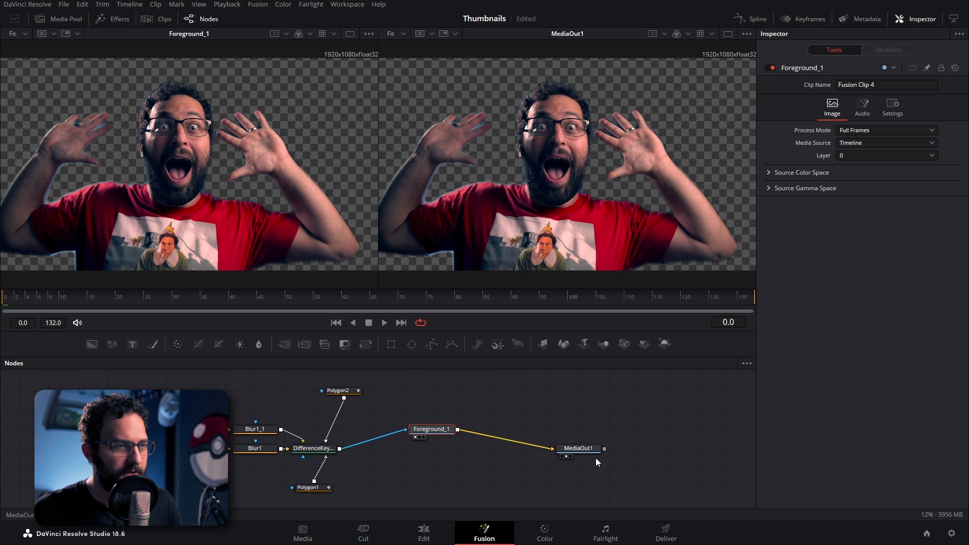
scroll(550, 123, up, 2)
scroll(550, 121, down, 2)
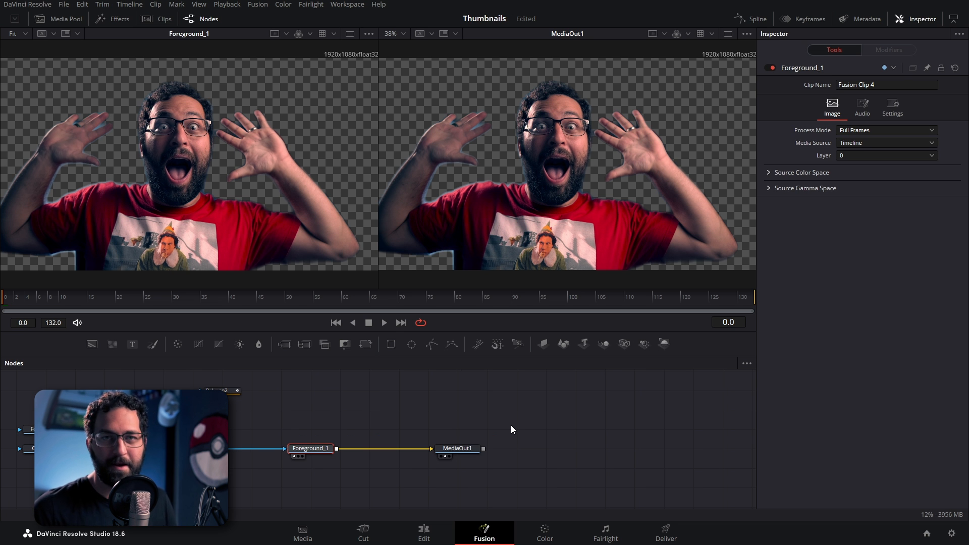
Step: Return to the Edit page, move the playhead to 00:02:23:25 in Fusion Clip 2 and open that clip in Fusion
click(428, 528)
scroll(410, 371, down, 5)
scroll(409, 370, down, 3)
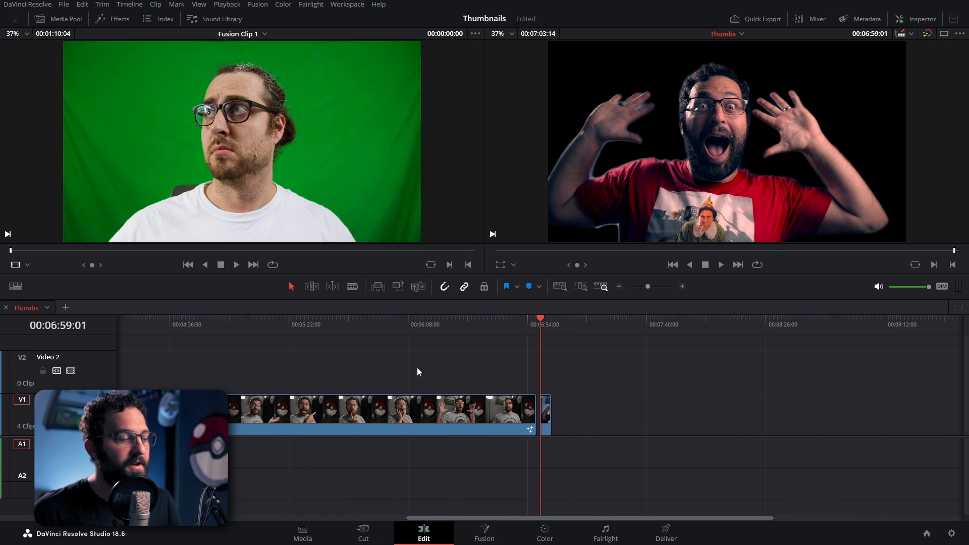
scroll(417, 367, up, 2)
scroll(411, 374, down, 4)
click(145, 318)
scroll(515, 438, up, 2)
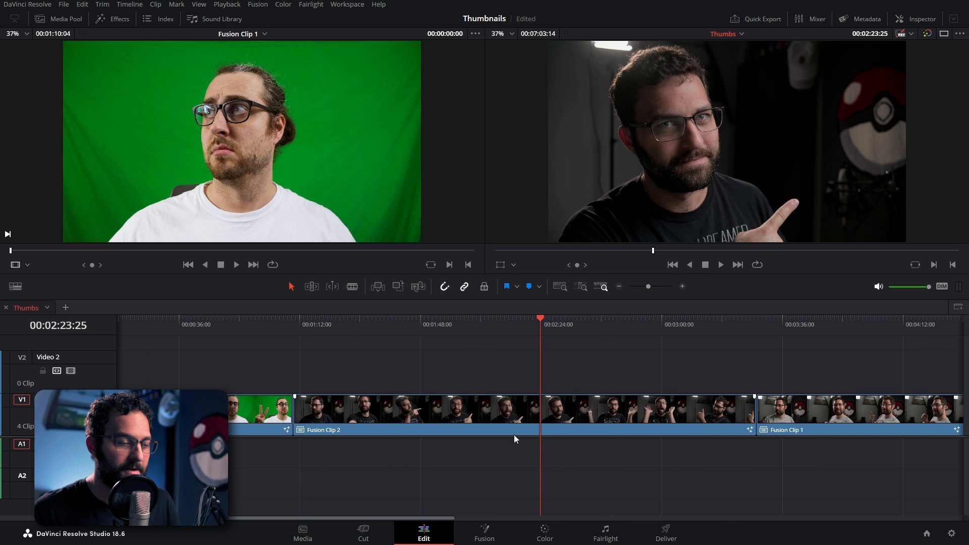
click(495, 538)
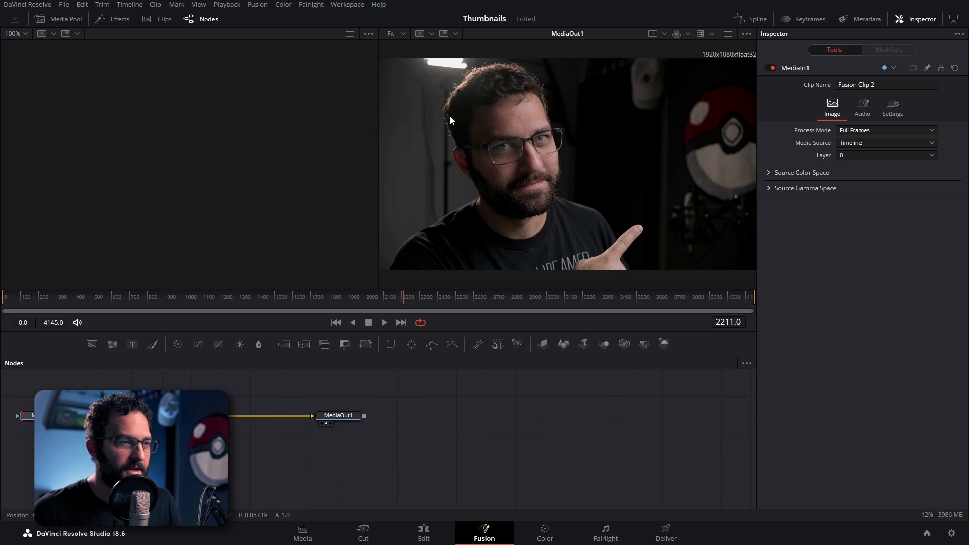
Step: Reposition the MediaIn1 node so it sits close beside MediaOut1 in open space in the node graph
drag(46, 418, 277, 419)
click(382, 388)
scroll(293, 393, left, 2)
drag(349, 415, 321, 415)
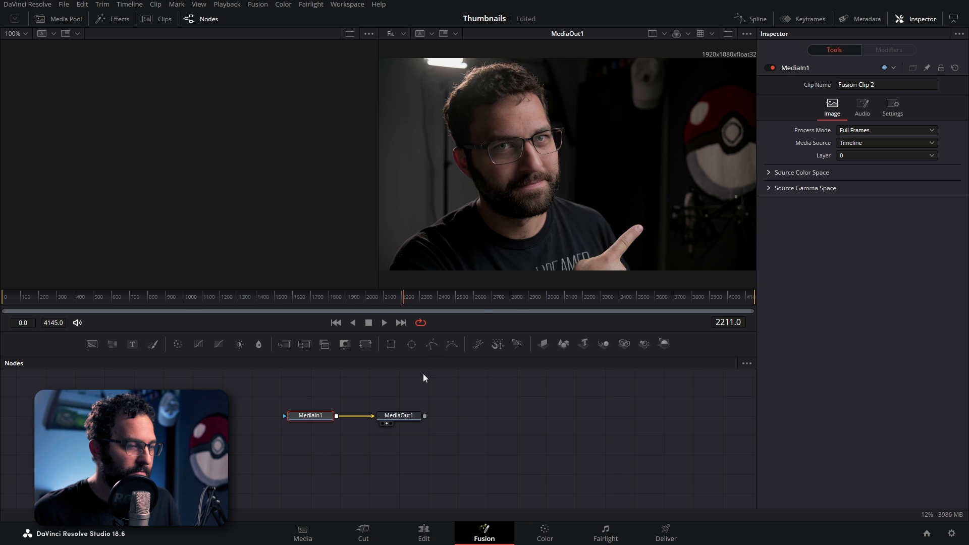
Step: Mask MediaIn1 with a new Polygon node, tracing a closed outline around the man while the node is disabled, and re-enable it
click(431, 348)
drag(322, 403, 266, 423)
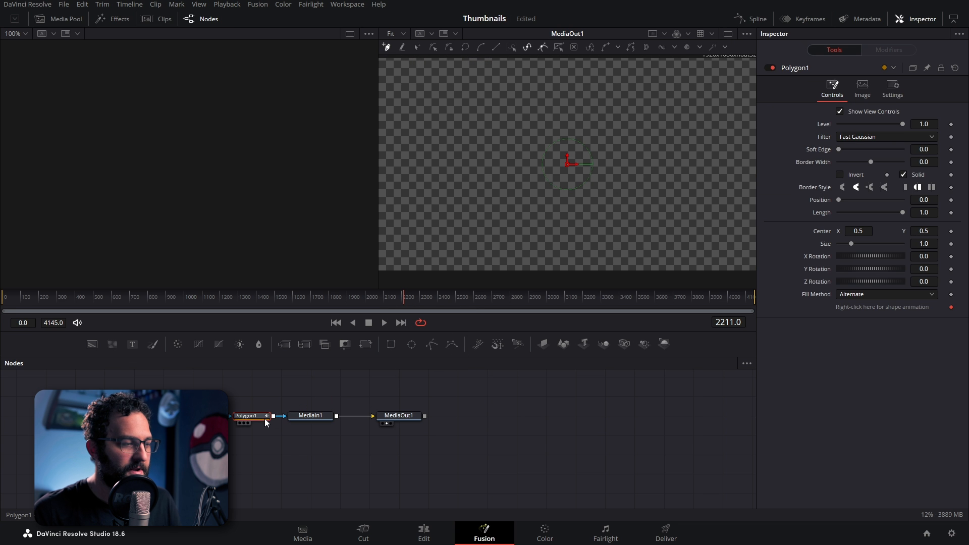
click(771, 68)
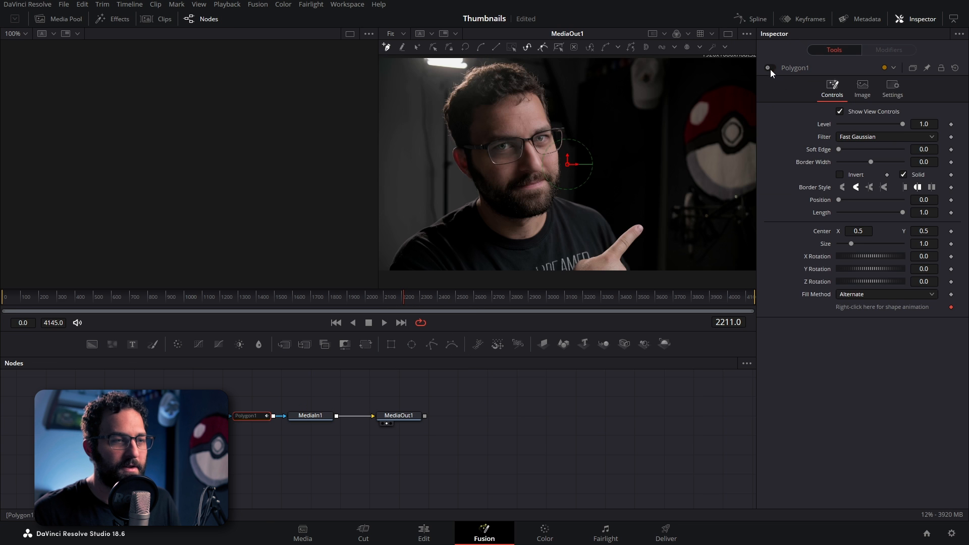
scroll(404, 250, up, 3)
scroll(411, 249, down, 3)
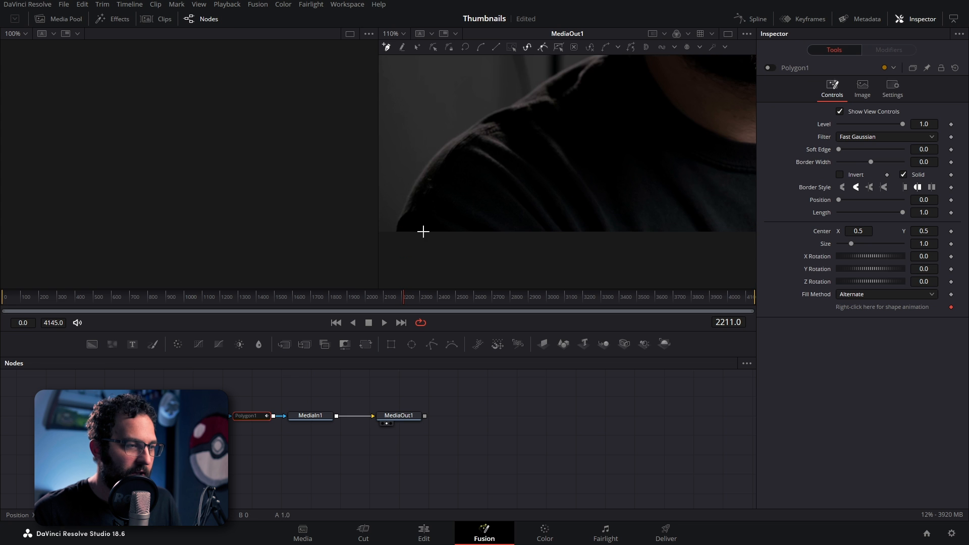
click(396, 232)
click(418, 175)
click(432, 152)
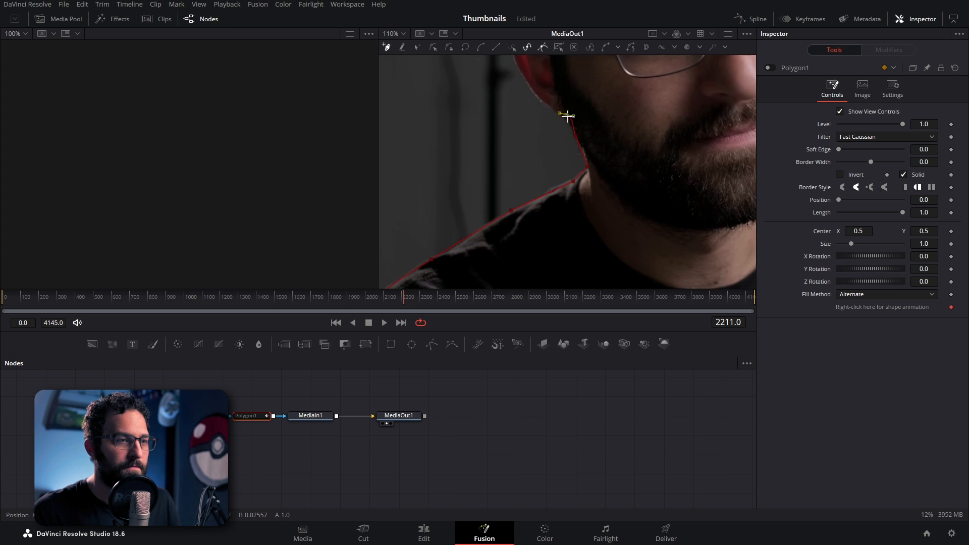
scroll(671, 118, up, 5)
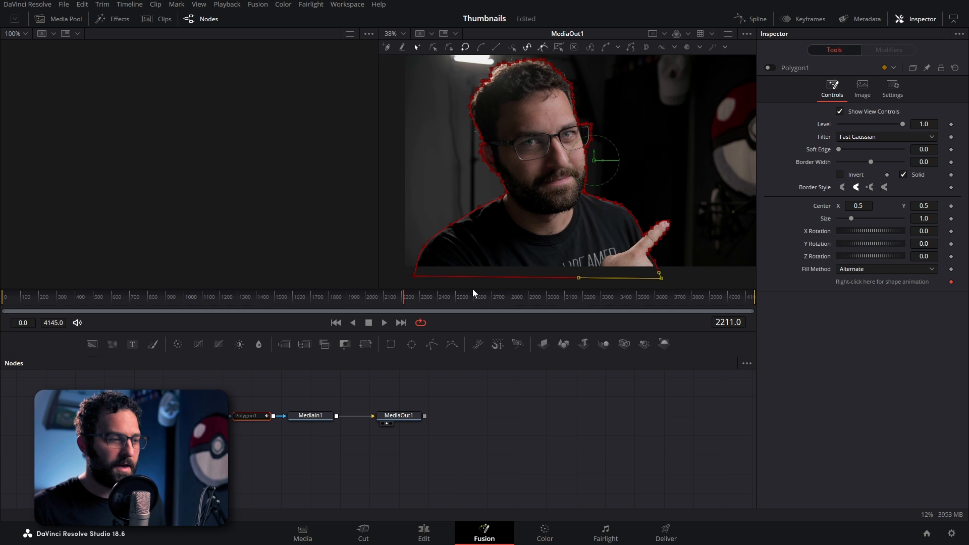
click(770, 68)
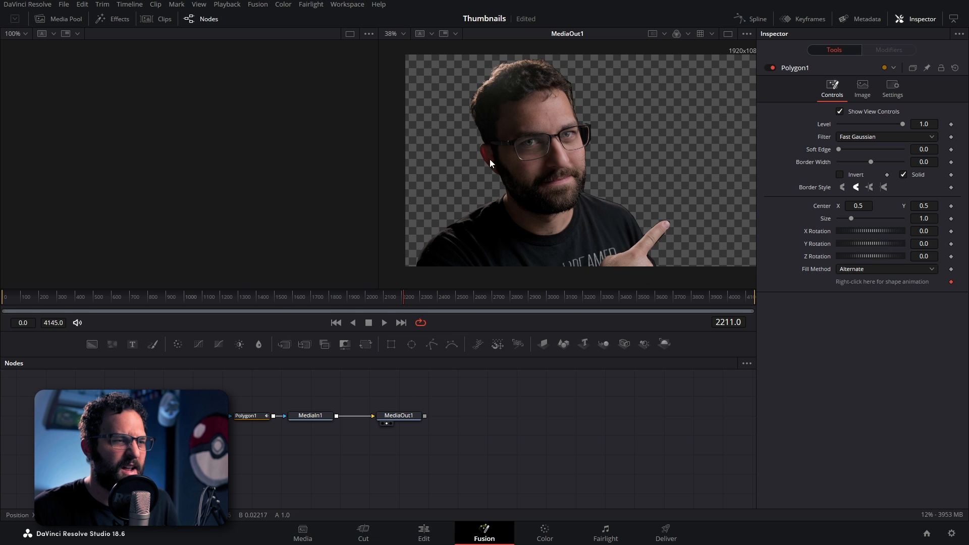
Step: Chain a second Polygon mask after Polygon1 and, with it temporarily disabled, outline the dark background area inside the outer eyeglass lens
scroll(637, 139, up, 8)
drag(536, 141, 585, 128)
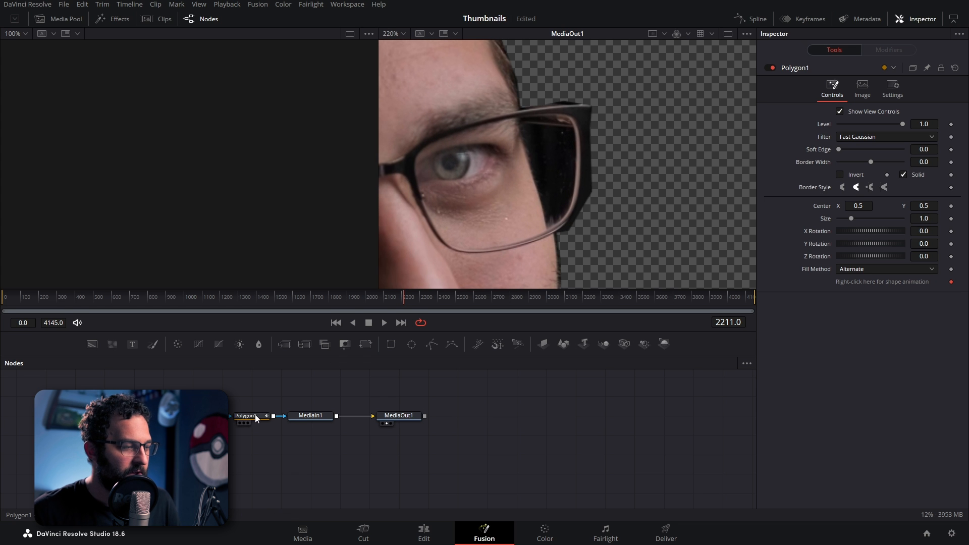
click(432, 344)
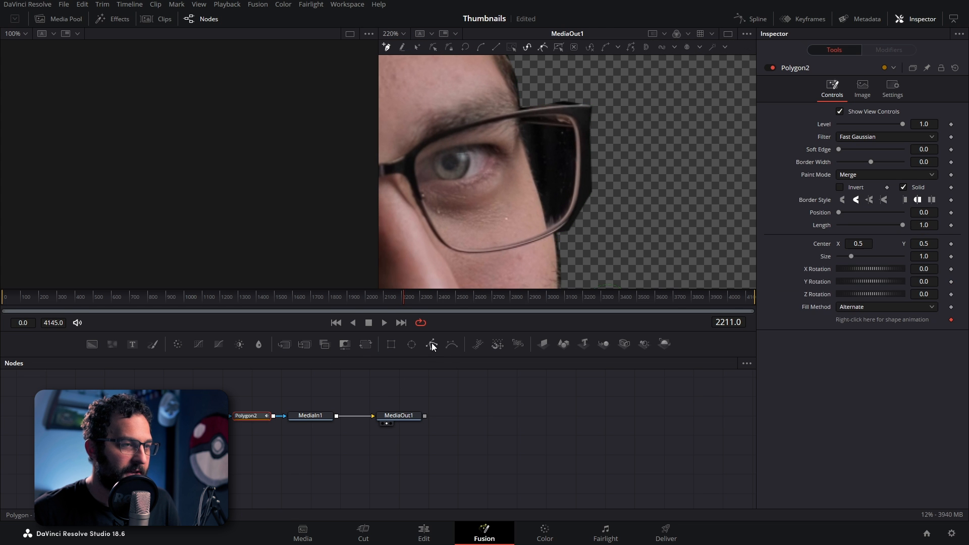
click(771, 69)
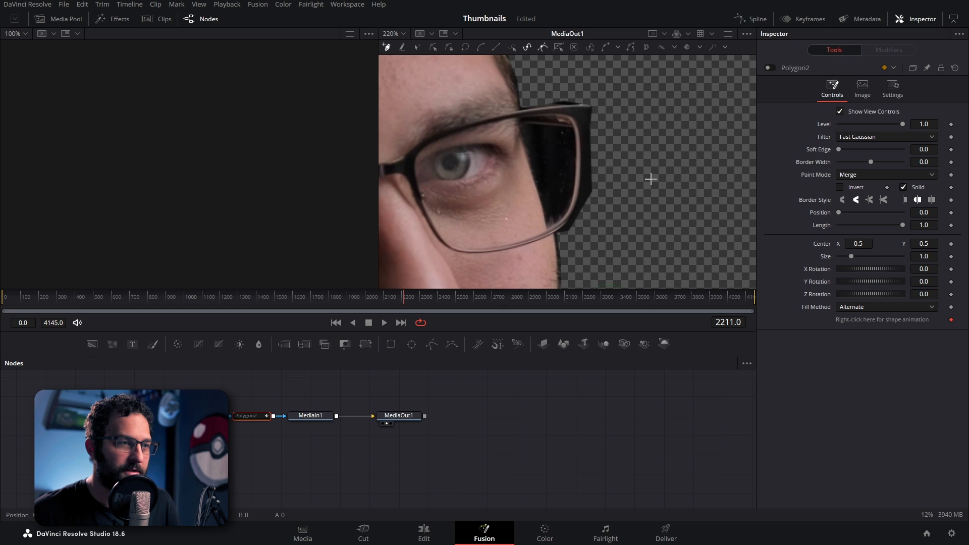
scroll(527, 126, up, 1)
click(510, 121)
click(582, 130)
click(573, 247)
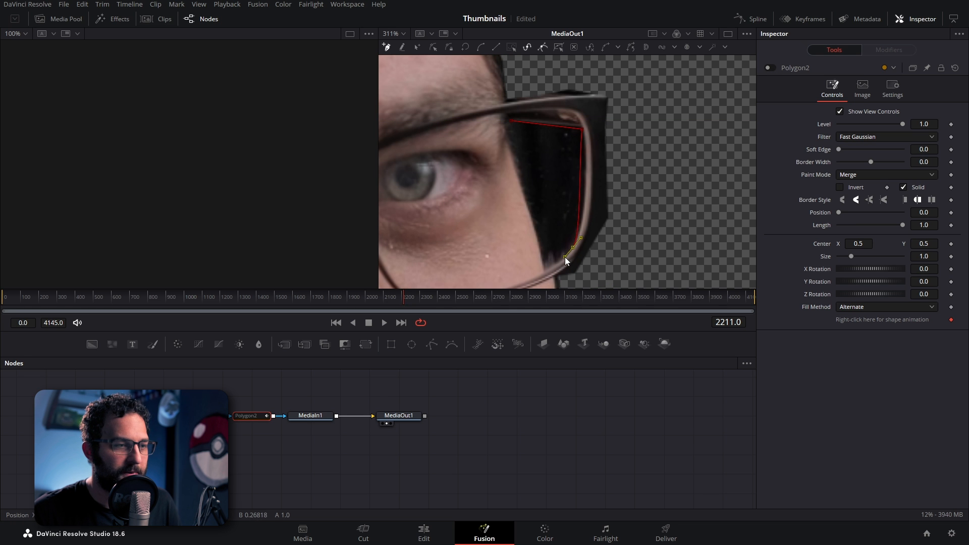
click(548, 269)
click(511, 122)
click(771, 69)
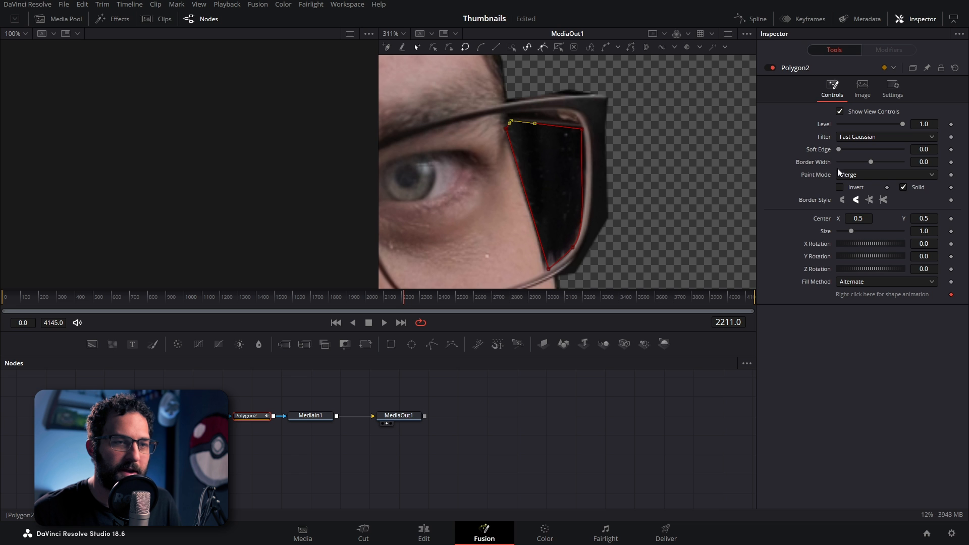
Step: Set Polygon2's Paint Mode to Subtract and its Soft Edge to 0.0017
click(853, 176)
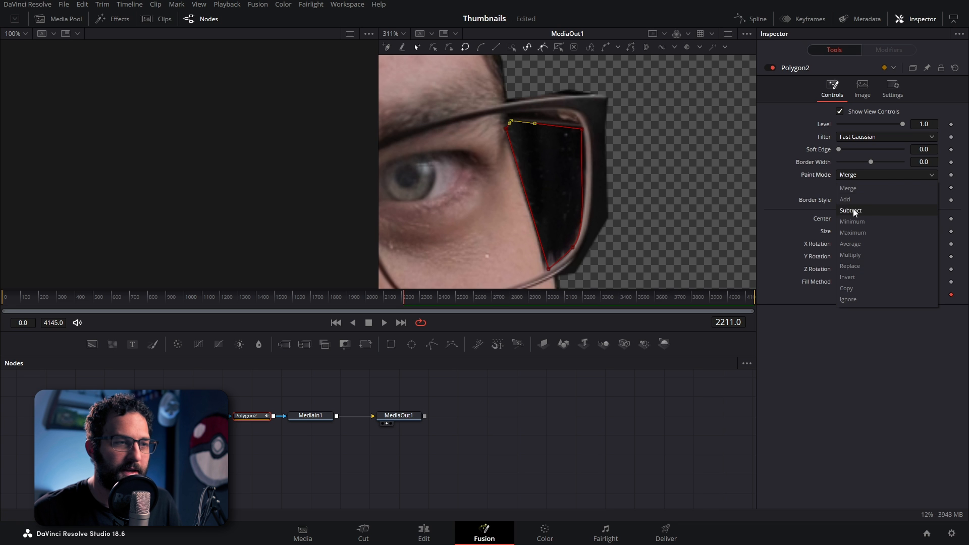
click(854, 211)
click(565, 230)
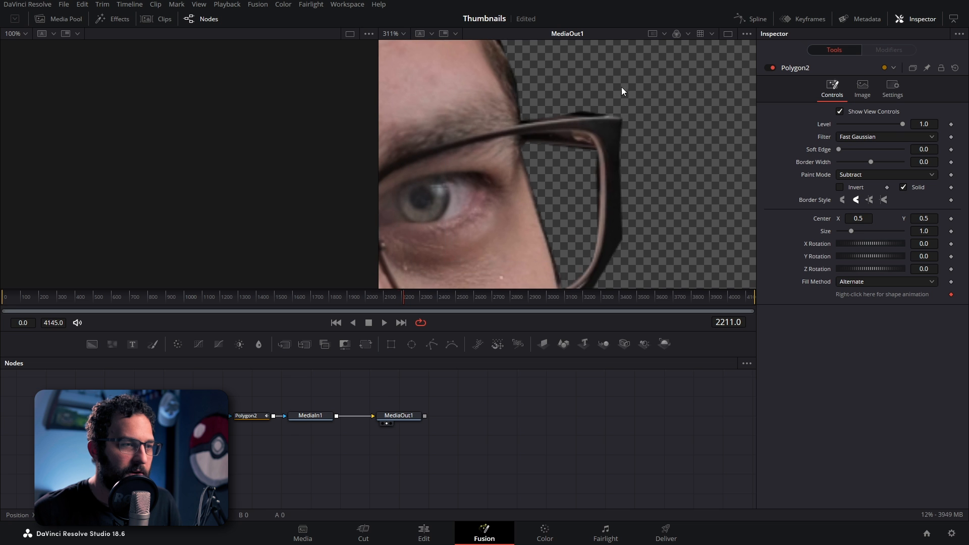
drag(926, 149, 933, 149)
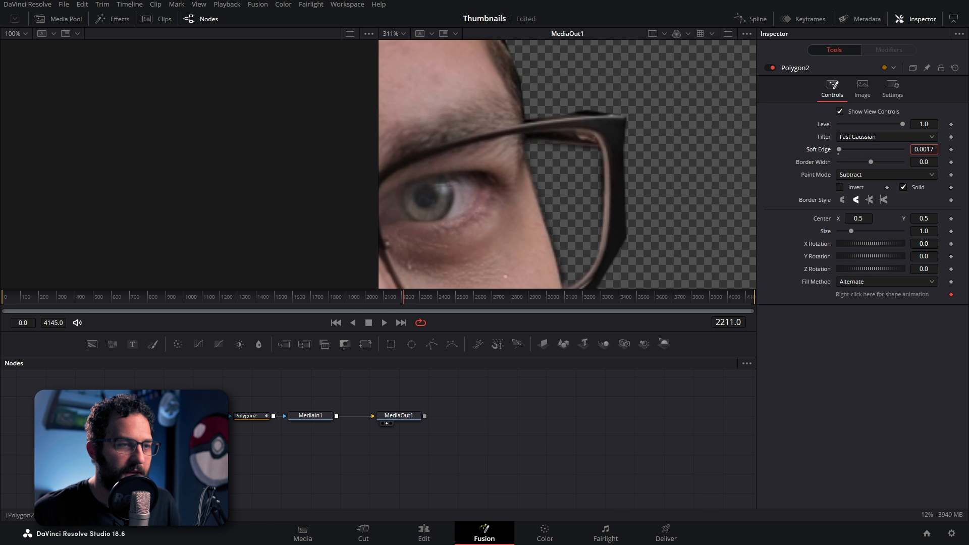
Step: Hide the viewer's on-screen controls and set Polygon1's Soft Edge to 0.0037
click(194, 416)
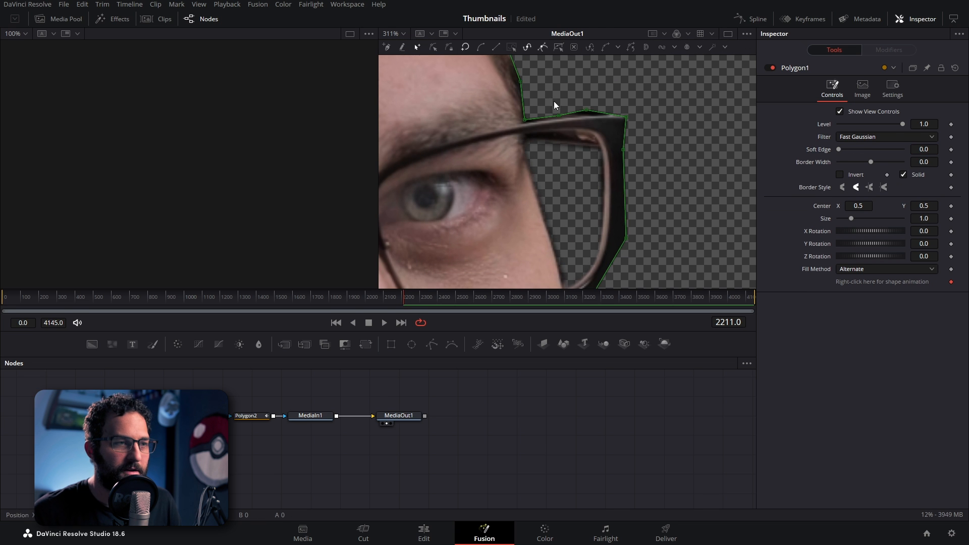
click(747, 34)
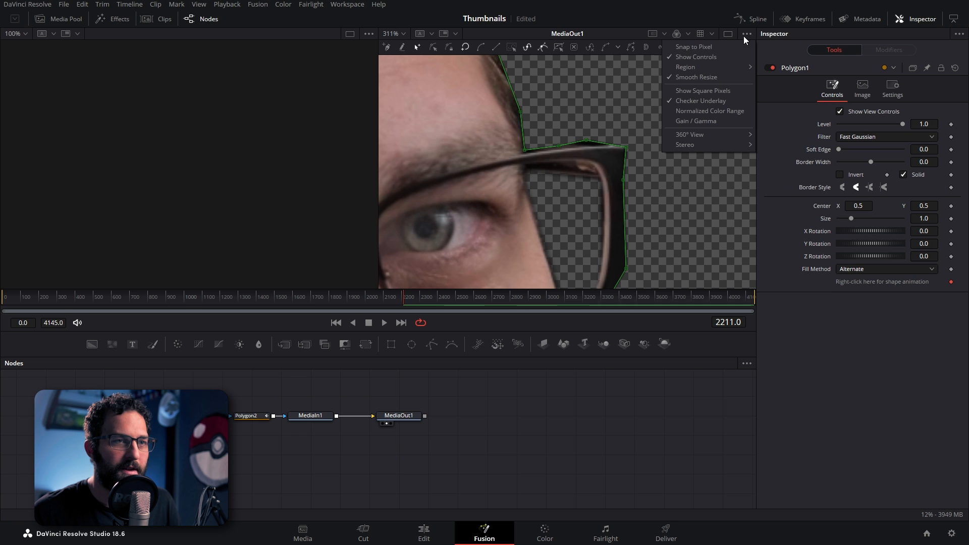
click(696, 57)
scroll(583, 234, up, 5)
drag(628, 232, 603, 141)
drag(923, 149, 935, 150)
Step: Examine the softened mask edges around the man's face, hair and glasses at several magnifications
scroll(575, 95, down, 9)
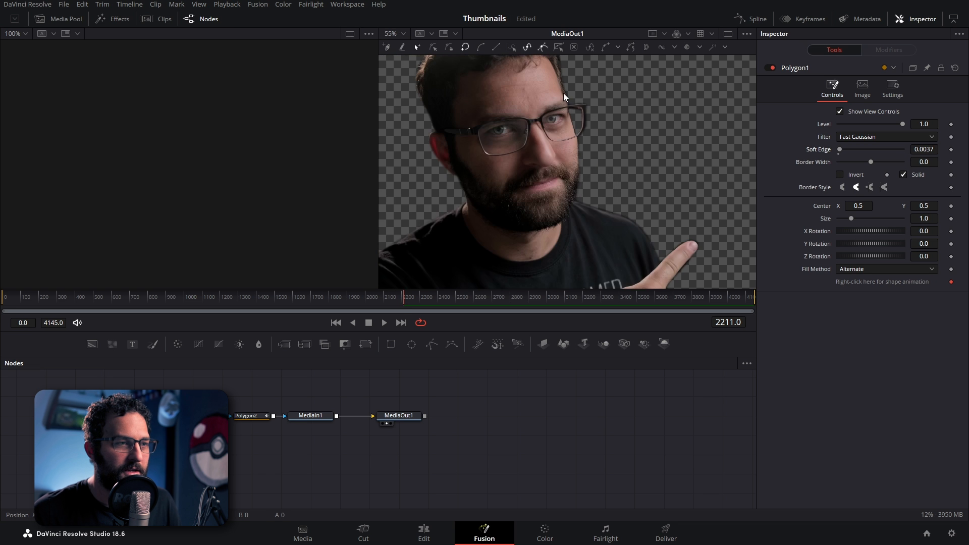
drag(554, 112, 585, 158)
scroll(547, 76, up, 5)
drag(547, 77, 491, 129)
scroll(540, 126, up, 3)
drag(706, 184, 584, 97)
scroll(584, 97, down, 6)
scroll(584, 124, down, 2)
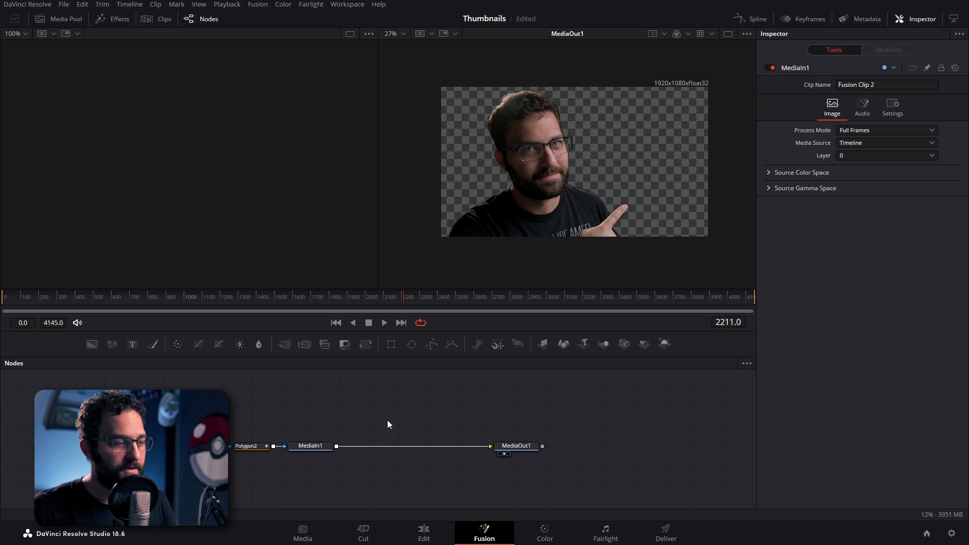
Step: Add a Brightness/Contrast node branching off MediaIn1 above the main connection and show it in the first viewer
click(236, 337)
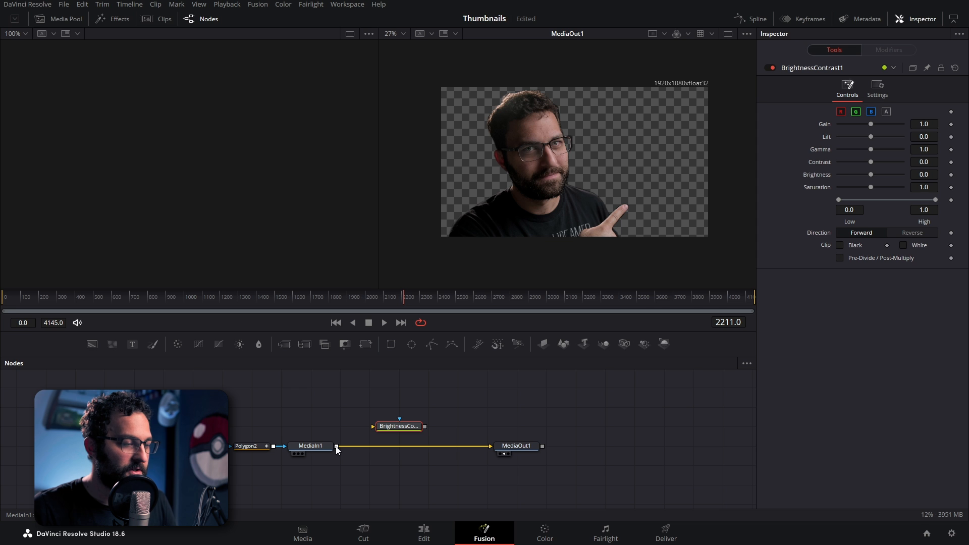
drag(337, 445, 398, 410)
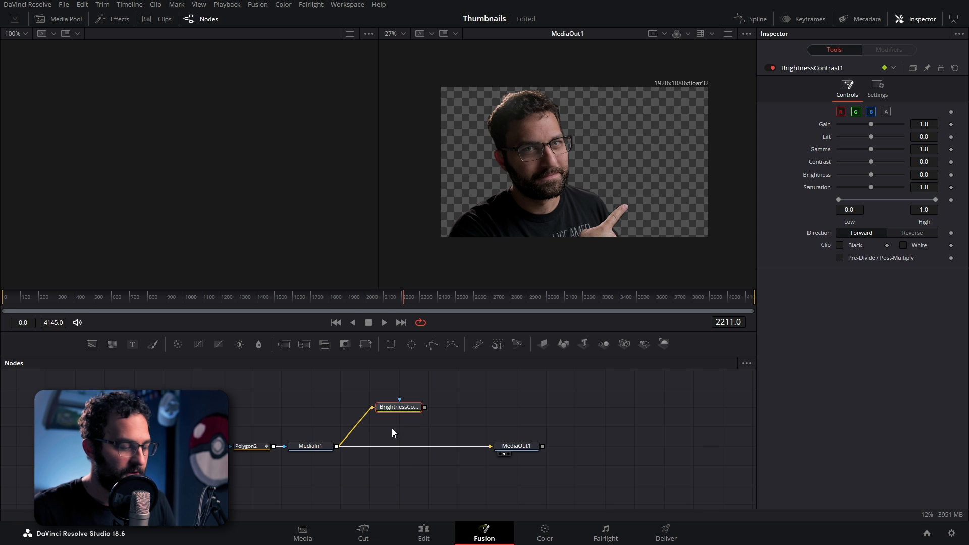
key(1)
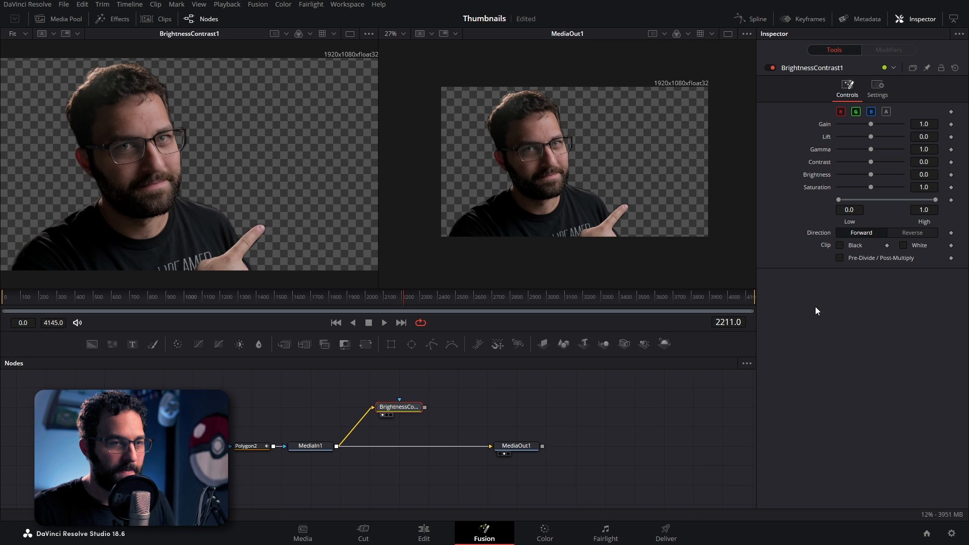
mouse_move(875, 124)
mouse_down()
mouse_move(886, 122)
mouse_move(856, 121)
mouse_move(877, 125)
mouse_up()
double_click(877, 126)
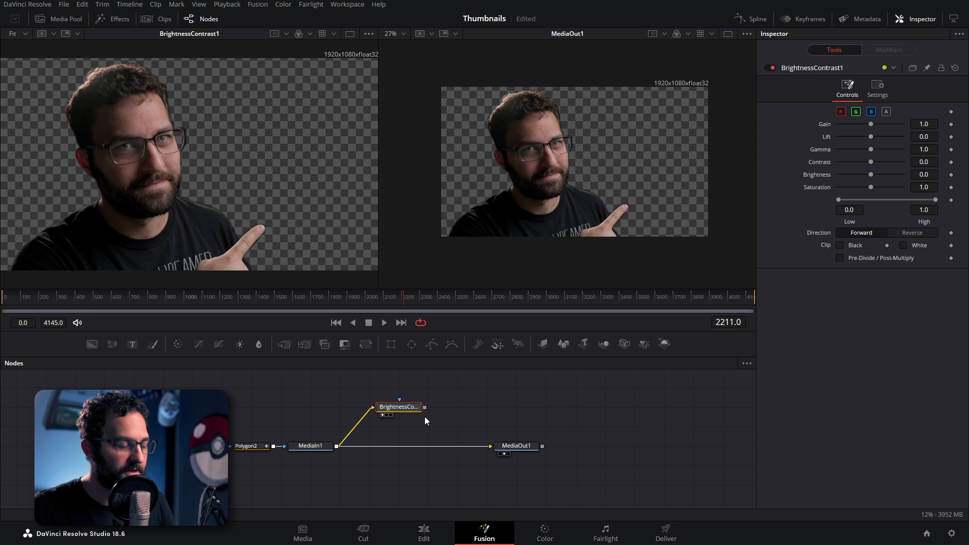
Step: Add an Erode / Dilate node after BrightnessContrast1
key(shift+space)
text(erod)
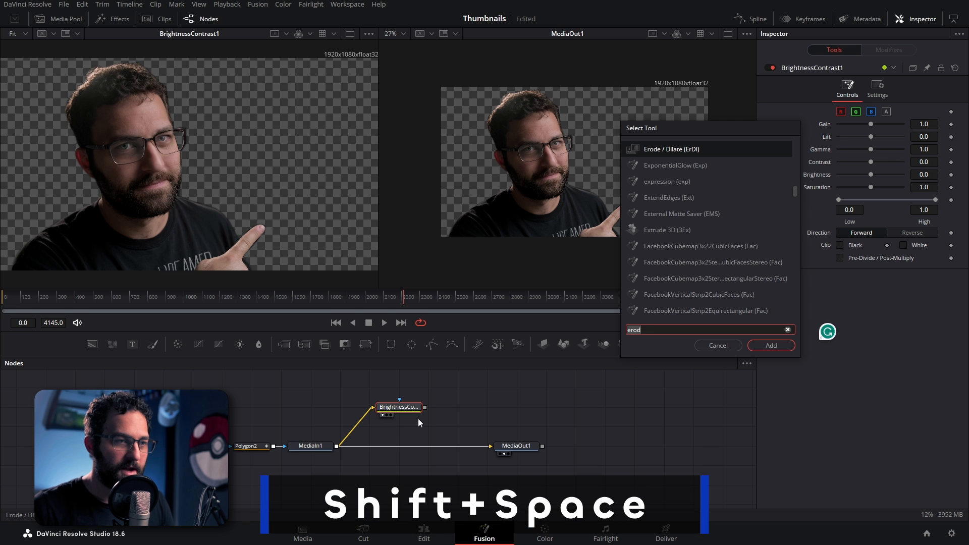
key(BackSpace)
key(BackSpace)
text(od)
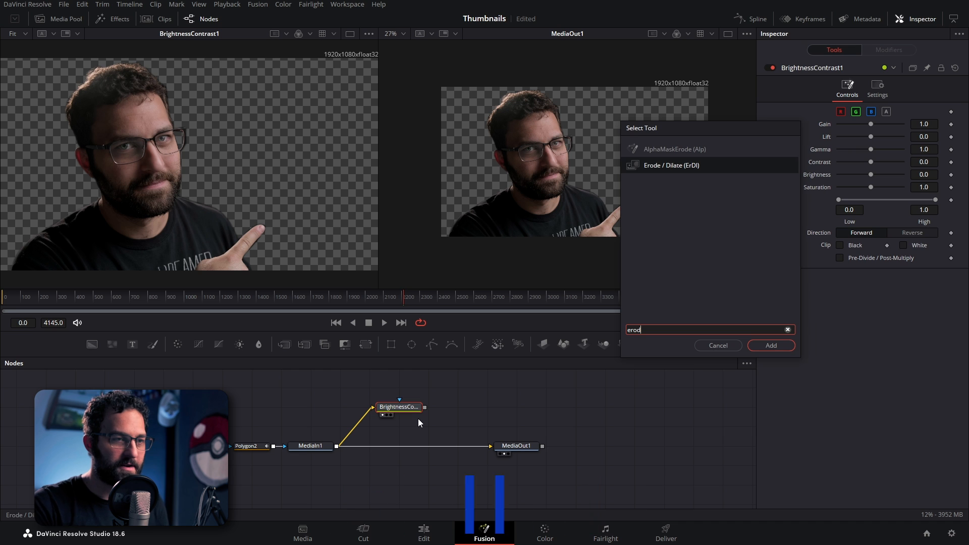
key(Return)
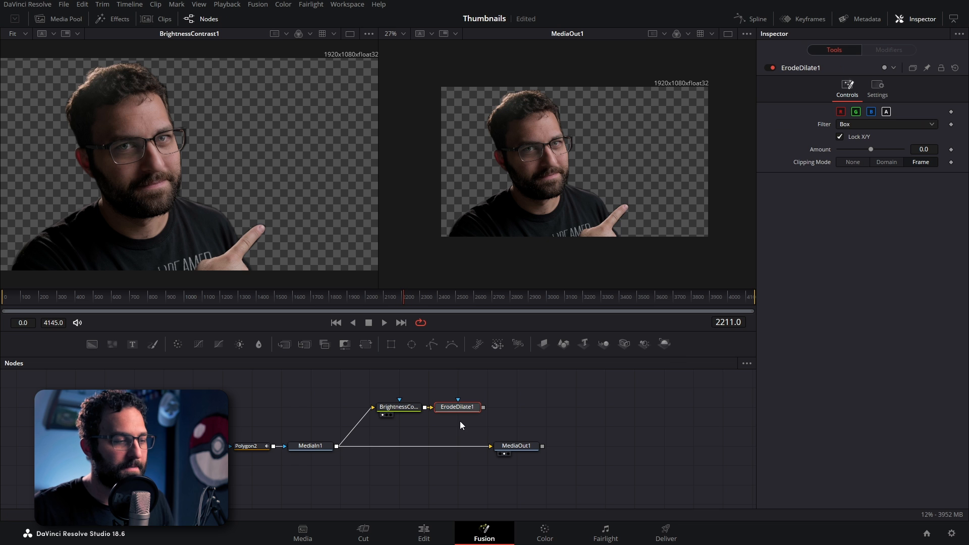
Step: Set ErodeDilate1's Filter to Circle and Amount to 0.0097, with the node shown in the first viewer
click(847, 126)
click(853, 171)
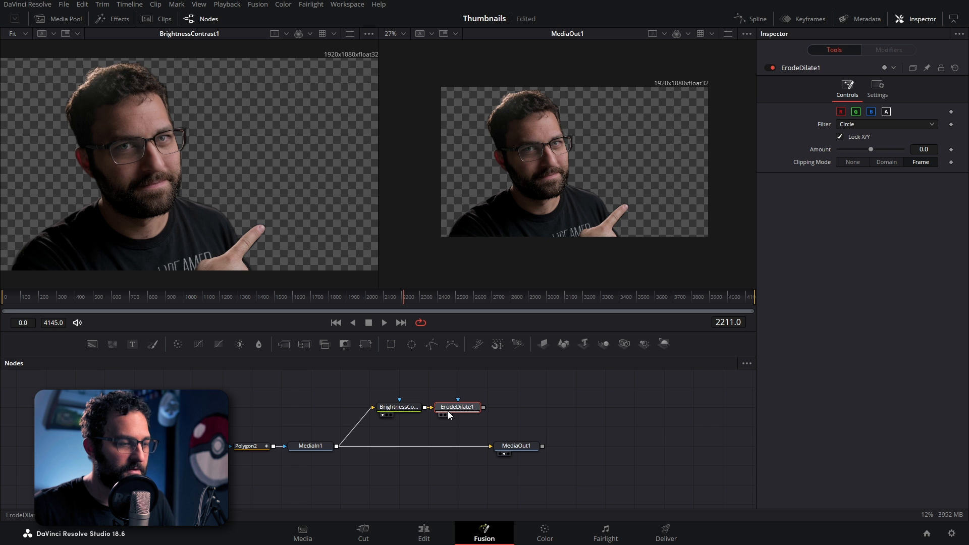
key(1)
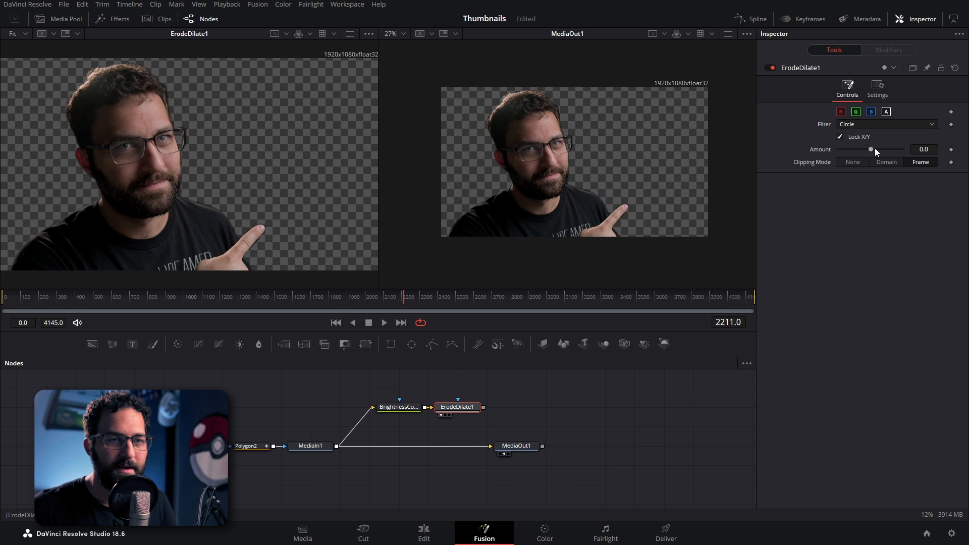
drag(871, 149, 901, 144)
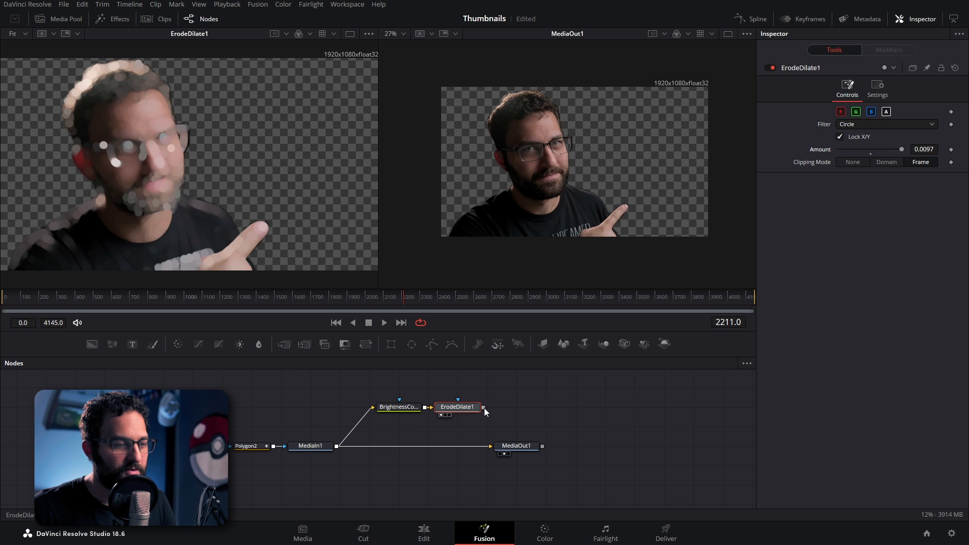
Step: Merge ErodeDilate1 with MediaIn1's output and swap the merge's foreground and background inputs
drag(483, 407, 335, 447)
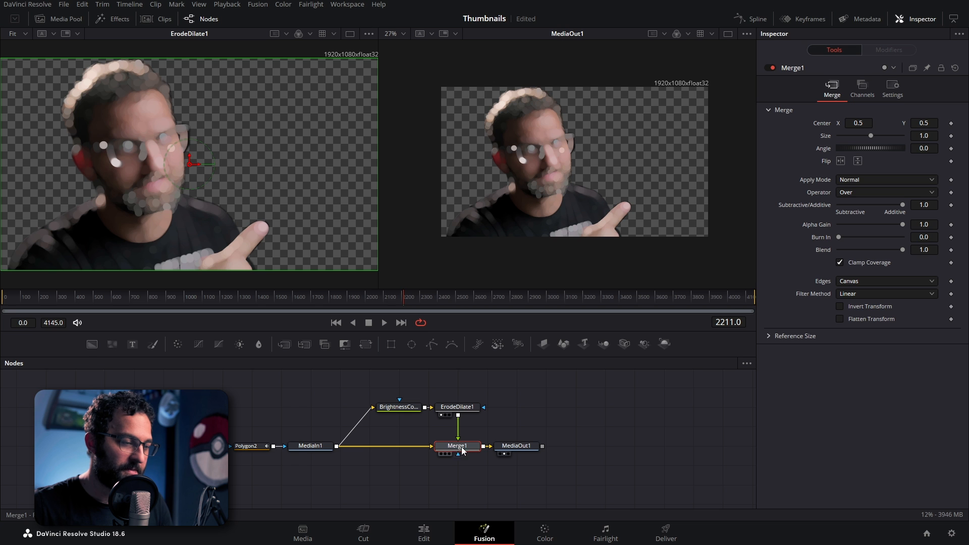
key(ctrl+t)
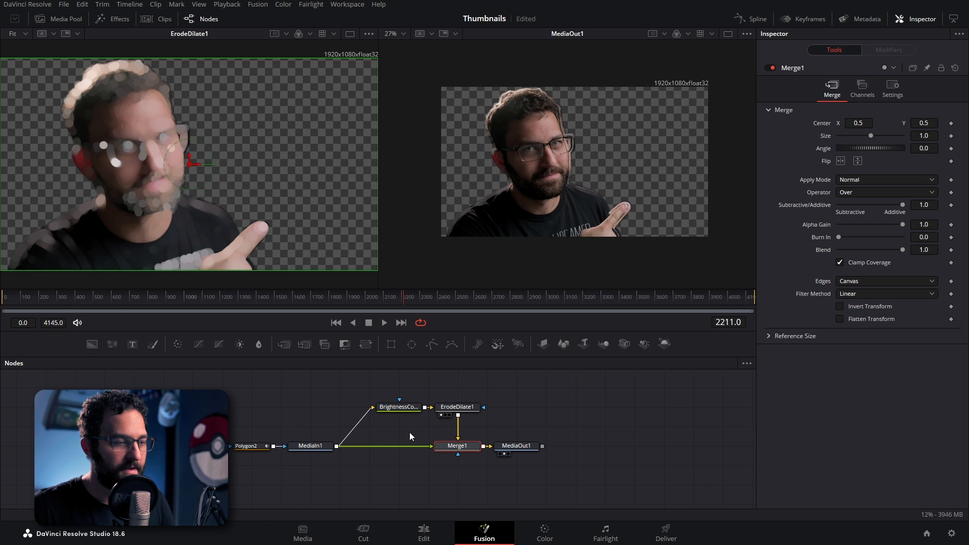
Step: Turn on Pre-Divide / Post-Multiply and set Lift to 1.0 on BrightnessContrast1, and slightly reduce ErodeDilate1's Amount for a thinner outline
click(401, 407)
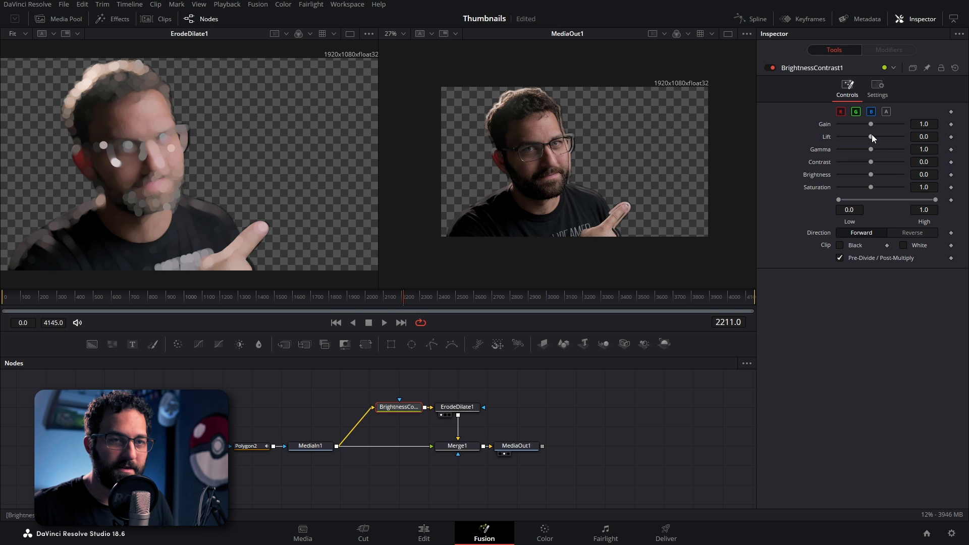
drag(871, 137, 902, 136)
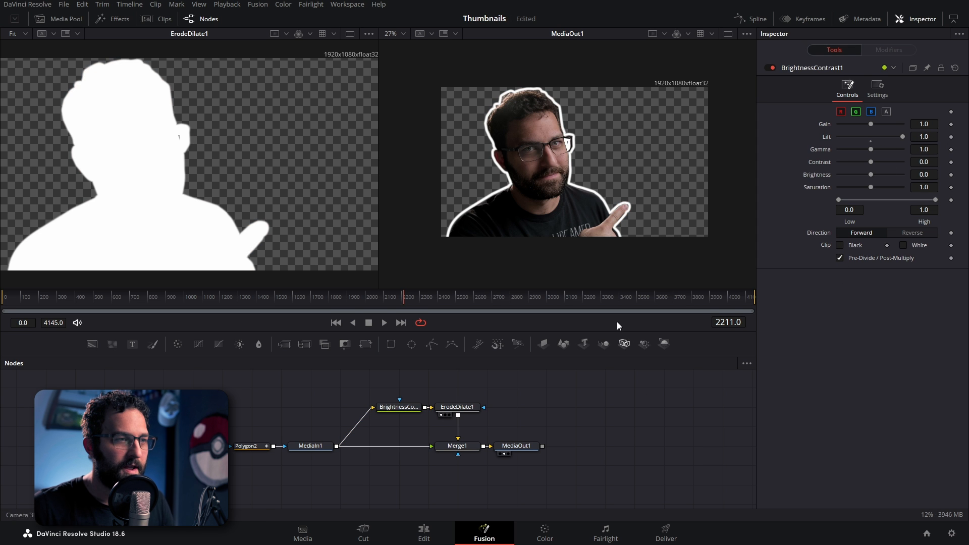
click(457, 407)
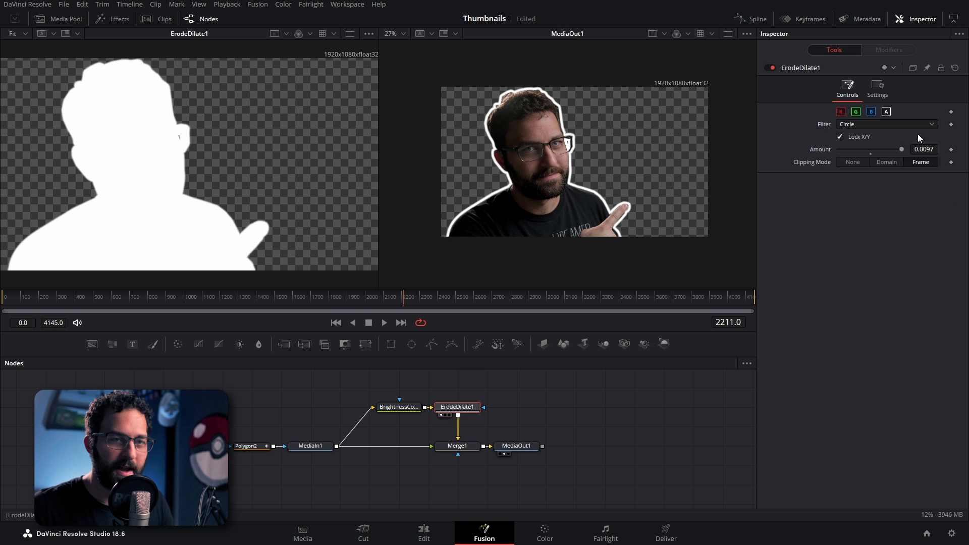
mouse_move(899, 148)
mouse_down()
mouse_move(882, 149)
mouse_move(891, 149)
mouse_up()
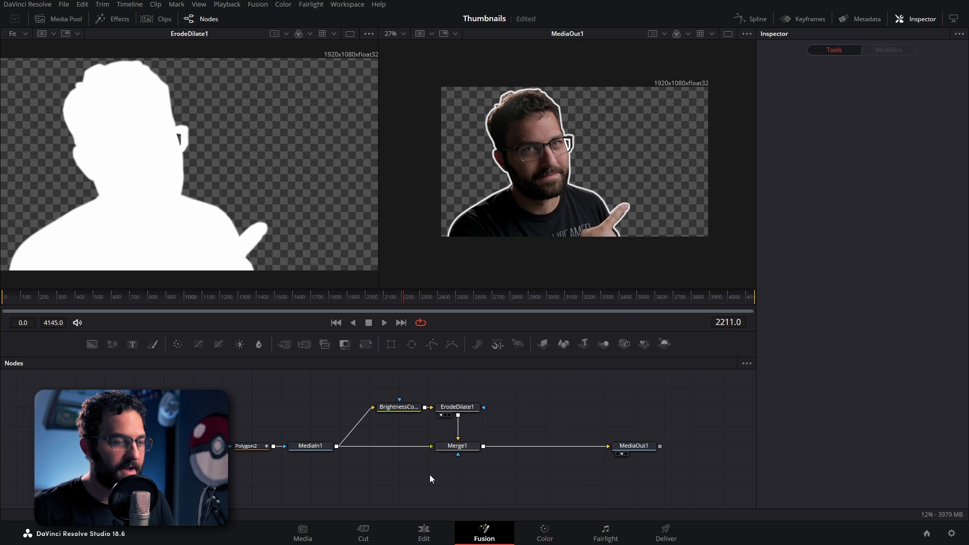
Step: Try moving the outlined cutout with a Transform node after Merge1 at Center Y 0.623, undo the move and delete the node
click(468, 447)
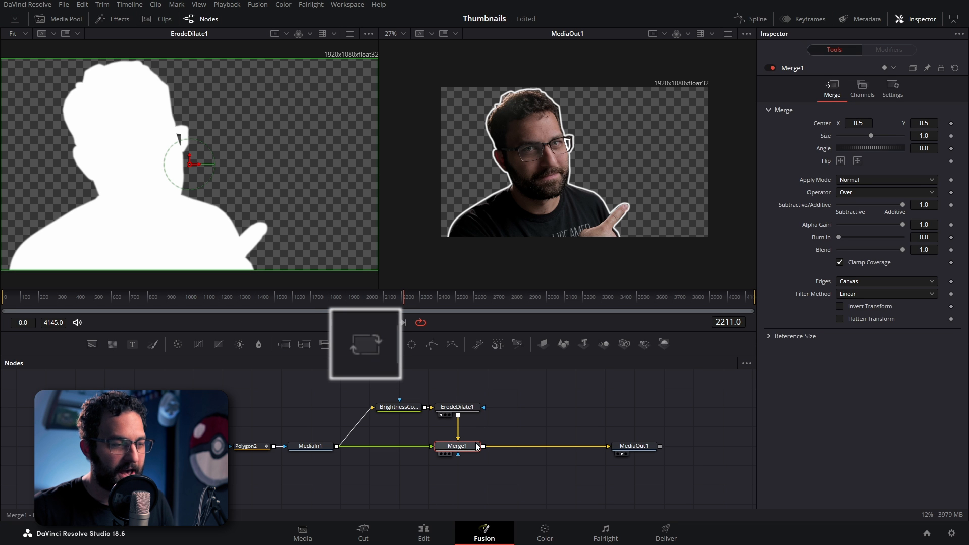
click(367, 344)
scroll(462, 235, up, 2)
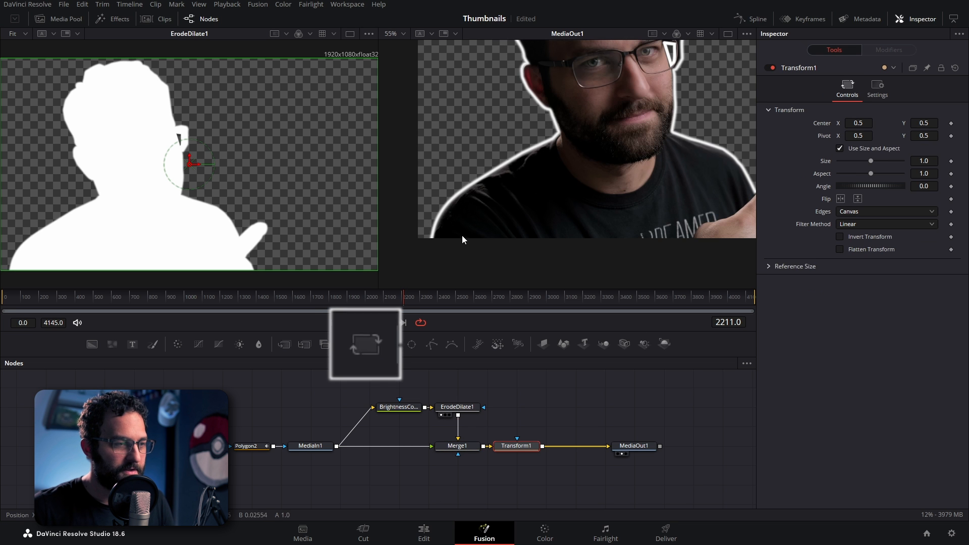
scroll(540, 237, down, 2)
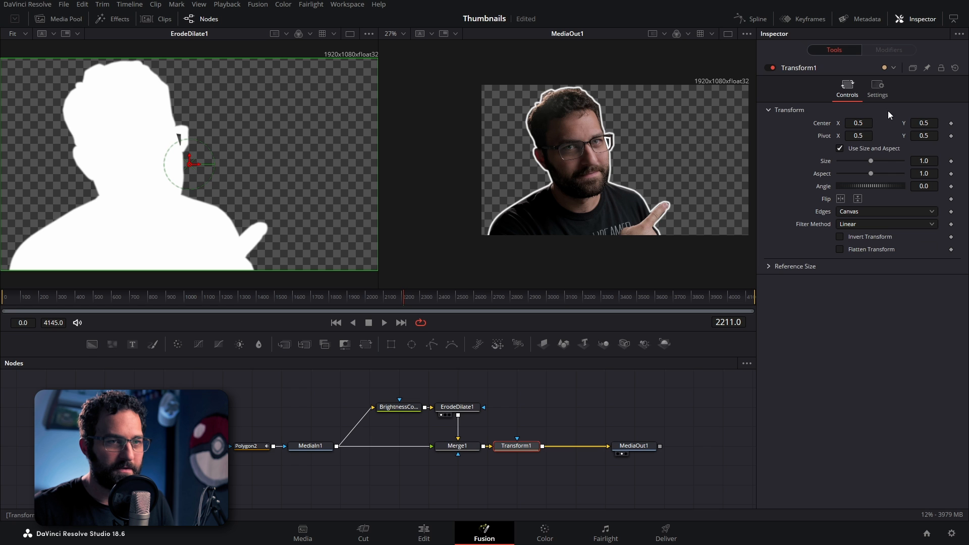
drag(923, 123, 954, 123)
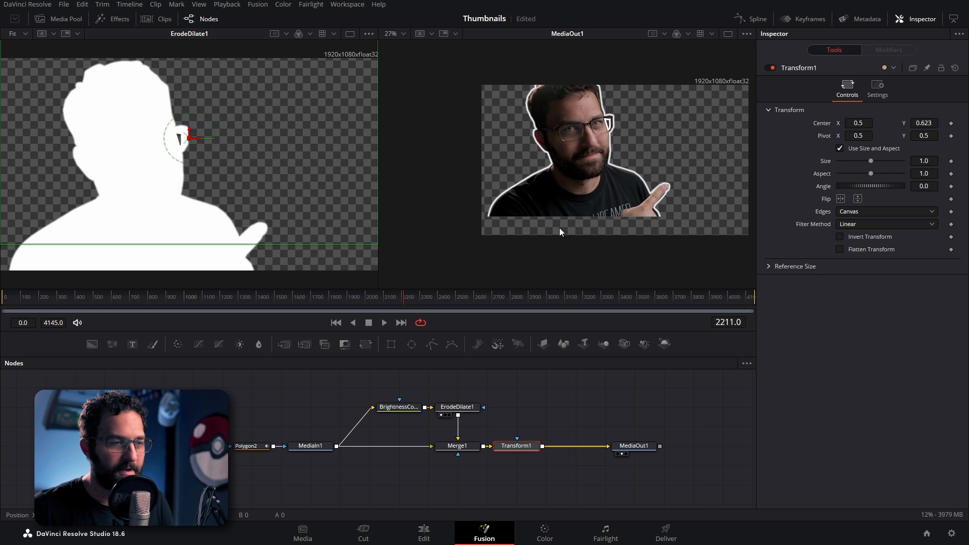
key(ctrl+z)
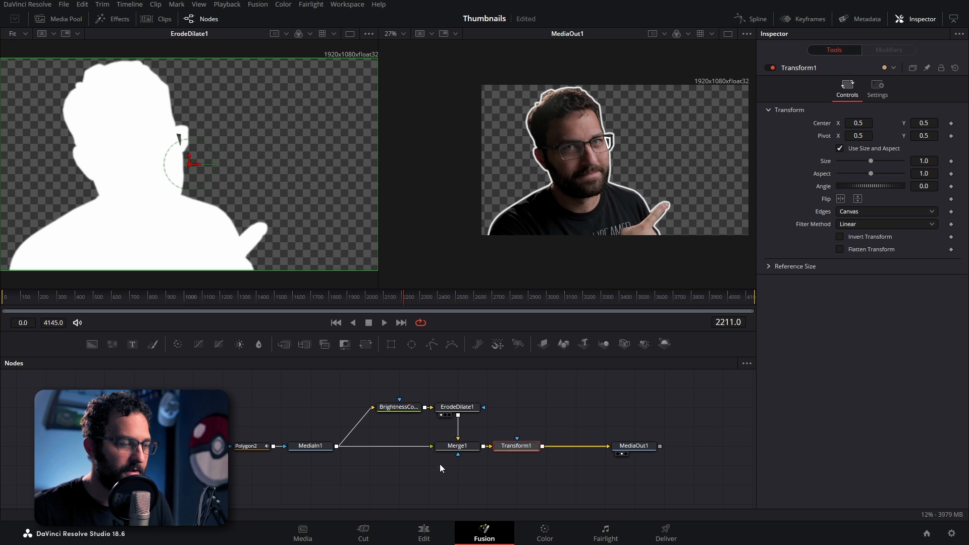
key(Delete)
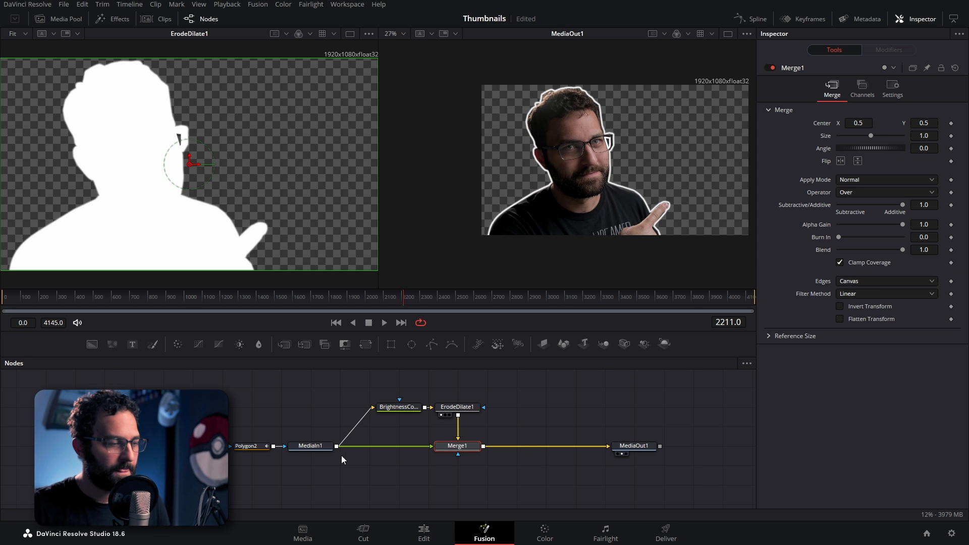
Step: Insert a Transform node directly after MediaIn1, before the outline branch, and set its Size to 0.9
click(306, 447)
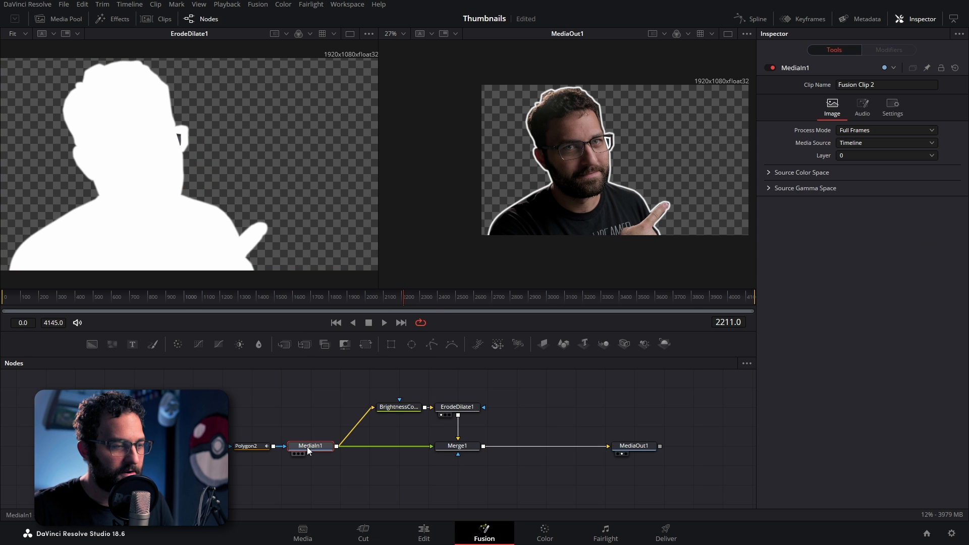
click(364, 344)
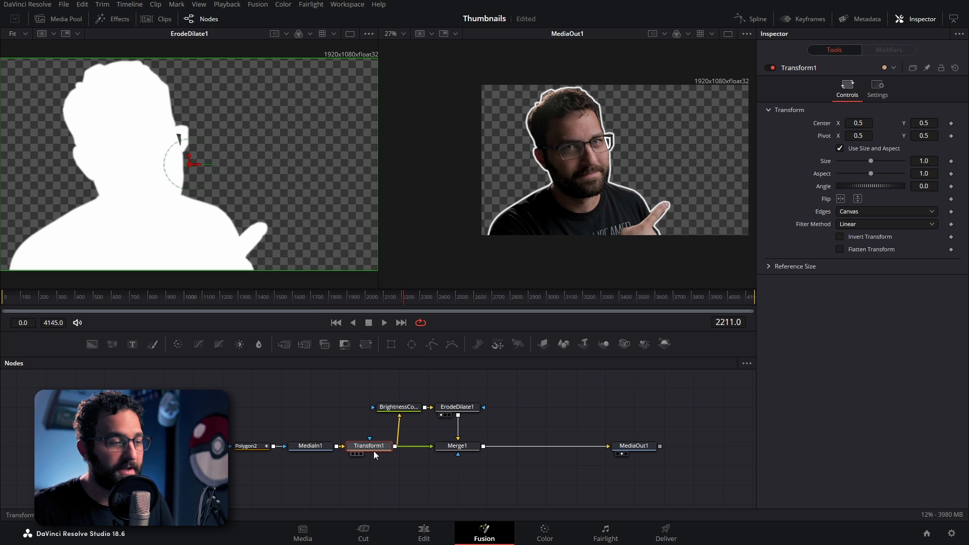
drag(923, 161, 873, 160)
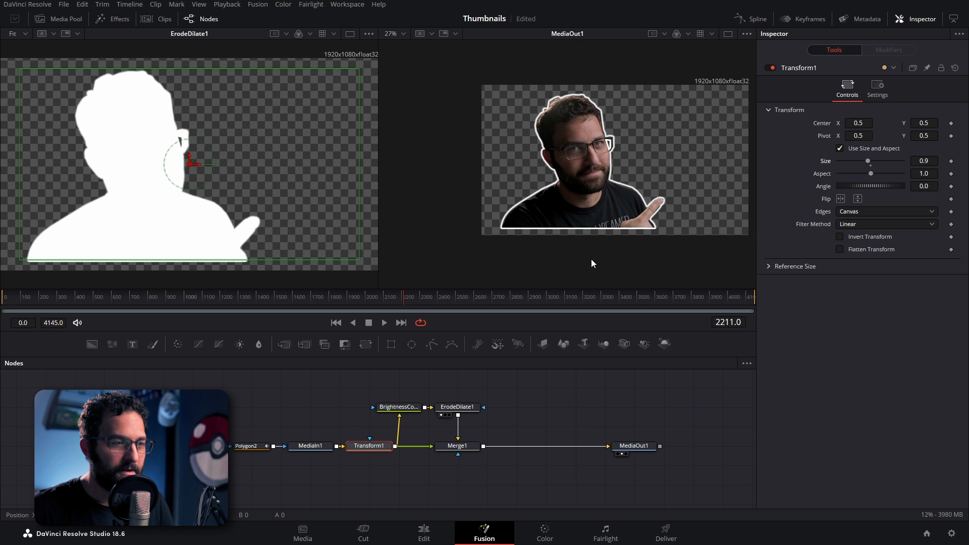
scroll(522, 235, up, 2)
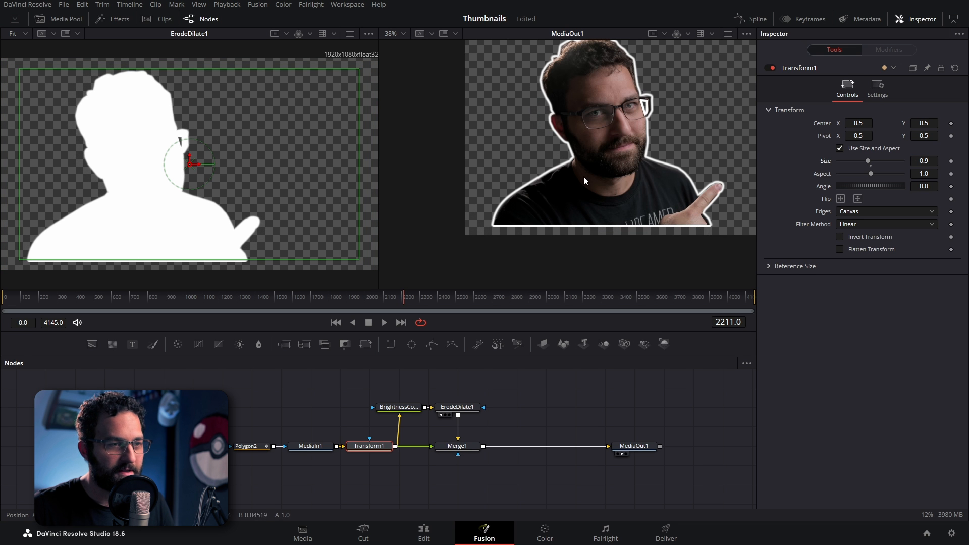
scroll(580, 175, down, 2)
scroll(667, 185, up, 1)
Step: Move the Edit page playhead to 00:00:26:23 on the green-screen clip, open it in Fusion and select its Transform1 node
key(shift+4)
drag(448, 321, 172, 353)
scroll(251, 378, up, 3)
mouse_move(220, 324)
mouse_down()
mouse_move(233, 330)
mouse_move(189, 326)
mouse_move(213, 322)
mouse_up()
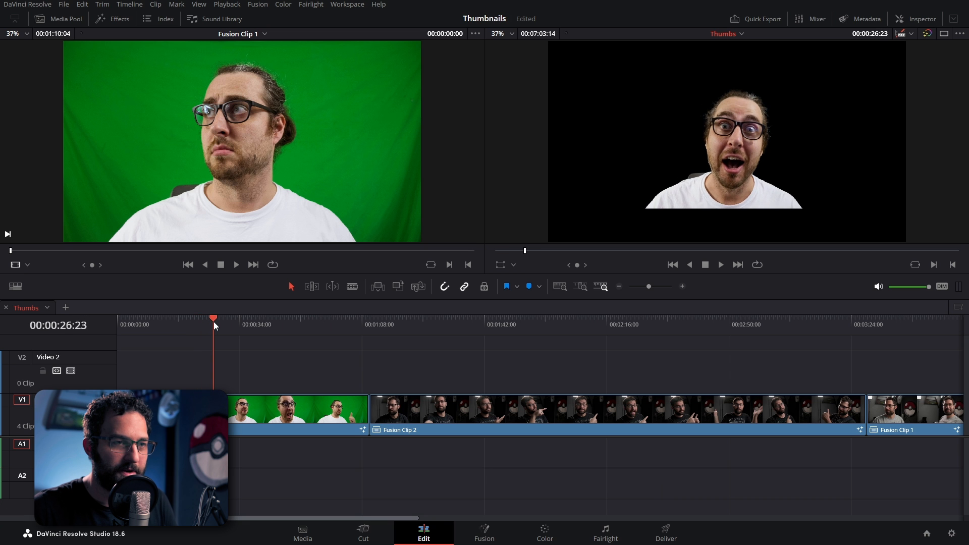
click(491, 533)
drag(407, 450, 376, 450)
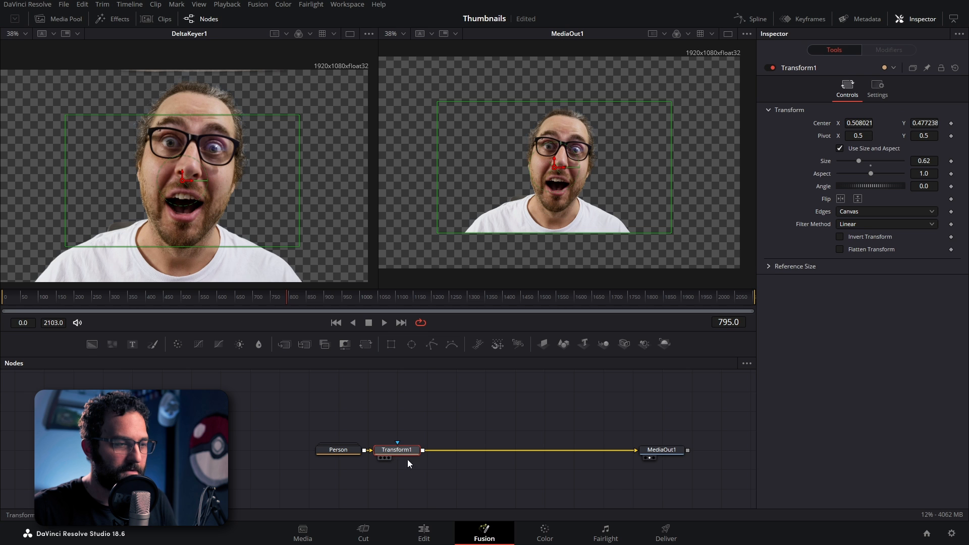
Step: Add a BrightnessContrast node followed by an Erode / Dilate node above the line between Transform1 and MediaOut1
click(430, 414)
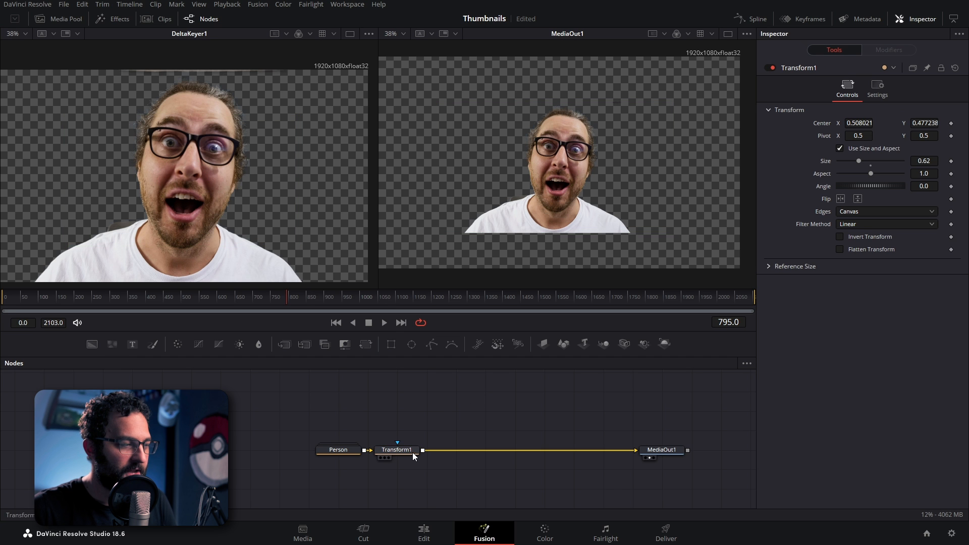
click(238, 345)
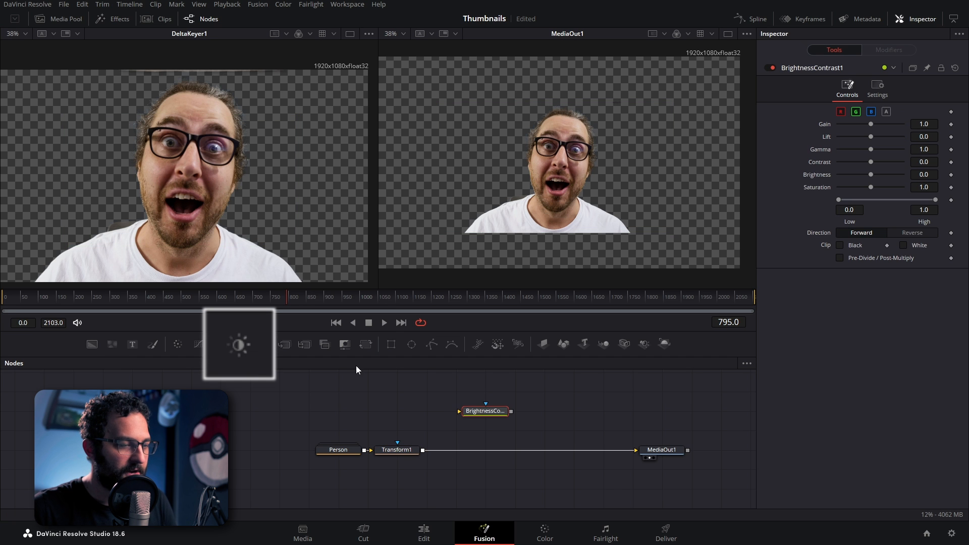
key(shift+space)
text(erod)
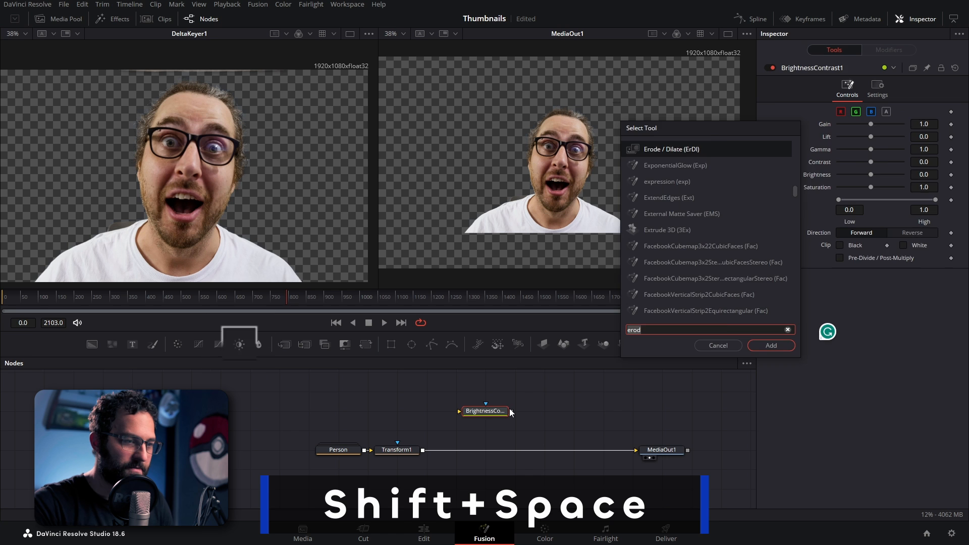
key(Return)
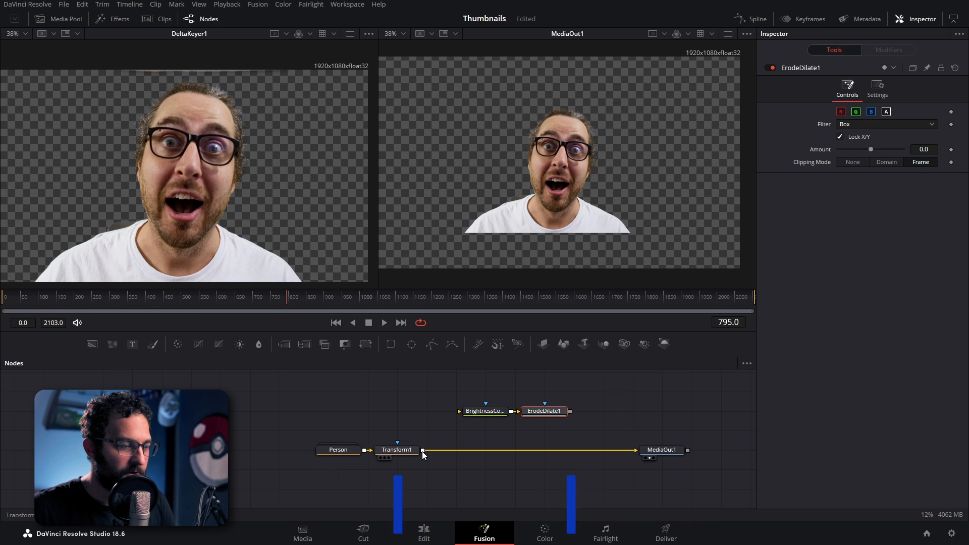
Step: Feed BrightnessContrast1 from Transform1, merge ErodeDilate1 with the Transform1 output, and swap the merge inputs so the outline branch is the background
drag(423, 452, 467, 410)
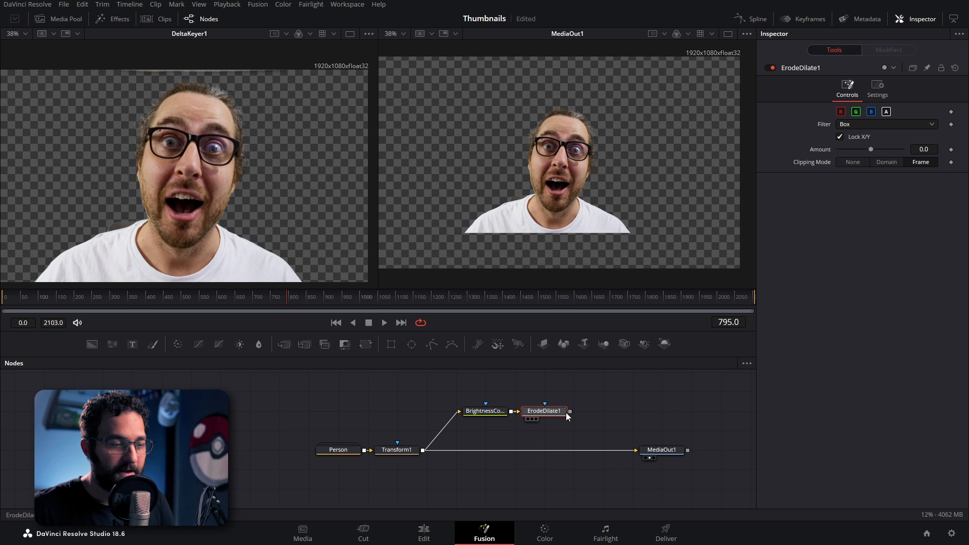
drag(569, 410, 422, 452)
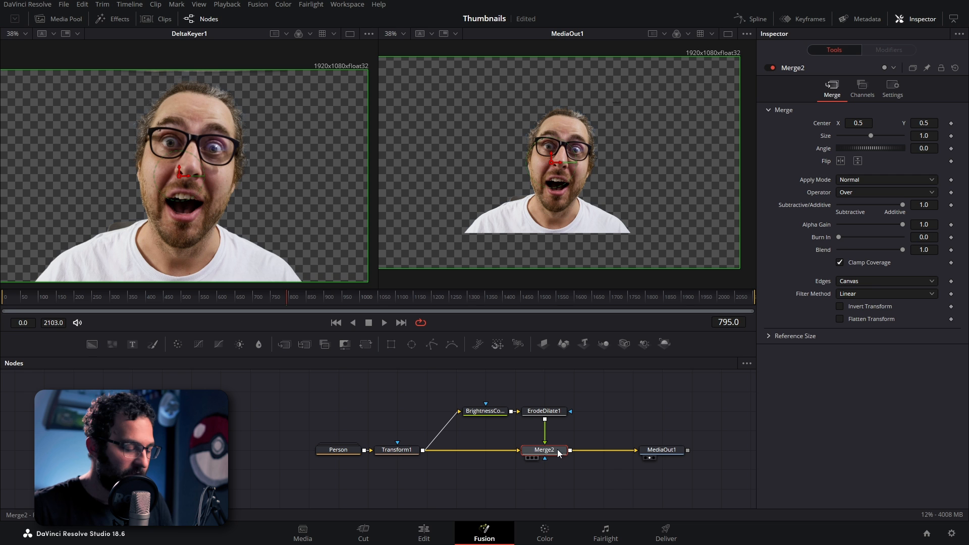
key(ctrl+t)
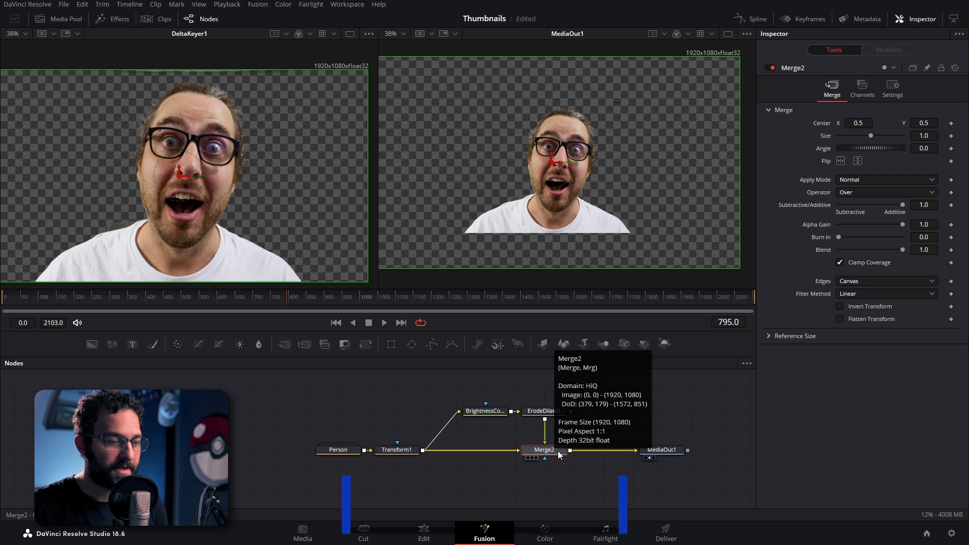
Step: On BrightnessContrast1, turn on Pre-Divide / Post-Multiply and raise Lift to 1.0
click(488, 413)
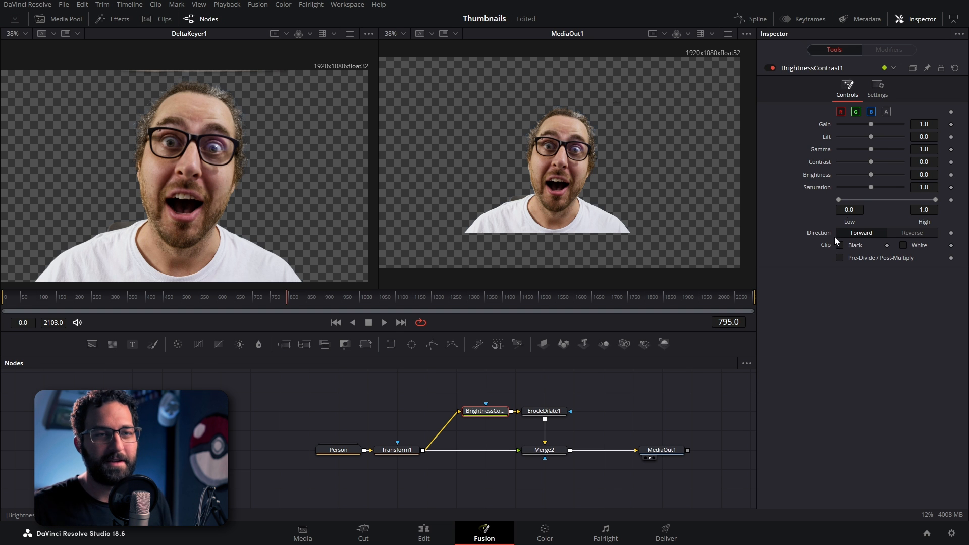
drag(870, 137, 886, 137)
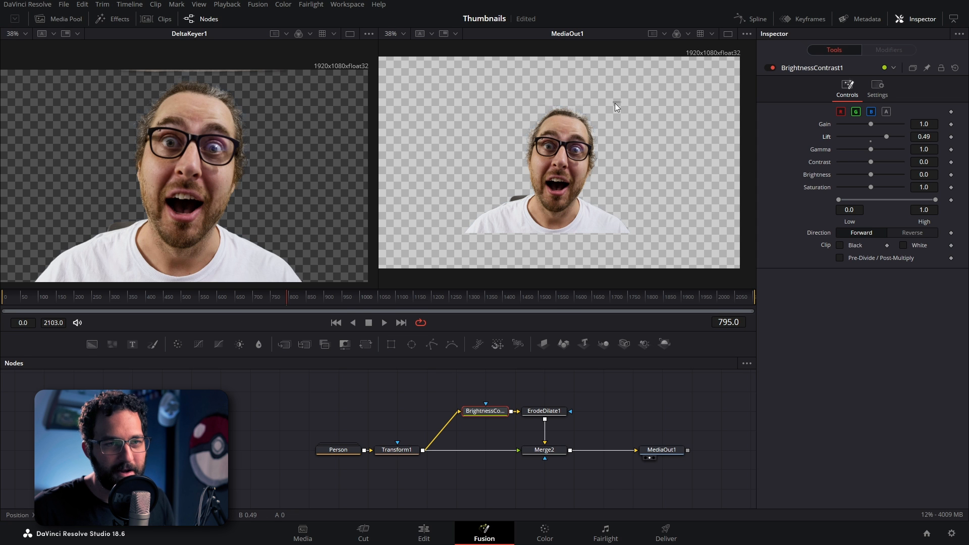
click(839, 258)
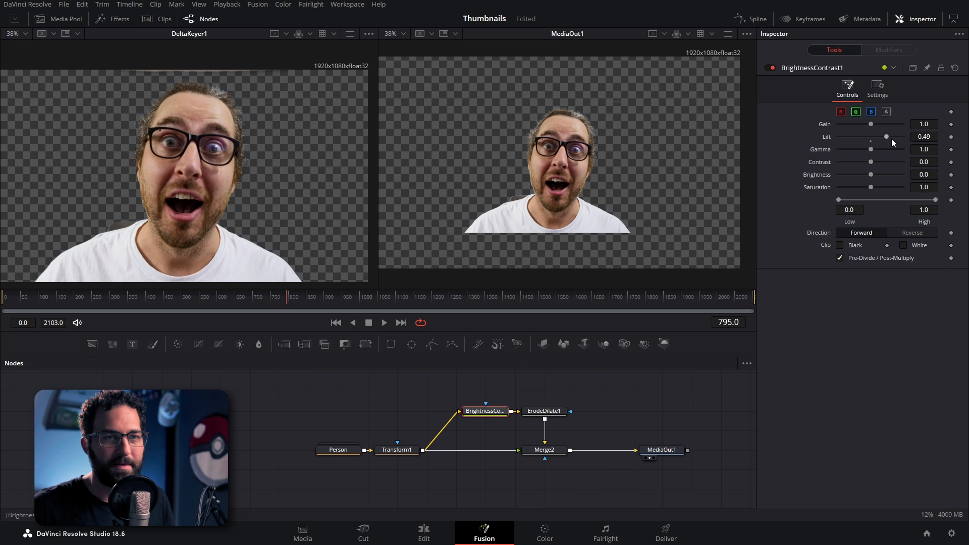
drag(885, 138, 929, 138)
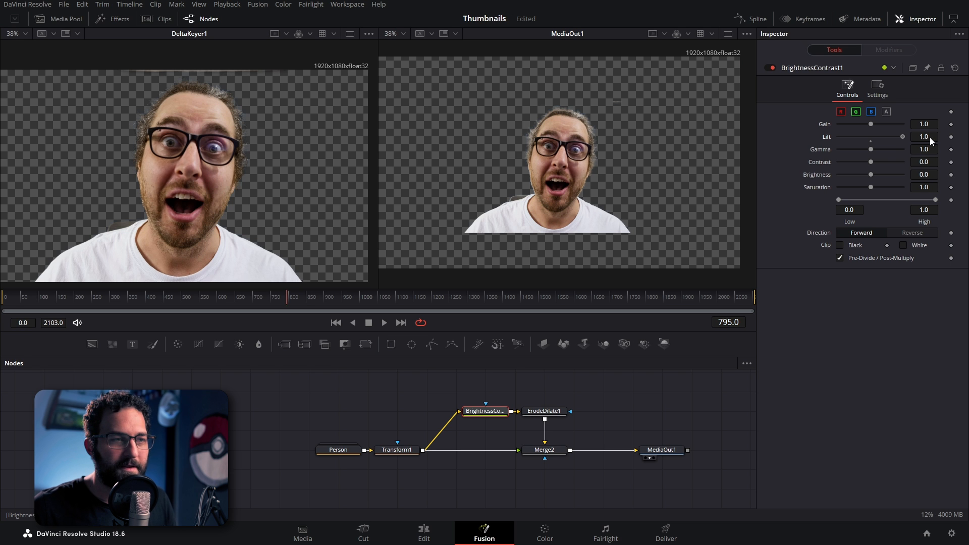
Step: Set ErodeDilate1's Filter to Circle and its Amount to 0.0065
click(555, 413)
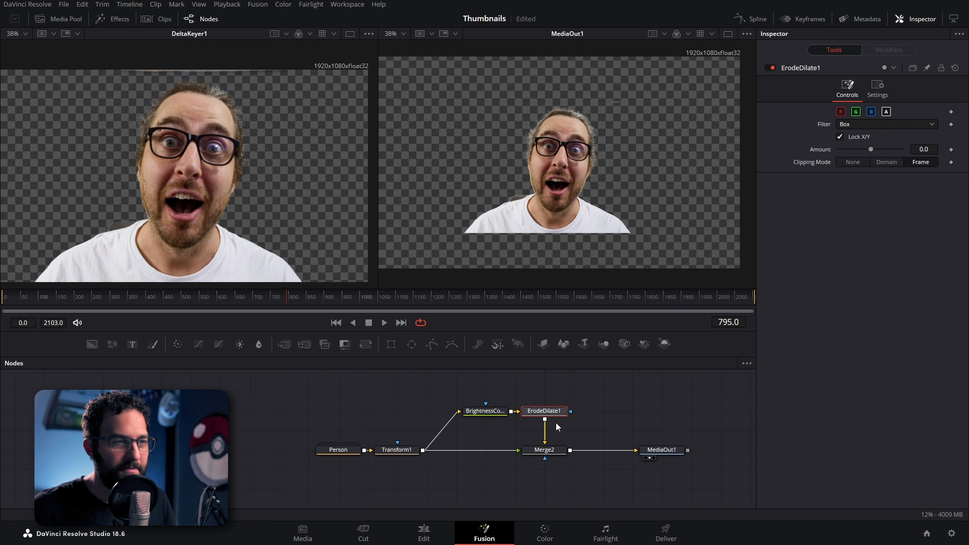
click(877, 126)
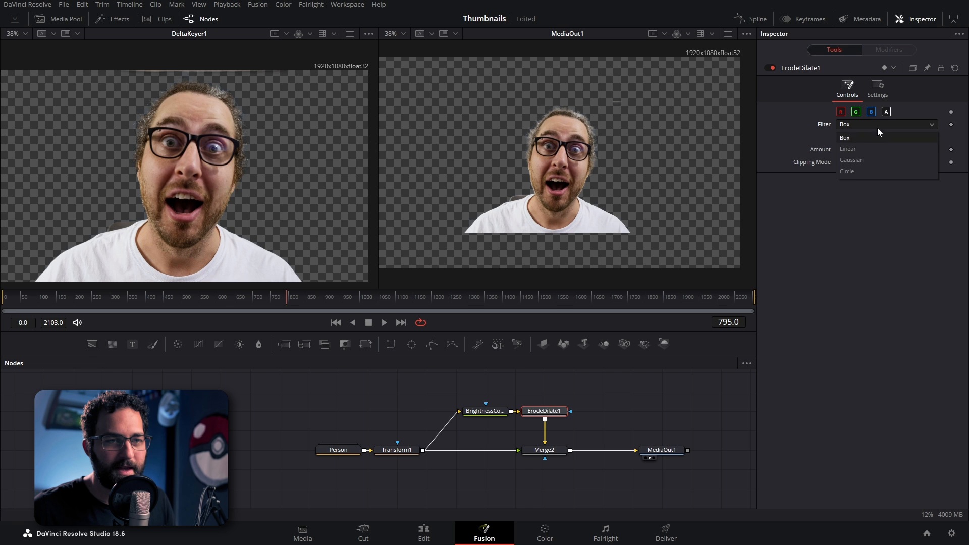
click(852, 170)
drag(872, 149, 893, 149)
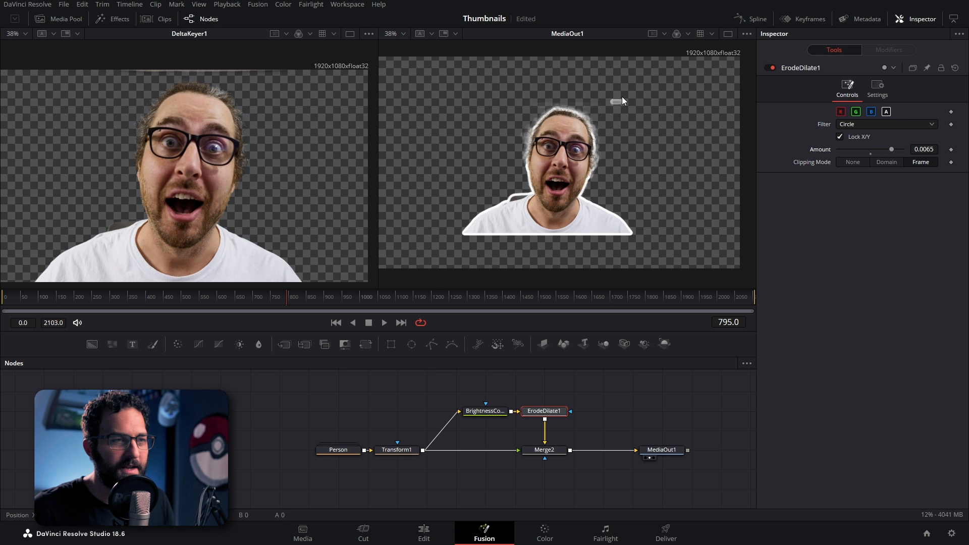
Step: Open the Person group and shift its Rectangle1 mask to Center X 0.562532 to cover the stray patch beside the head
scroll(625, 99, up, 4)
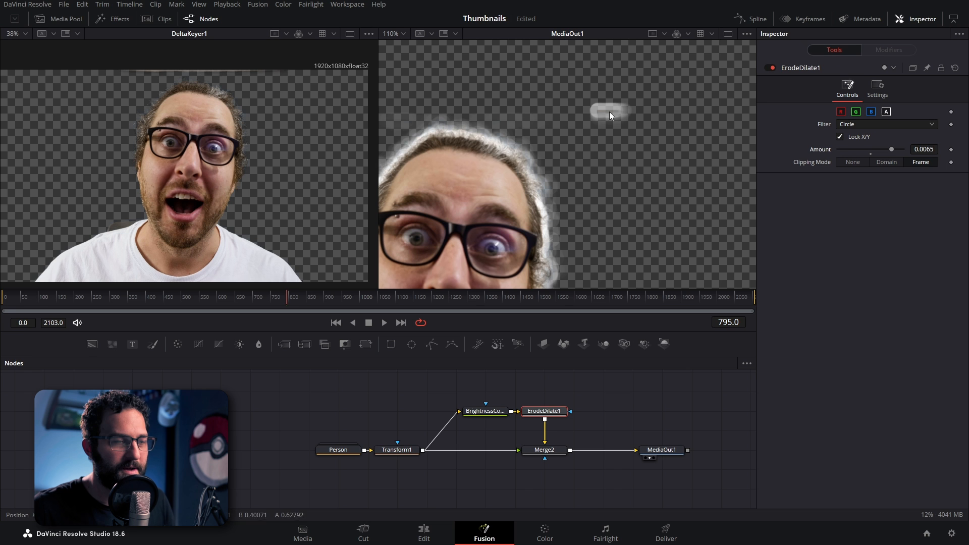
double_click(344, 450)
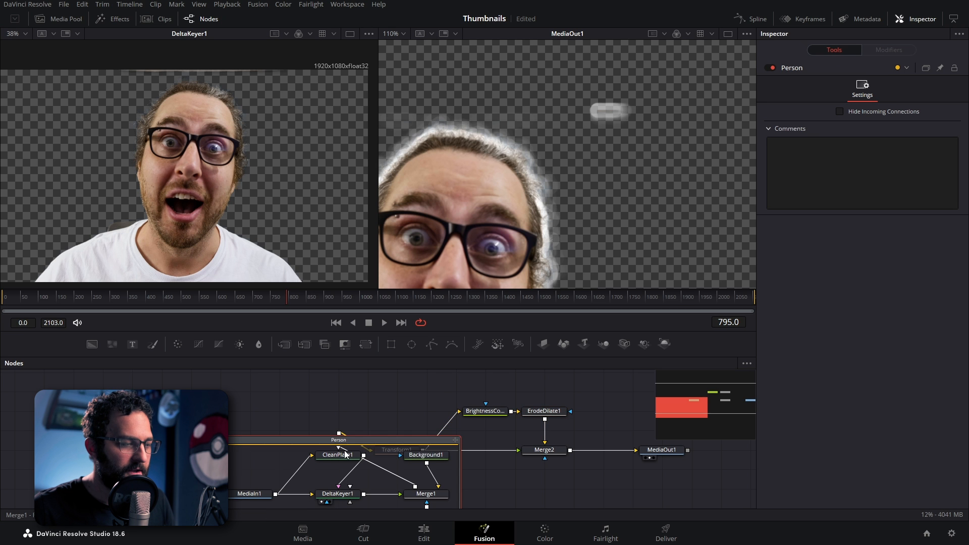
click(391, 344)
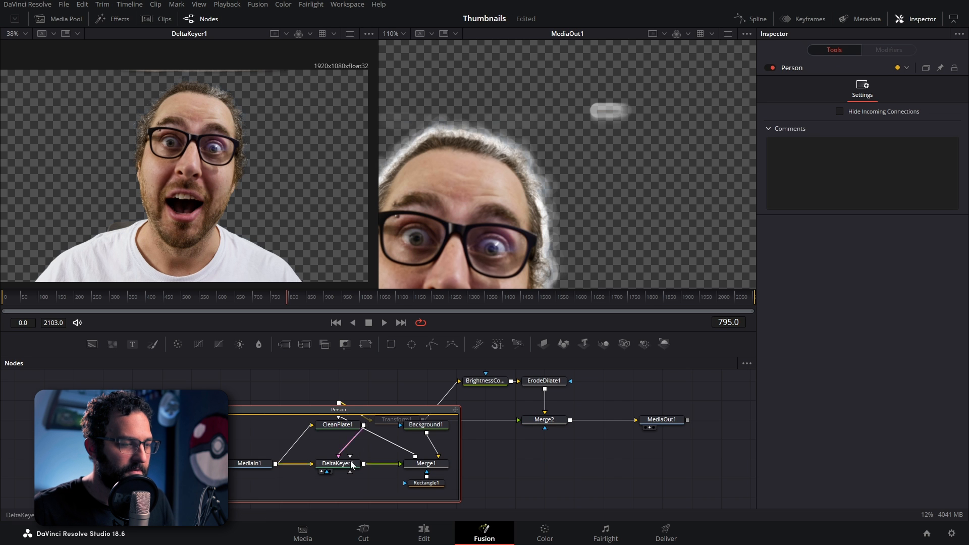
click(431, 489)
scroll(479, 126, down, 2)
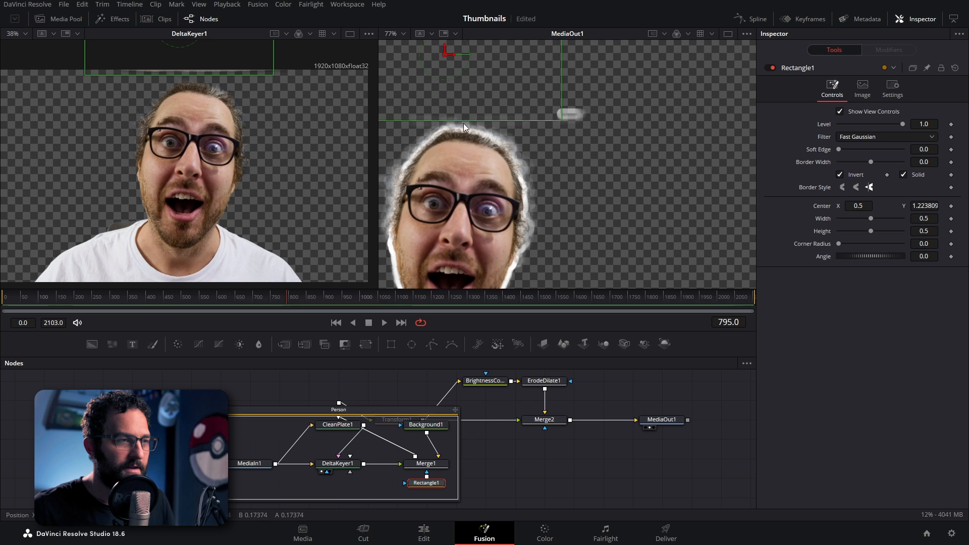
scroll(468, 121, up, 2)
drag(454, 114, 484, 114)
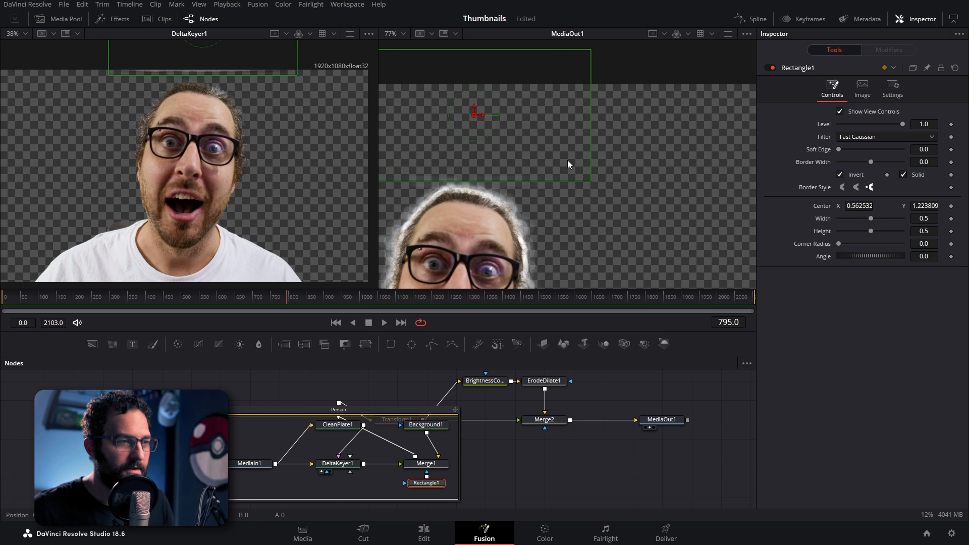
scroll(543, 159, left, 3)
click(633, 486)
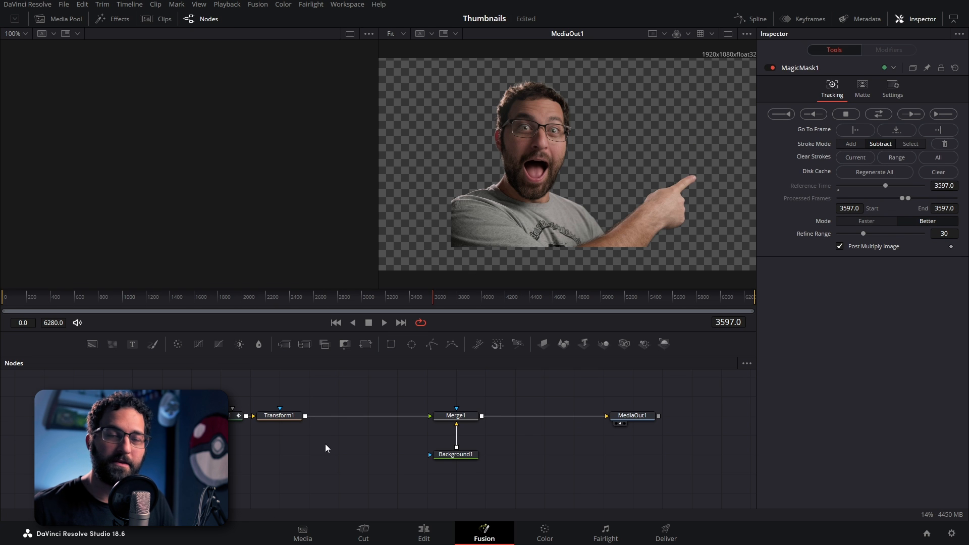
Step: Insert an Edge Detect node after Transform1 in the composition with the pointing man
click(283, 413)
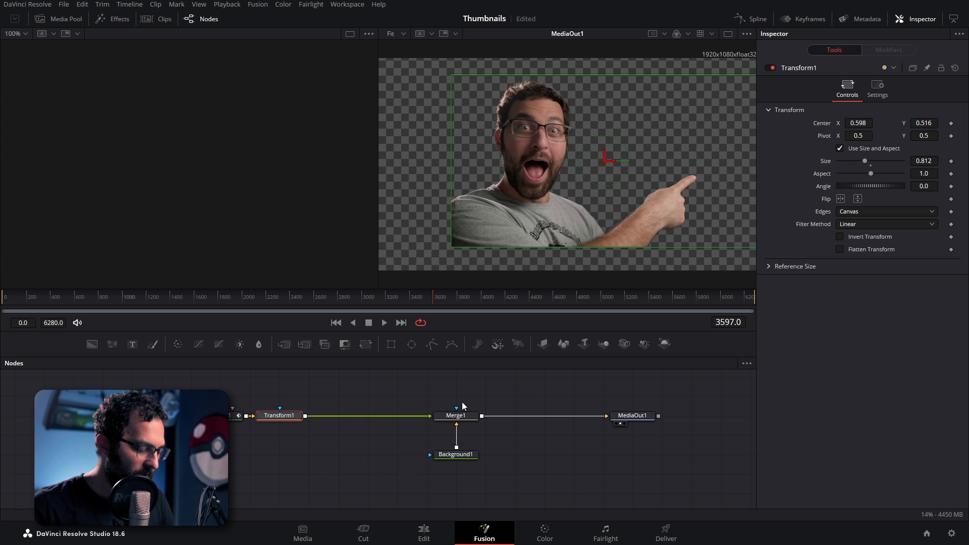
key(shift+space)
text(erod)
key(BackSpace)
key(BackSpace)
key(BackSpace)
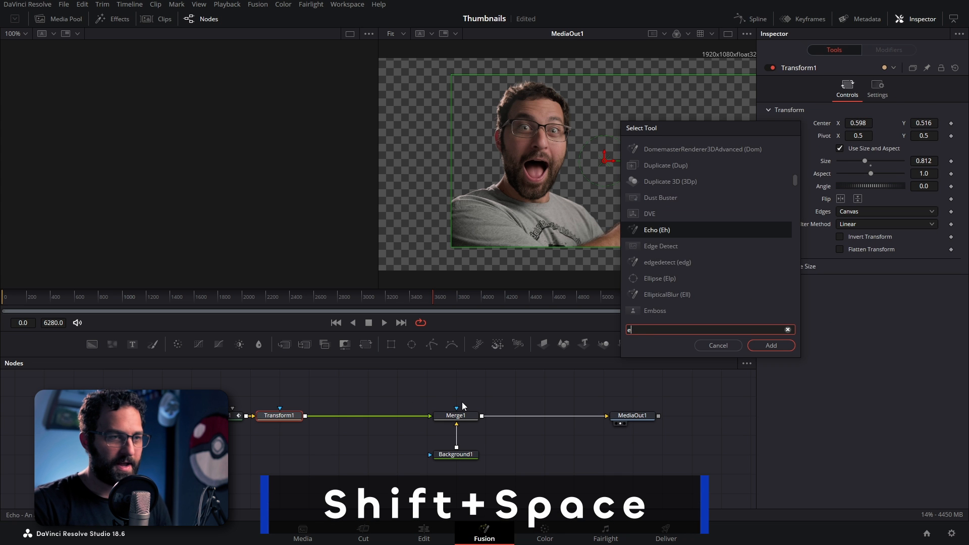
text(dg)
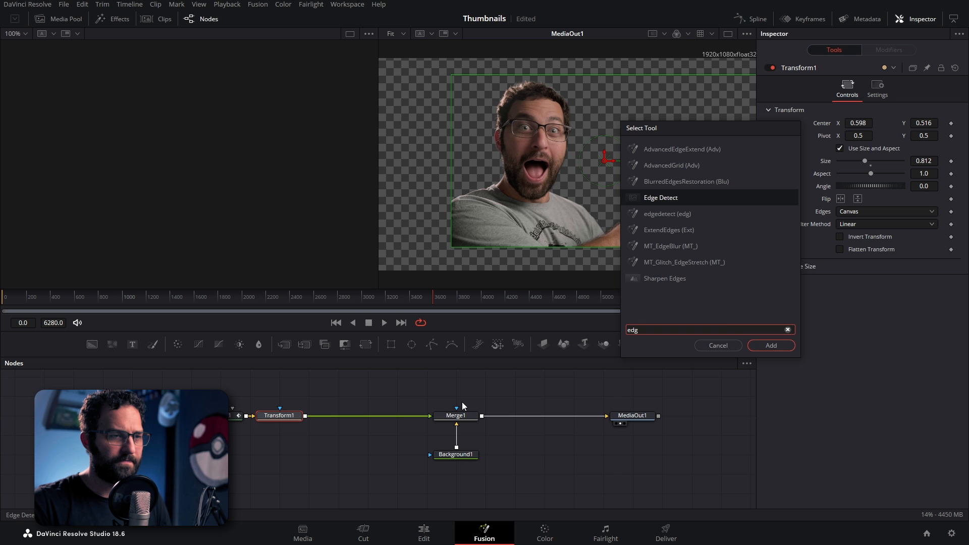
key(Return)
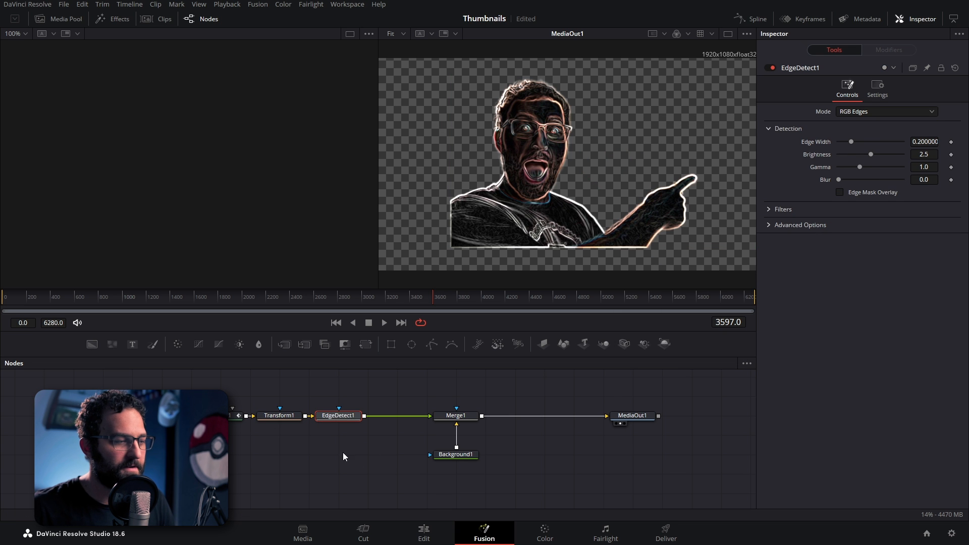
Step: Pull EdgeDetect1 out of the main line and place it above as a separate branch fed by Transform1
mouse_move(346, 415)
mouse_down()
mouse_move(356, 399)
mouse_move(360, 422)
mouse_move(348, 436)
mouse_move(364, 424)
mouse_move(348, 419)
mouse_move(364, 429)
mouse_move(364, 416)
mouse_move(347, 423)
mouse_up()
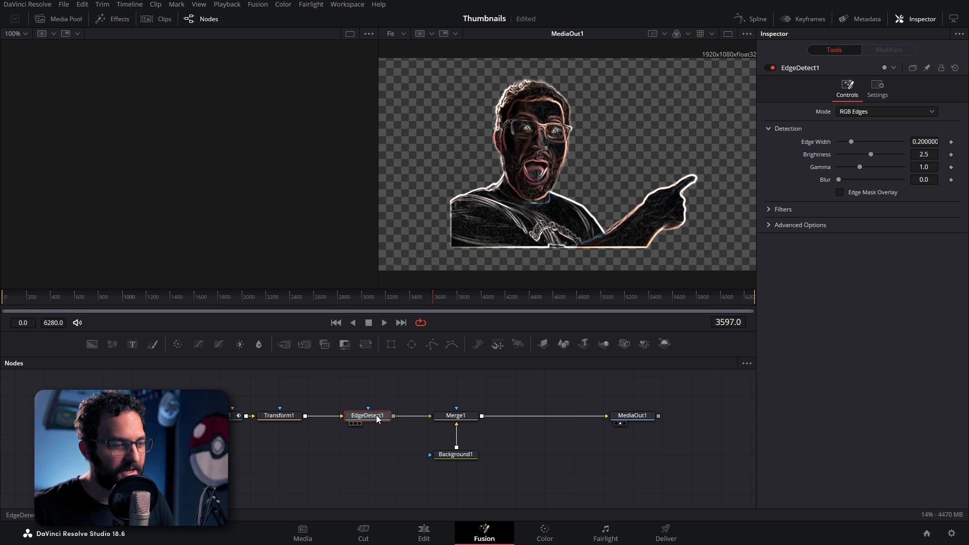
drag(376, 415, 378, 404)
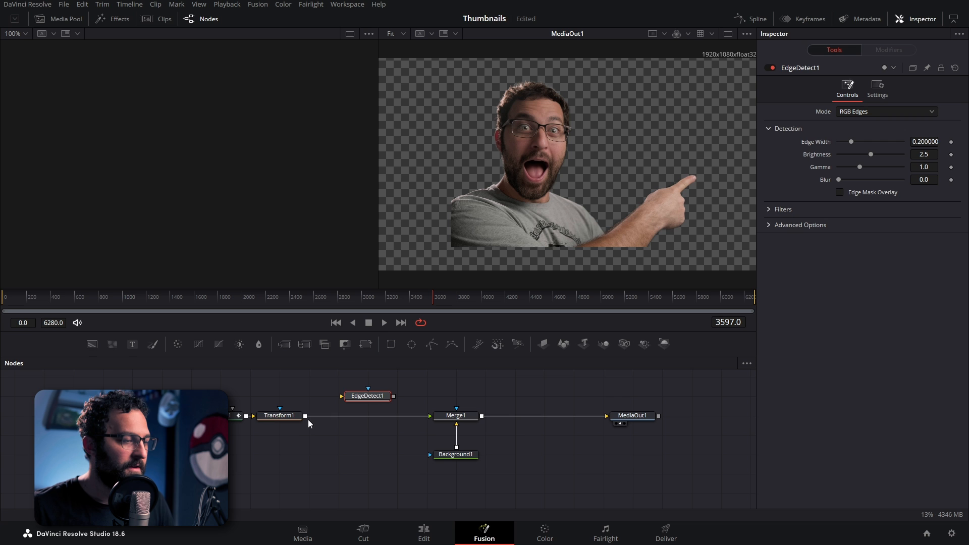
drag(305, 417, 357, 397)
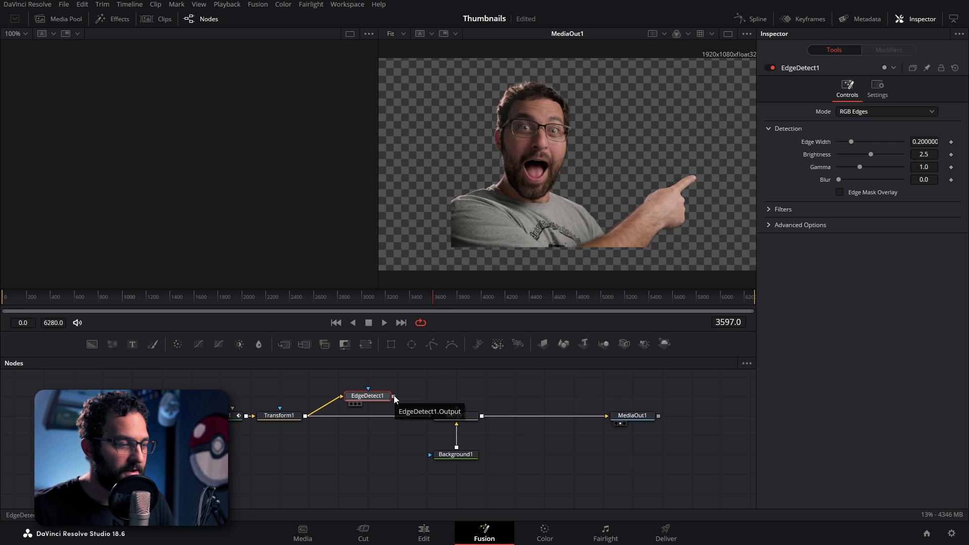
drag(379, 396, 350, 394)
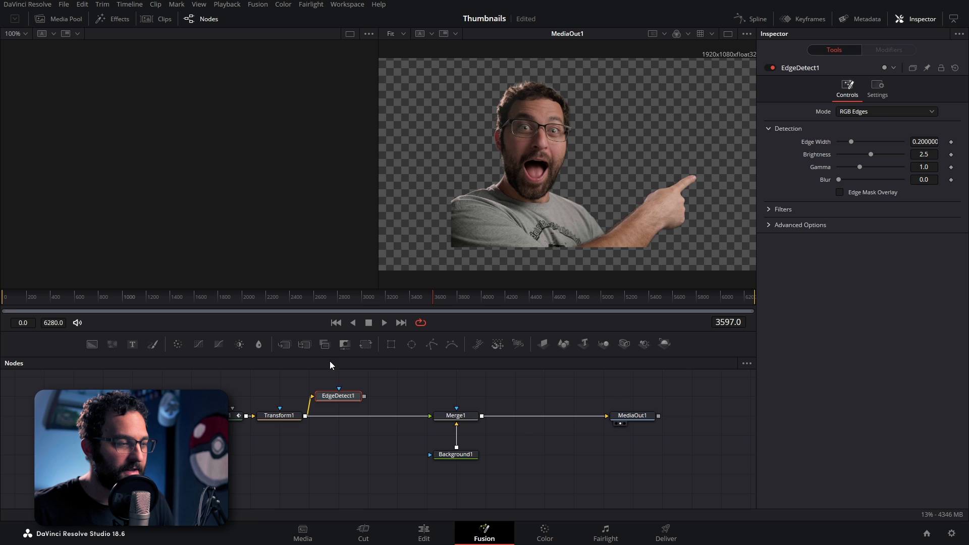
Step: Add a BrightnessContrast node after EdgeDetect1, merge it with the Transform1 output, and swap the merge inputs so the edges are the background
click(240, 344)
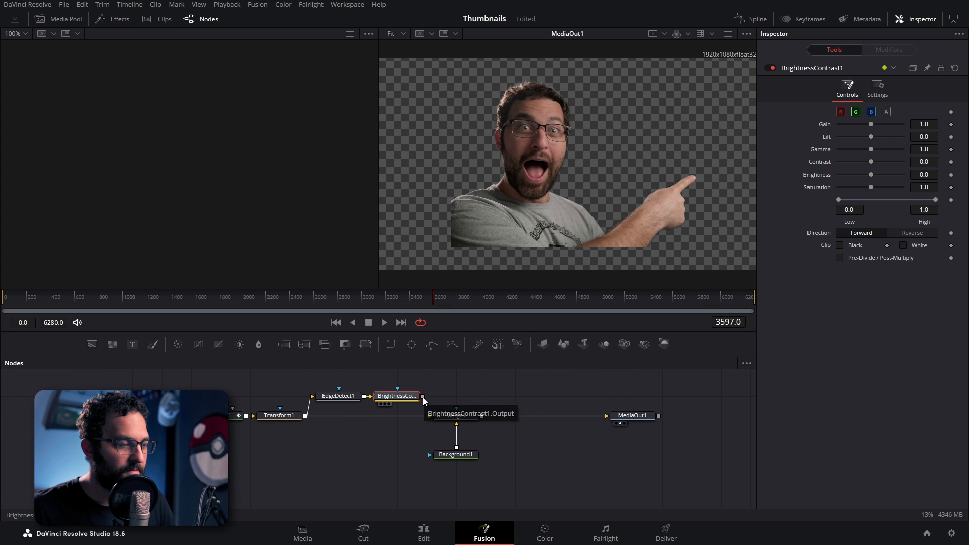
drag(423, 397, 307, 416)
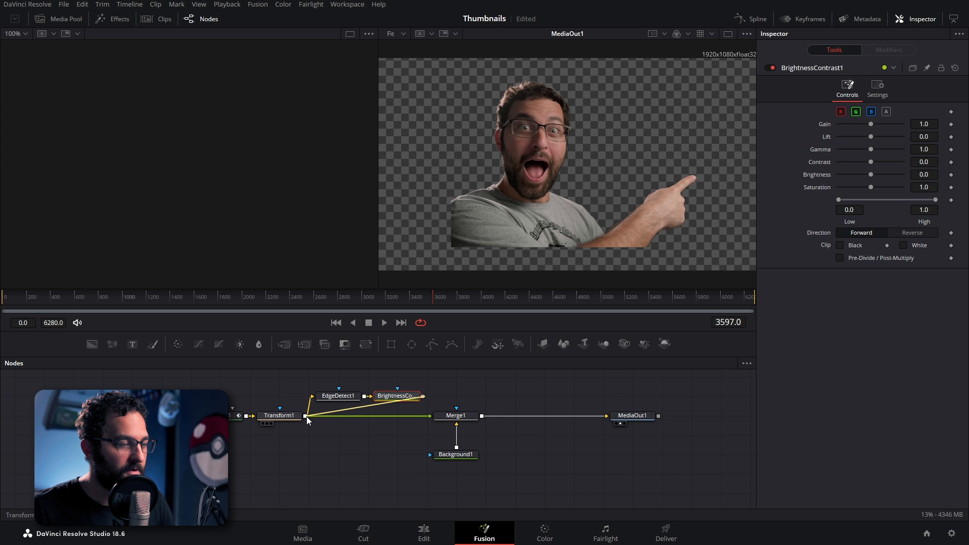
key(ctrl+t)
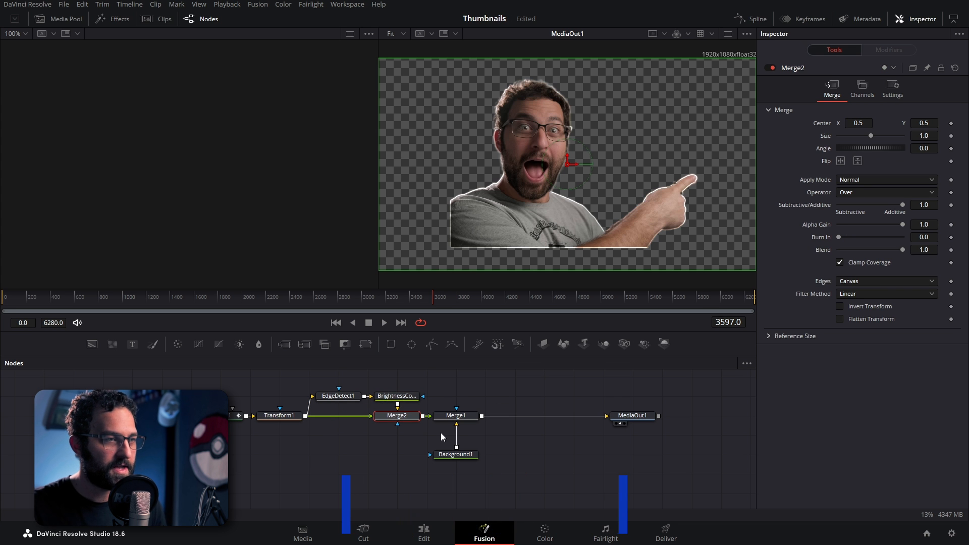
Step: Set EdgeDetect1 to Grayscale Edges in blue (0.394, 0.417, 0.929), edge width 0.157, brightness 3.583, and BrightnessContrast1's Gain to 2.97
click(341, 395)
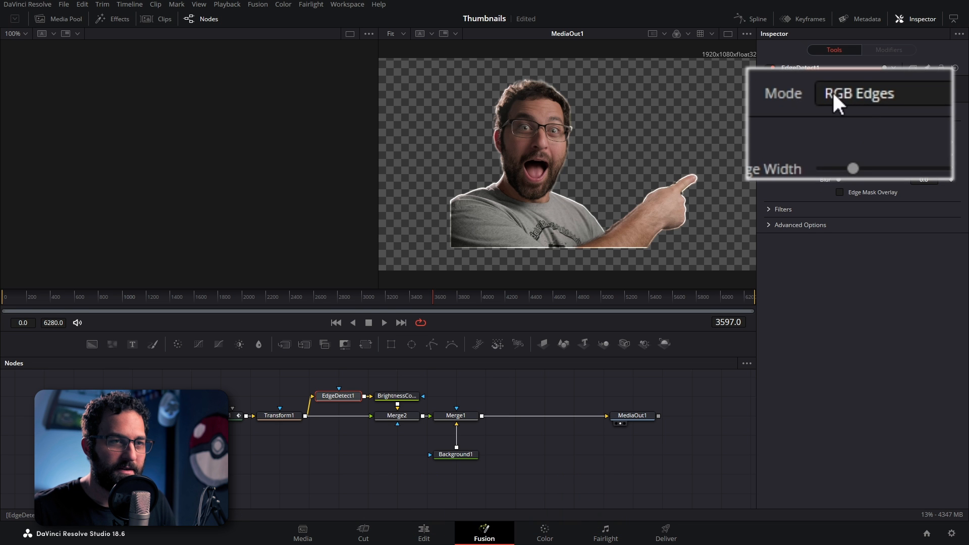
click(861, 92)
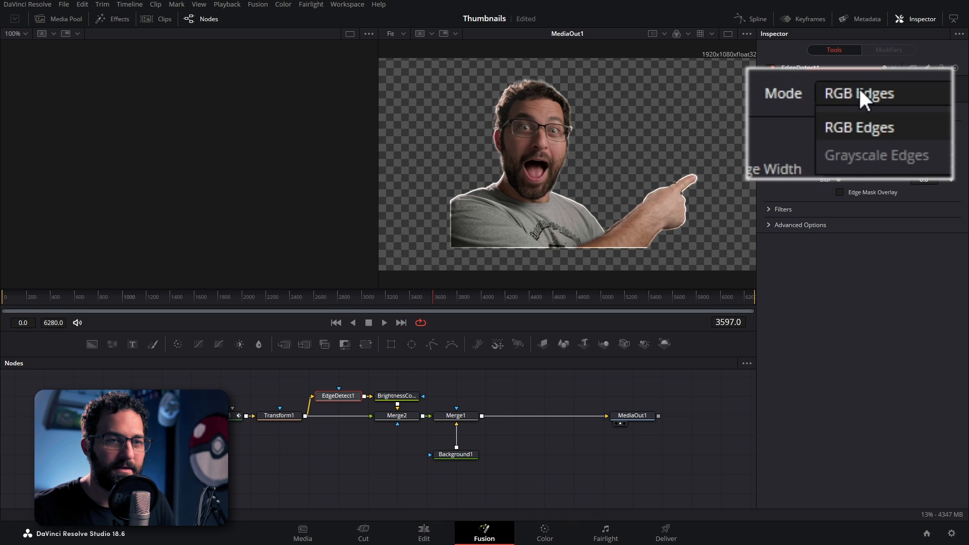
click(850, 153)
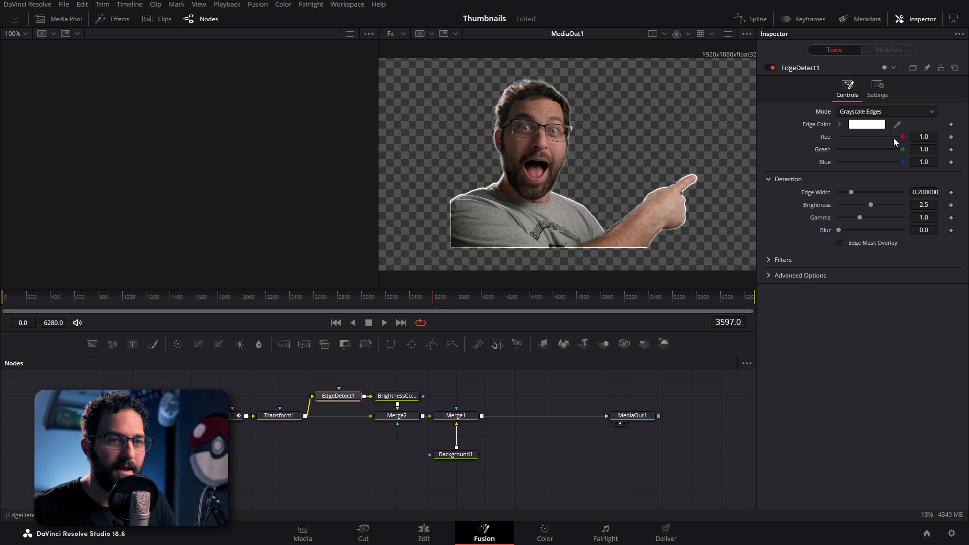
drag(900, 137, 897, 161)
drag(873, 190, 864, 189)
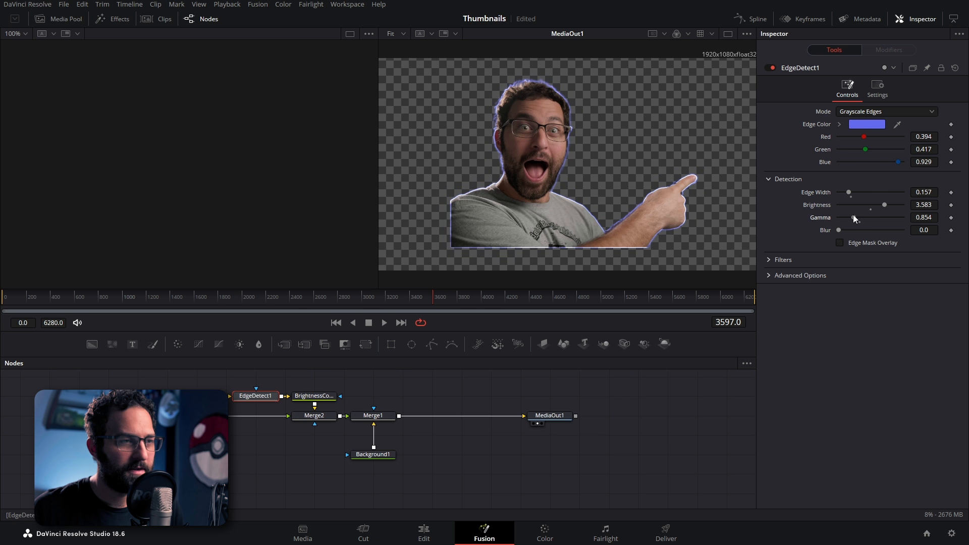
drag(852, 214, 849, 214)
click(319, 396)
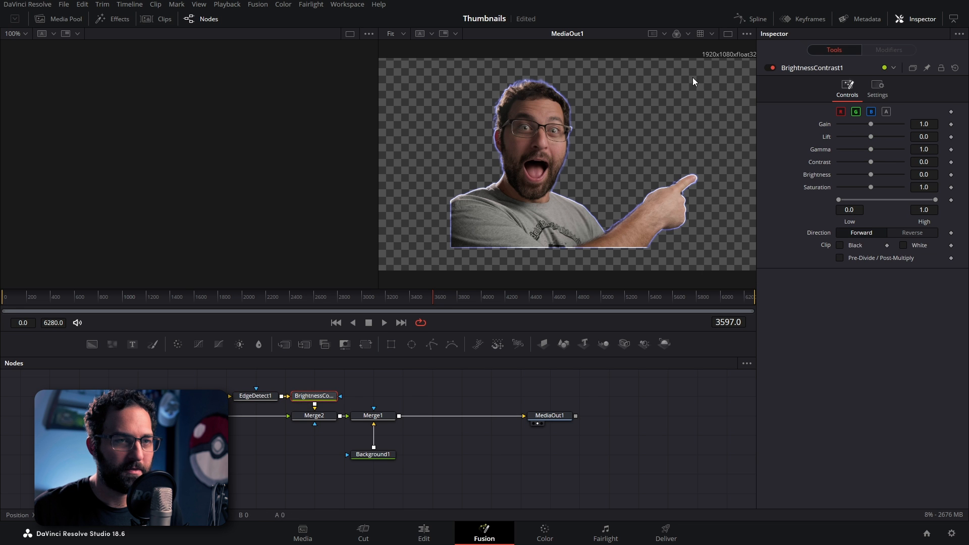
drag(872, 122, 888, 122)
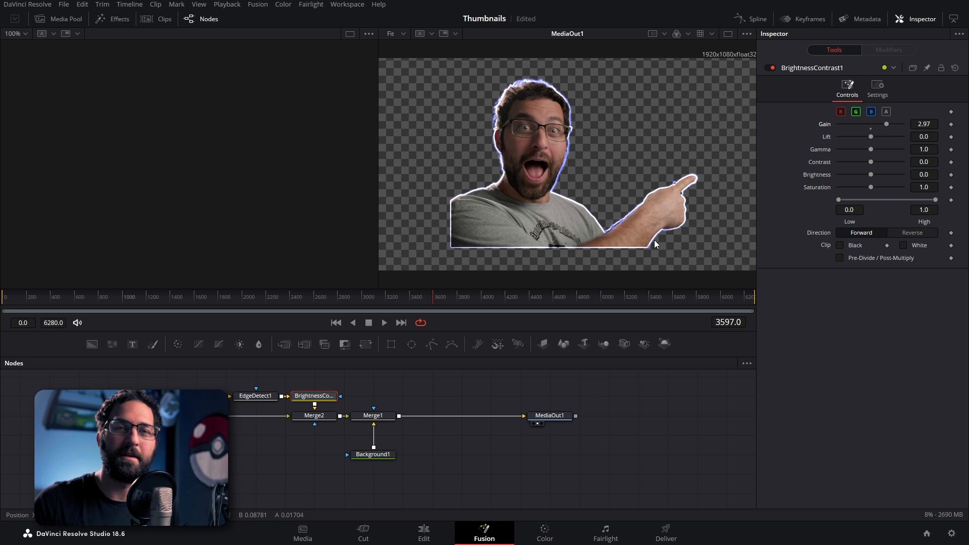
Step: Delete EdgeDetect1, BrightnessContrast1 and Merge2, replacing them with a Drop Shadow node after Transform1 with increased shadow strength
drag(316, 444, 269, 396)
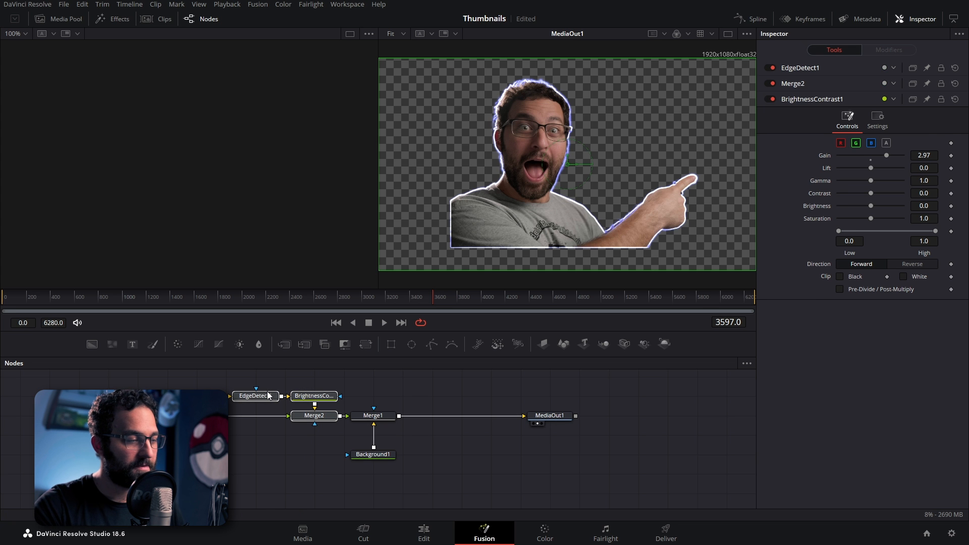
key(Delete)
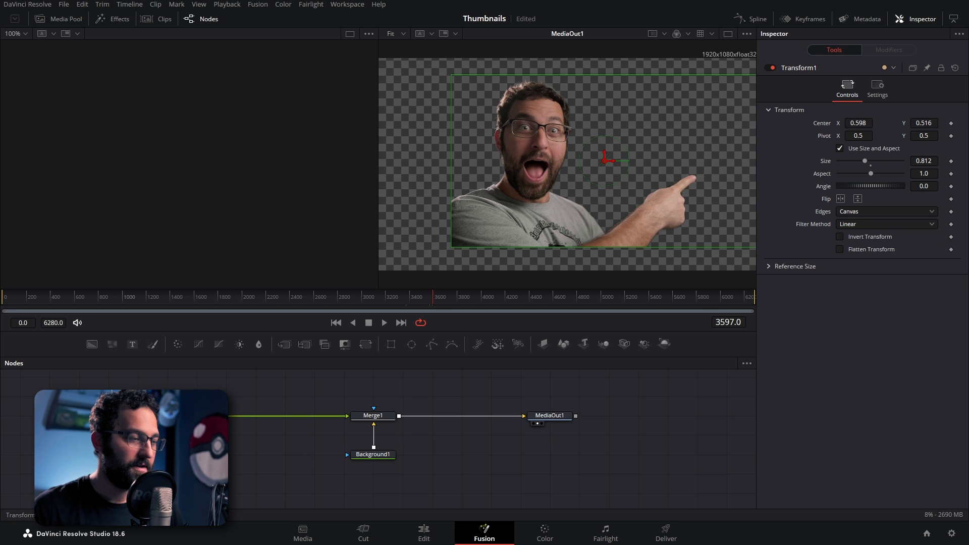
key(shift+space)
text(drop)
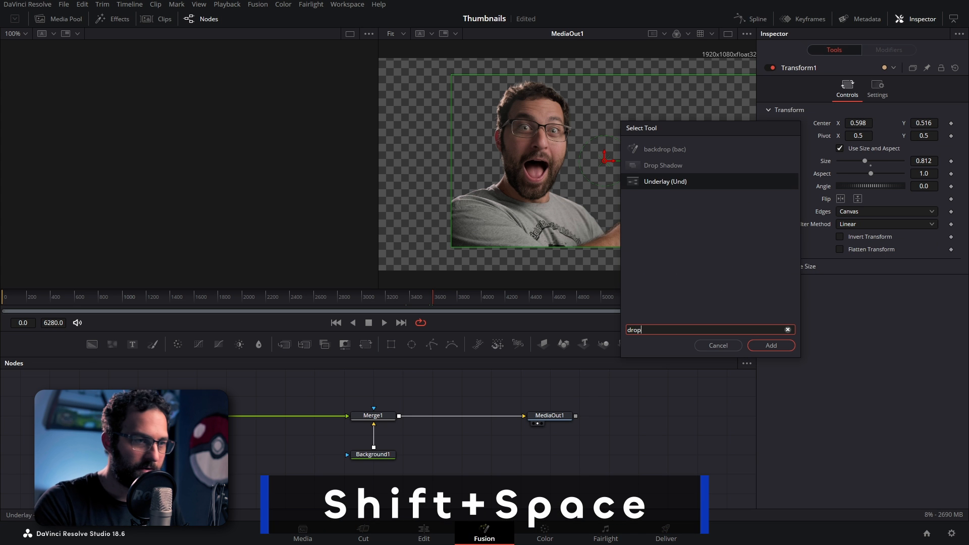
key(Up)
key(Return)
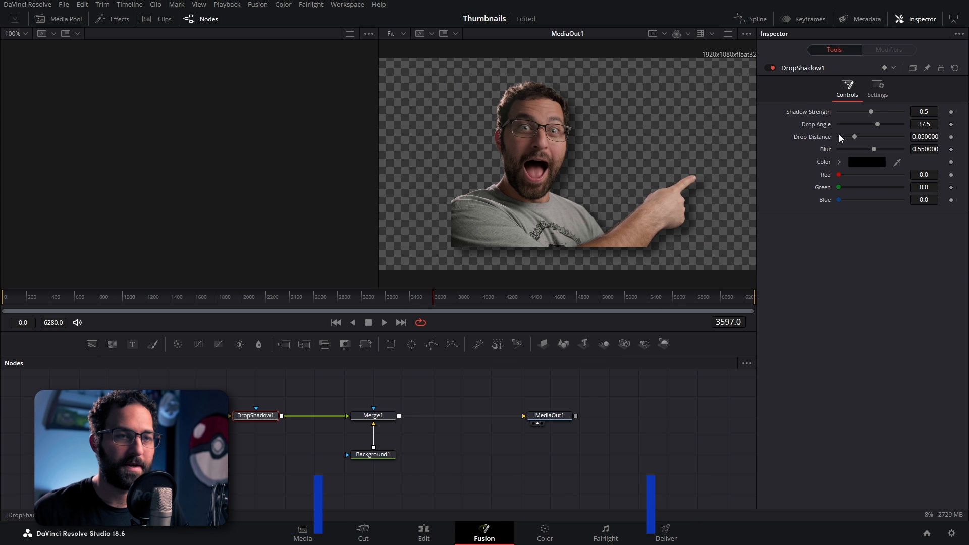
drag(863, 110, 878, 110)
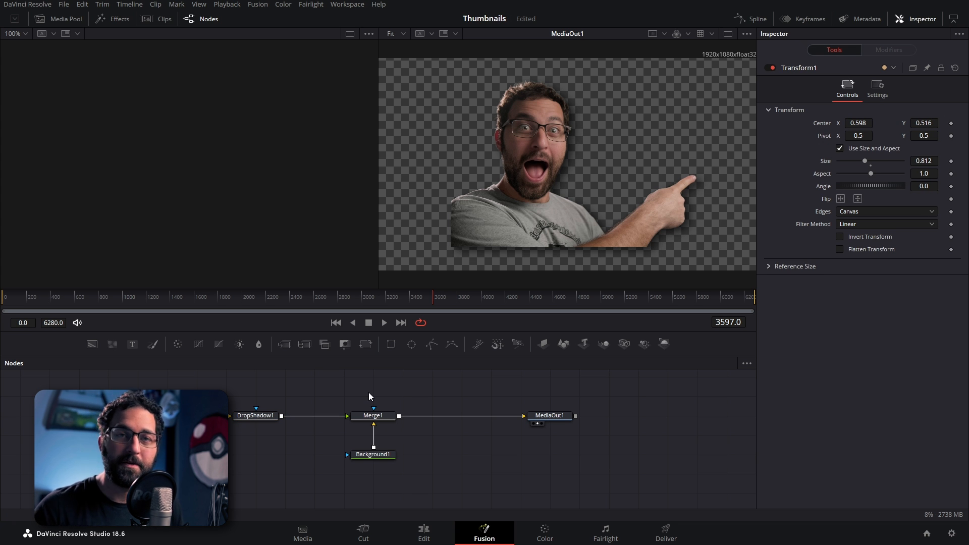
Step: Make room after DropShadow1, merge in a new Background node there, and swap the merge inputs so it sits behind the man
drag(368, 392, 567, 468)
drag(377, 422, 525, 423)
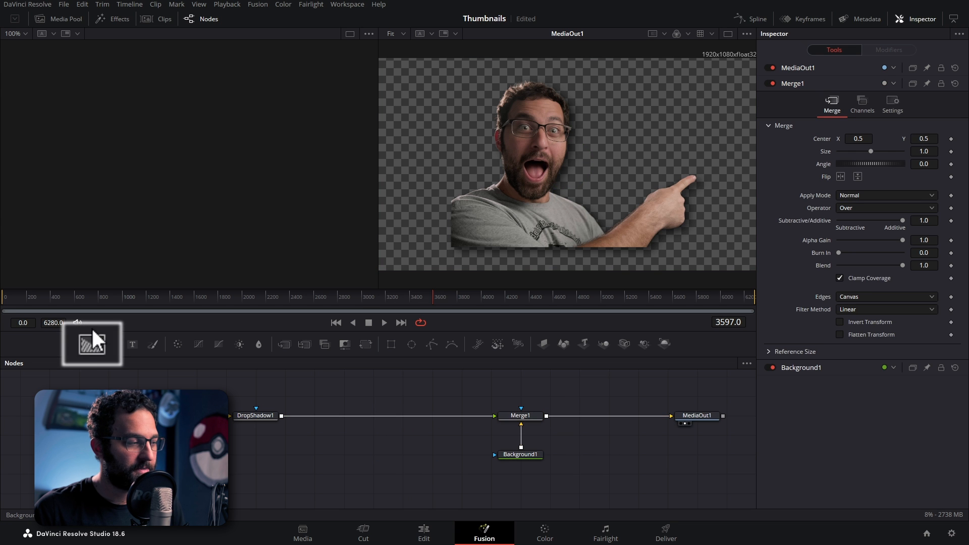
drag(87, 345, 281, 417)
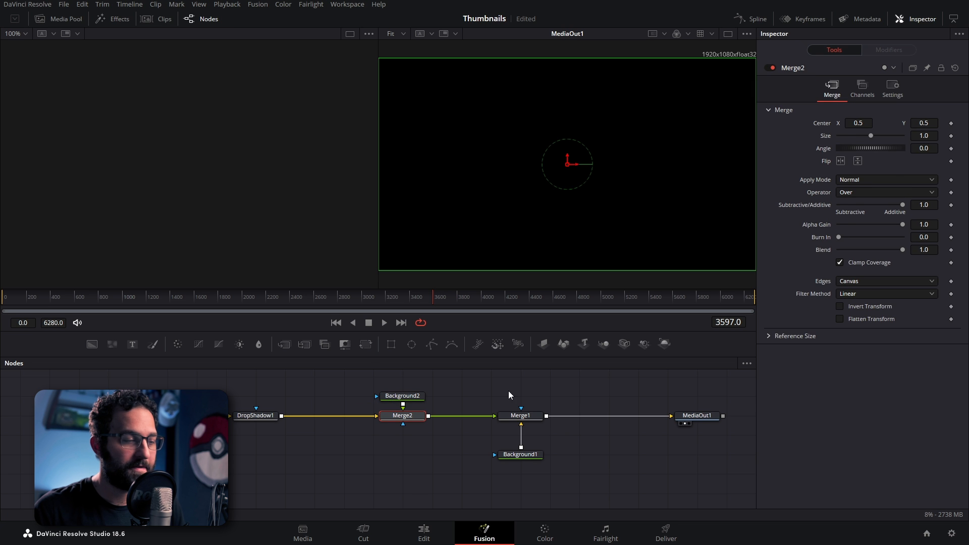
drag(402, 395, 402, 376)
click(413, 418)
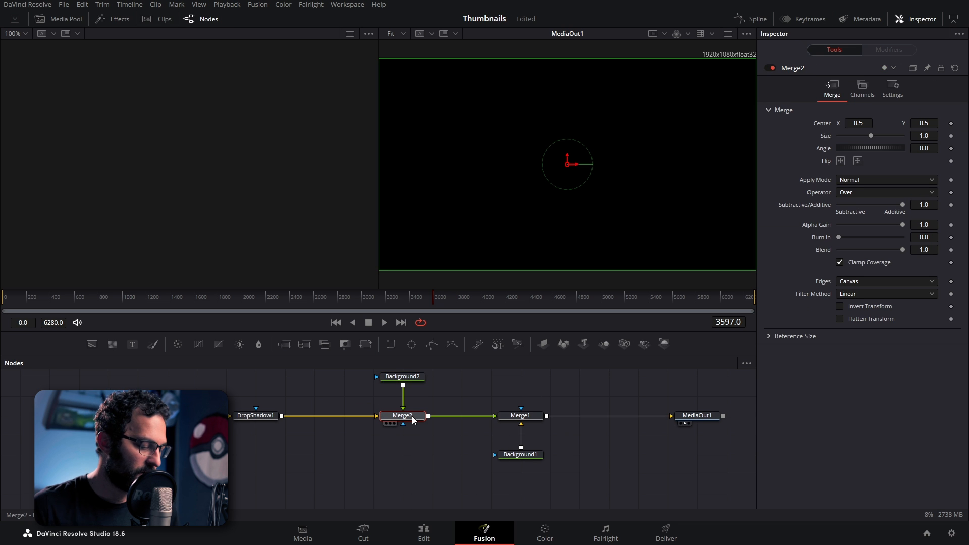
key(ctrl+t)
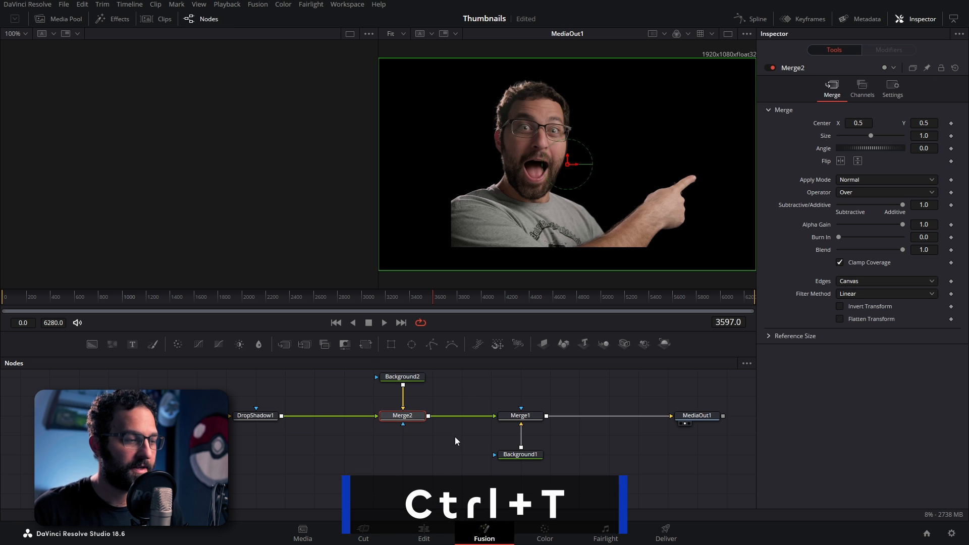
Step: Change Background2 to a linear Gradient and move its start point to the frame's top centre, about X 0.5, Y 1.02
click(410, 378)
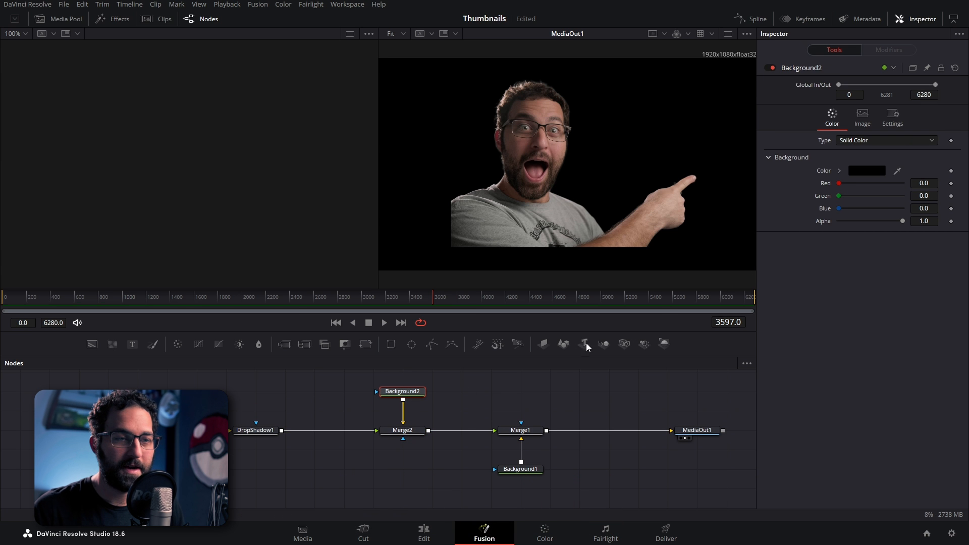
click(862, 140)
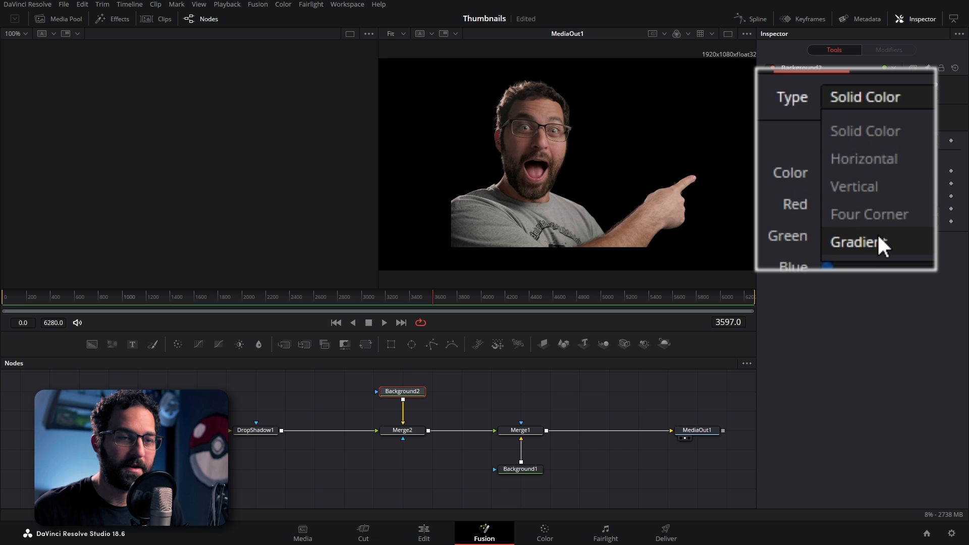
click(857, 195)
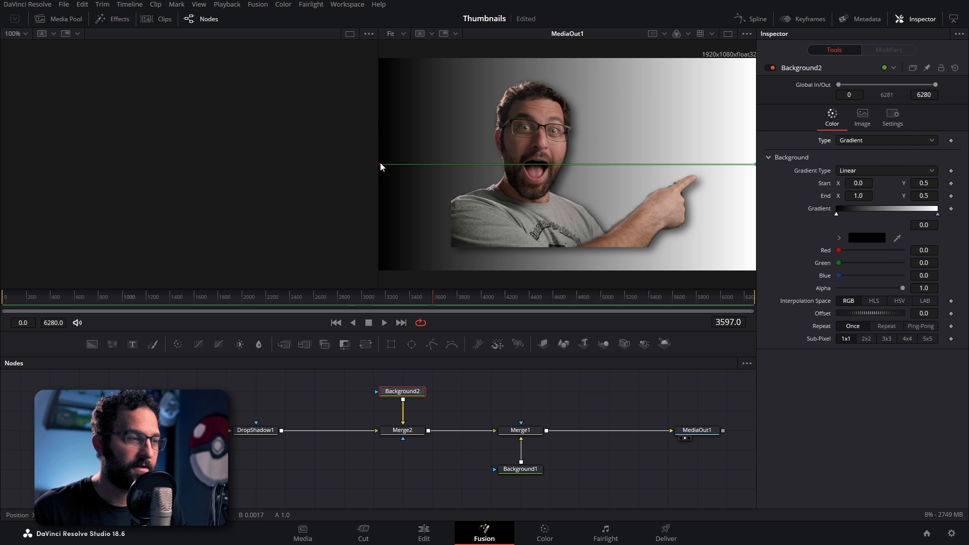
drag(378, 162, 564, 52)
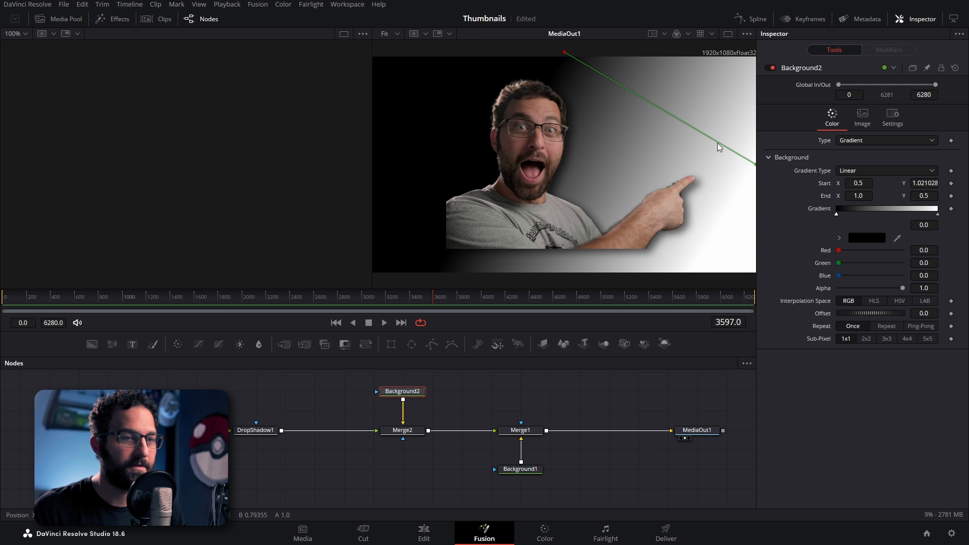
Step: Make Background2's gradient run vertically by setting Start Y to 1 and the End point to X 0.5, Y 0
click(857, 183)
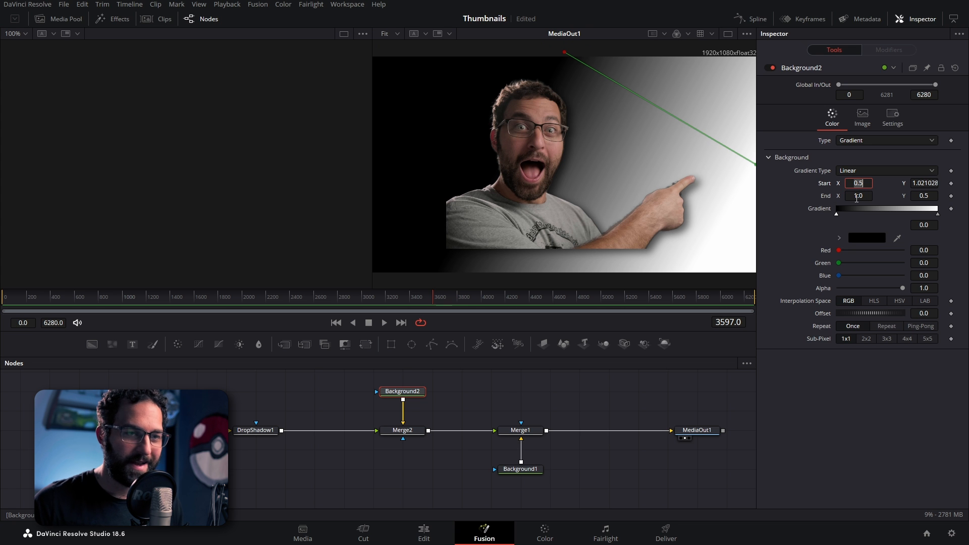
key(Tab)
key(Tab)
text(0.5)
key(Tab)
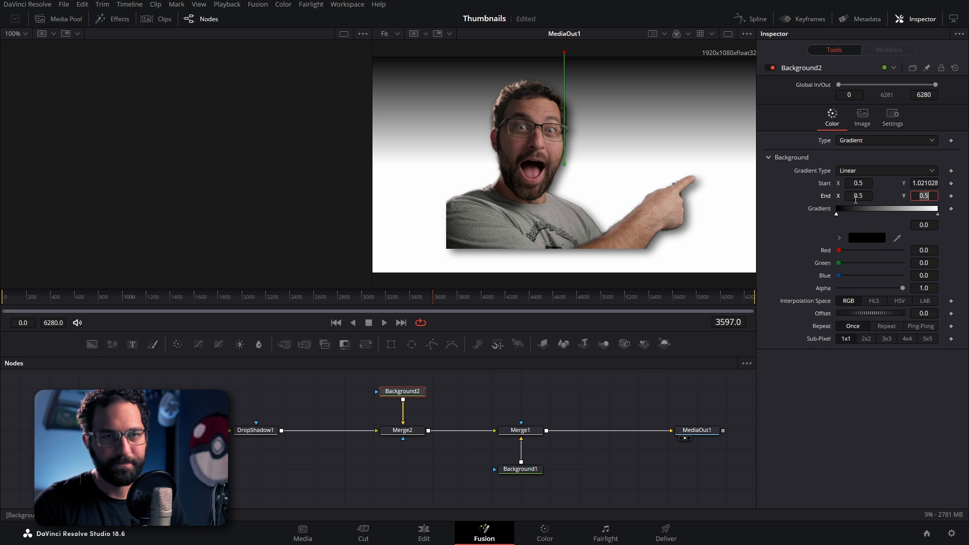
click(927, 183)
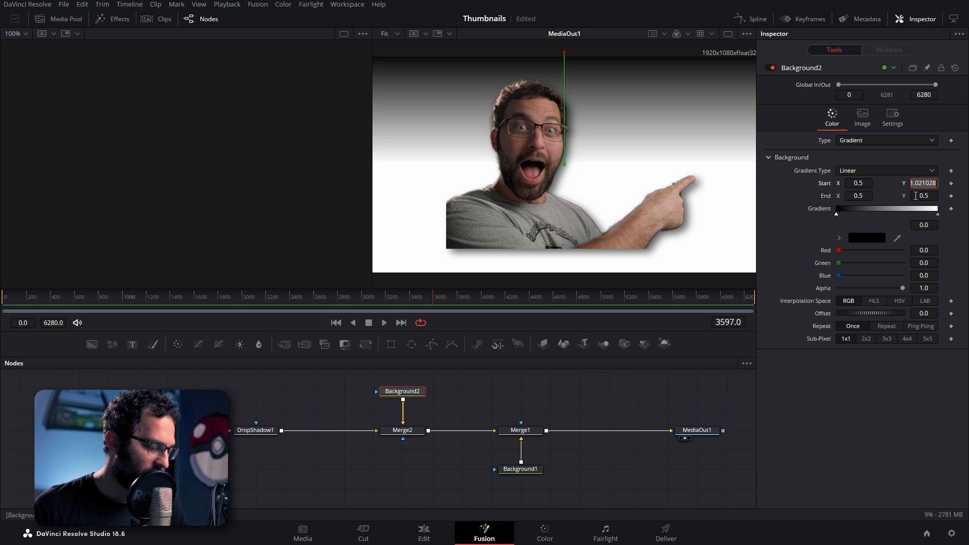
text(1)
key(Return)
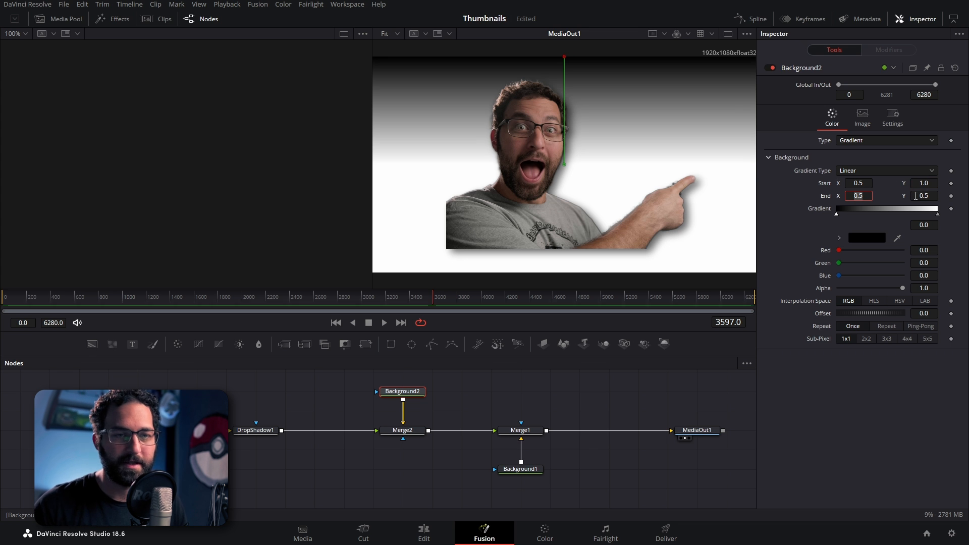
click(933, 198)
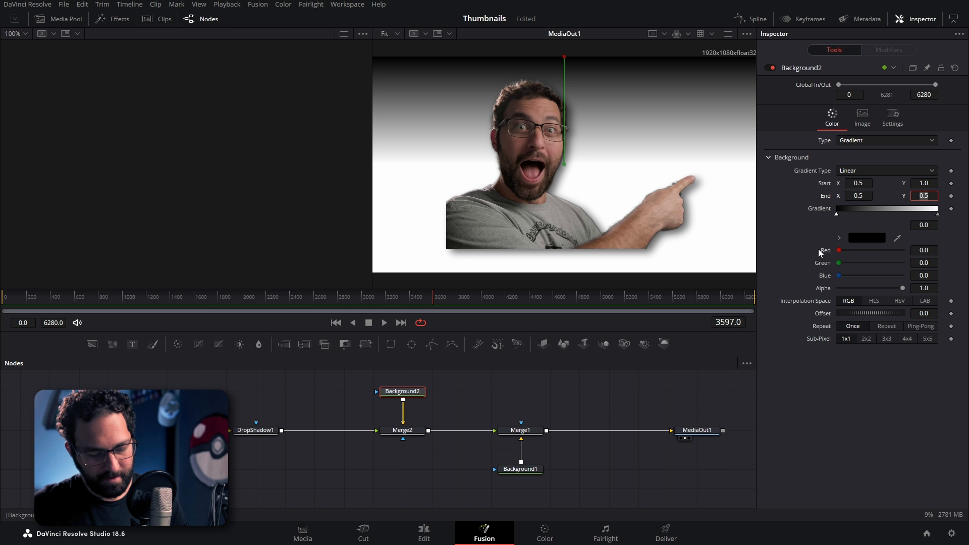
text(0)
key(Return)
Step: Set the gradient's first colour stop in Background2 to navy blue
mouse_move(836, 214)
mouse_down()
mouse_move(867, 216)
mouse_move(835, 217)
mouse_up()
mouse_move(937, 216)
mouse_down()
mouse_move(887, 216)
mouse_move(949, 219)
mouse_up()
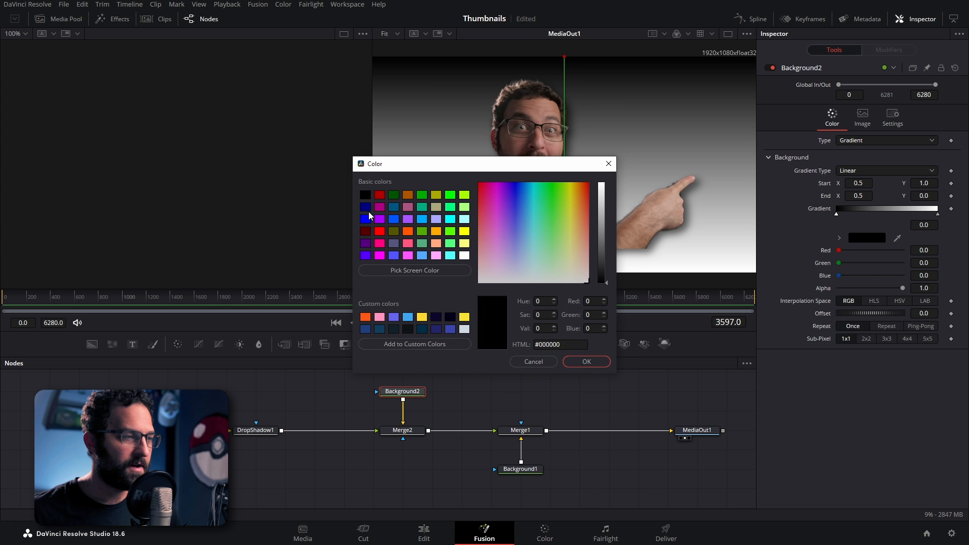
click(366, 207)
click(586, 361)
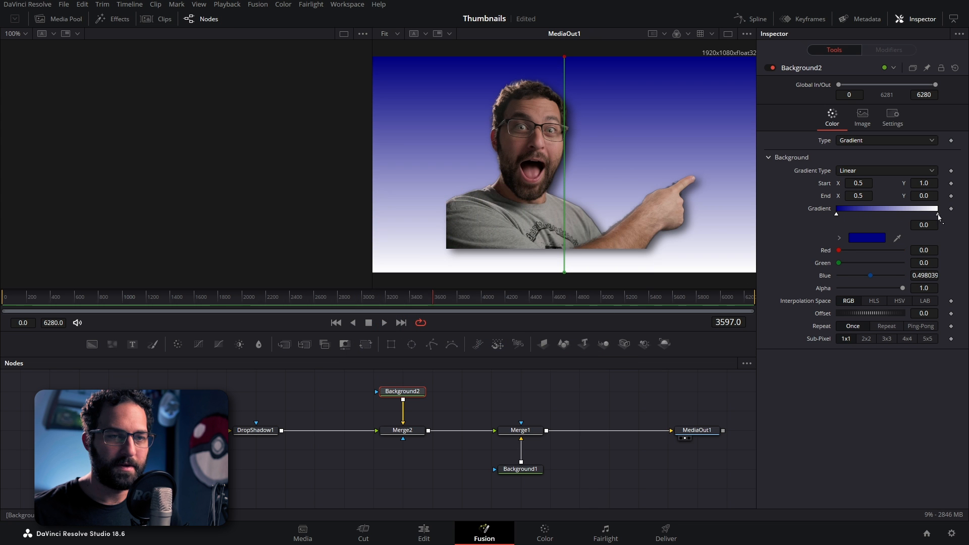
Step: Set the gradient's last colour stop to navy blue and darken it to almost black
click(937, 214)
click(865, 238)
click(365, 207)
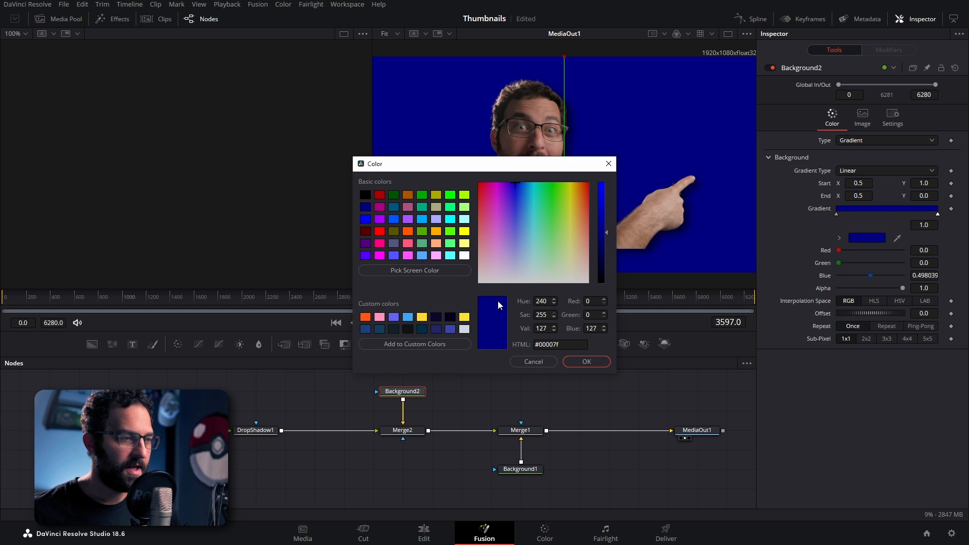
drag(607, 234, 603, 274)
click(586, 362)
Step: Darken the gradient's first colour stop to #00004a
click(837, 215)
click(866, 238)
click(607, 253)
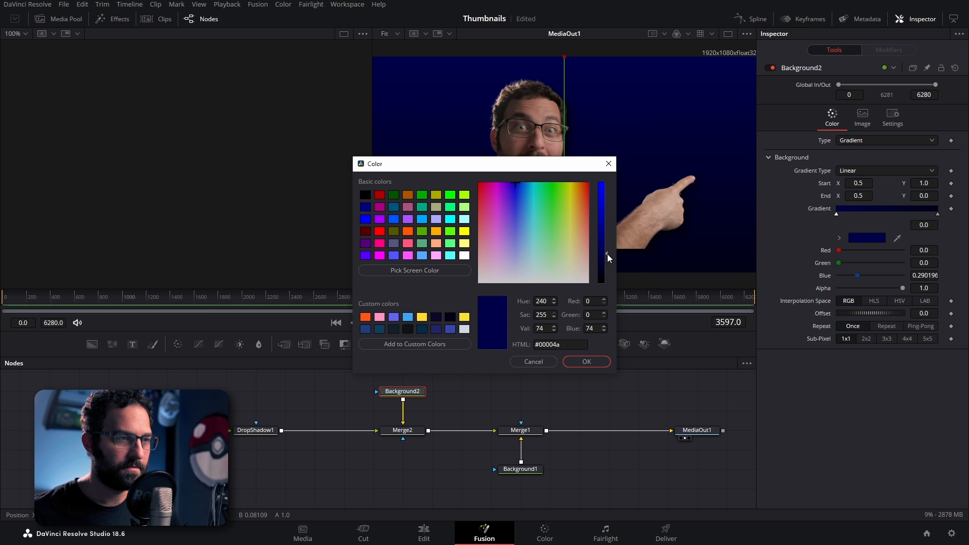
click(600, 360)
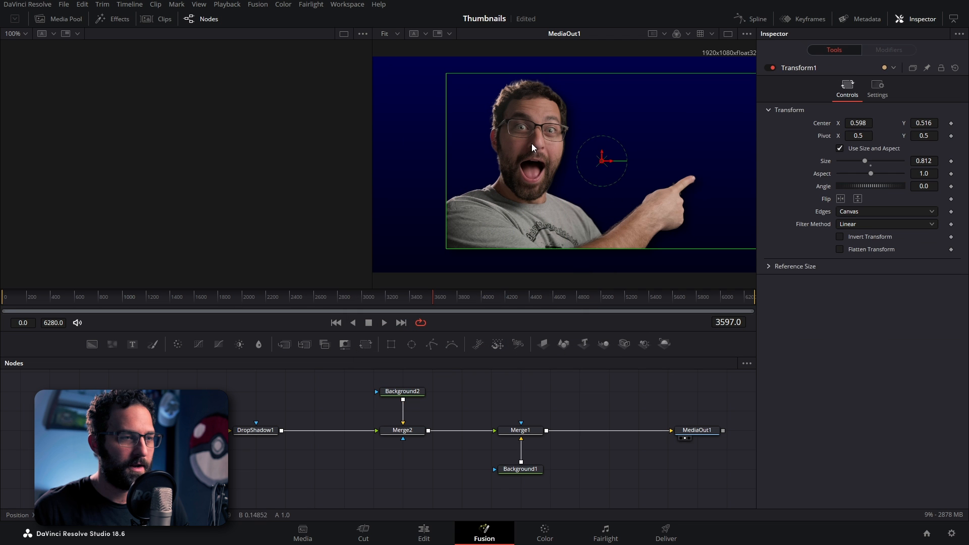
Step: Shift the man with Transform1 to Center X 0.392736, Y 0.520672, and move Background2 higher in the node graph to make room
drag(603, 162, 521, 151)
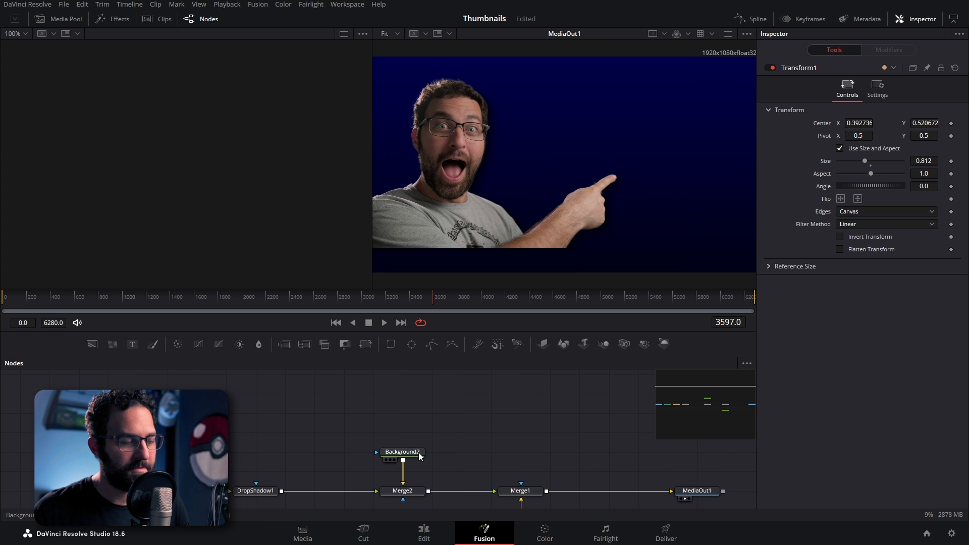
drag(419, 452, 417, 405)
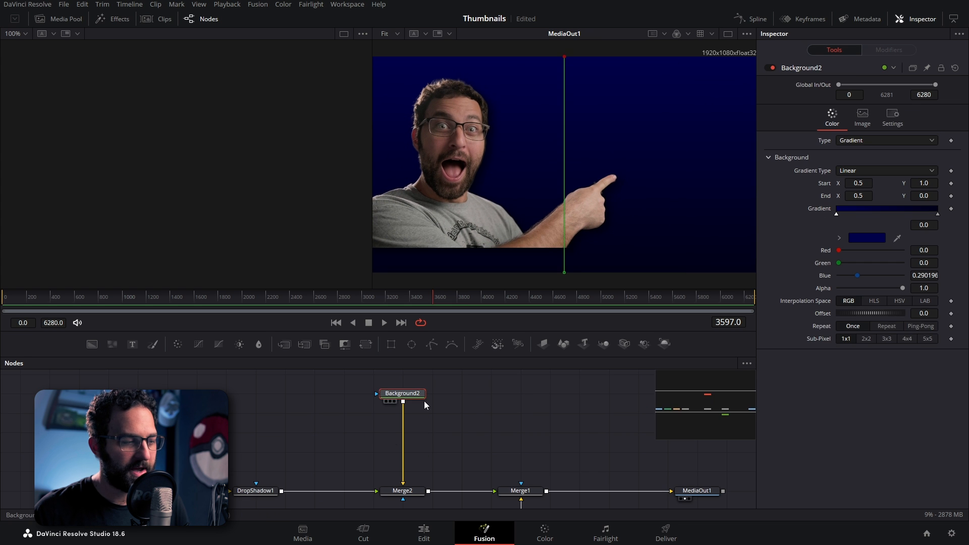
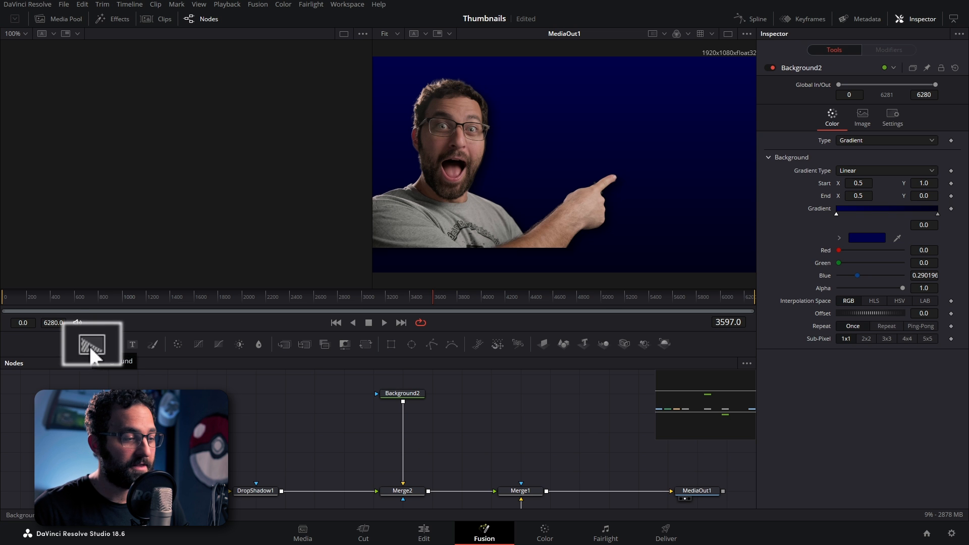
Step: Add a separate Background node, make it white with Red, Green and Blue at 1.0, and show it in the empty viewer
click(89, 344)
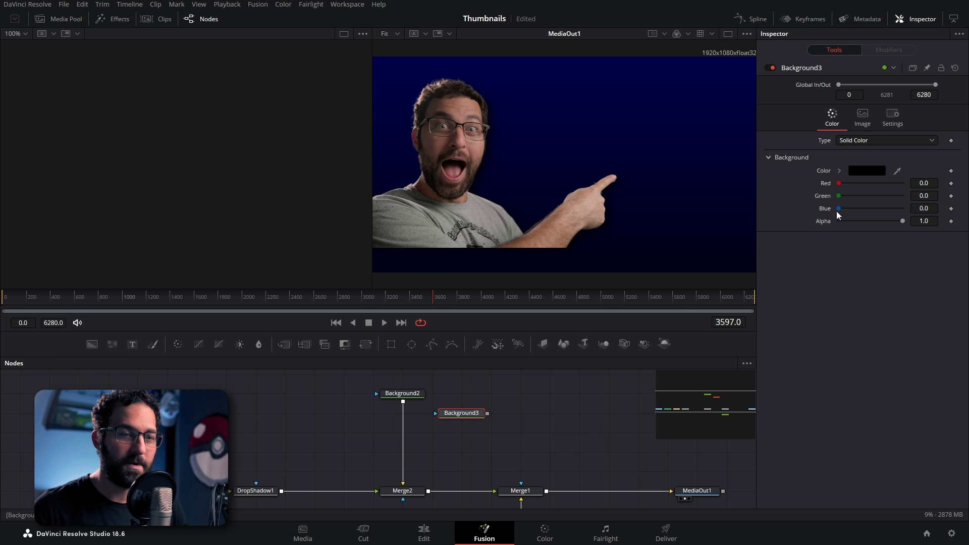
drag(838, 184, 870, 192)
drag(839, 196, 918, 197)
drag(838, 208, 934, 206)
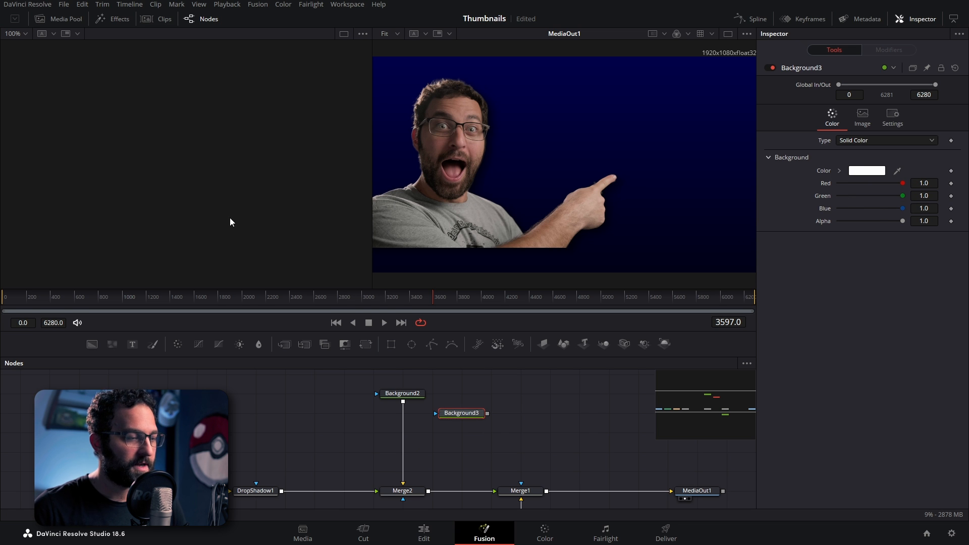
key(1)
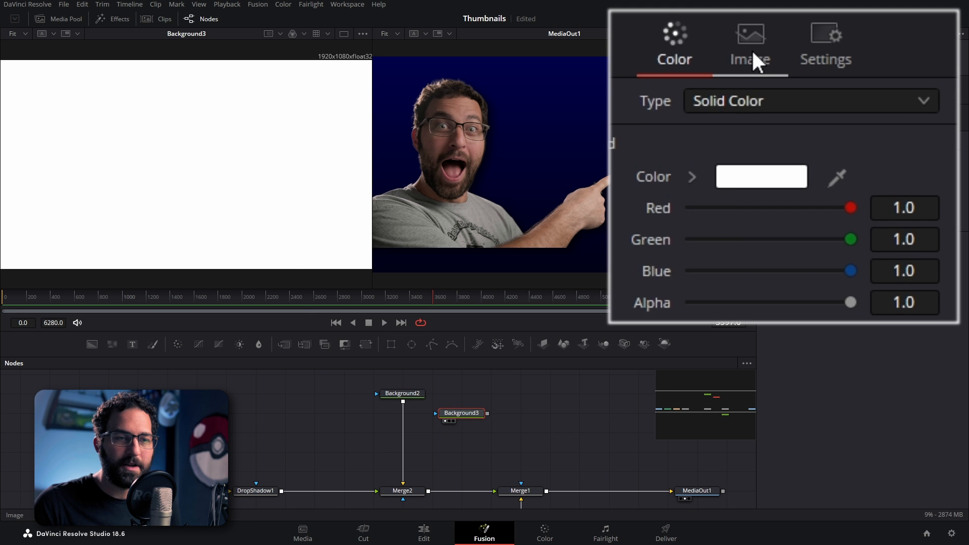
Step: Turn off Auto Resolution for the white Background3 node and set its image size to 48 wide by 30 high
click(750, 63)
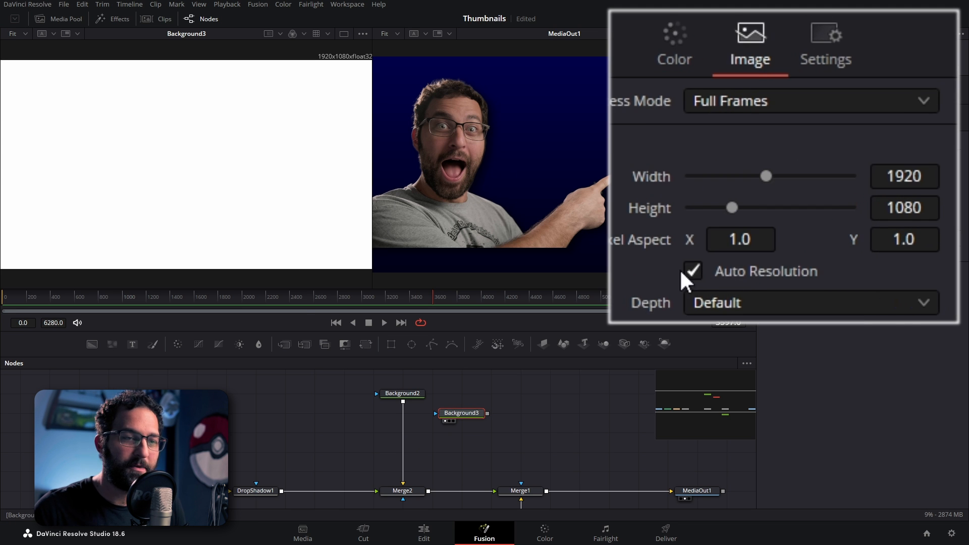
click(696, 274)
double_click(921, 178)
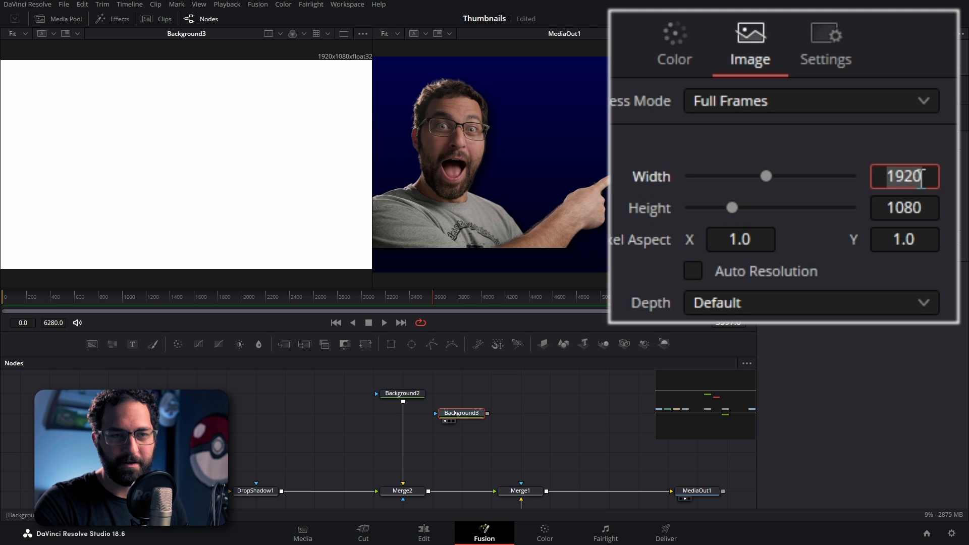
text(48)
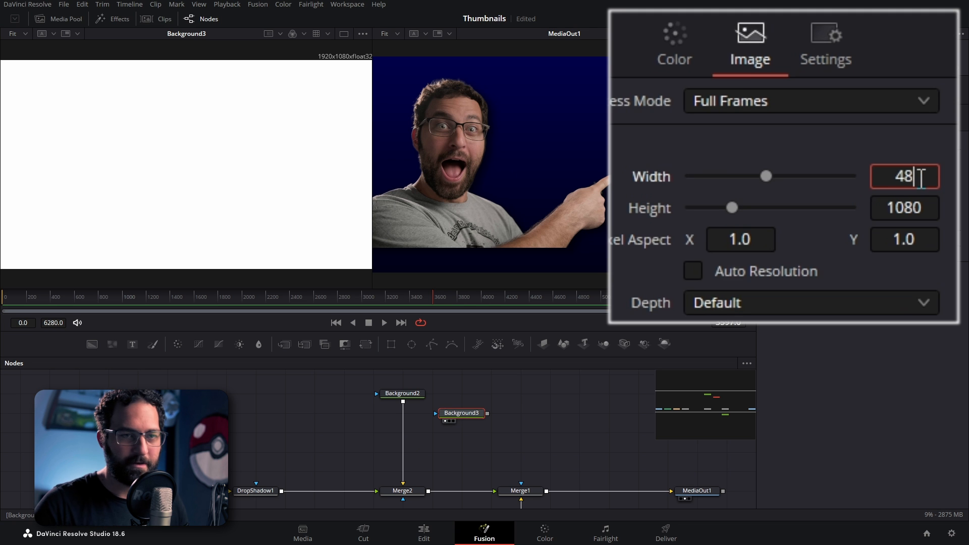
double_click(916, 214)
text(30)
key(Tab)
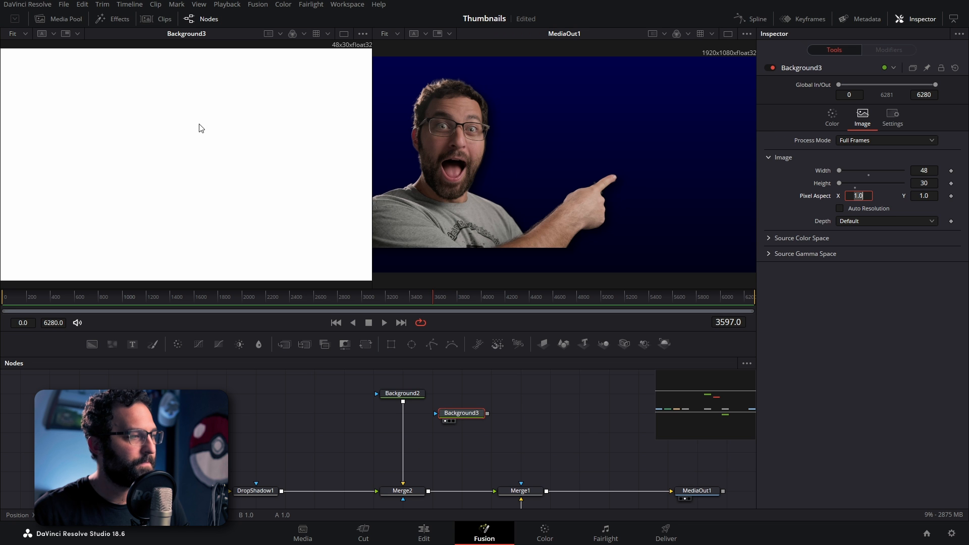
Step: Show the pixel grid in the viewer displaying Background3 and enable Snap to Pixel for its on-screen controls
right_click(183, 122)
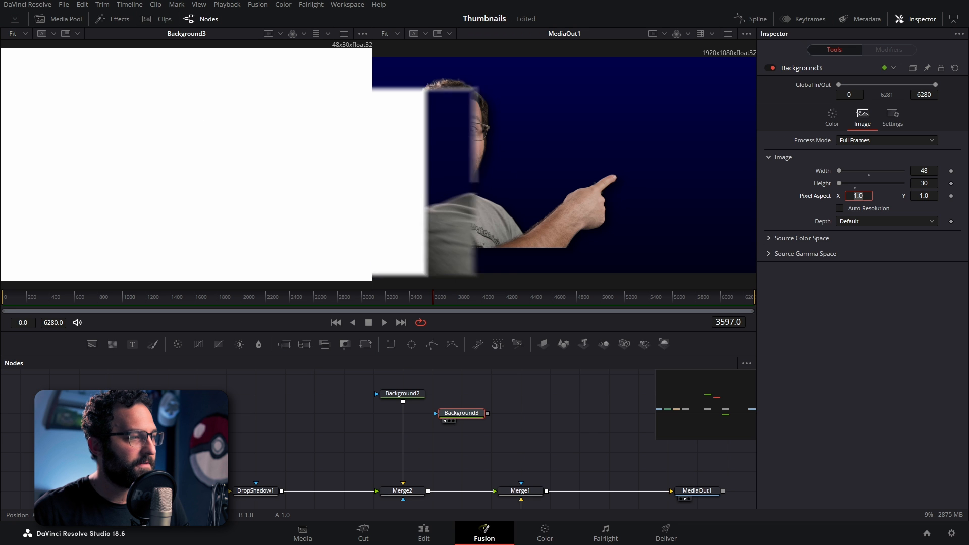
mouse_move(168, 108)
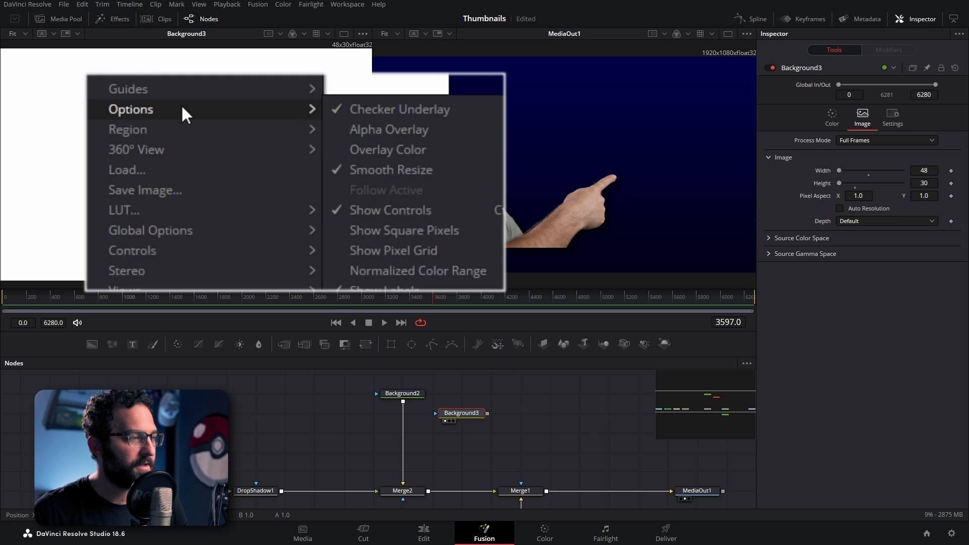
click(413, 248)
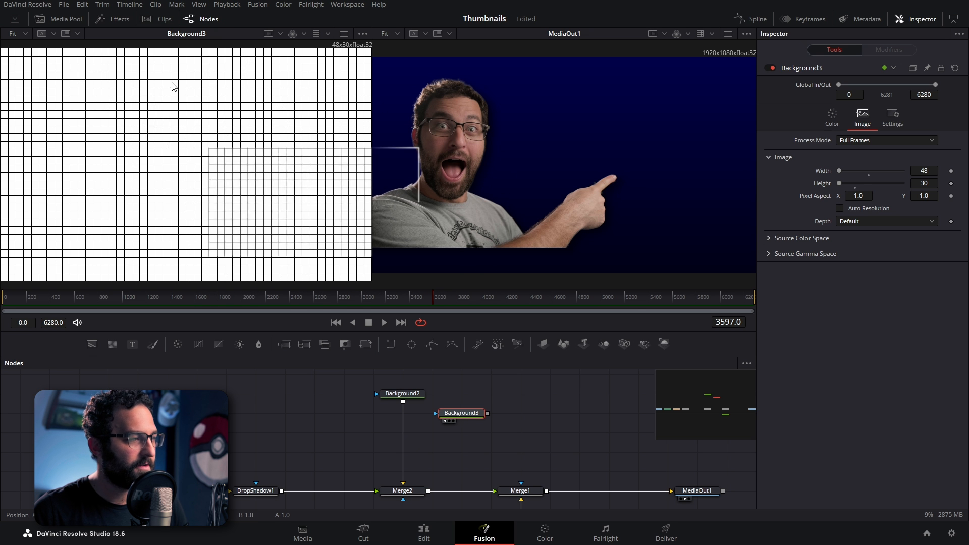
right_click(209, 87)
mouse_move(187, 181)
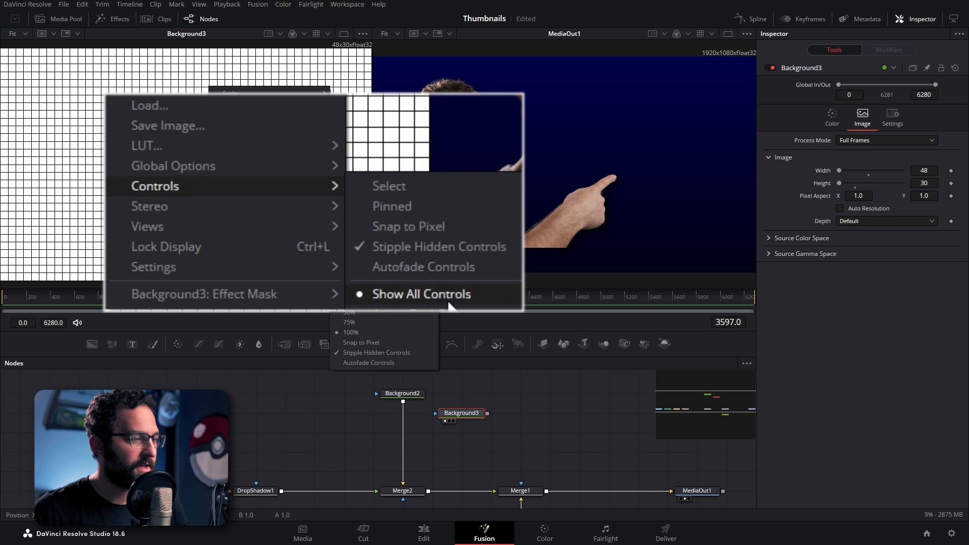
click(402, 226)
Step: Rename the Background3 node to Grid and move it in the node graph to the empty area above Merge1
key(F2)
text(Grid)
key(Return)
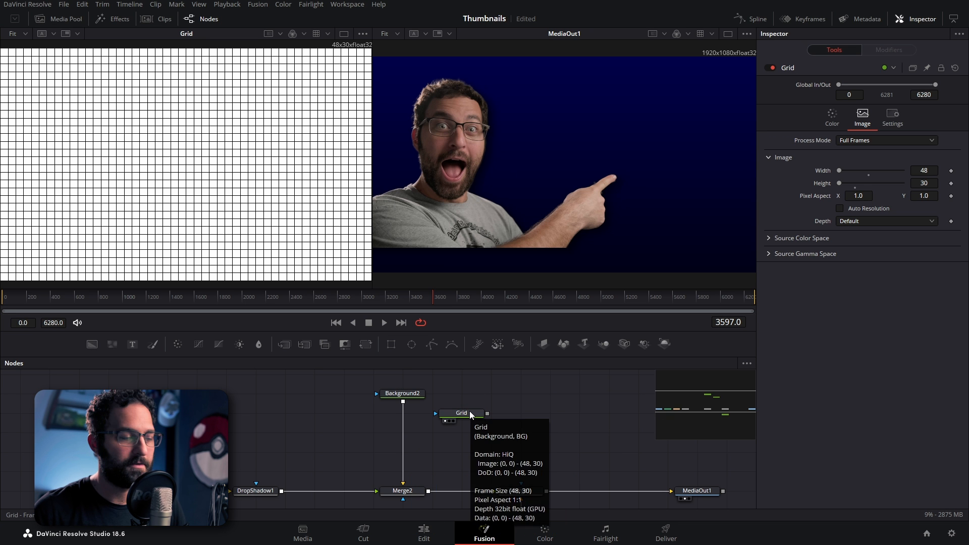
drag(470, 411, 557, 391)
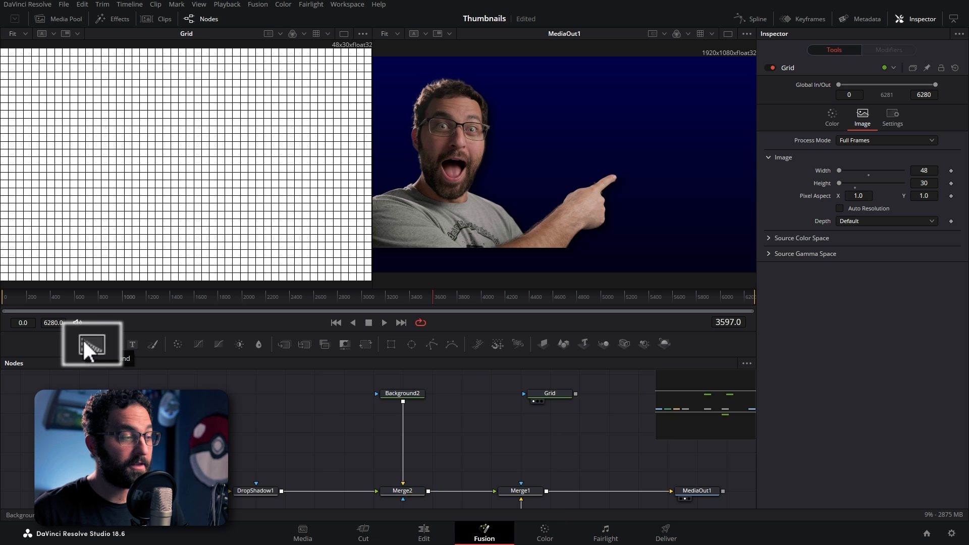
Step: Add a Background node beside Background2 and attach a Polygon mask to it
click(91, 344)
drag(490, 434, 463, 434)
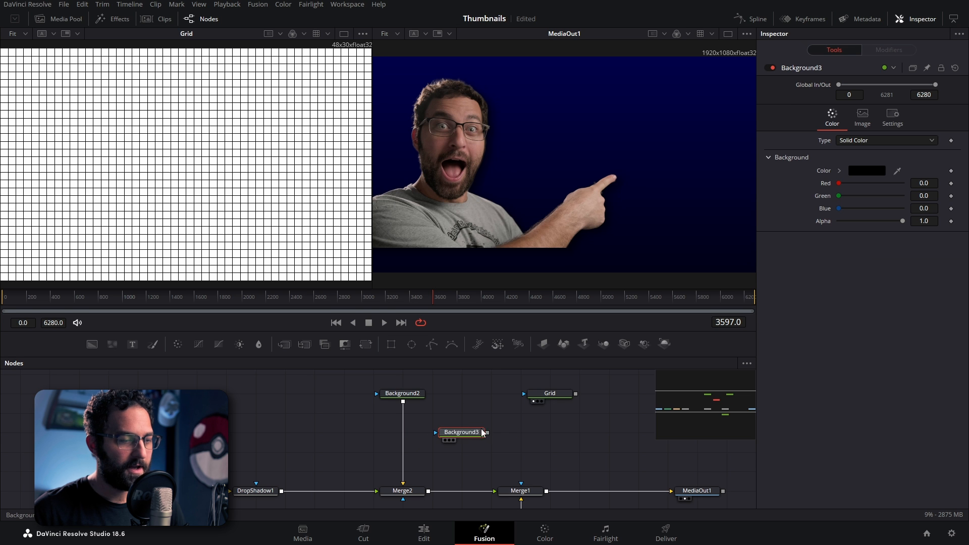
click(429, 346)
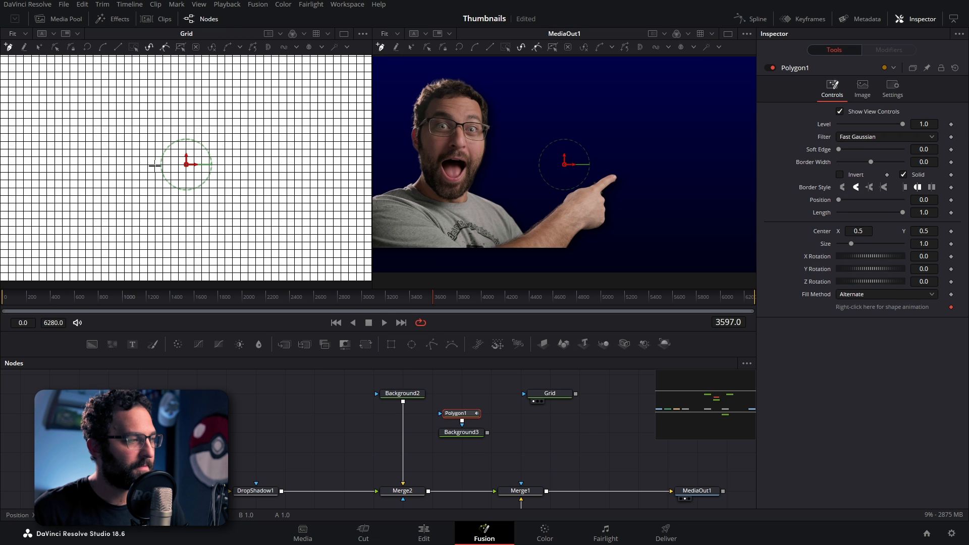
Step: Draw a closed triangular mask over the grid, with its tip left of center and its wide side near the frame's right edge
drag(134, 164, 171, 164)
click(357, 124)
click(358, 200)
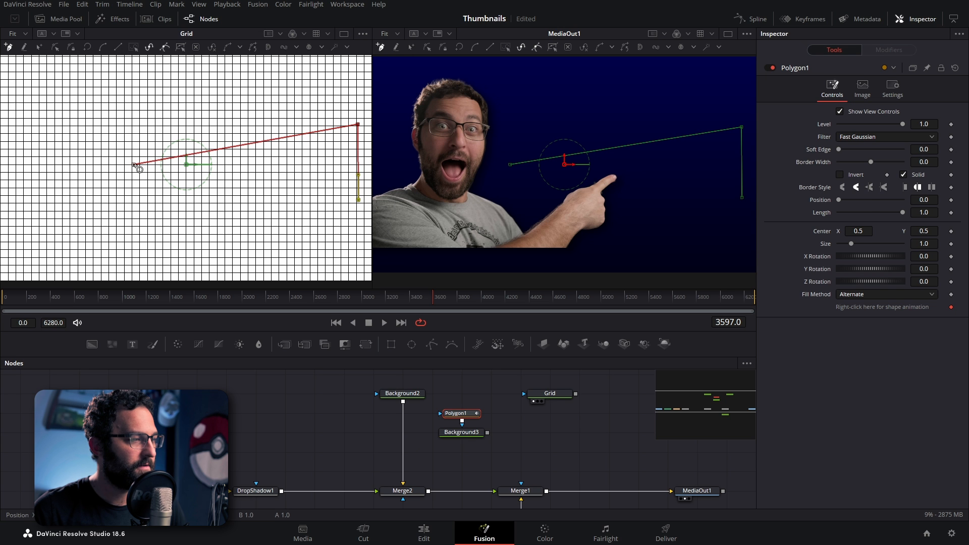
click(133, 164)
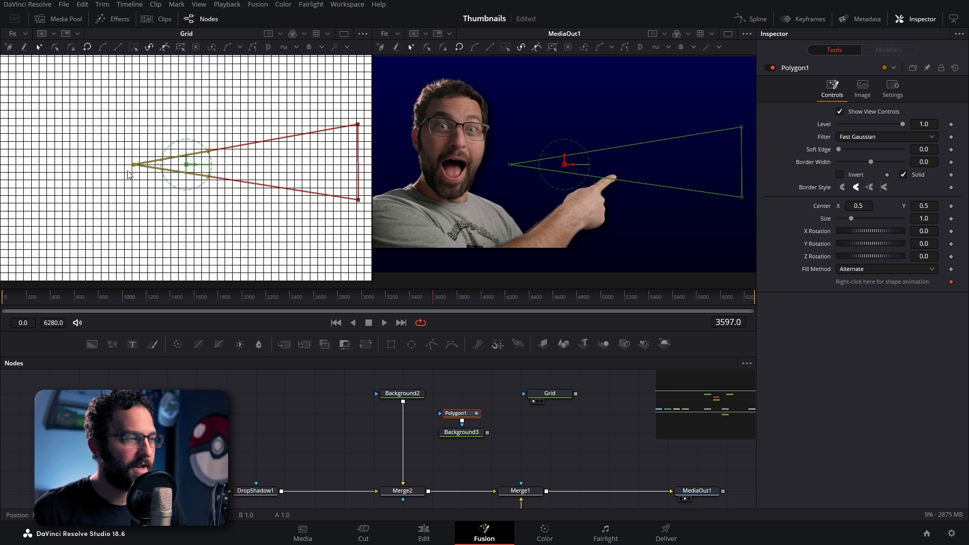
Step: Move the triangle's tip to the exact frame center and its two outer corners onto the frame's right edge, equally spaced vertically
drag(133, 165, 185, 167)
scroll(343, 204, right, 1)
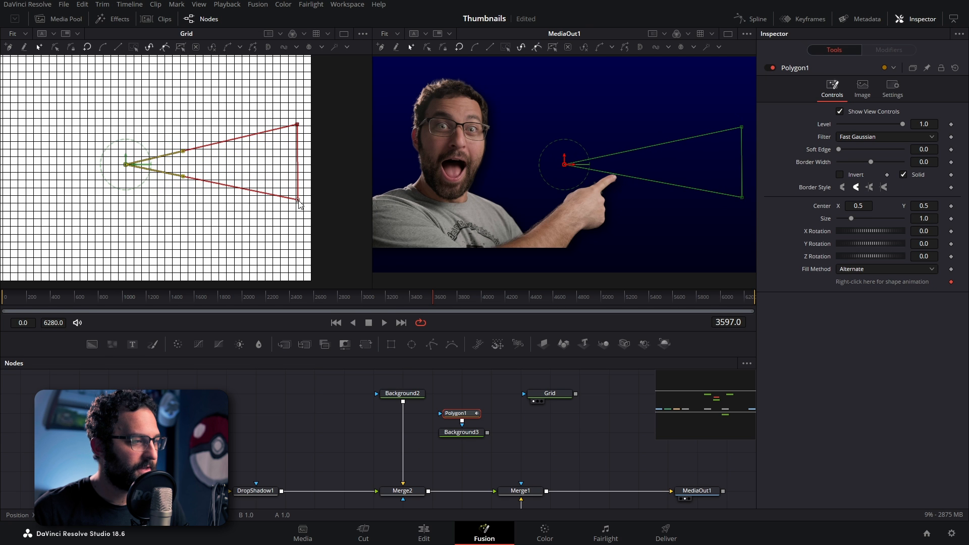
drag(299, 202, 309, 201)
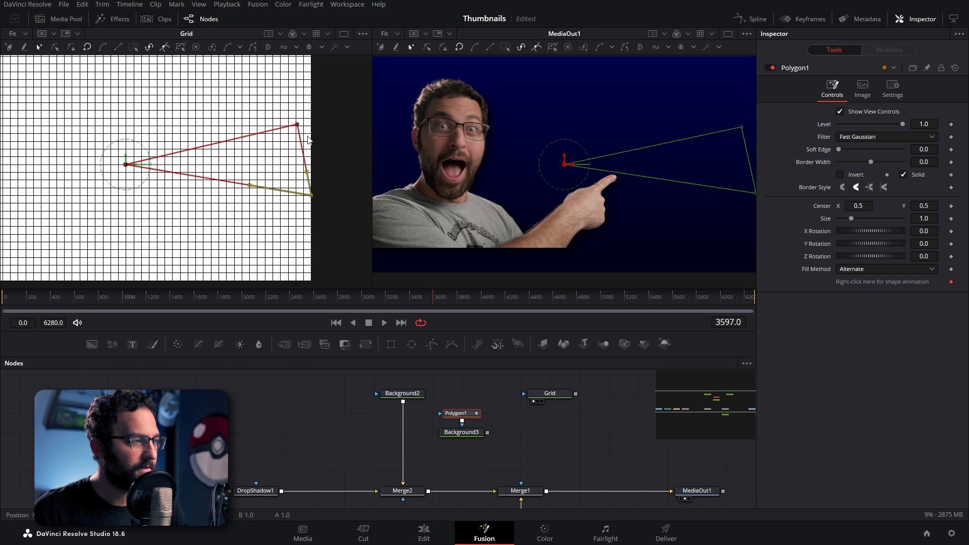
mouse_move(297, 124)
mouse_down()
mouse_move(313, 126)
mouse_move(313, 162)
mouse_move(313, 127)
mouse_up()
mouse_move(313, 195)
mouse_down()
mouse_move(312, 164)
mouse_move(311, 202)
mouse_up()
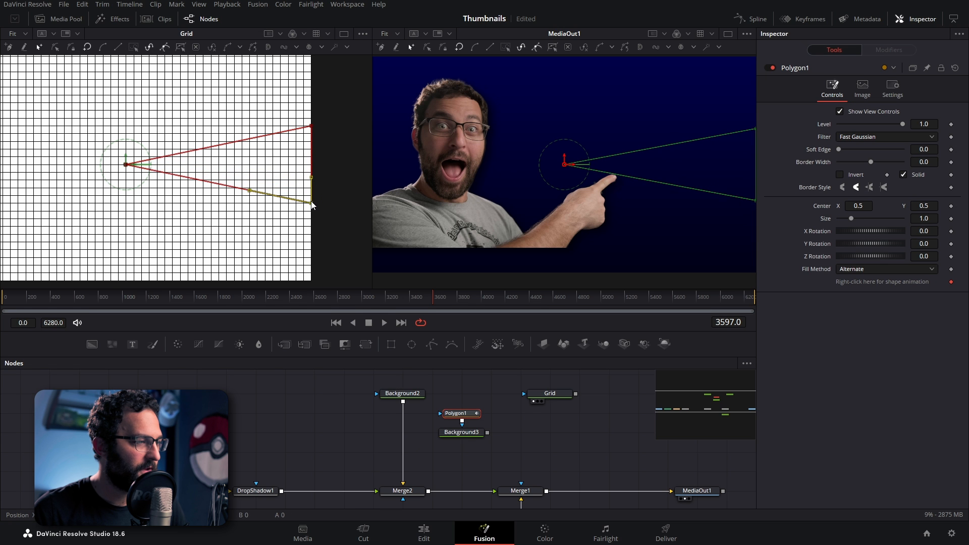
click(125, 165)
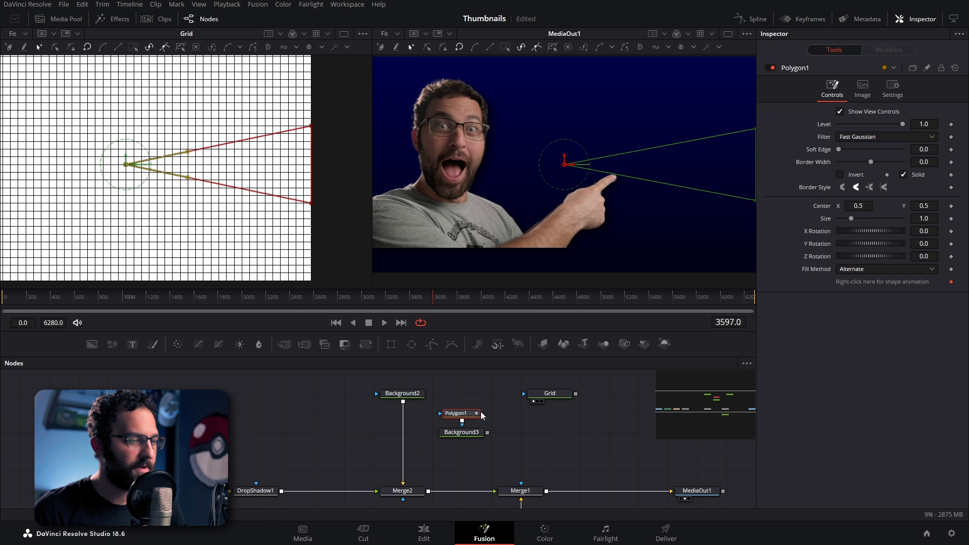
Step: Show the masked Background3 node in the viewer that displays the grid
click(468, 433)
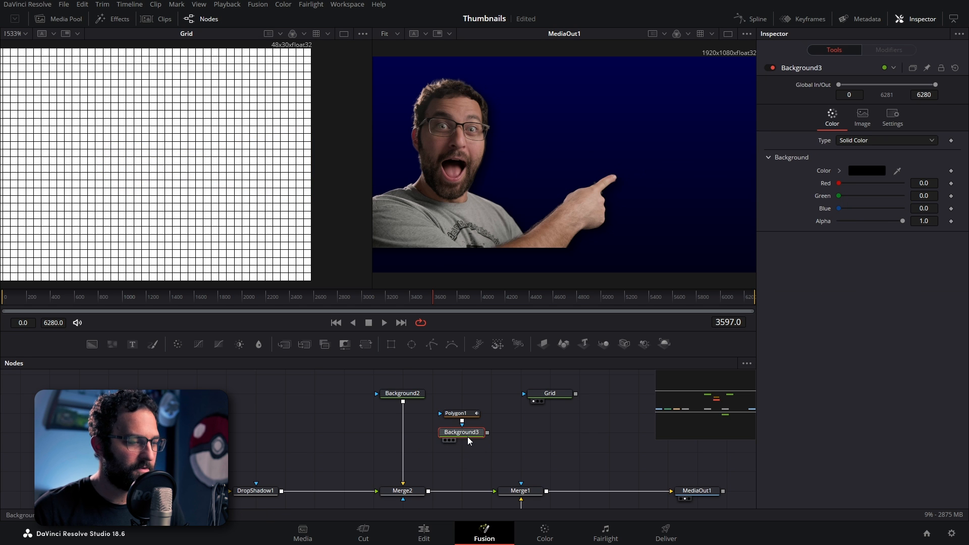
key(1)
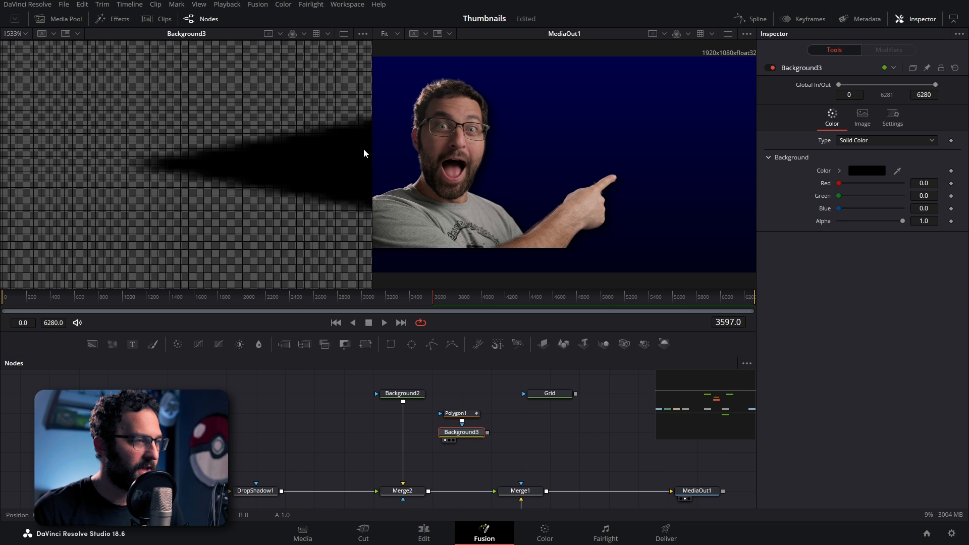
click(455, 413)
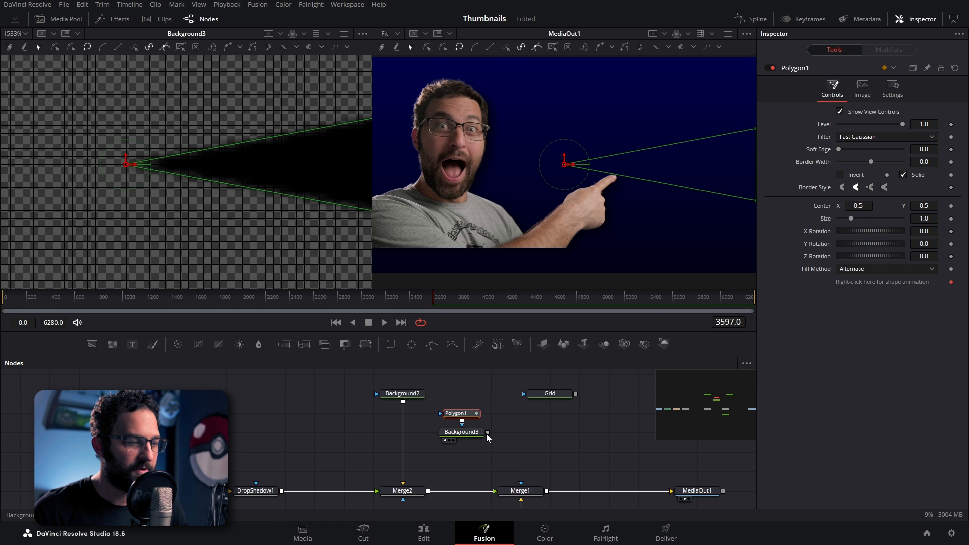
Step: Merge Background3 over Background2, place the new Merge below Background2, and move Background3 away to make room between them
drag(486, 434, 404, 402)
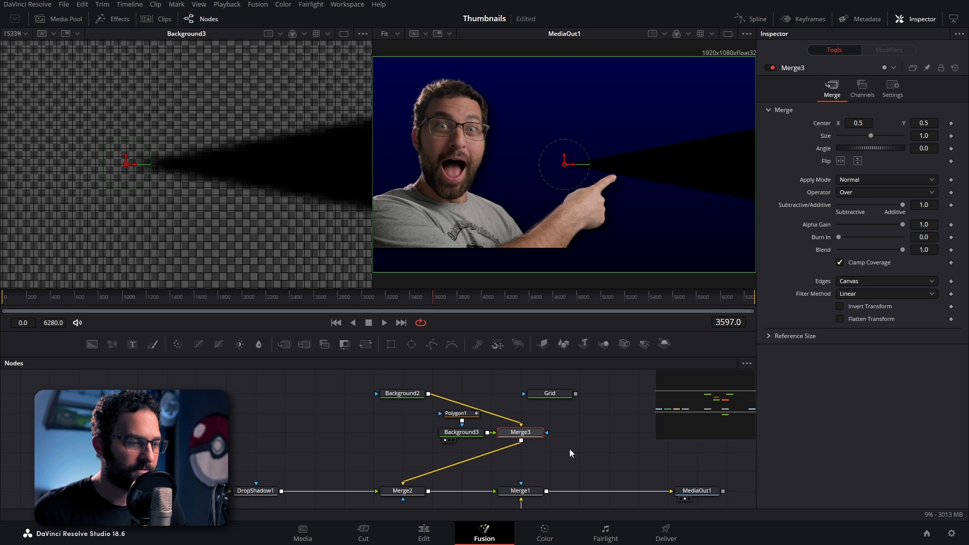
drag(541, 433, 422, 434)
click(537, 480)
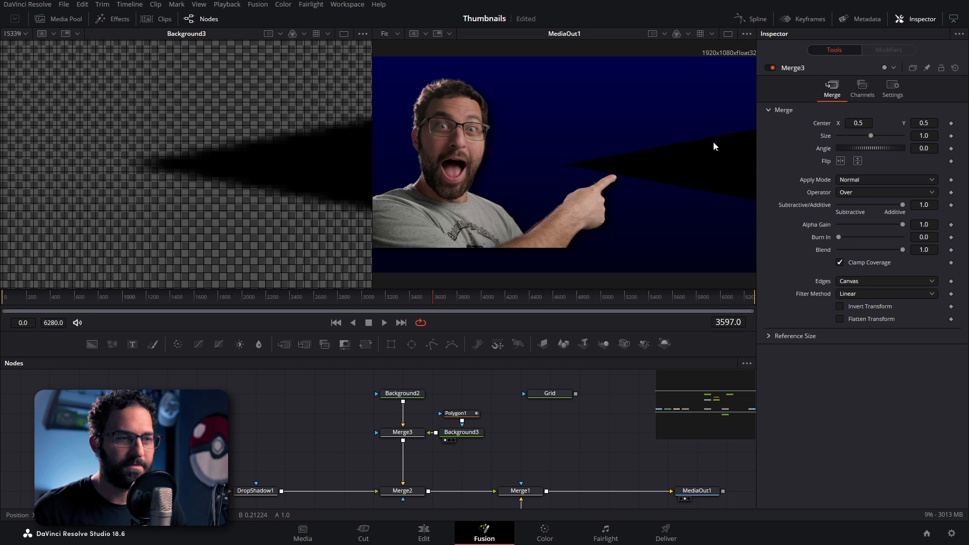
drag(468, 431, 529, 432)
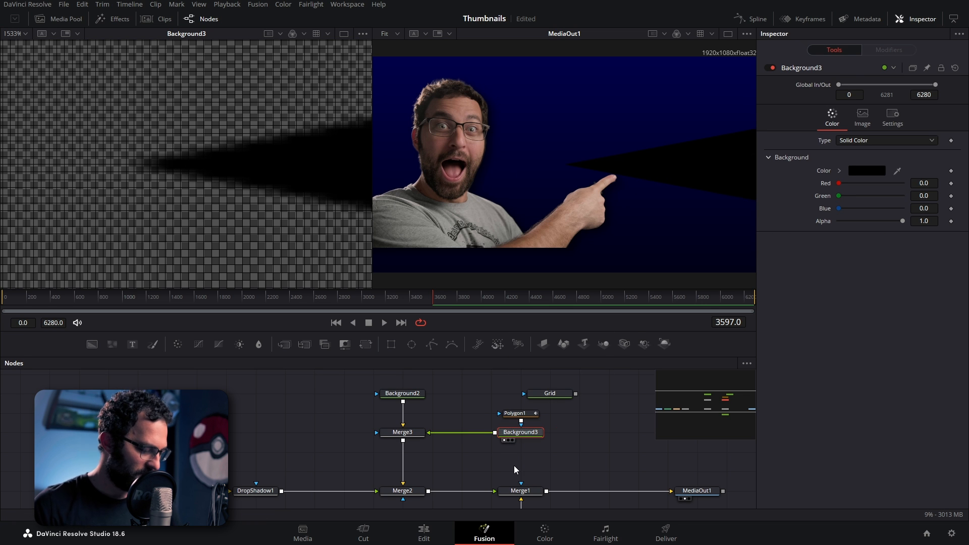
Step: Insert a Duplicate node between Background3 and Merge3
key(shift+space)
text(drop)
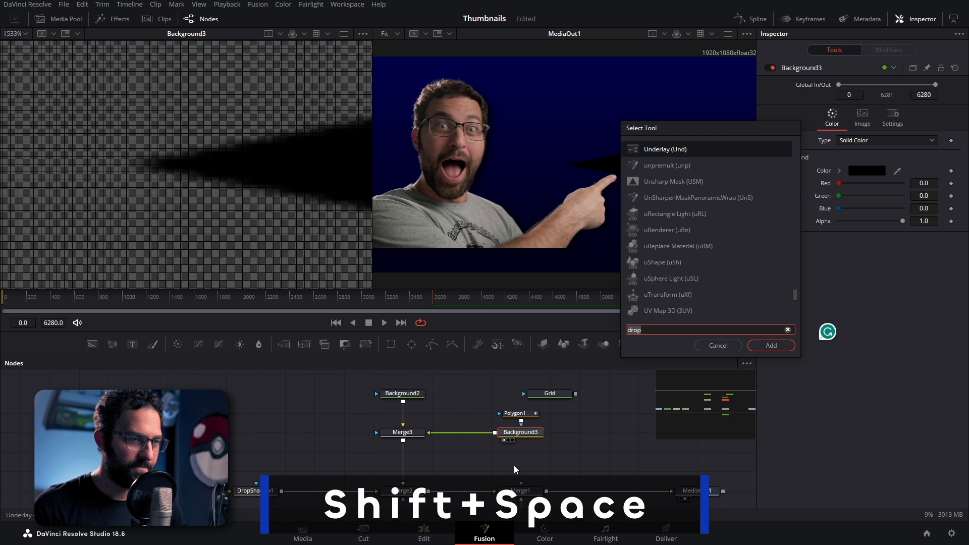
key(BackSpace)
key(BackSpace)
key(BackSpace)
key(BackSpace)
text(dis)
key(BackSpace)
key(BackSpace)
text(u)
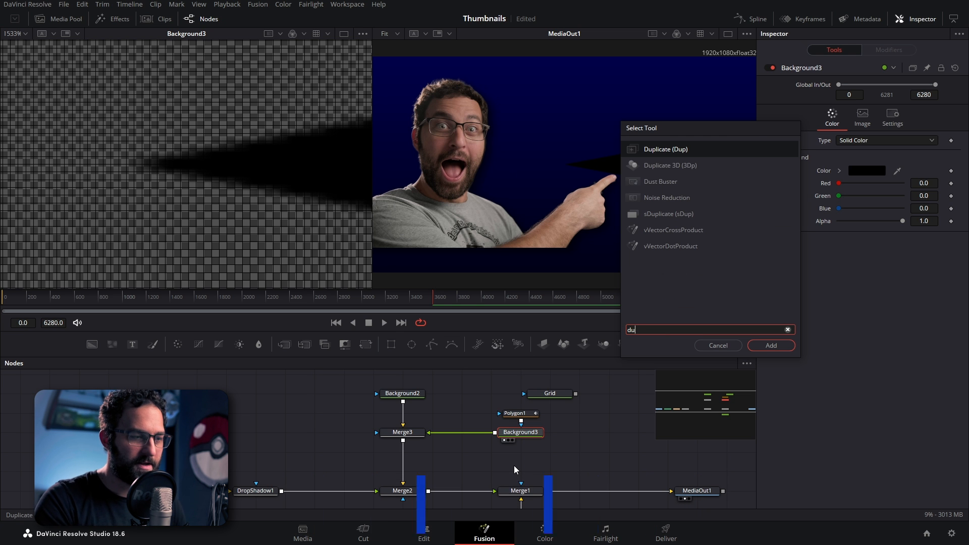
key(Return)
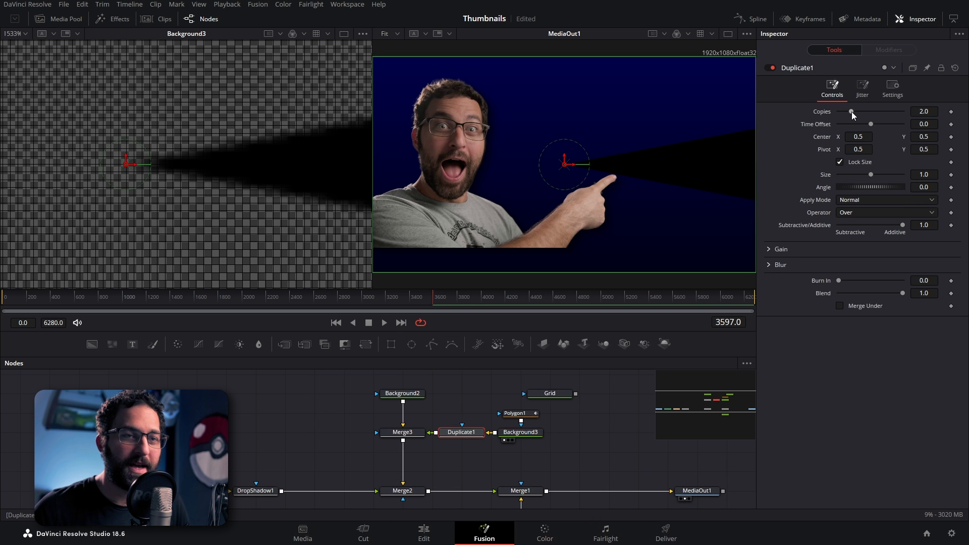
Step: Set the Duplicate node to 8 copies with an angle of 45
drag(851, 111, 886, 113)
double_click(919, 113)
text(8)
key(Return)
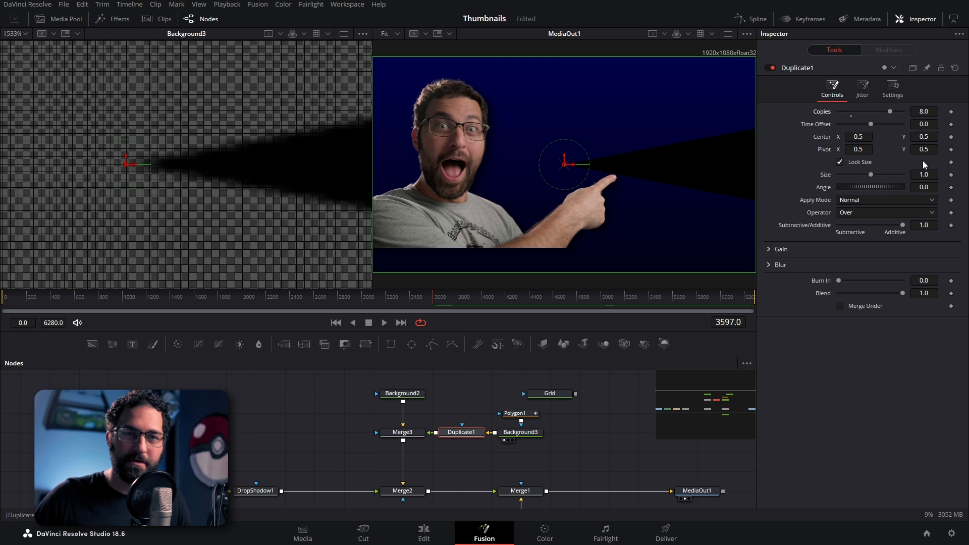
double_click(927, 188)
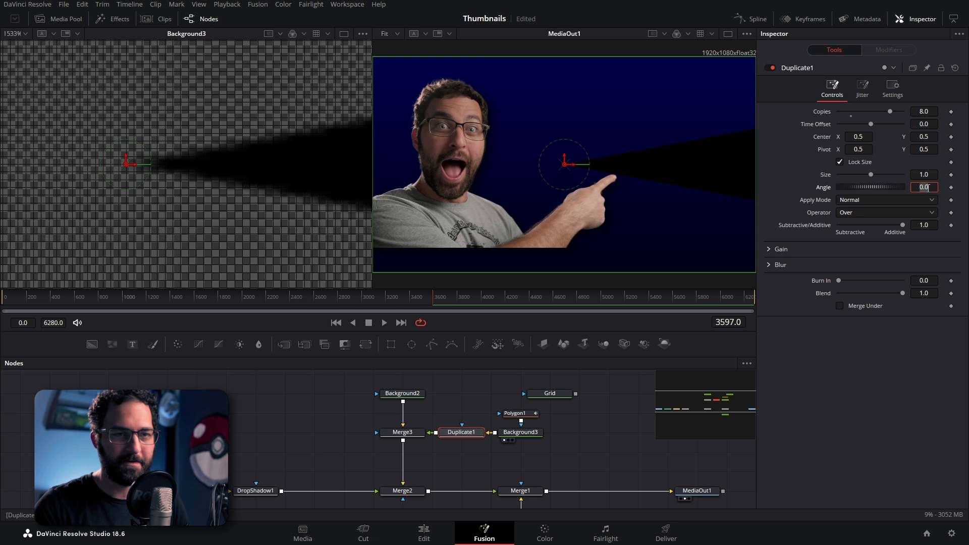
key(Tab)
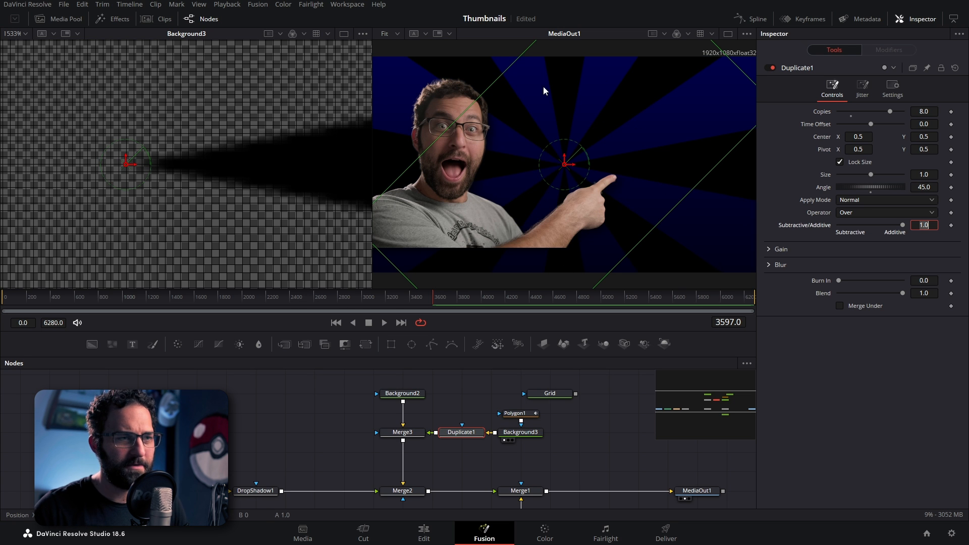
click(795, 305)
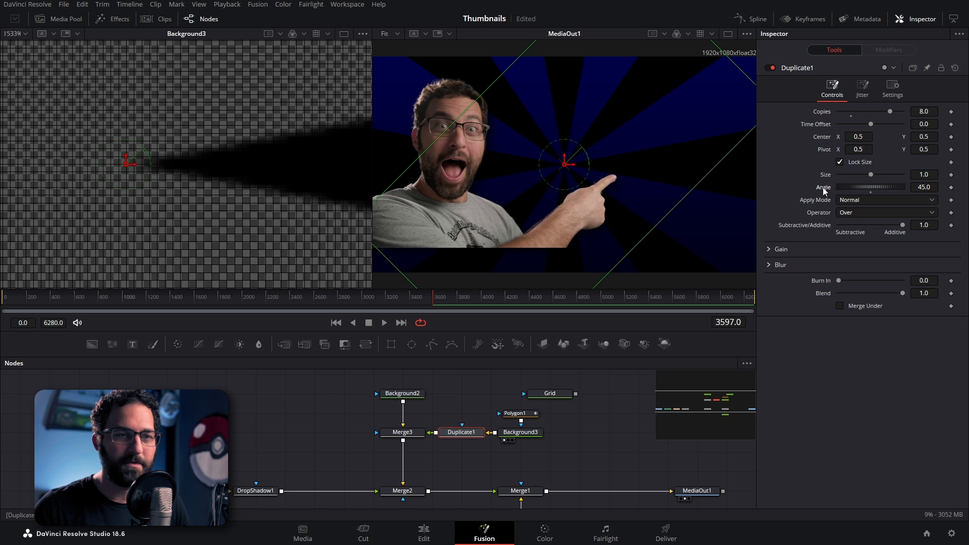
Step: Drive the Duplicate node's Angle with the expression 360/Copies
right_click(823, 190)
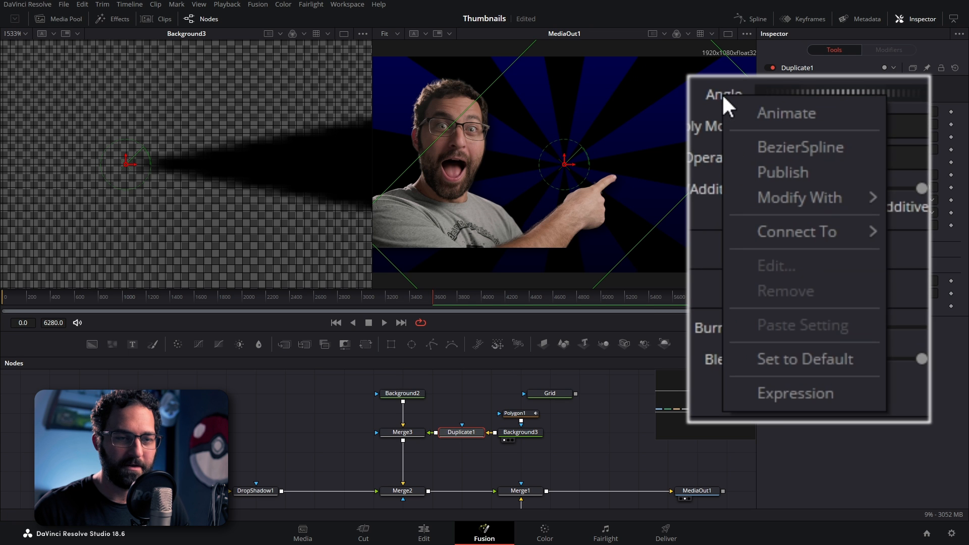
click(774, 398)
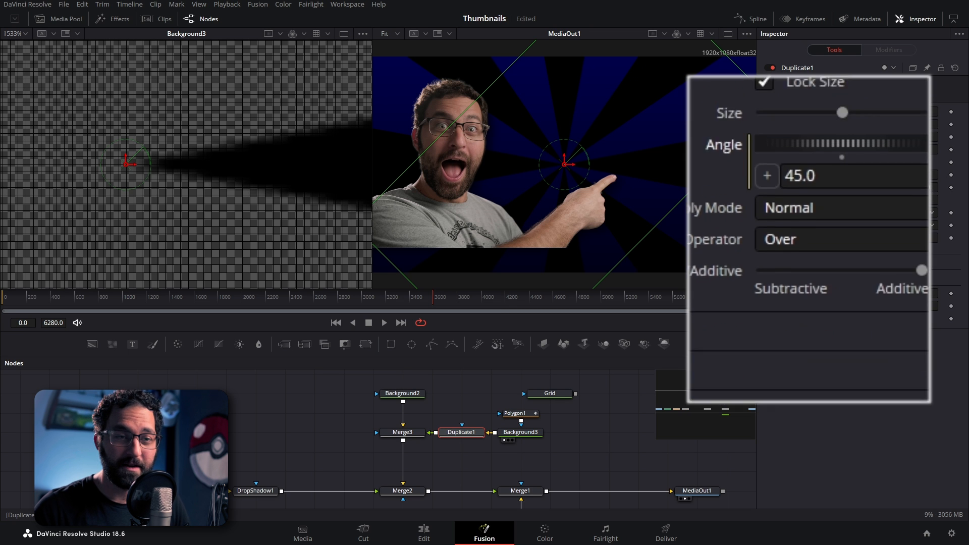
drag(767, 320, 724, 94)
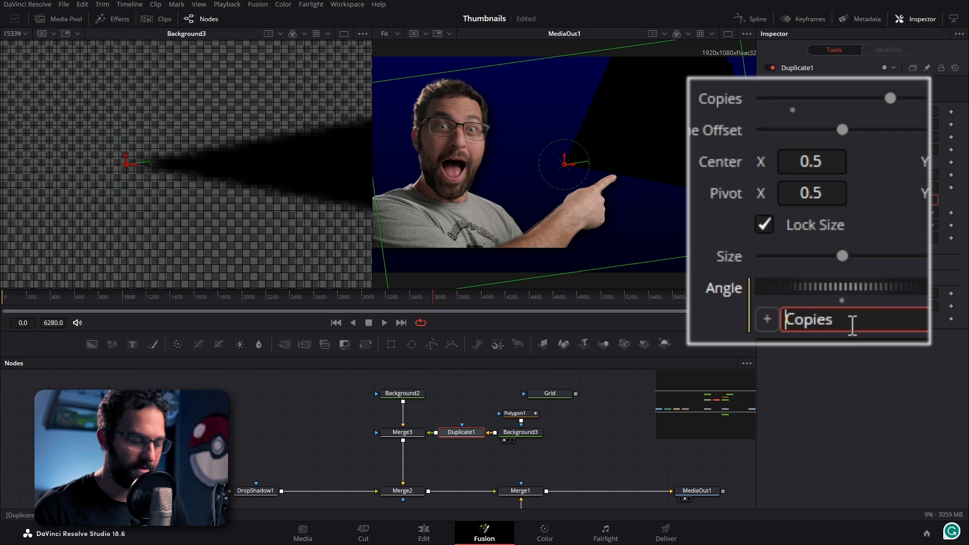
text(360)
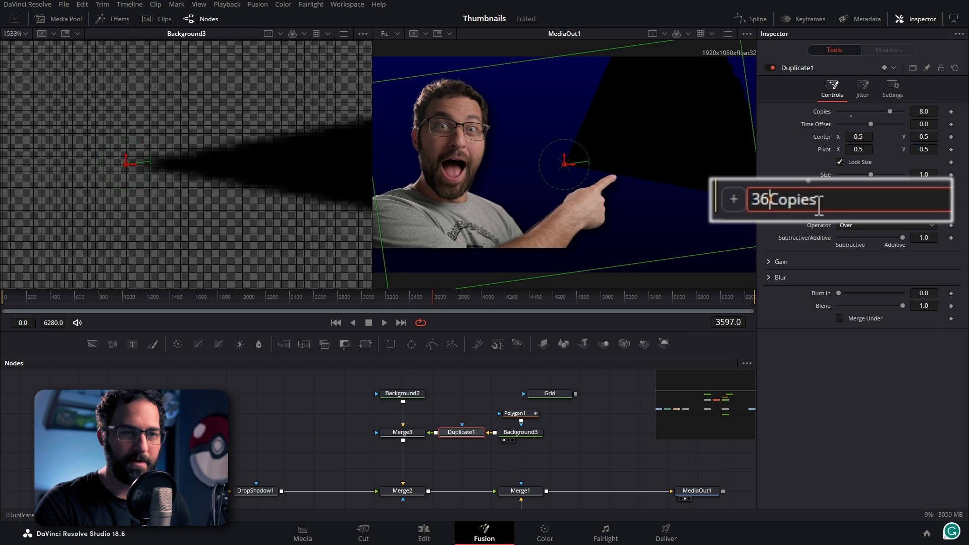
text(/)
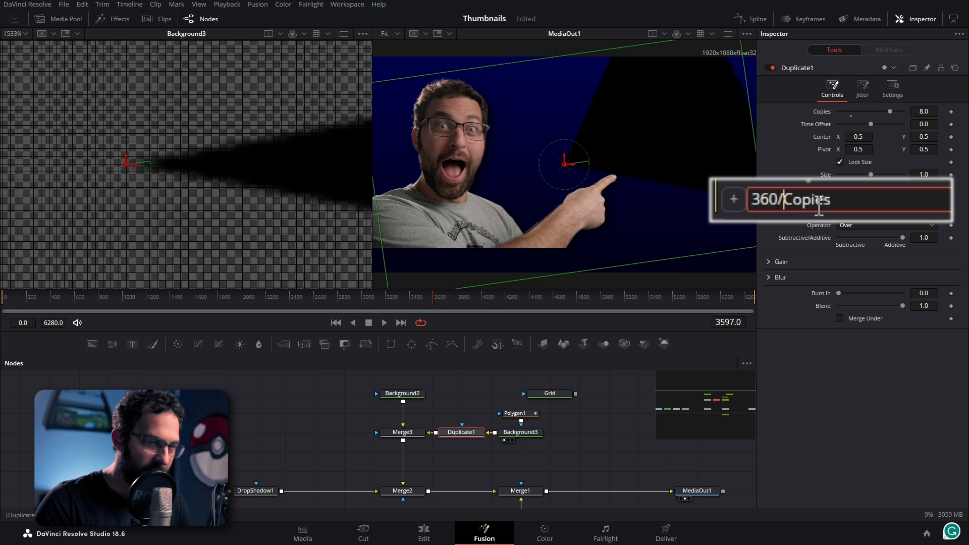
key(Return)
Step: Raise the Duplicate node's copies to 10
mouse_move(890, 111)
mouse_down()
mouse_move(862, 110)
mouse_move(903, 114)
mouse_up()
scroll(429, 95, left, 2)
scroll(453, 69, up, 1)
scroll(453, 70, down, 2)
scroll(522, 79, right, 2)
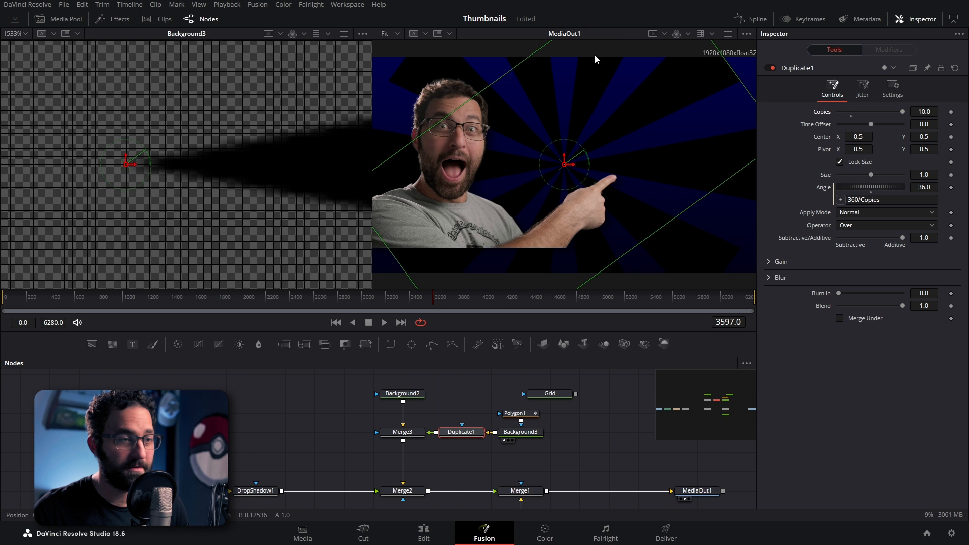
Step: Move the Duplicate node and Background3 with its polygon mask farther away from Merge3 in the node graph
drag(457, 408, 637, 443)
click(599, 453)
click(571, 434)
Step: Try Background3 with a red value of about 0.299, and as a linear gradient with its black stop at about 0.597
click(641, 437)
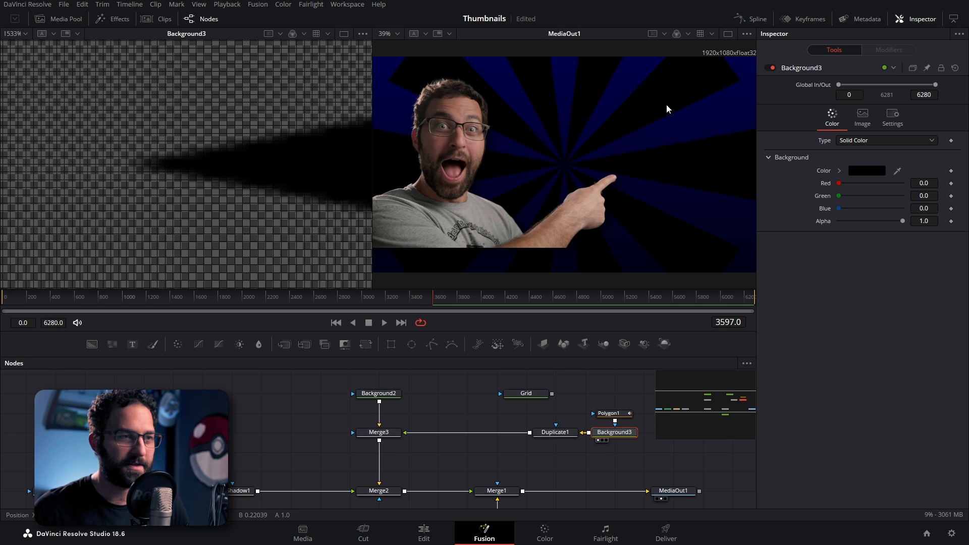
drag(837, 184, 855, 182)
click(861, 141)
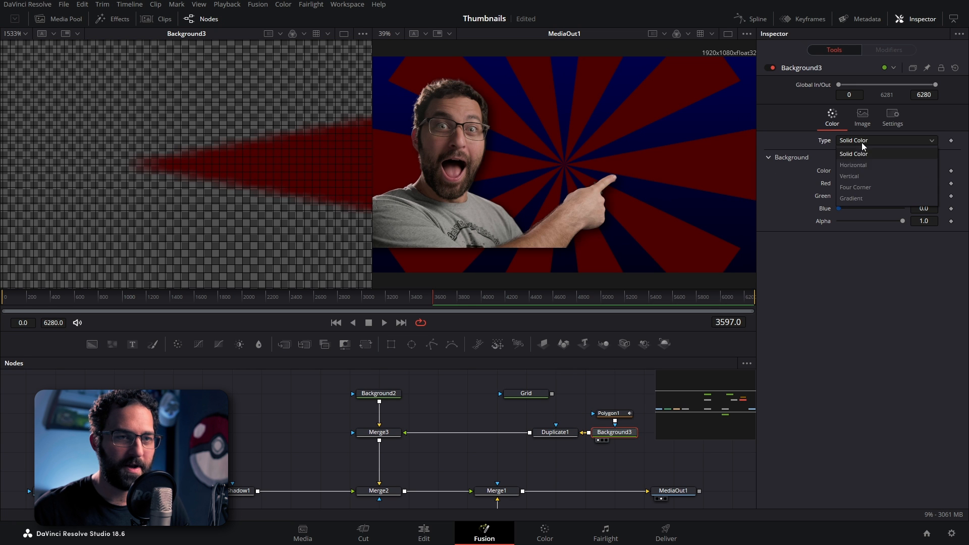
click(857, 199)
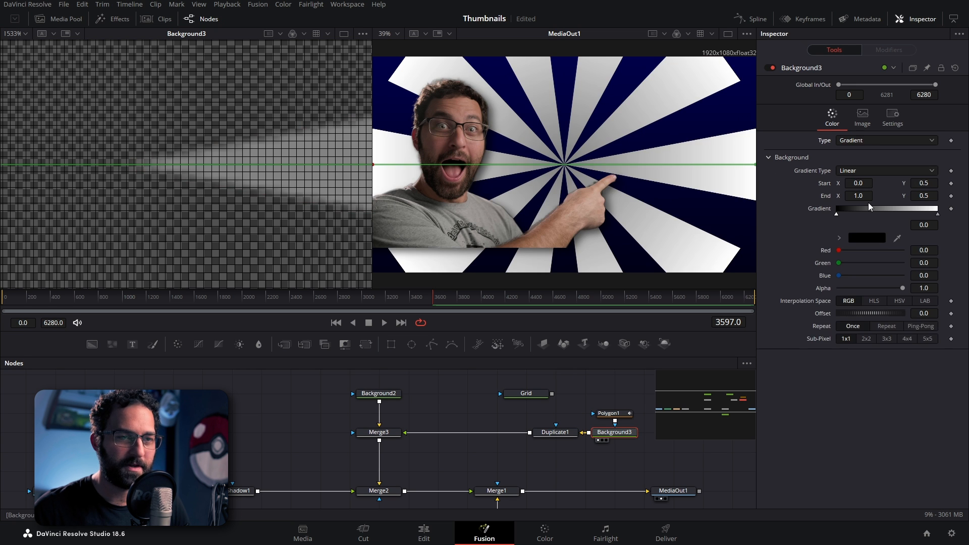
drag(840, 217, 896, 216)
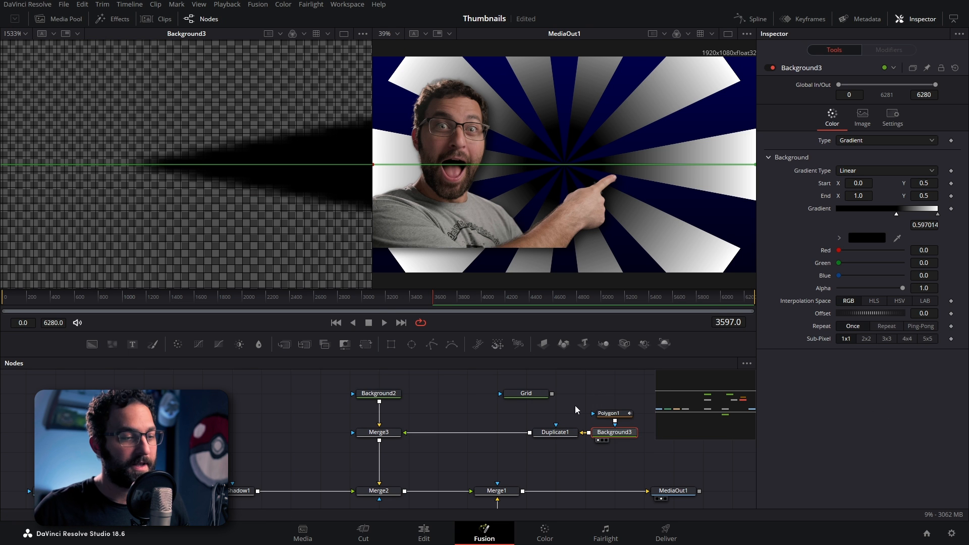
Step: Return Background3 to a solid color and set its red value to 0
click(867, 172)
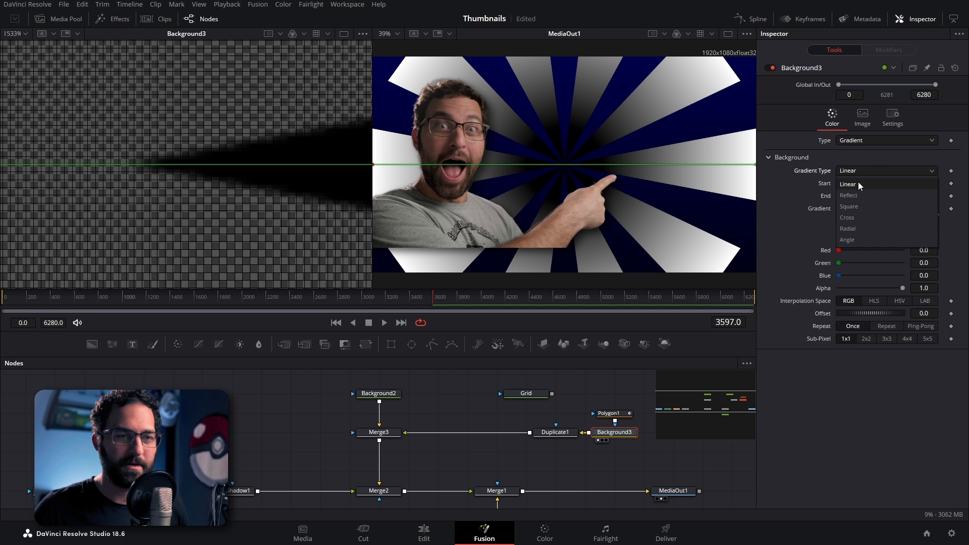
click(843, 162)
click(852, 142)
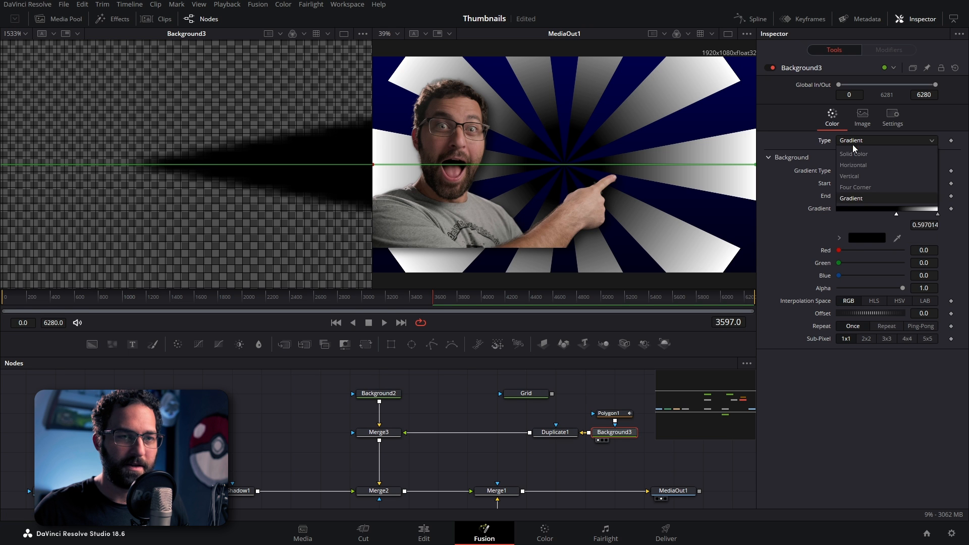
click(847, 152)
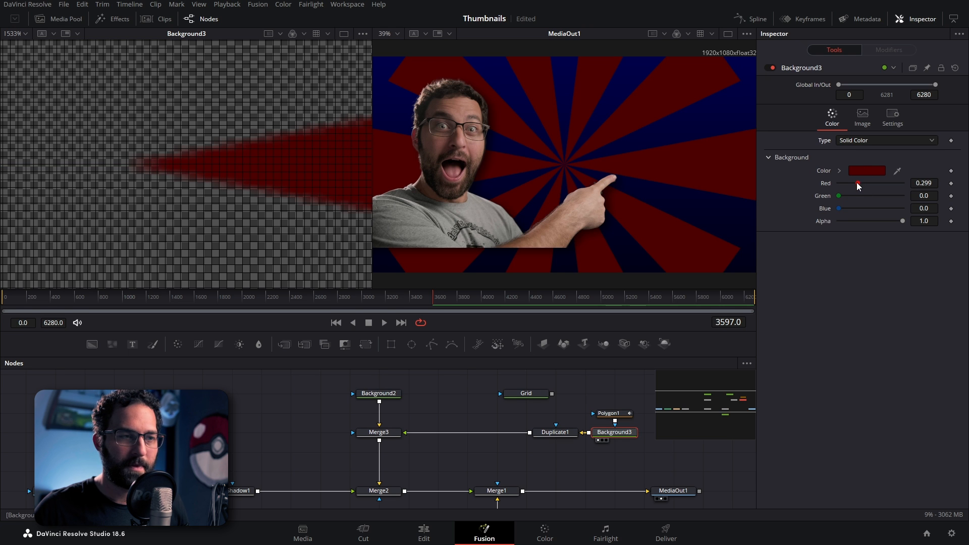
drag(858, 183, 818, 190)
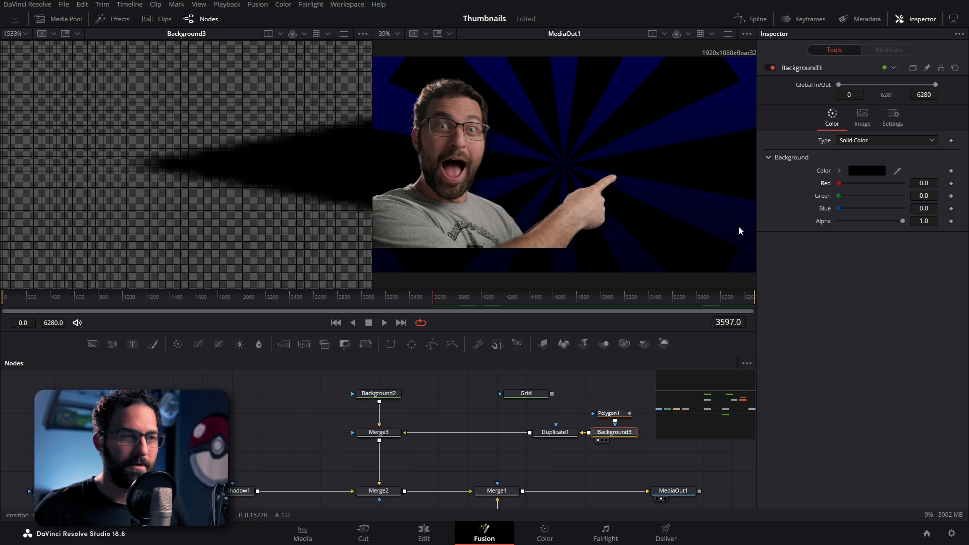
Step: Add a new Background node masked by Duplicate1's output and feed it into Merge3 in place of Duplicate1's direct connection
click(559, 435)
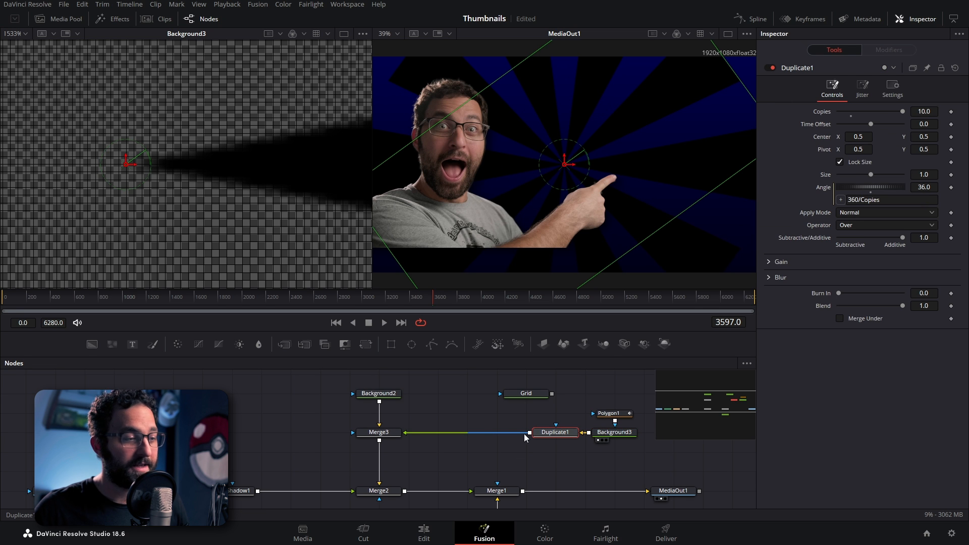
click(568, 466)
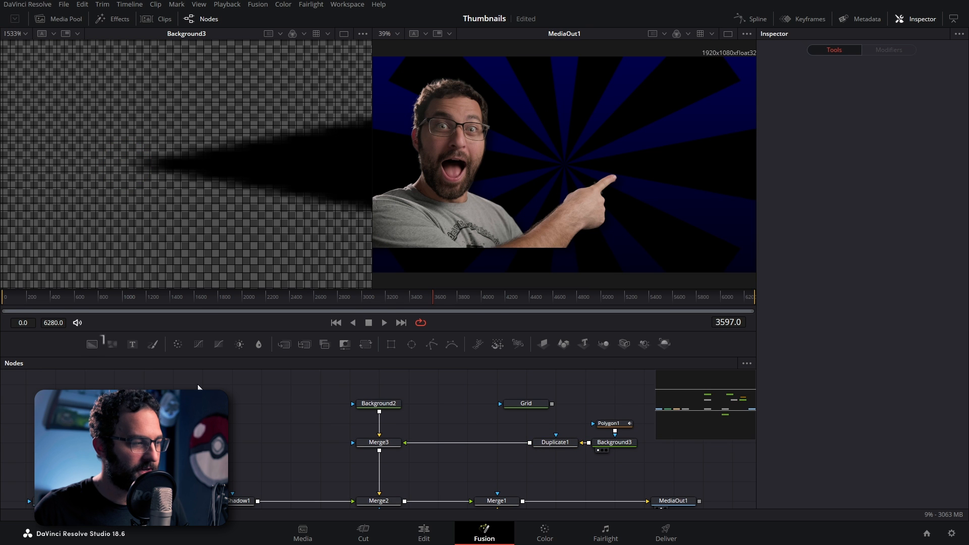
click(114, 359)
drag(567, 462, 507, 460)
click(415, 441)
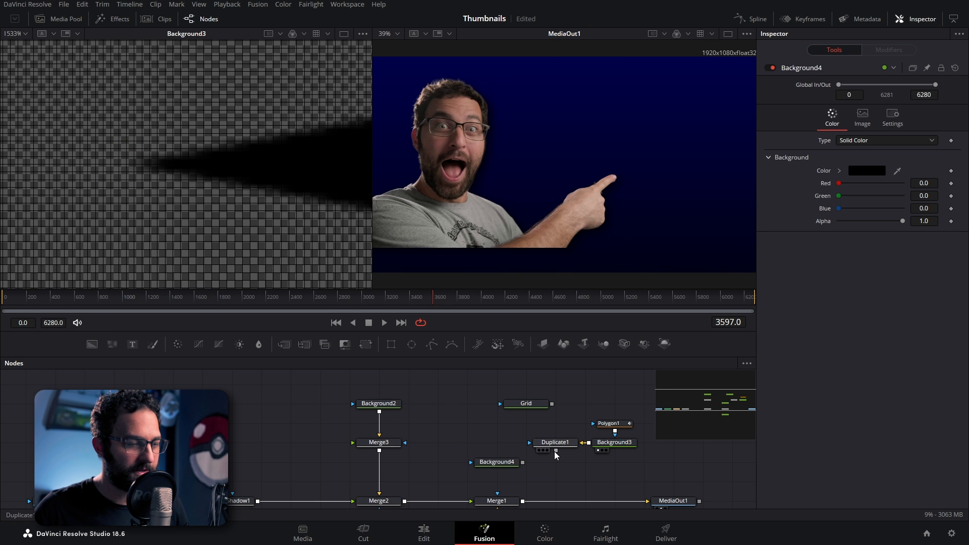
drag(556, 450, 468, 444)
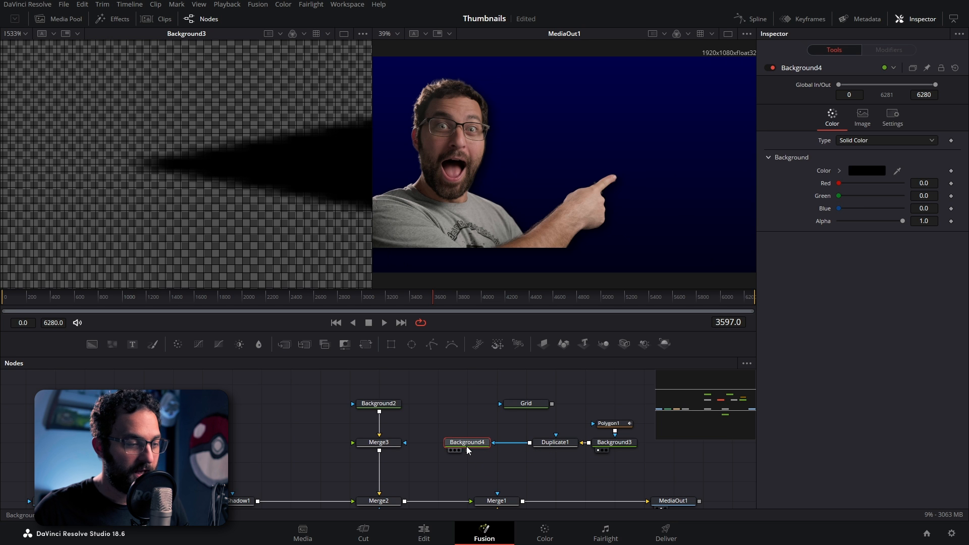
drag(468, 448, 399, 442)
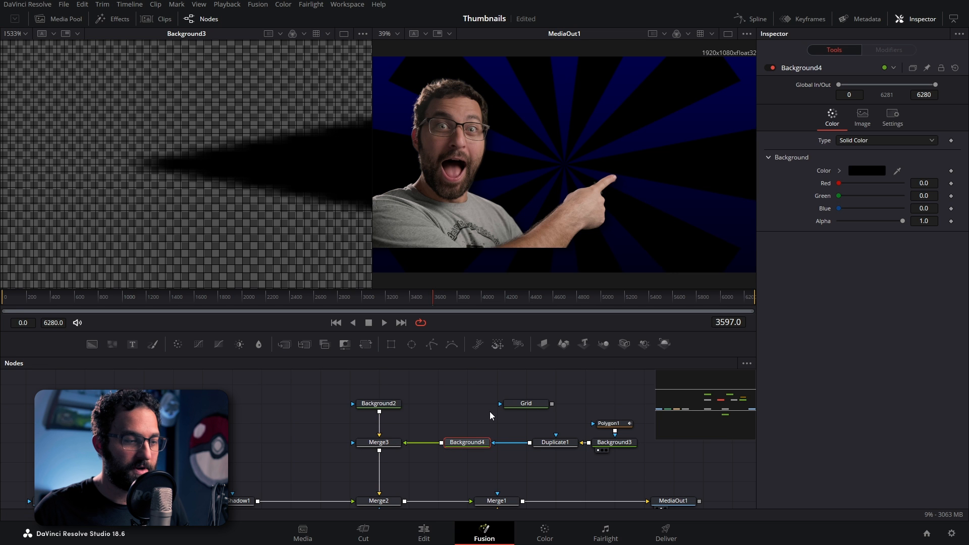
Step: Set Background4 to a Four Corner fill with a pure red top-left corner and a pure green top-right corner
click(884, 141)
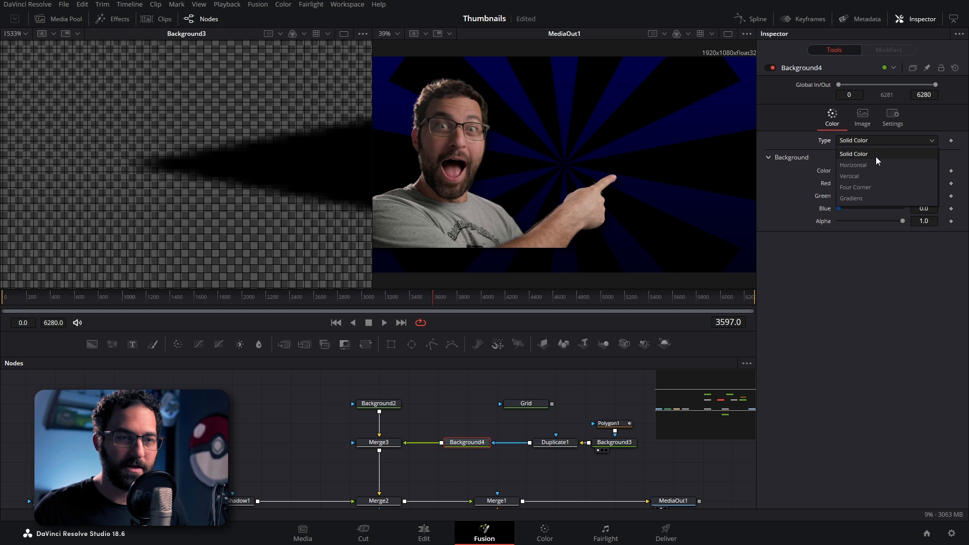
click(855, 189)
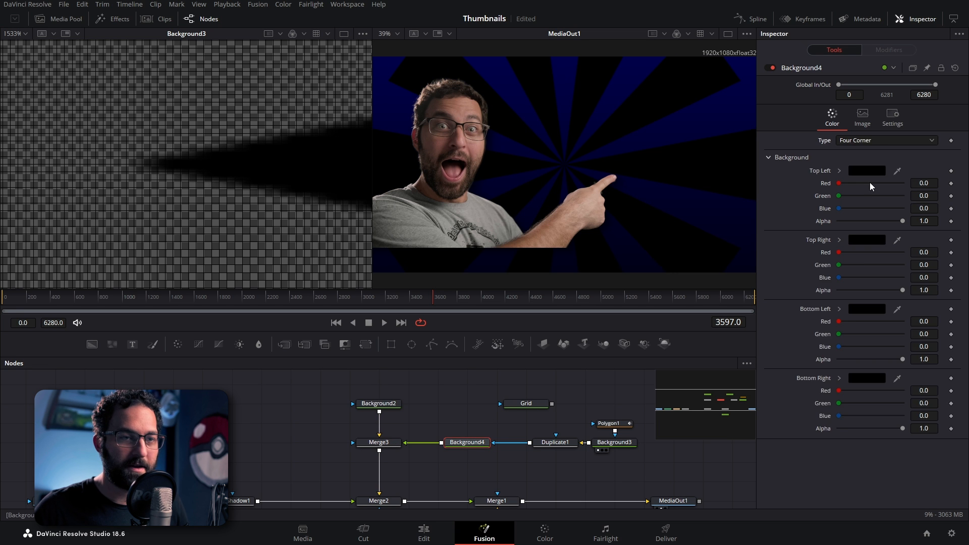
click(857, 172)
click(379, 231)
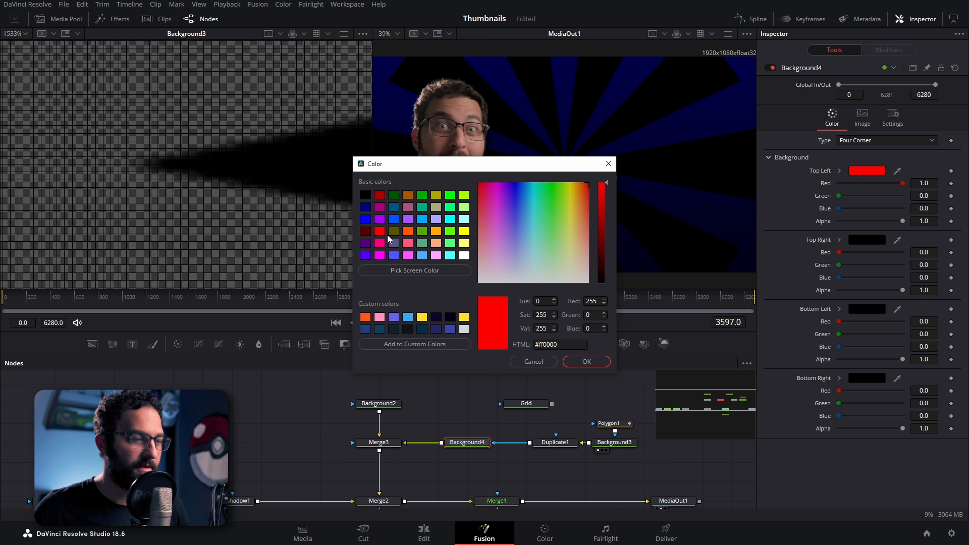
click(586, 361)
click(864, 241)
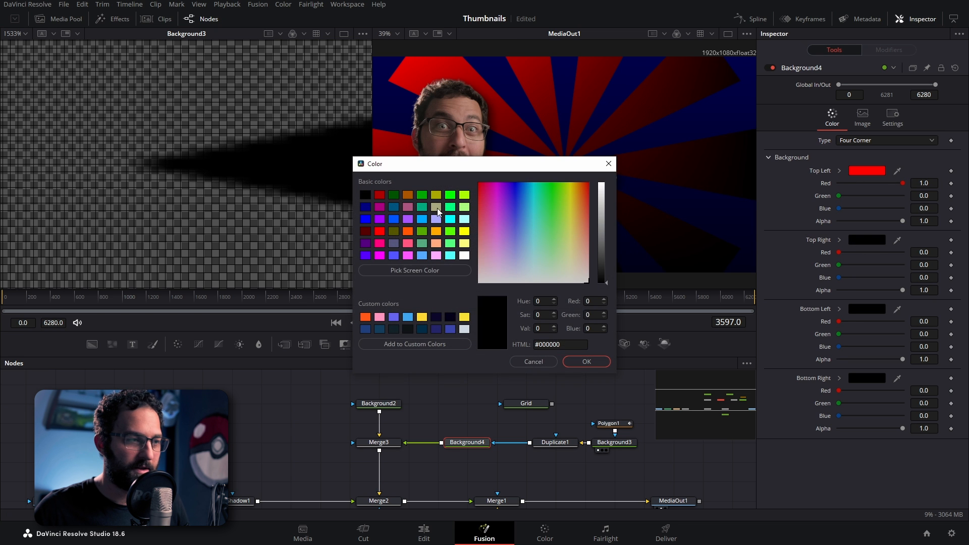
click(406, 244)
click(587, 361)
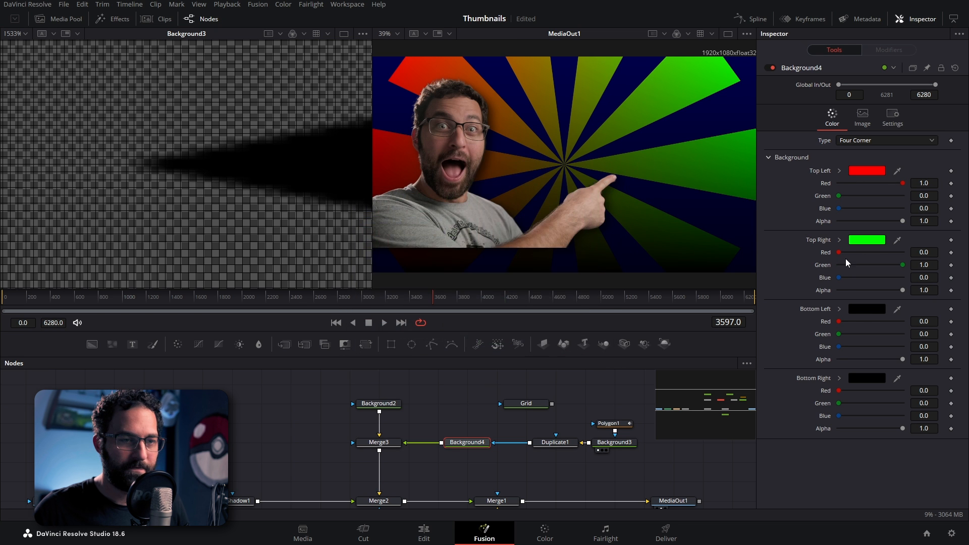
Step: Color Background4's bottom-left corner pure blue and its bottom-right corner white
click(866, 308)
click(366, 219)
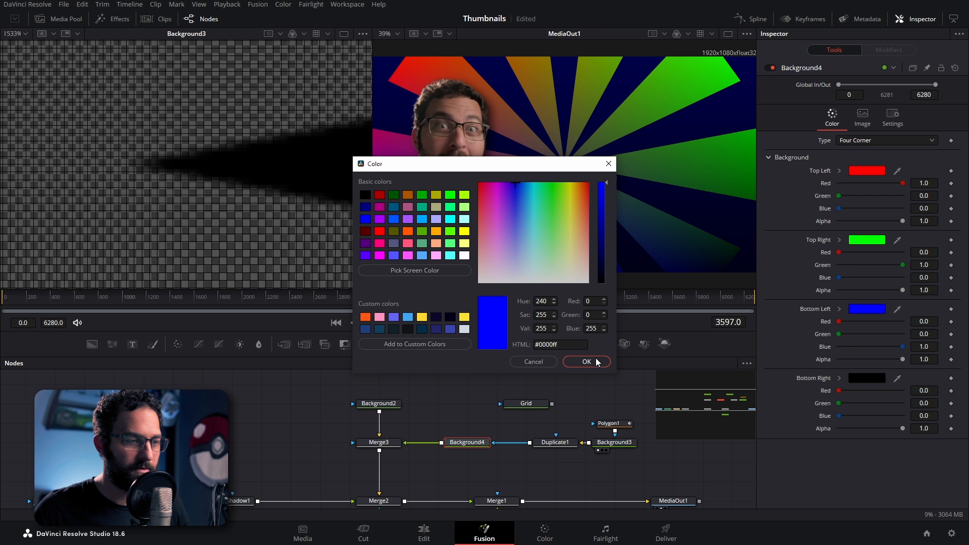
click(586, 362)
click(867, 378)
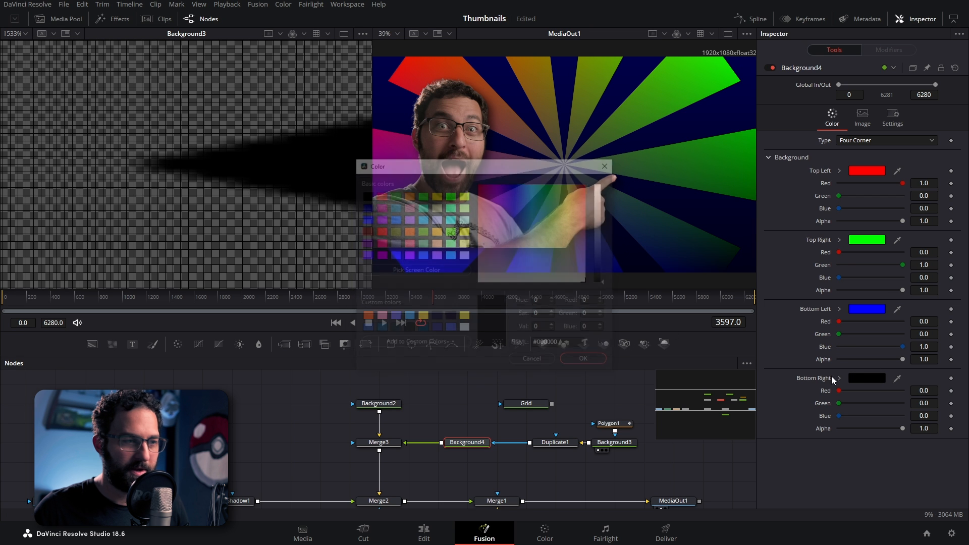
click(464, 255)
click(587, 361)
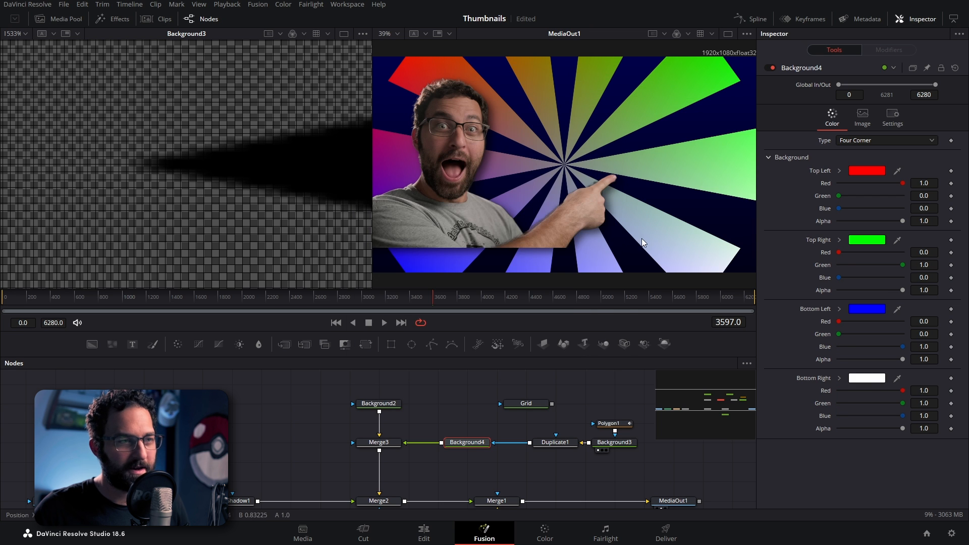
Step: Show Duplicate1's output in the first viewer, fitted to the viewer
click(556, 444)
key(1)
key(ctrl+f)
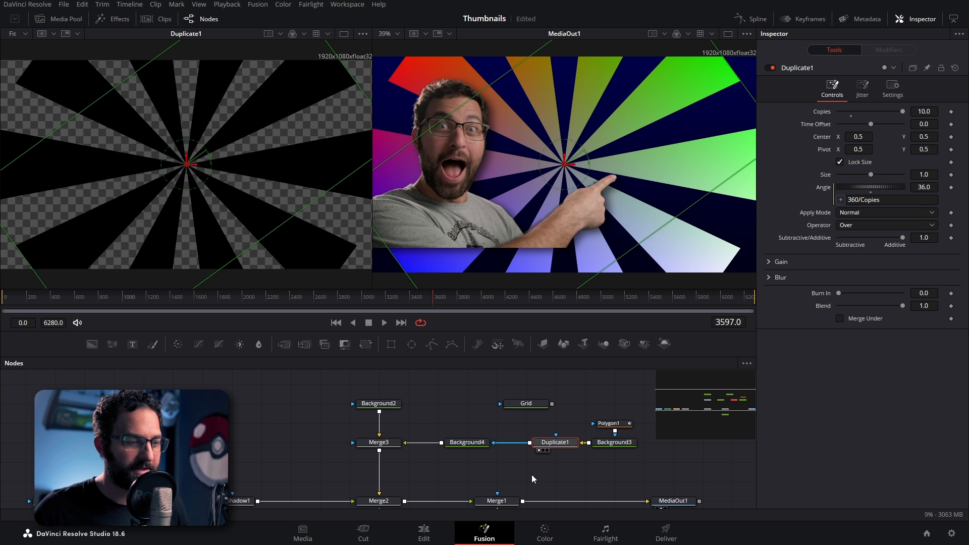
Step: Insert a Transform node between Duplicate1 and Background4 and set its size to 1.264
drag(467, 442, 437, 442)
click(536, 446)
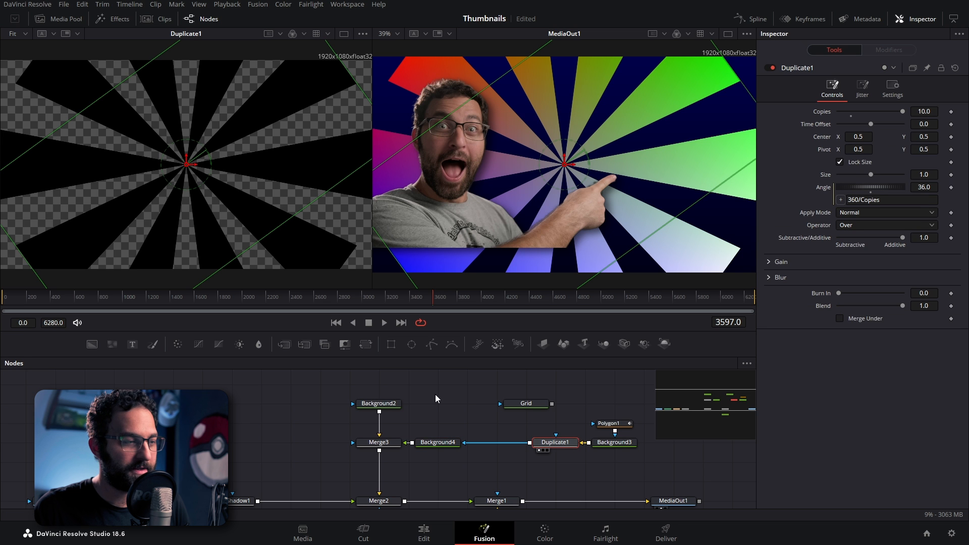
click(365, 343)
drag(923, 161, 968, 161)
scroll(508, 115, left, 1)
scroll(508, 117, right, 1)
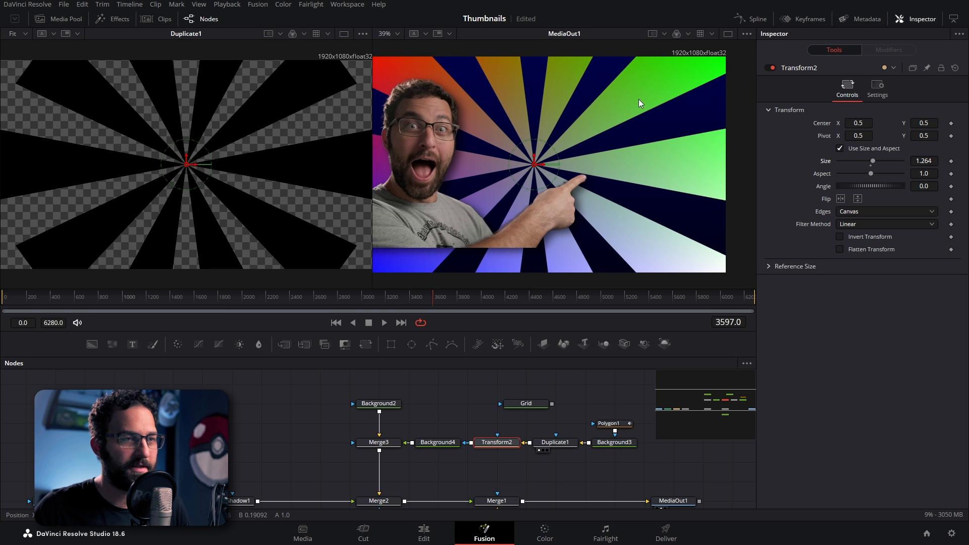
Step: Load the Grid node into the first viewer and fit it as a guide for the polygon mask
click(612, 443)
click(614, 424)
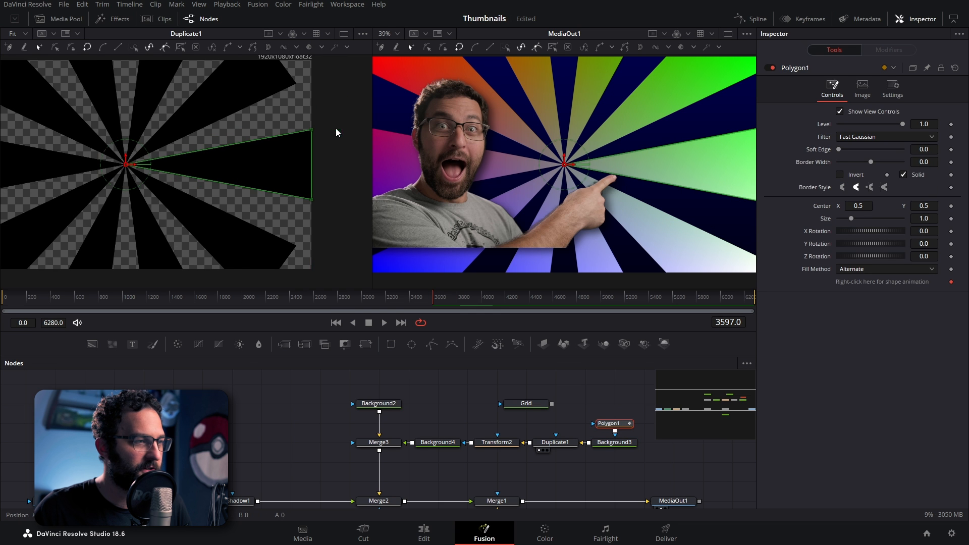
click(530, 404)
key(1)
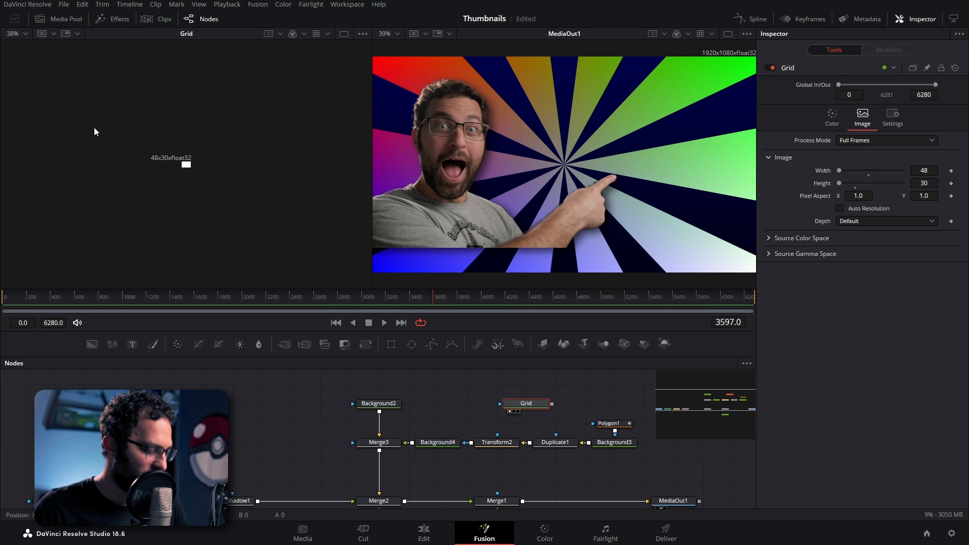
key(f)
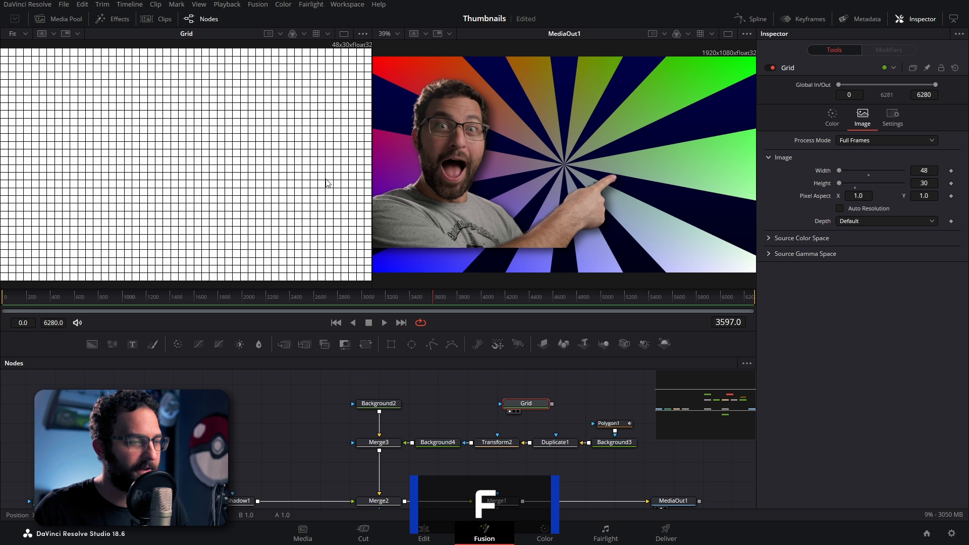
Step: Narrow Polygon1's wedge symmetrically by moving its two outer corner points closer together against the grid
click(611, 423)
scroll(283, 235, right, 2)
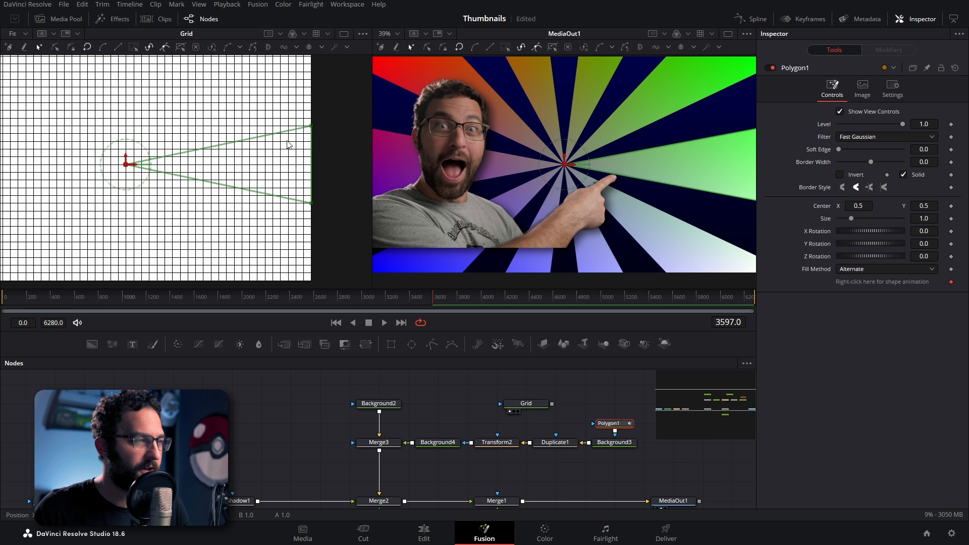
drag(311, 126, 310, 142)
drag(311, 204, 313, 190)
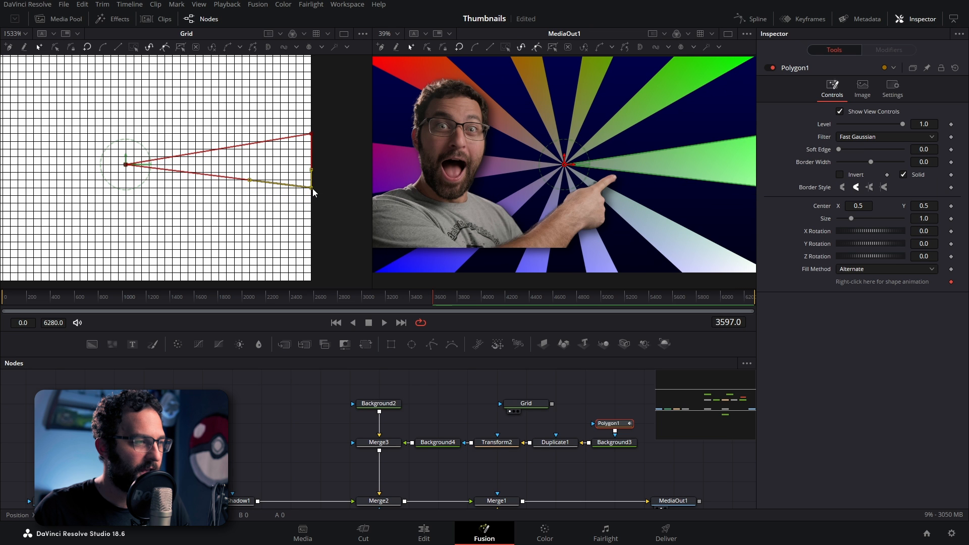
click(310, 134)
drag(310, 135, 311, 141)
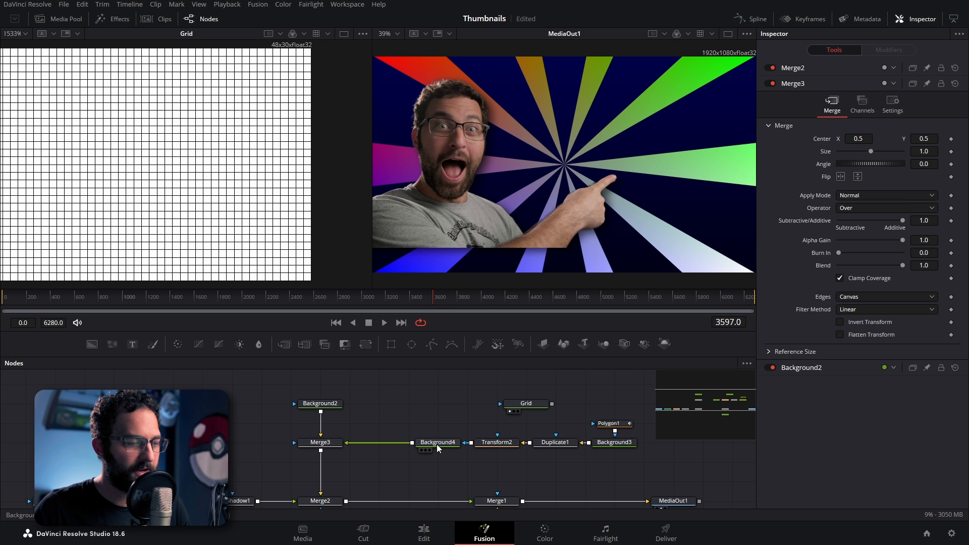
Step: Add a Blur node between Merge3 and Merge2 and set its blur size to 10
click(436, 444)
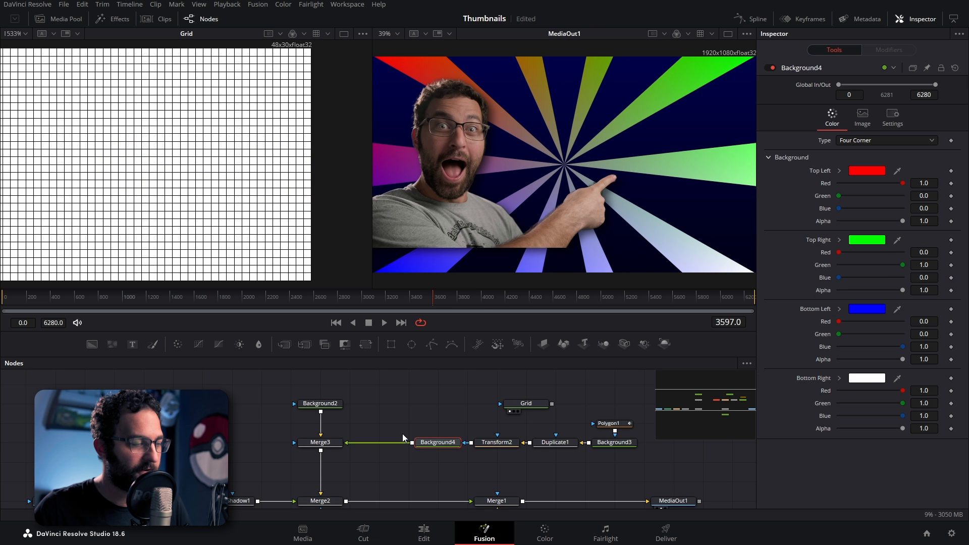
click(258, 344)
drag(919, 148, 961, 148)
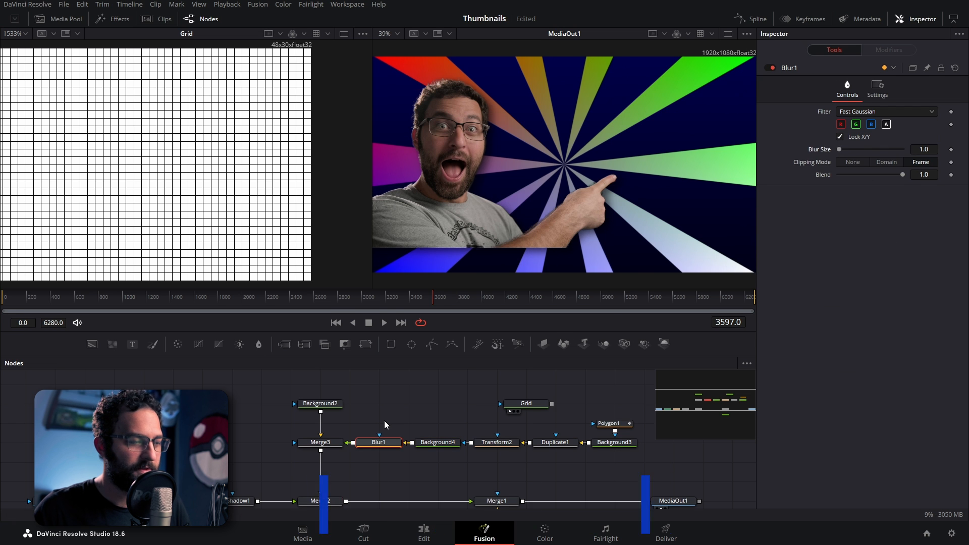
drag(378, 441, 324, 478)
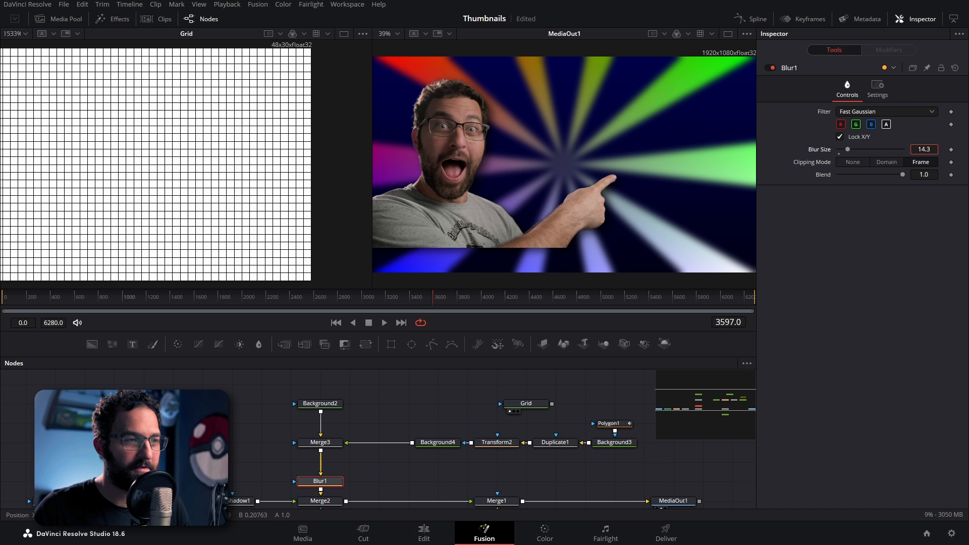
drag(923, 149, 895, 150)
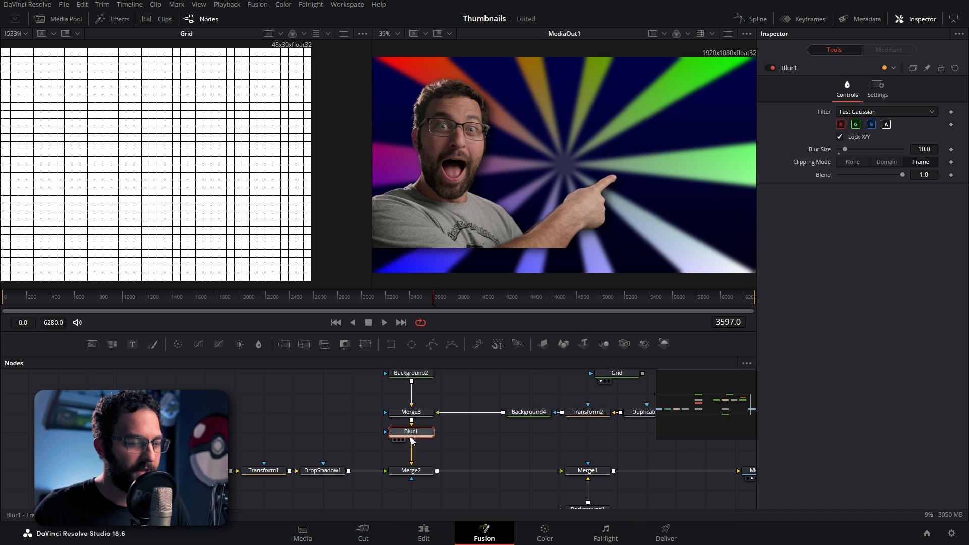
scroll(436, 426, right, 3)
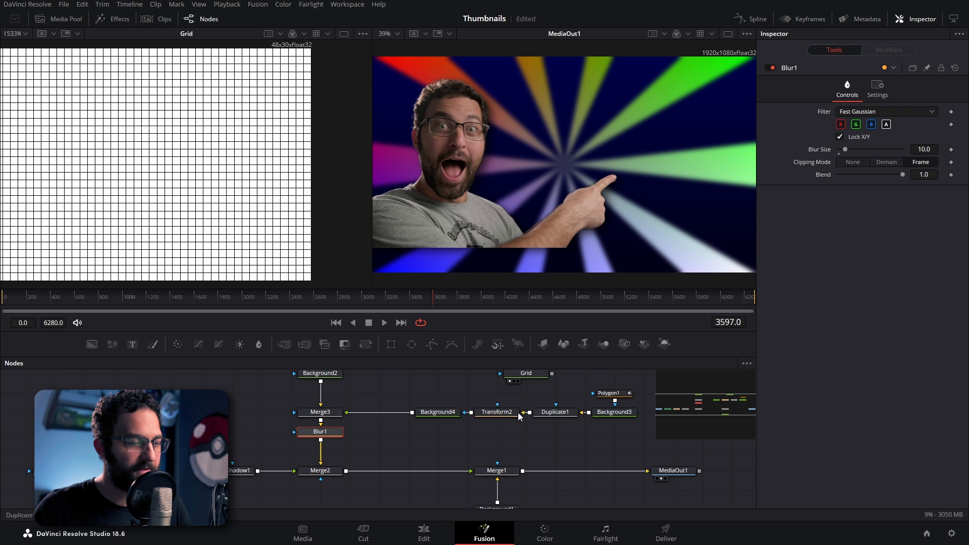
scroll(568, 399, left, 1)
click(84, 471)
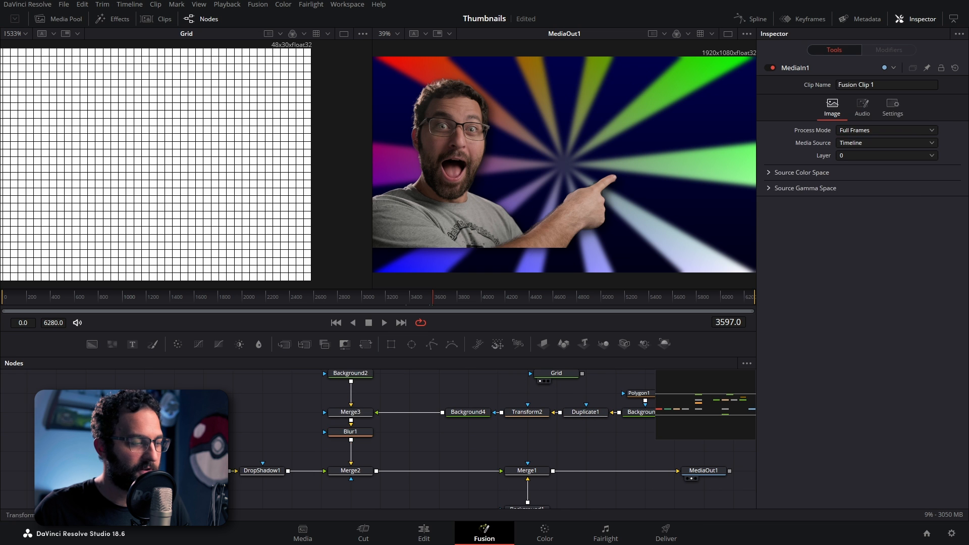
click(266, 472)
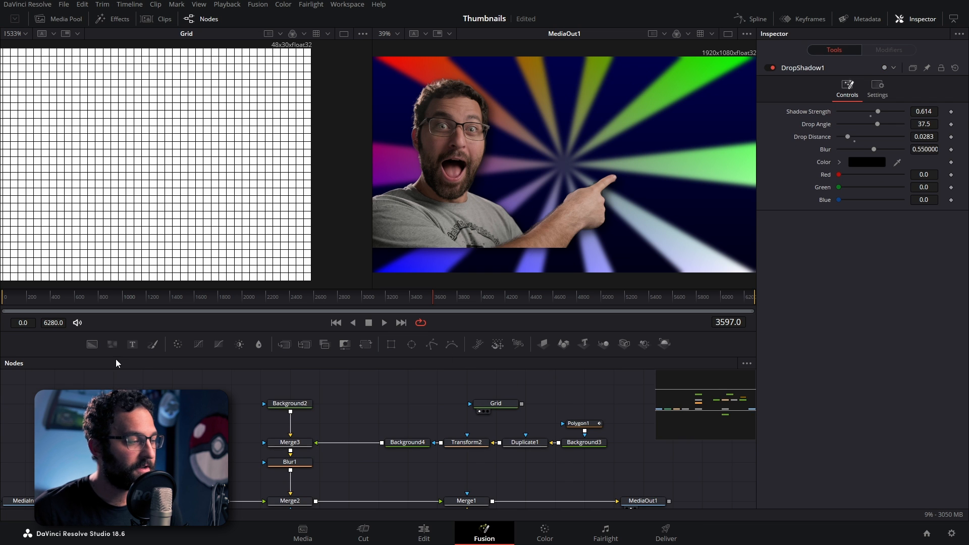
Step: Move Background4 closer to Merge3 in the node graph
drag(419, 447, 390, 447)
click(390, 447)
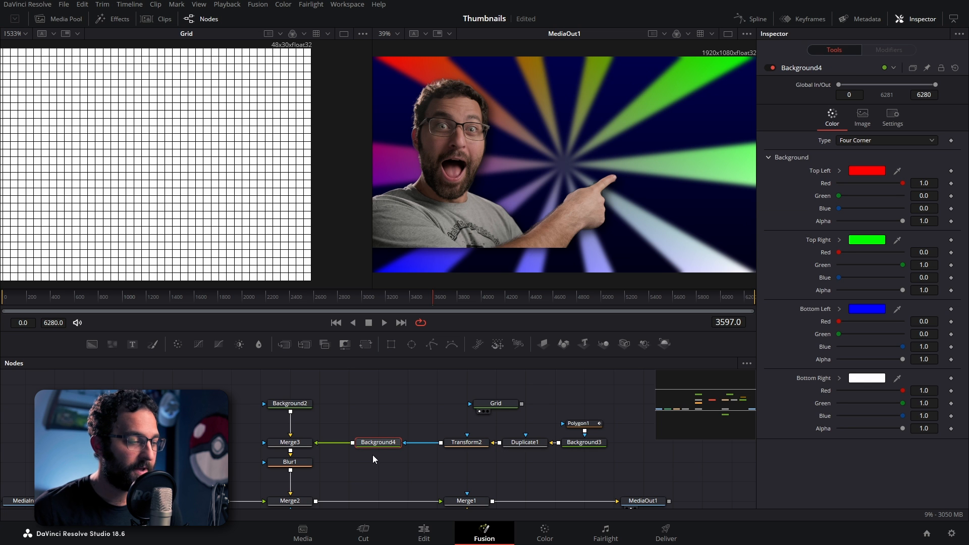
scroll(341, 463, left, 3)
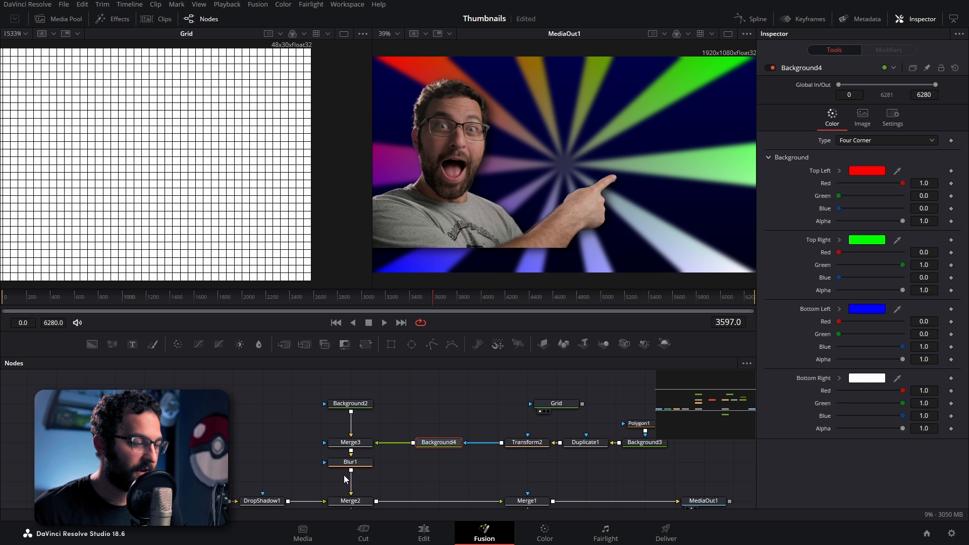
Step: Disconnect Blur1 from Merge2 and add a new Background node beside Blur1
drag(360, 482, 384, 485)
scroll(390, 486, down, 3)
click(395, 475)
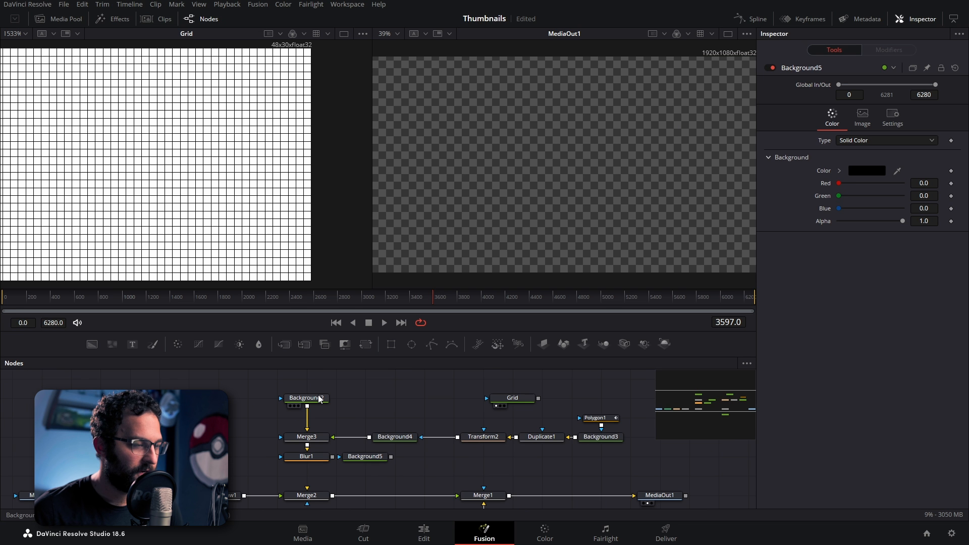
Step: Move the sunburst nodes aside and connect Background2 directly to Merge2 instead of Merge3
click(317, 398)
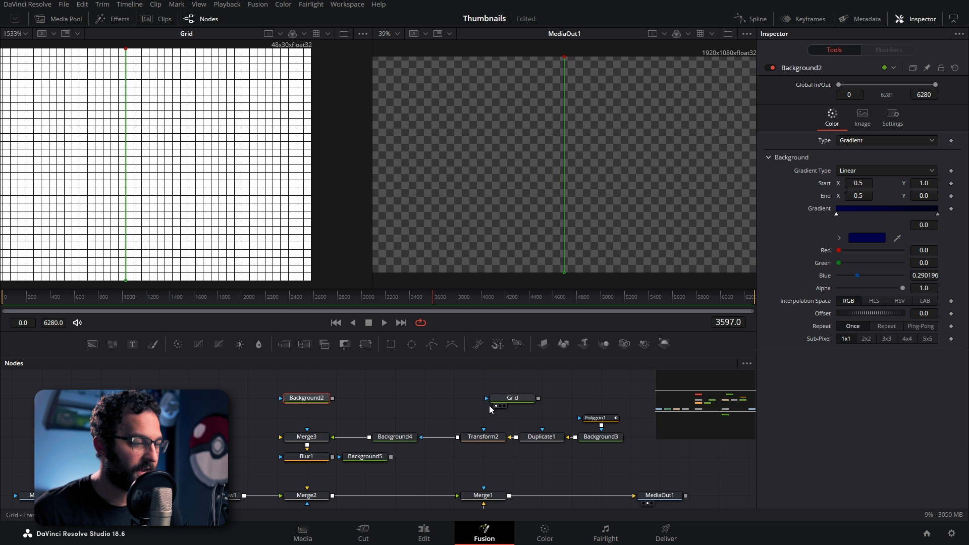
drag(283, 478, 616, 414)
drag(292, 441, 519, 387)
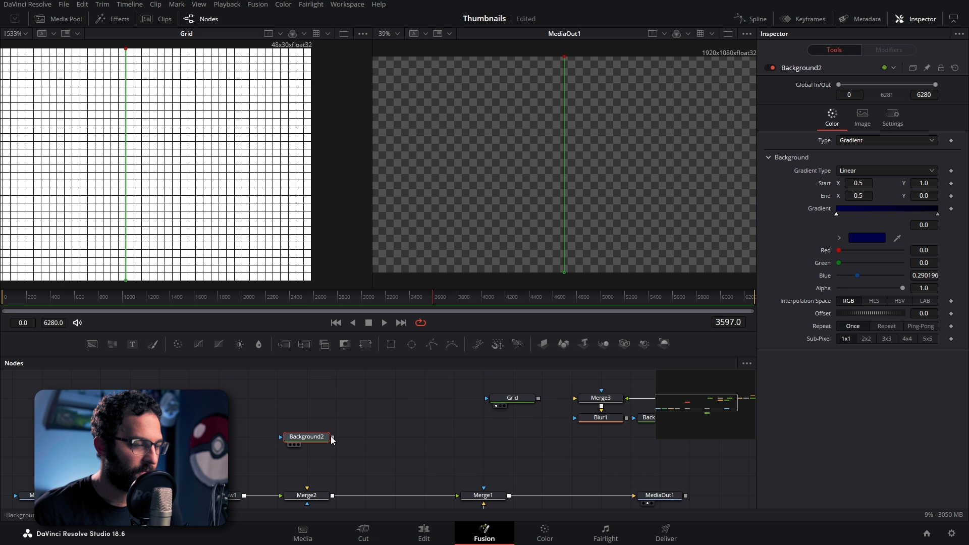
drag(332, 438, 307, 489)
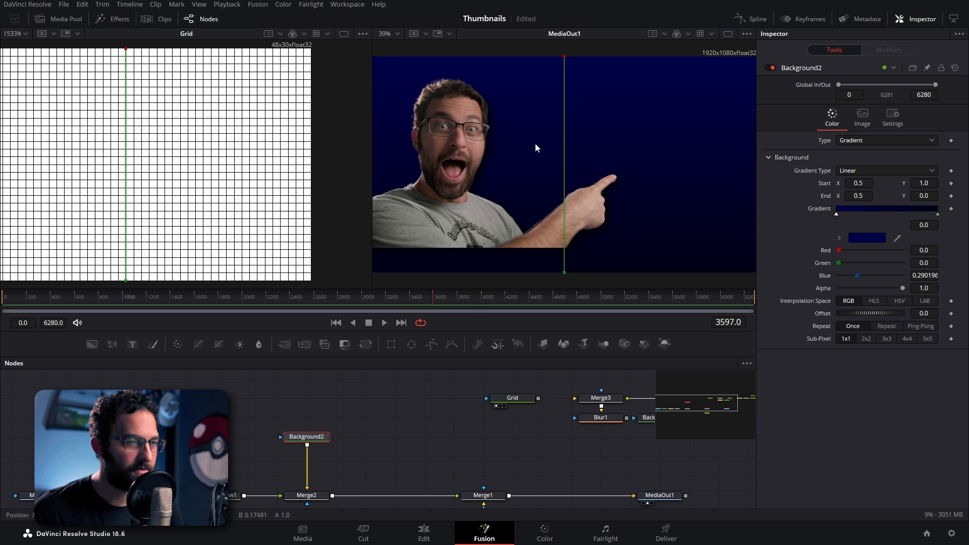
Step: Move Background2 up and merge a new Background node over it ahead of Merge2
drag(327, 442, 317, 424)
click(318, 430)
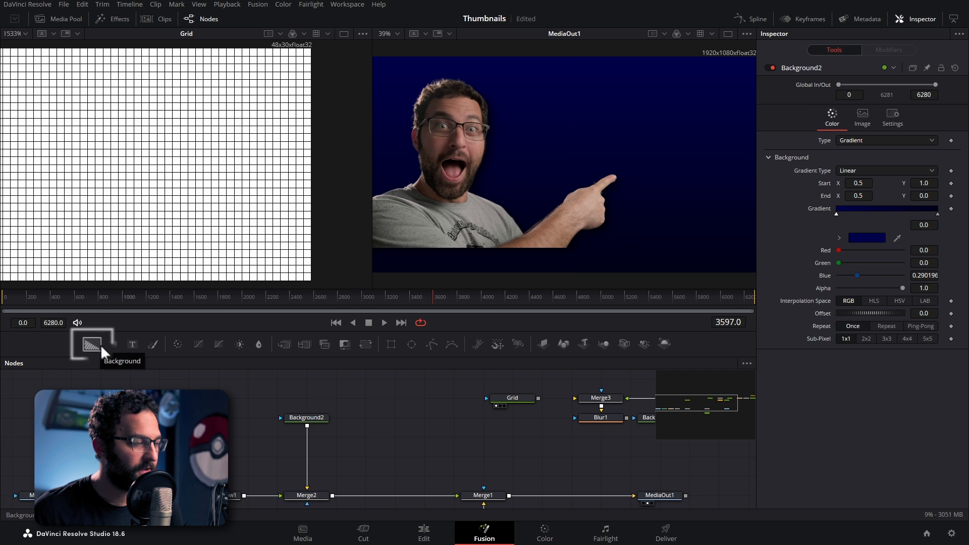
click(96, 344)
drag(420, 437, 306, 426)
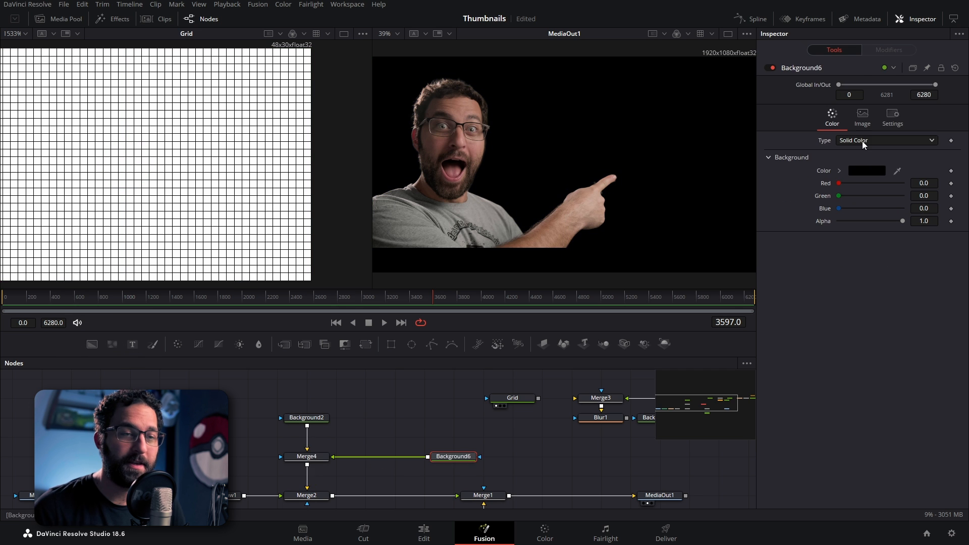
Step: Change Background6's type to Four Corner and make its top-left corner red
click(861, 140)
click(858, 186)
click(862, 170)
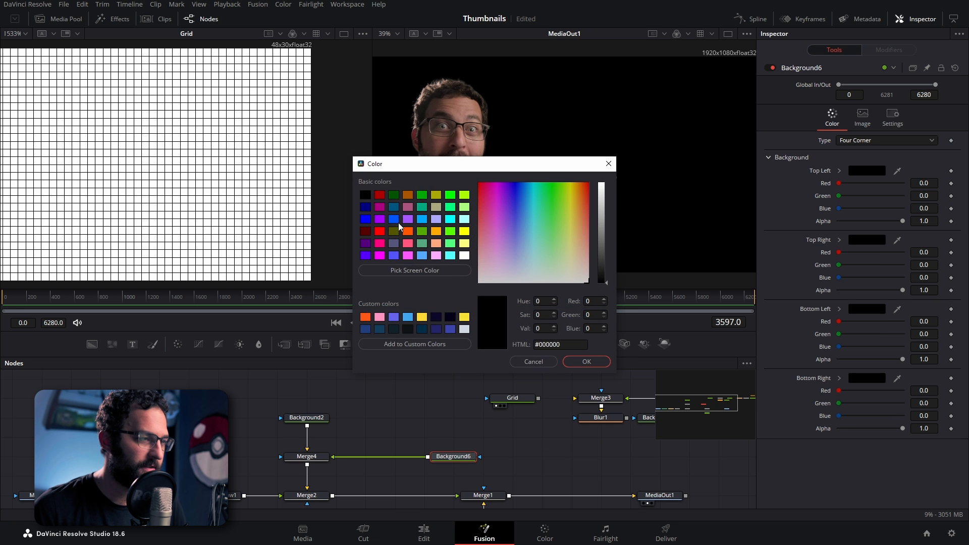
click(377, 232)
click(586, 361)
Step: Color Background6's top-right corner yellow, bottom-left corner green and bottom-right corner blue
click(866, 240)
click(465, 231)
click(586, 361)
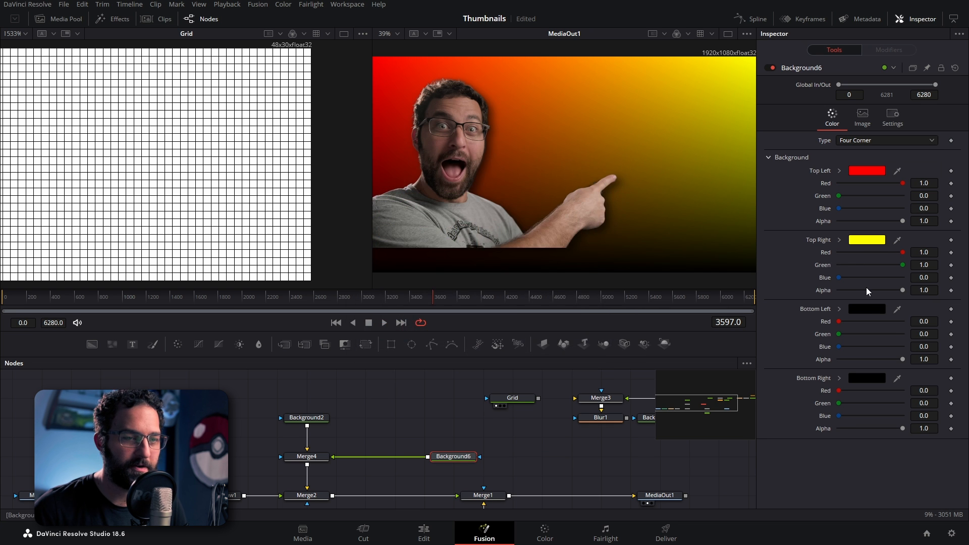
click(867, 309)
click(451, 232)
click(586, 361)
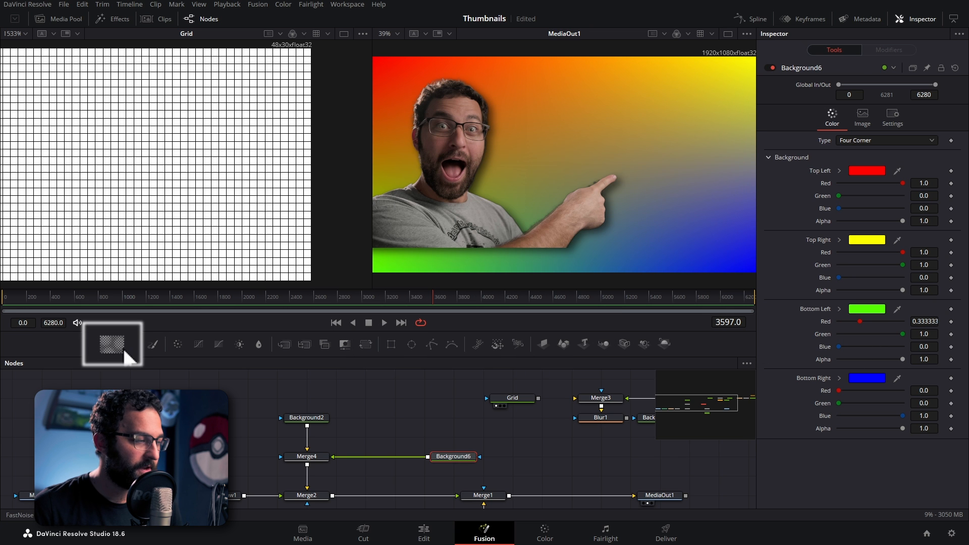
Step: Add a FastNoise node above the Background6 branch and show it fitted in the first viewer
click(129, 357)
drag(406, 415, 405, 453)
key(Delete)
drag(451, 475, 399, 420)
click(396, 418)
key(1)
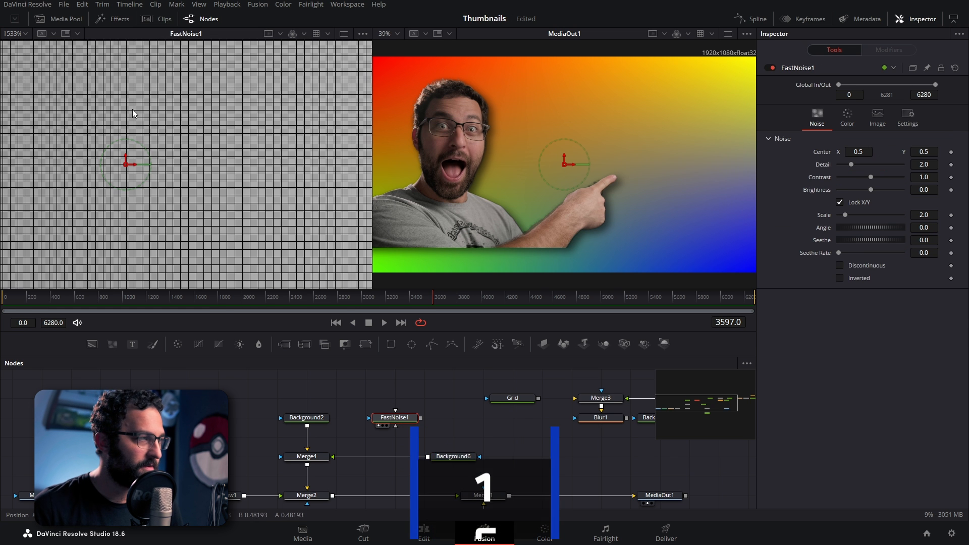
key(f)
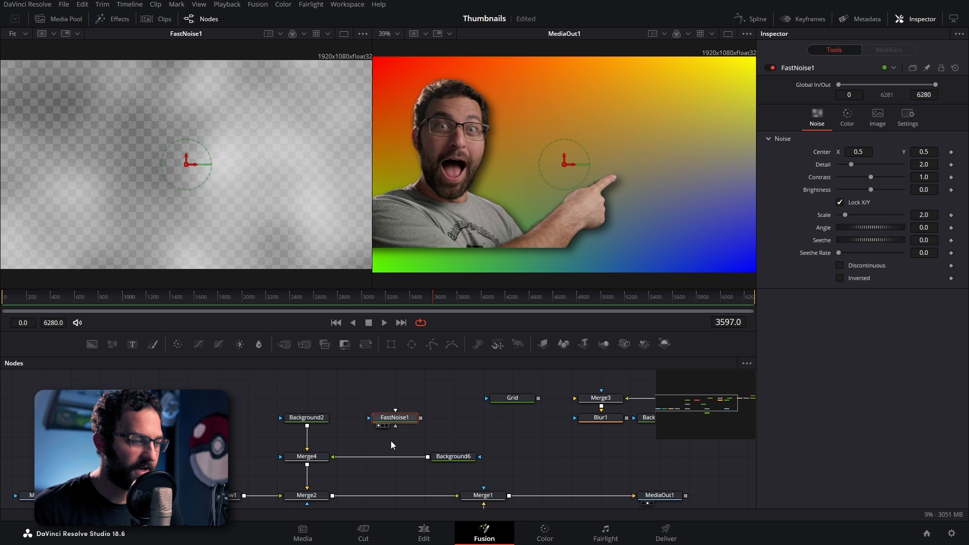
Step: Insert a Displace node after Background6 and connect FastNoise1 to it as the displacement map
click(456, 457)
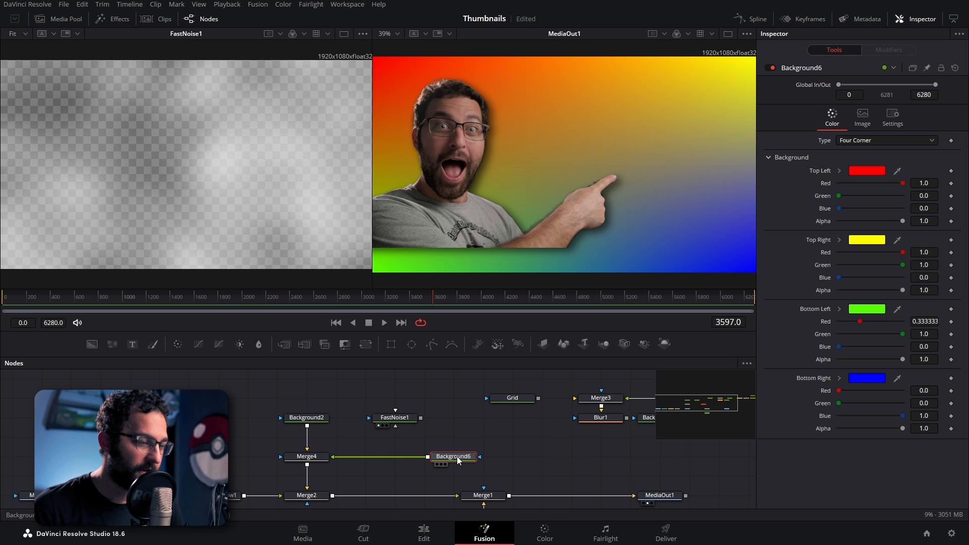
key(shift+space)
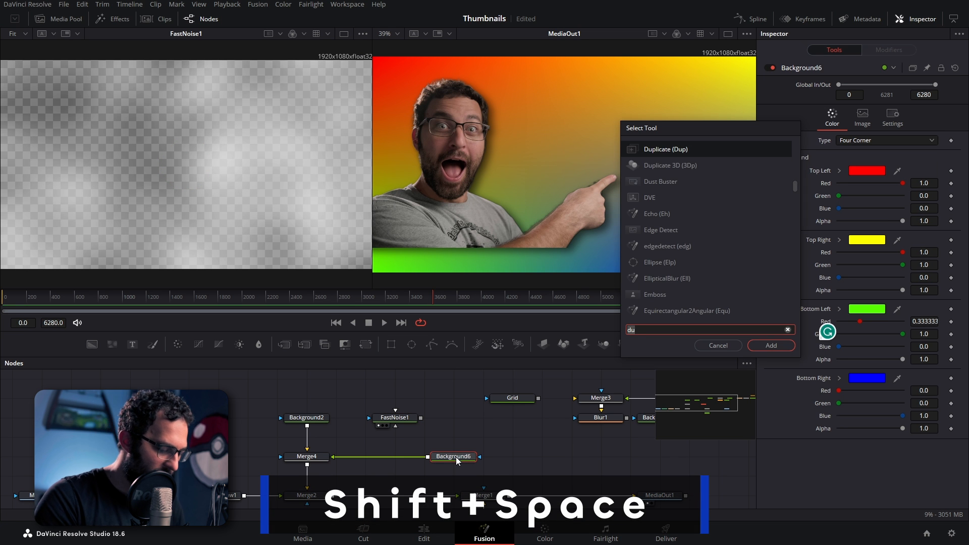
text(displace)
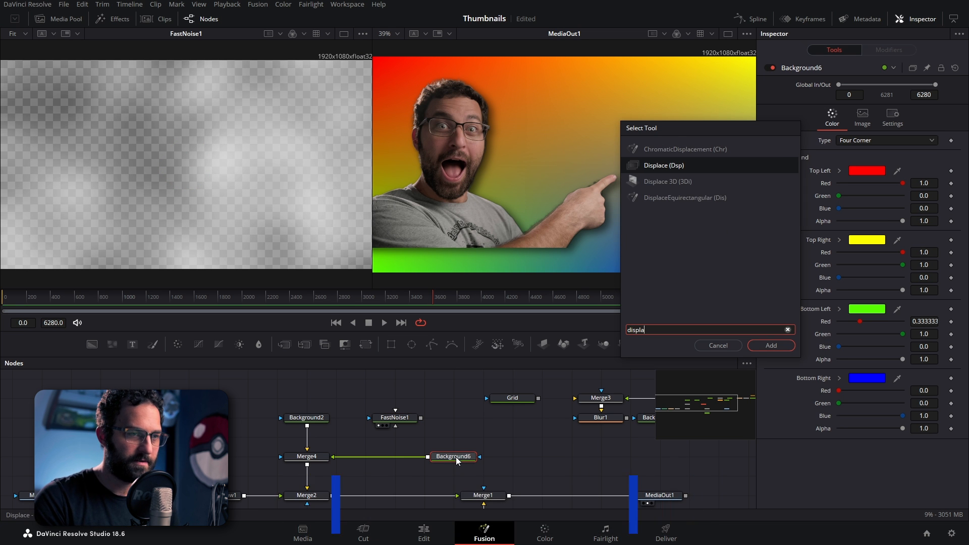
key(Return)
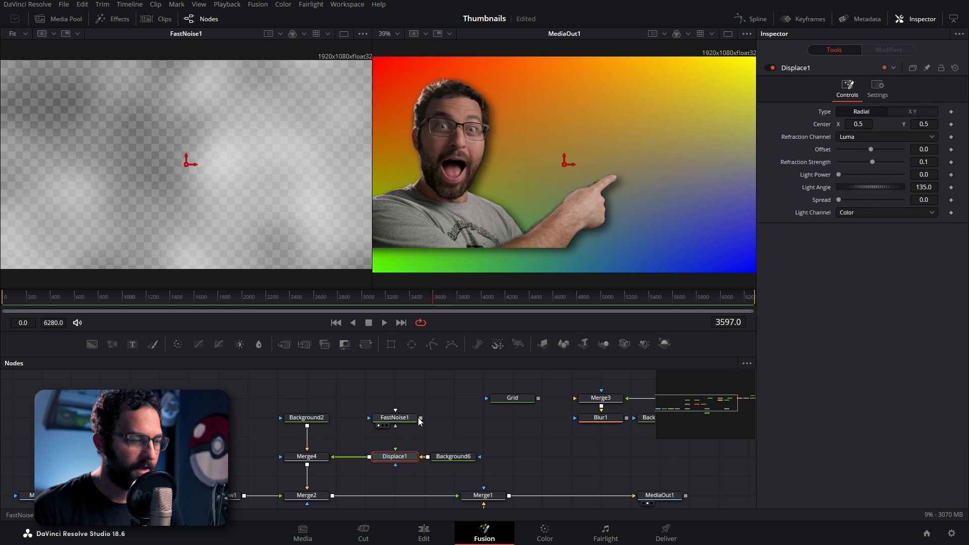
click(411, 417)
drag(422, 418, 400, 456)
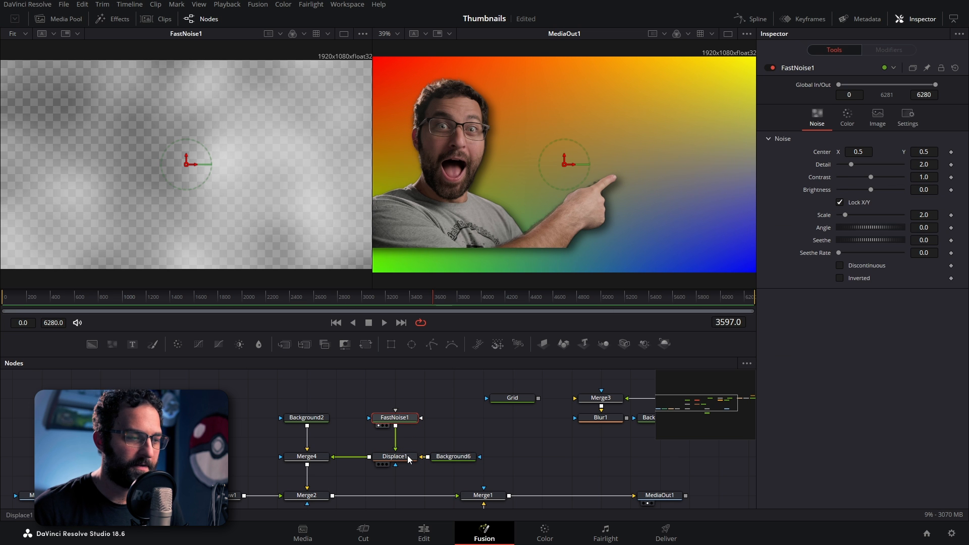
Step: Raise FastNoise1's contrast to about 2.27 and its scale to about 19.06
mouse_move(871, 177)
mouse_down()
mouse_move(891, 177)
mouse_move(880, 177)
mouse_up()
drag(843, 213, 899, 214)
mouse_move(880, 176)
mouse_down()
mouse_move(894, 176)
mouse_move(880, 176)
mouse_up()
Step: Set Displace1's light power to about 0.803, refraction strength to 0.44 and offset to -0.156, and try a higher spread
click(391, 458)
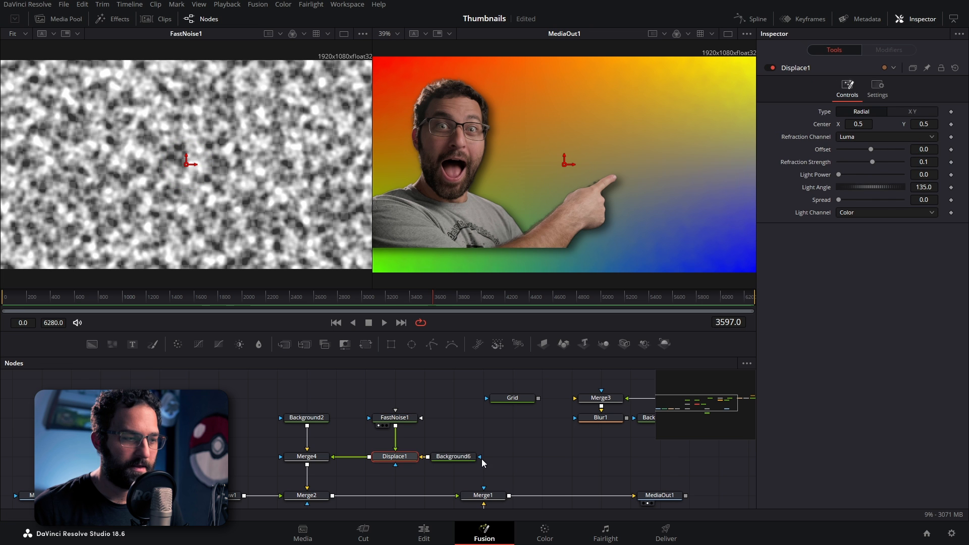
drag(838, 174, 855, 172)
drag(871, 162, 877, 162)
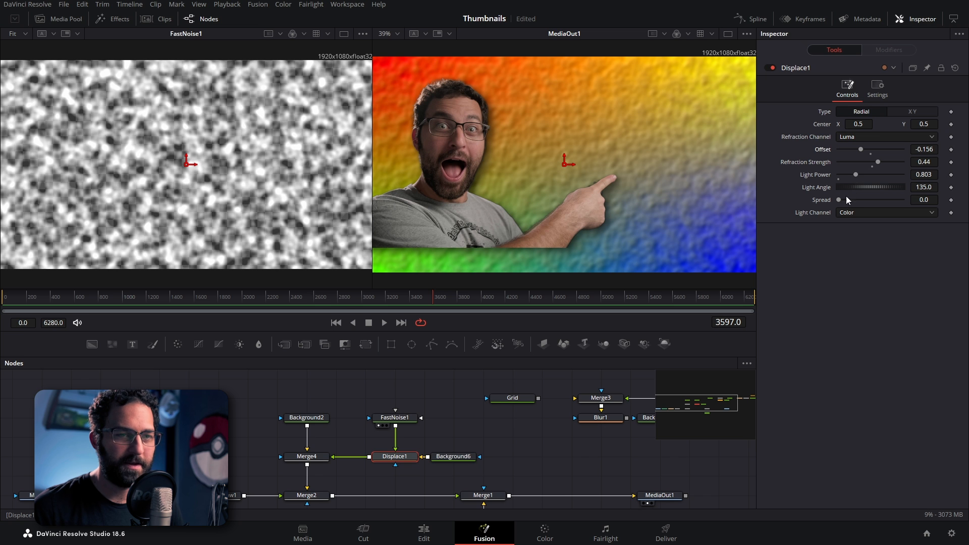
drag(840, 199, 863, 199)
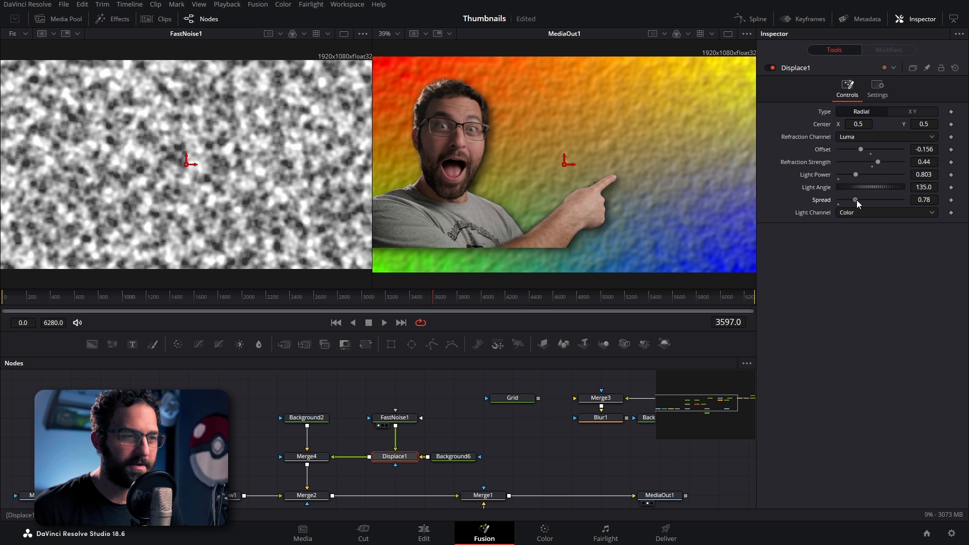
Step: Reduce FastNoise1's contrast to 1.3 and its scale to about 16.38
click(393, 418)
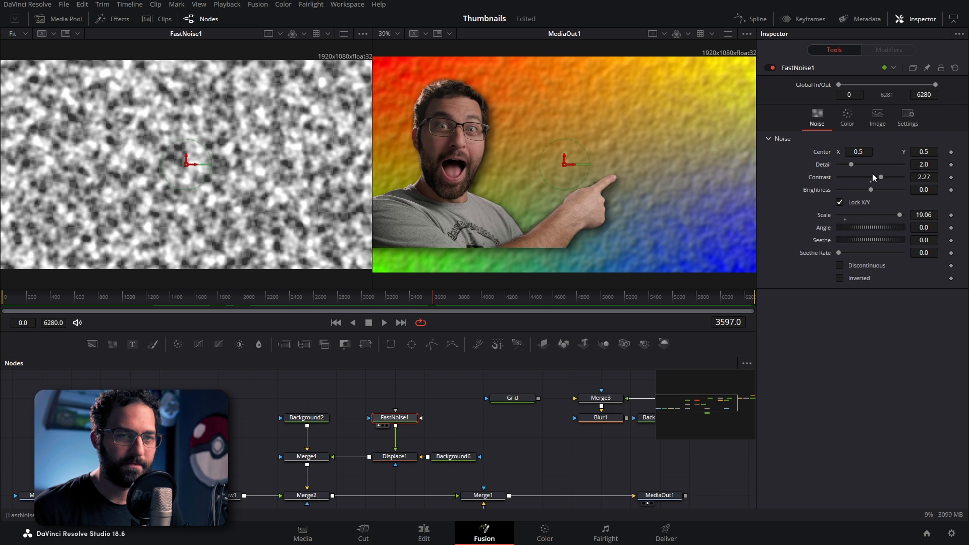
drag(882, 178, 875, 174)
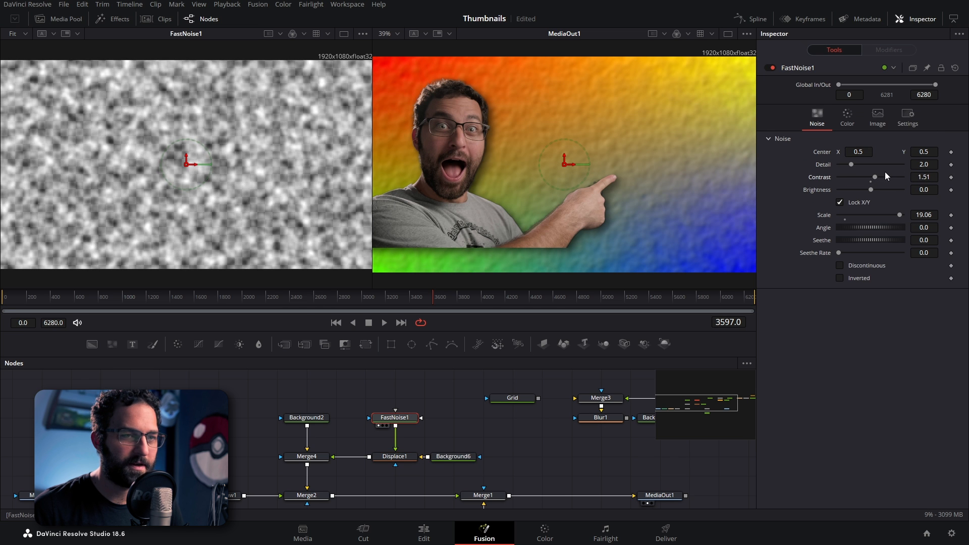
double_click(923, 177)
text(3)
key(Return)
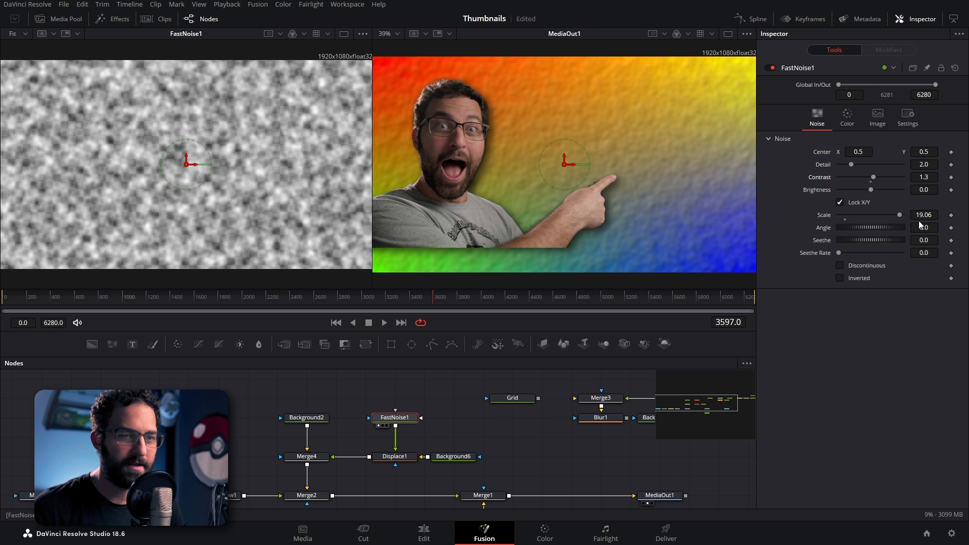
mouse_move(900, 215)
mouse_down()
mouse_move(855, 214)
mouse_move(914, 216)
mouse_move(892, 216)
mouse_up()
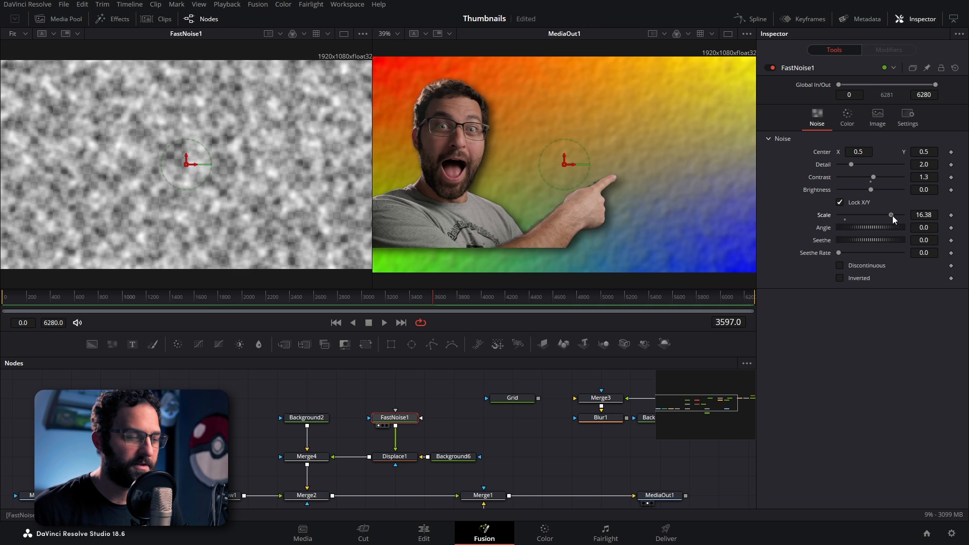
Step: Replace the FastNoise and Displace nodes with a Mosaic Blur node after Background6
click(402, 459)
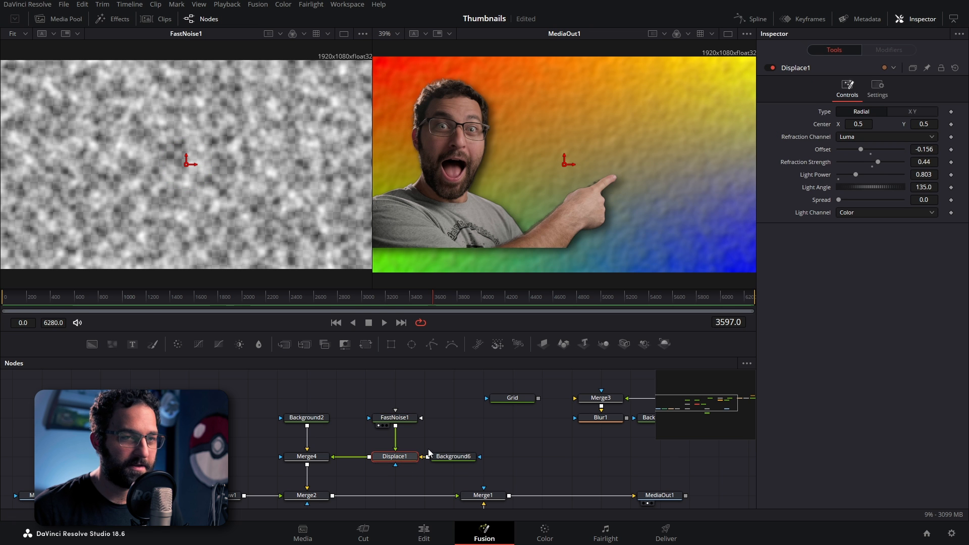
drag(383, 478, 408, 410)
key(Delete)
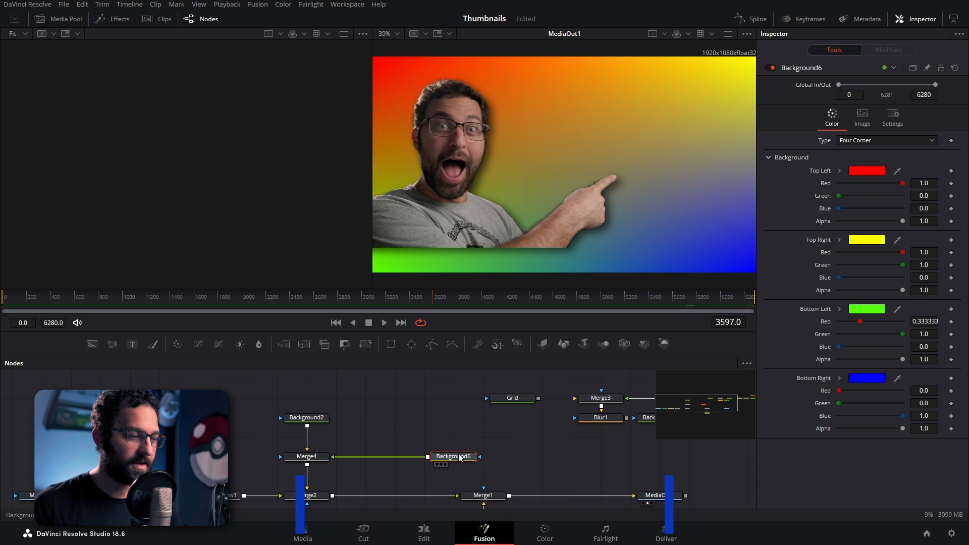
key(shift+space)
text(mosaic)
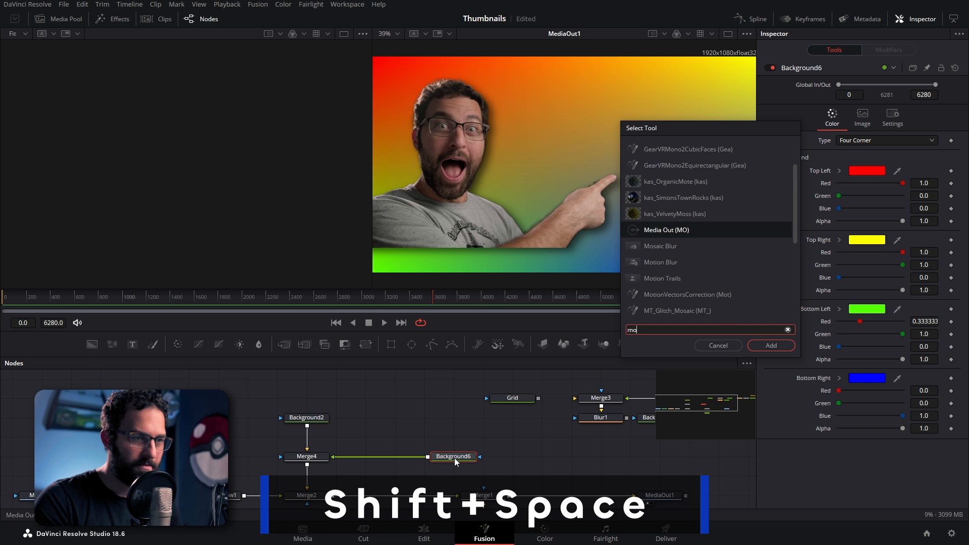
key(Return)
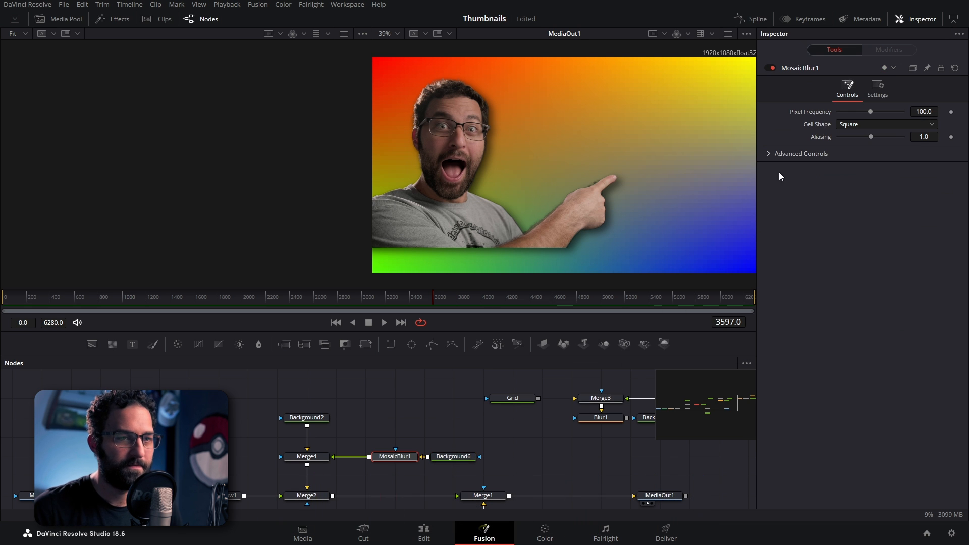
Step: Give MosaicBlur1 triangle cells with a pixel frequency of about 17.5, aliasing of 1.465 and aspect of 2.77
click(868, 124)
click(853, 159)
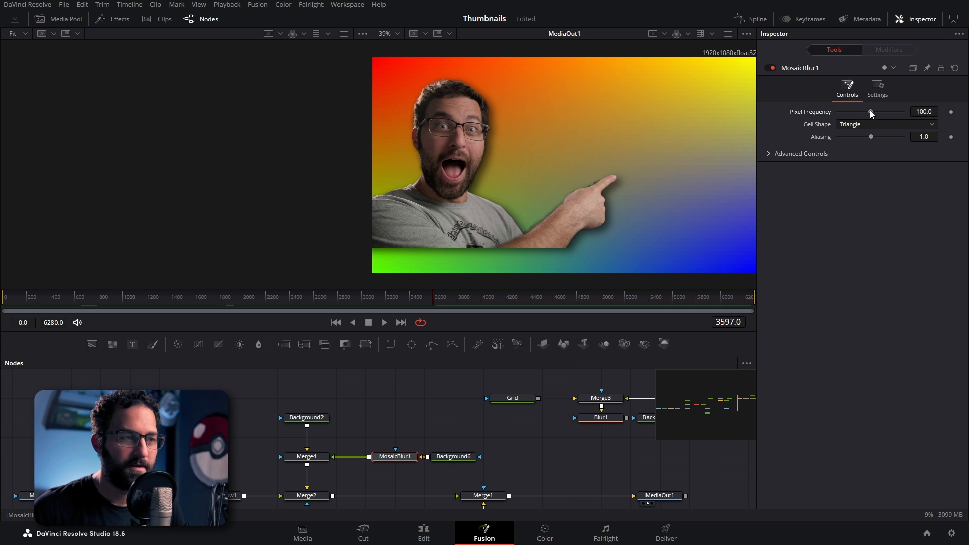
drag(878, 110, 885, 136)
drag(925, 111, 961, 112)
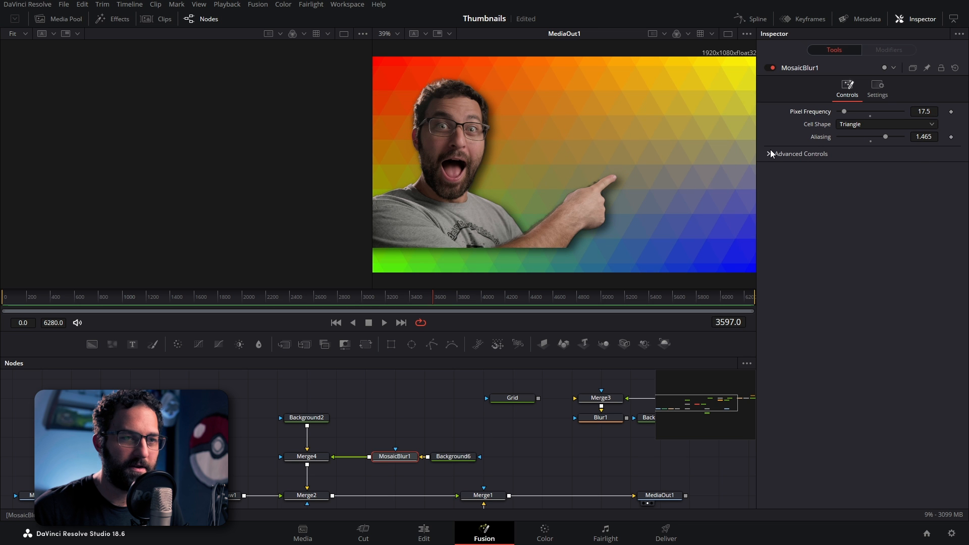
click(848, 154)
mouse_move(849, 192)
mouse_down()
mouse_move(872, 193)
mouse_move(885, 179)
mouse_move(831, 182)
mouse_move(844, 180)
mouse_up()
drag(870, 166, 878, 168)
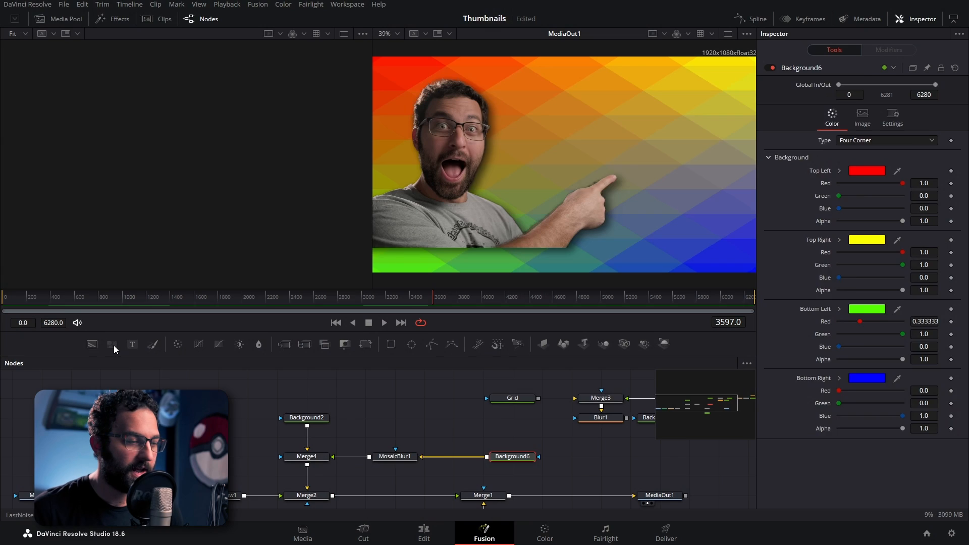
Step: Feed MosaicBlur1 from a new FastNoise node instead of Background6 and set its pixel frequency to about 80.5
click(112, 344)
drag(472, 422, 483, 456)
key(Delete)
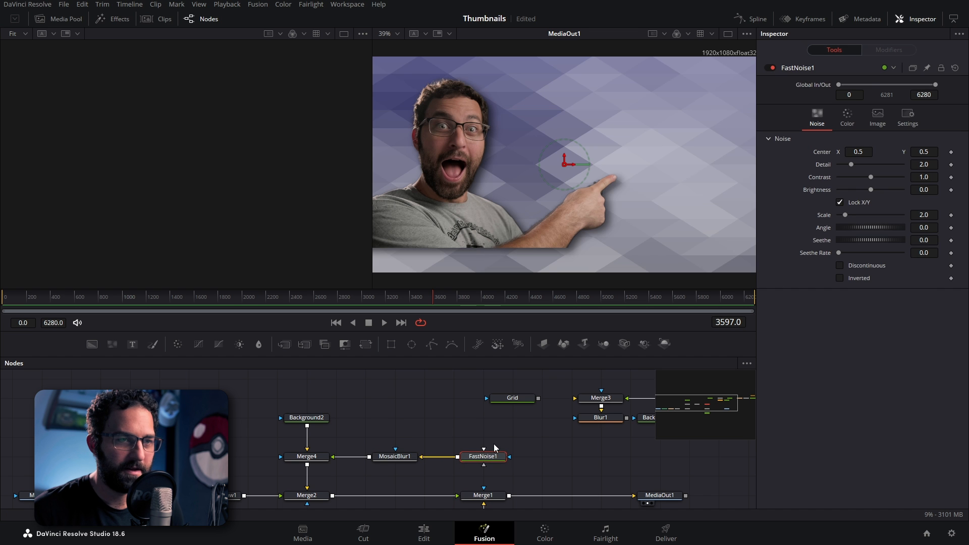
click(406, 457)
drag(927, 112, 957, 112)
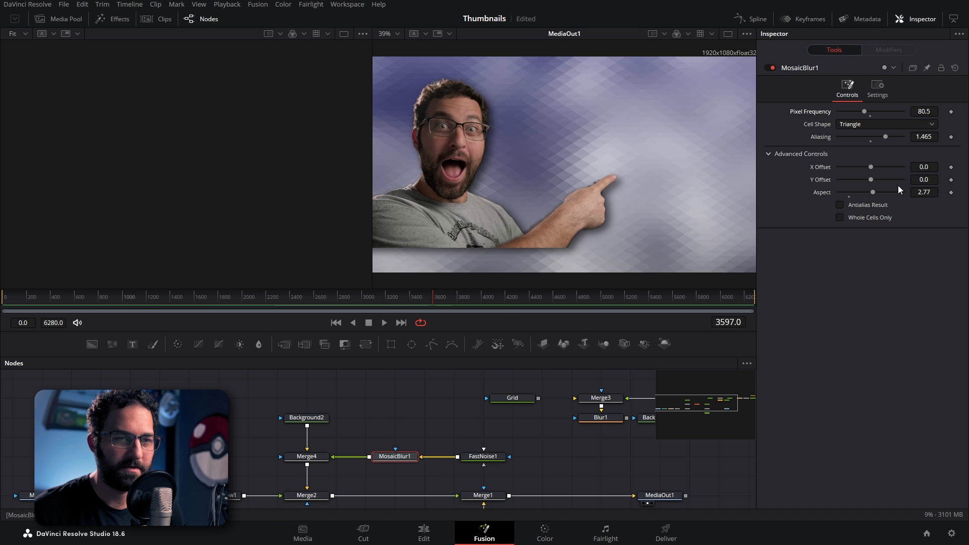
Step: Make FastNoise1 discontinuous and fine-tune its contrast and brightness
mouse_move(870, 176)
mouse_down()
mouse_move(888, 174)
mouse_move(882, 180)
mouse_up()
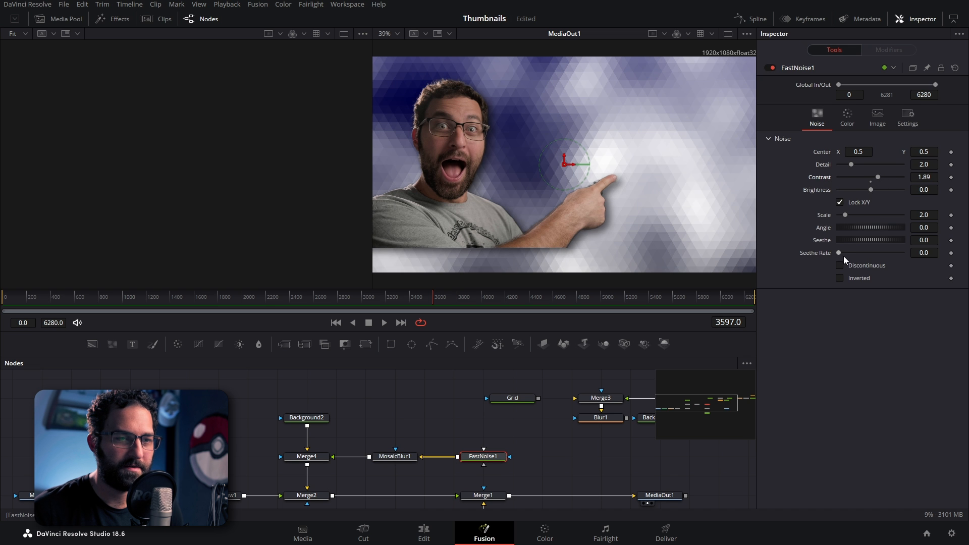
click(839, 266)
drag(873, 189, 871, 189)
drag(878, 177, 869, 177)
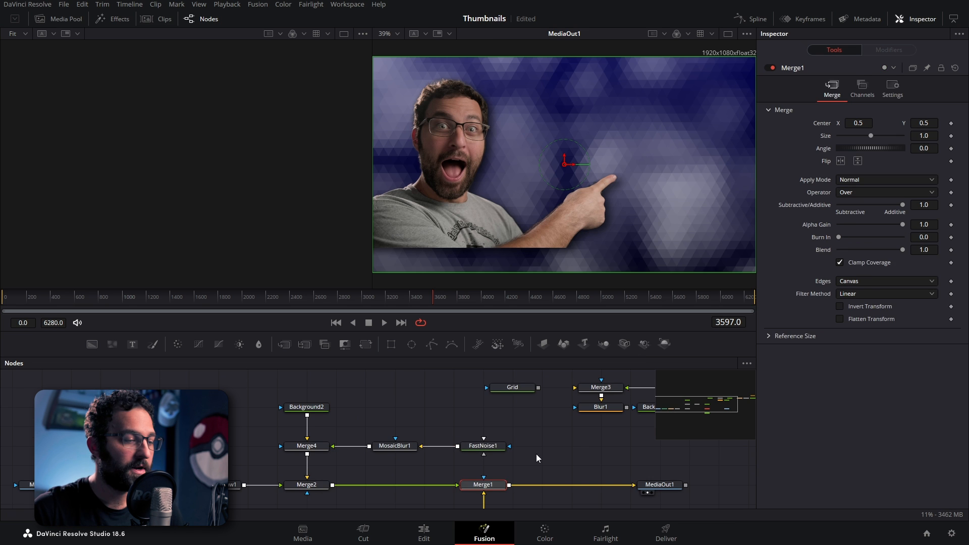
Step: Delete Background2, Merge4, MosaicBlur1 and FastNoise1 from the node graph
drag(529, 462, 307, 407)
drag(528, 460, 307, 449)
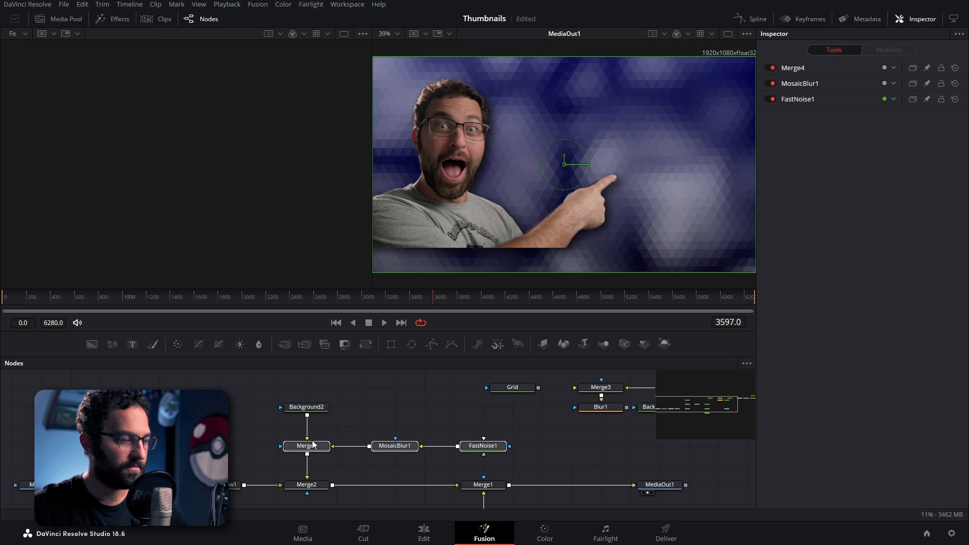
drag(518, 475, 268, 404)
key(Delete)
Step: Add the three game screenshots starting with 20231116 from the Sources bin to the node graph, clear of existing connections
click(58, 19)
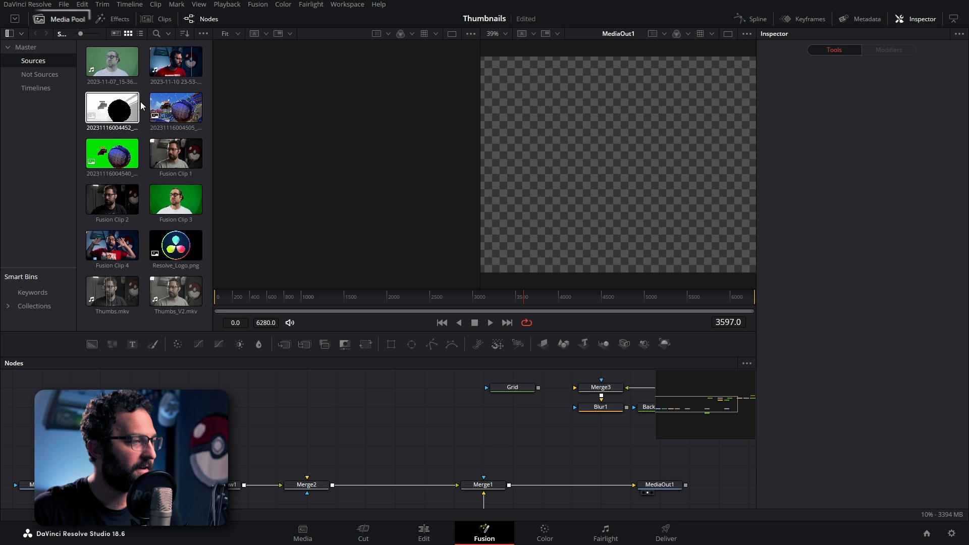
click(121, 151)
ctrl+click(119, 111)
ctrl+click(162, 105)
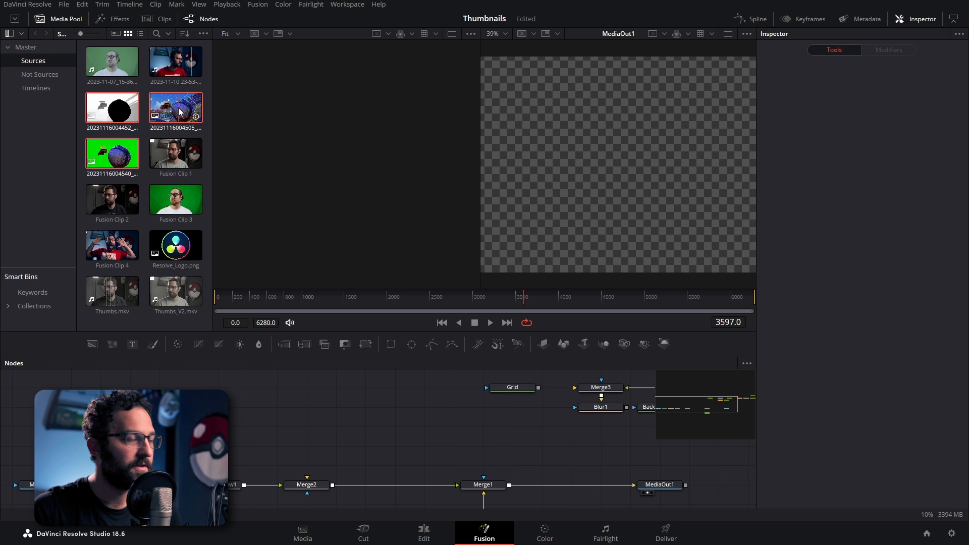
drag(179, 111, 409, 453)
key(Delete)
key(ctrl+1)
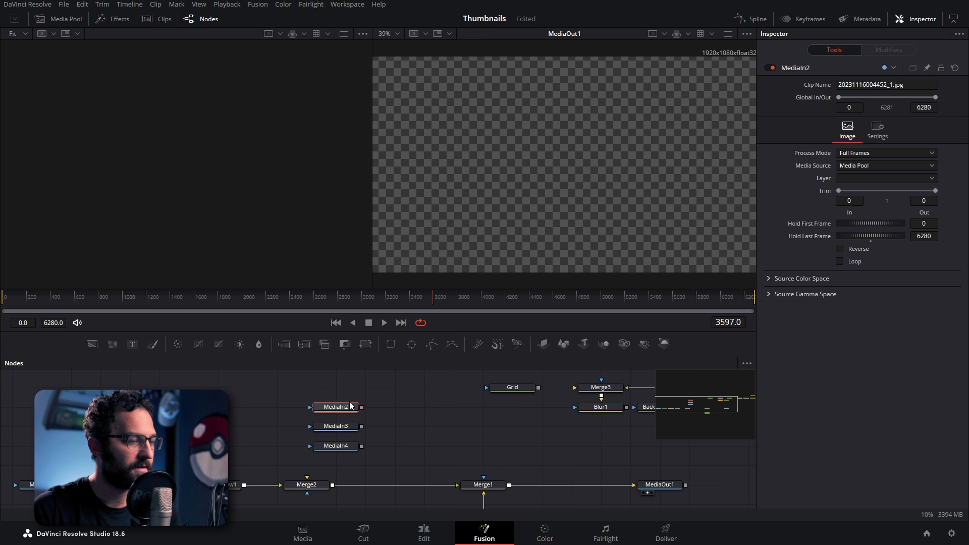
Step: Display MediaIn2 and MediaIn3 in turn in the first viewer to examine the game screenshots
key(1)
click(343, 426)
key(1)
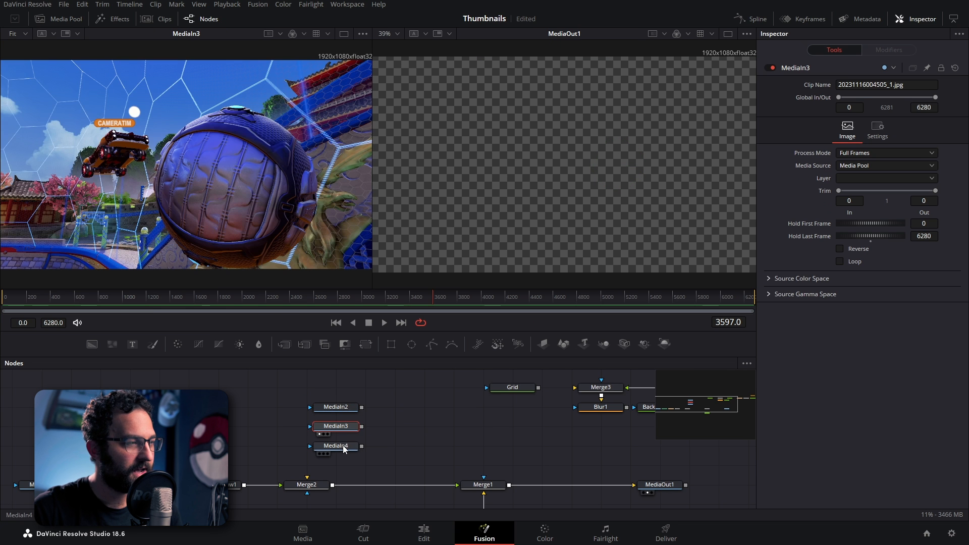
Step: Display MediaIn4, MediaIn3 and MediaIn2 in the first viewer to compare the game screenshots
click(344, 447)
key(1)
click(339, 426)
key(1)
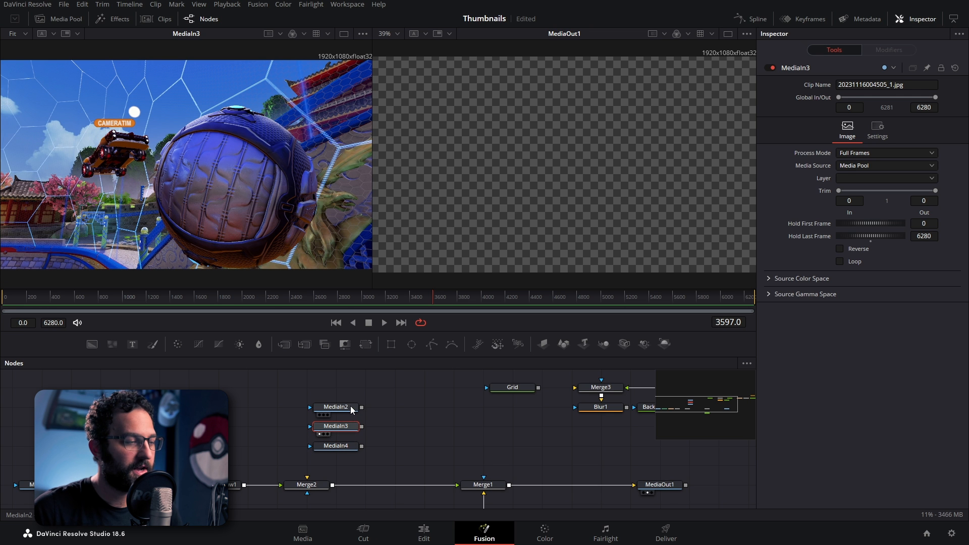
click(352, 409)
key(1)
click(352, 427)
key(1)
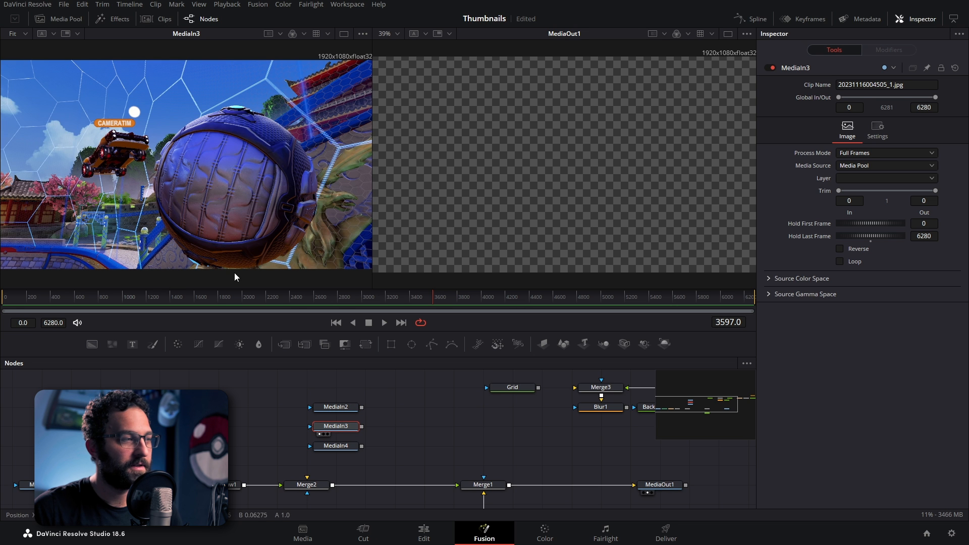
Step: Add a Delta Keyer after MediaIn4 with the screenshot's green as its background color, and show the key in the first viewer
click(346, 446)
key(1)
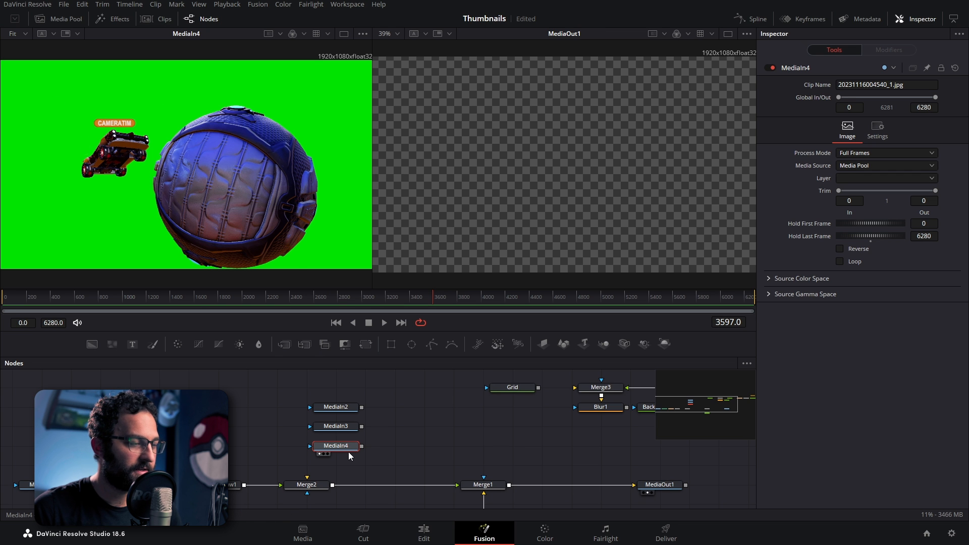
key(shift+space)
text(mos)
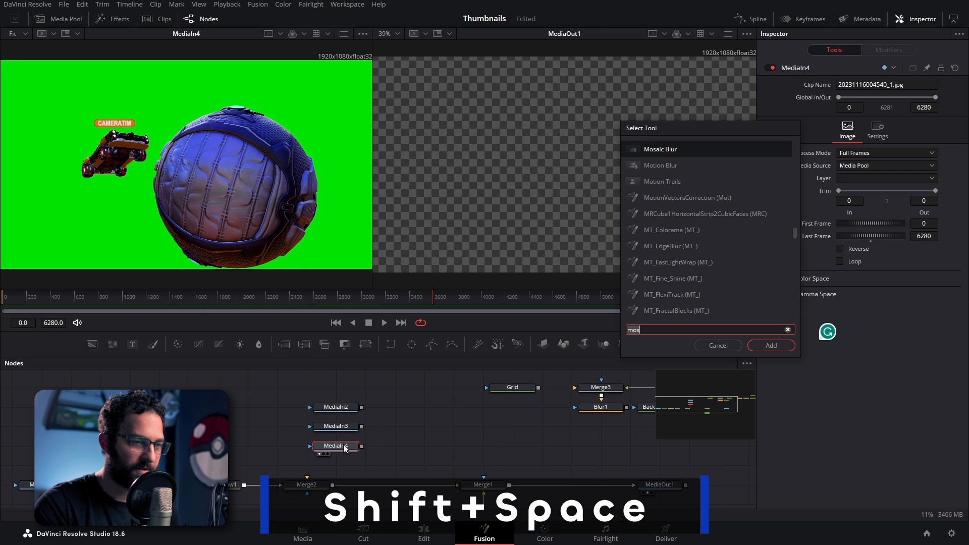
text(del)
key(Return)
drag(897, 131, 548, 126)
drag(547, 126, 323, 109)
key(1)
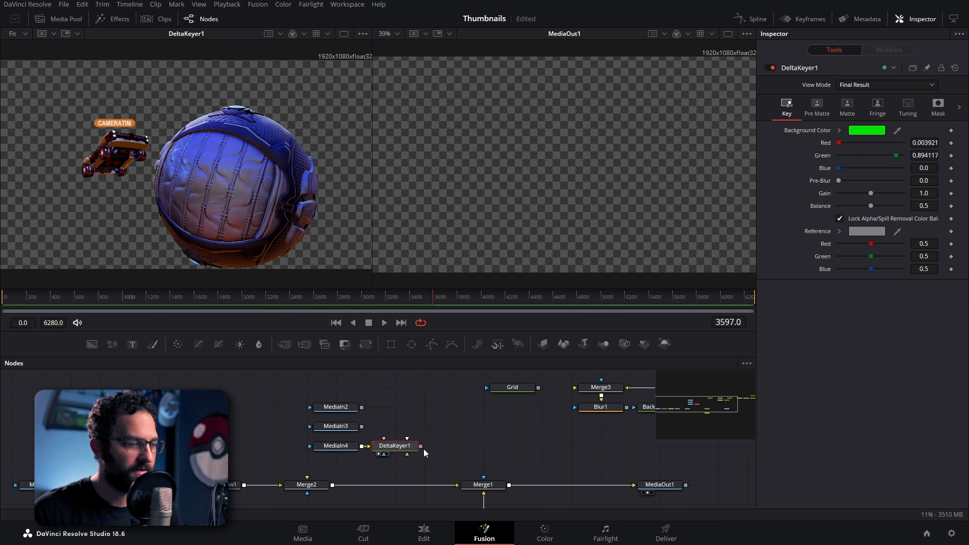
Step: Connect DeltaKeyer1 to Merge2's background input and move the screenshot nodes and keyer closer to Merge2
drag(421, 446, 307, 477)
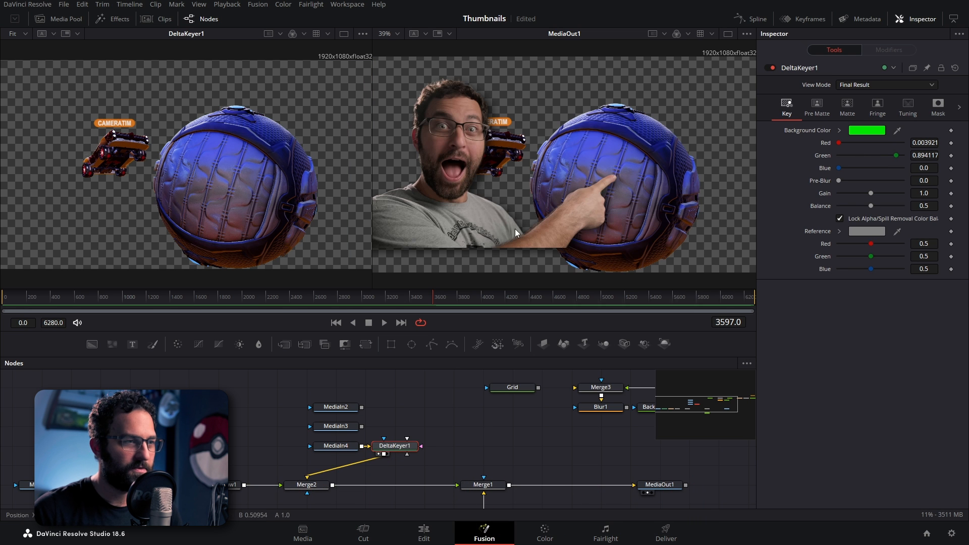
click(319, 487)
drag(408, 406, 362, 434)
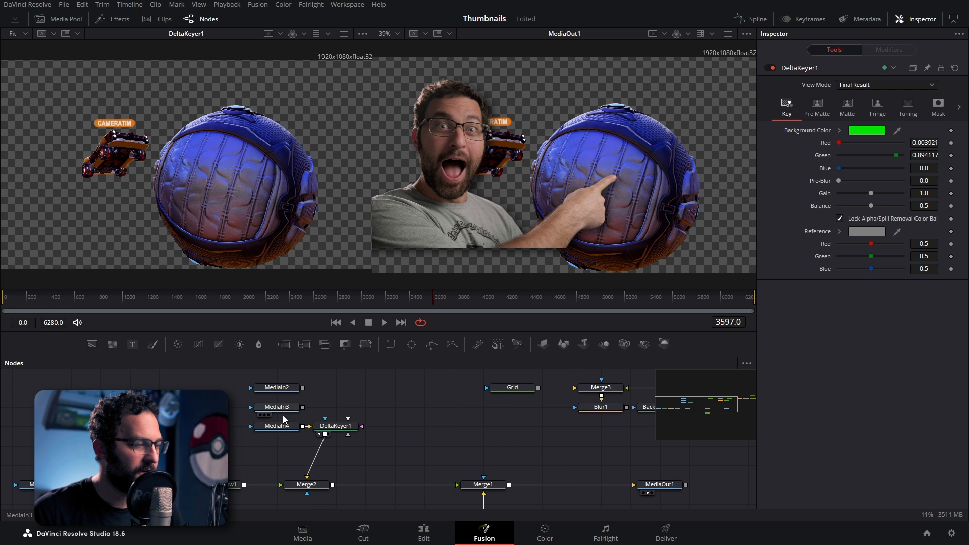
click(276, 426)
scroll(353, 419, left, 3)
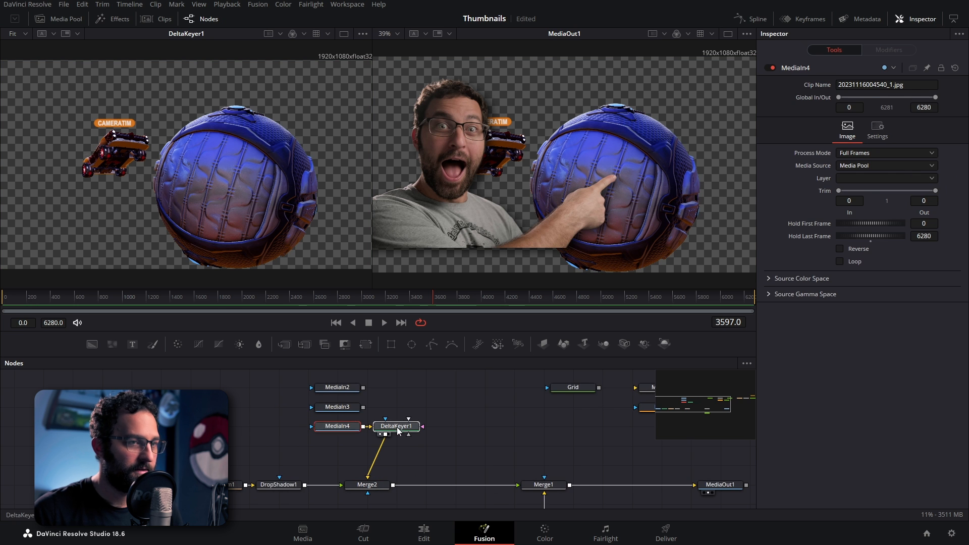
click(395, 427)
scroll(429, 426, up, 2)
Step: View MediaIn3 and MediaIn2 in the first viewer and move both nodes up, clear of the MediaIn4 keyer branch
click(343, 437)
key(1)
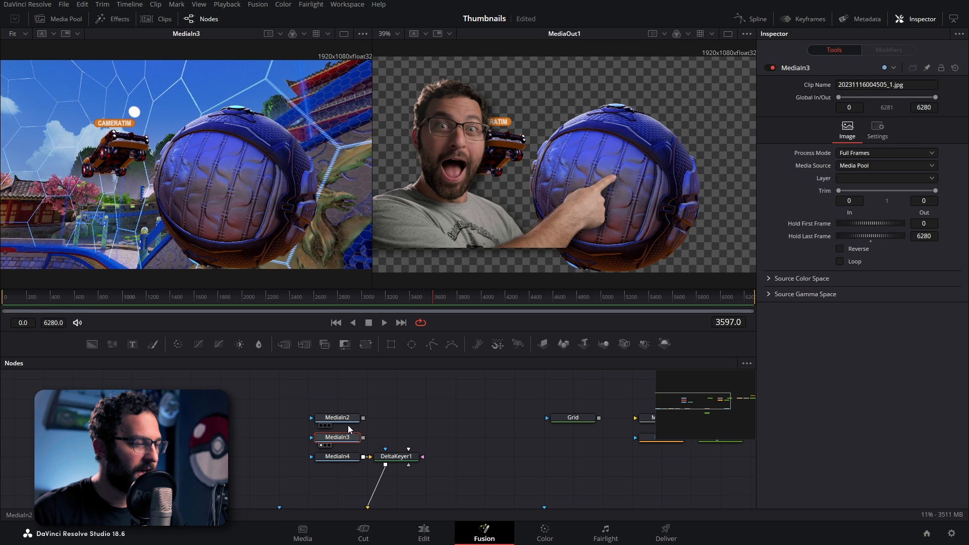
click(340, 421)
key(1)
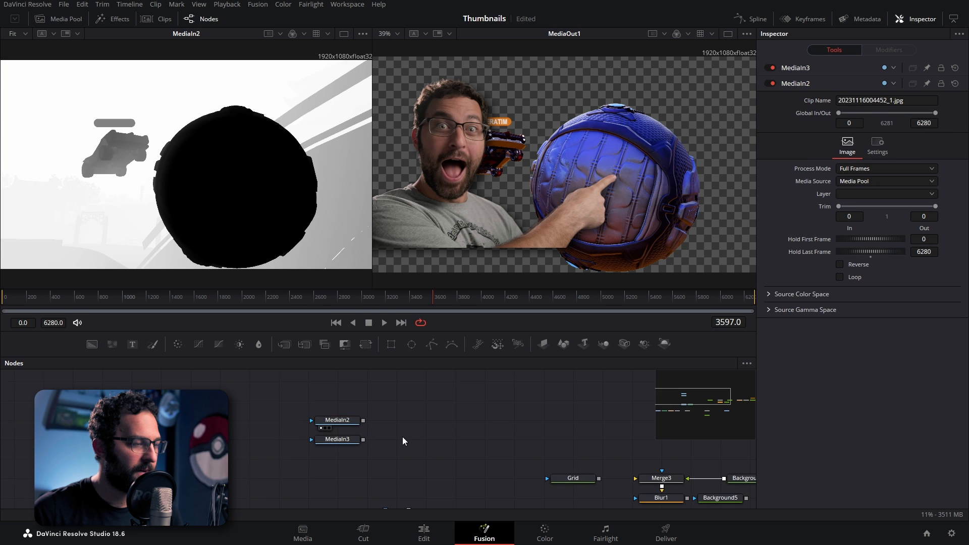
scroll(402, 438, down, 3)
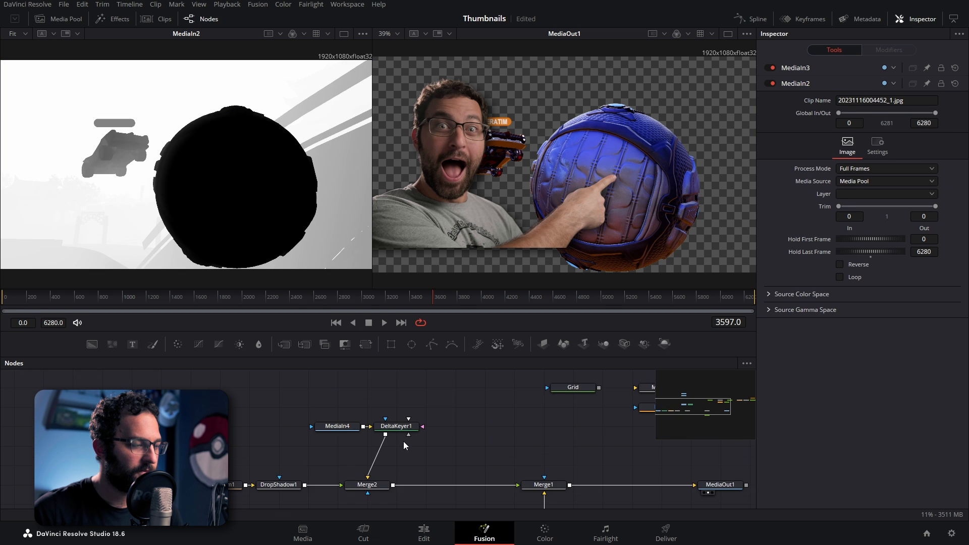
click(345, 427)
scroll(385, 434, up, 3)
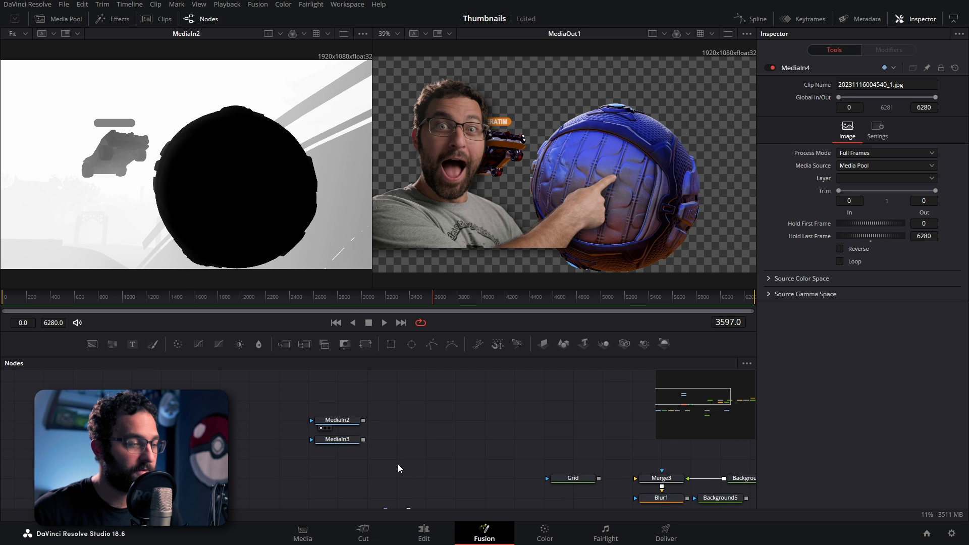
drag(398, 461, 367, 469)
click(309, 428)
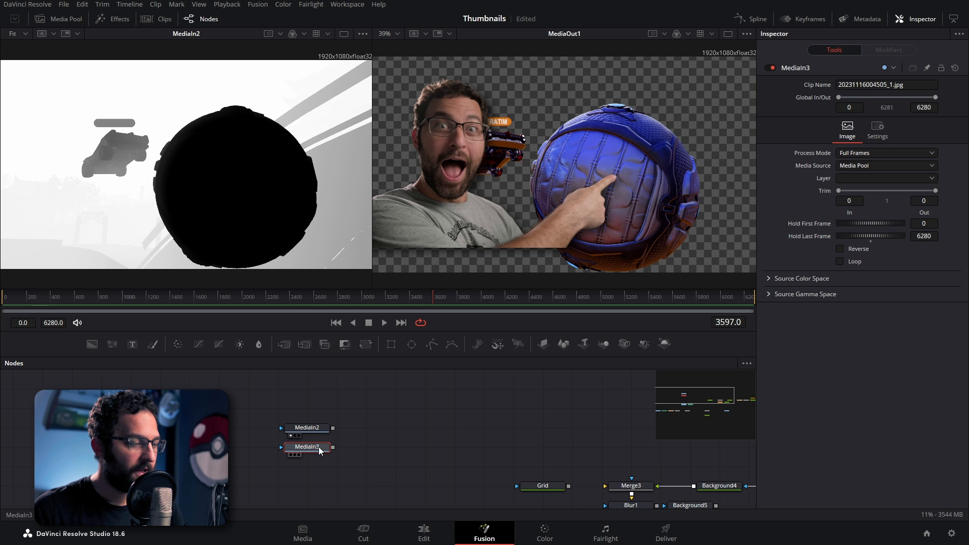
Step: Add a Blur node after MediaIn3, show it in the first viewer, and set its blur size to 20
key(1)
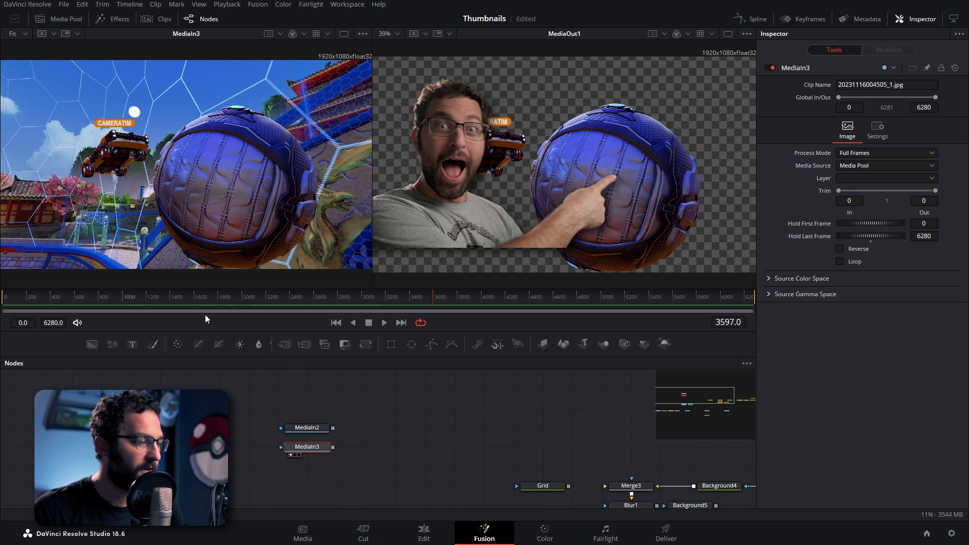
click(259, 343)
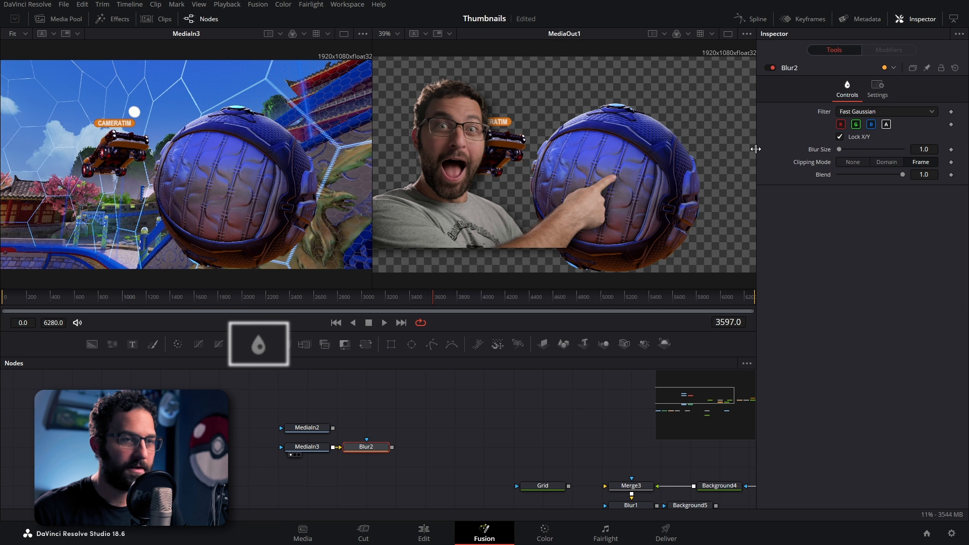
key(1)
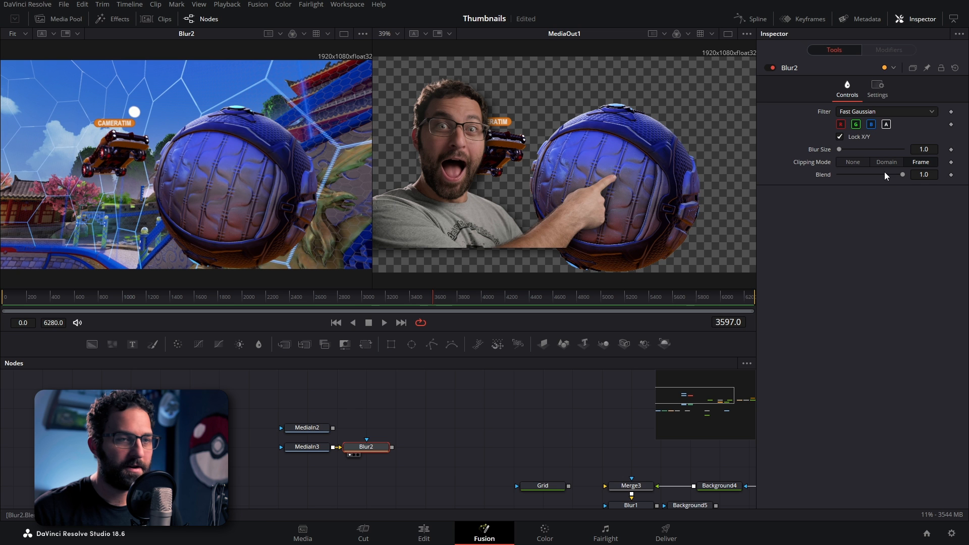
drag(913, 150, 937, 150)
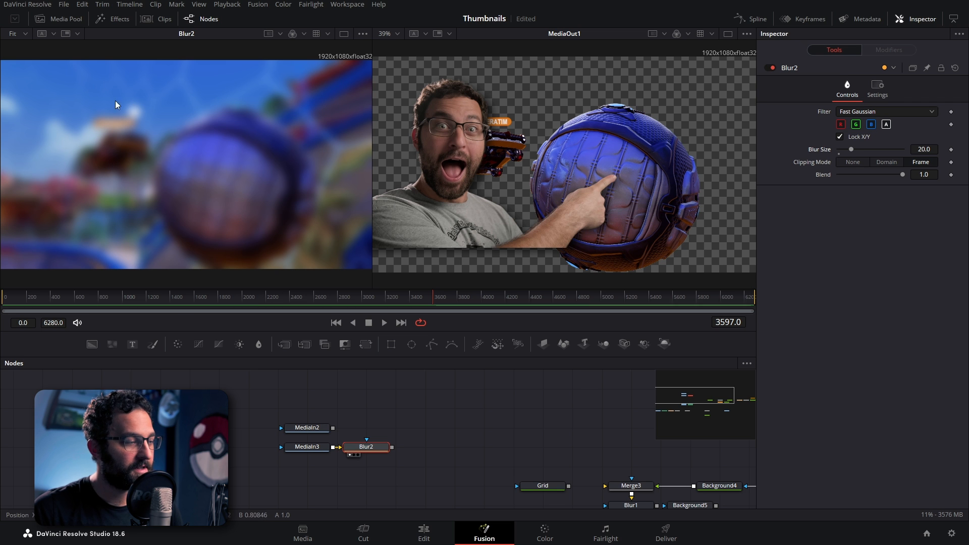
Step: Place MediaIn2 above Blur2 and connect it as the blur's effect mask
drag(318, 432, 384, 415)
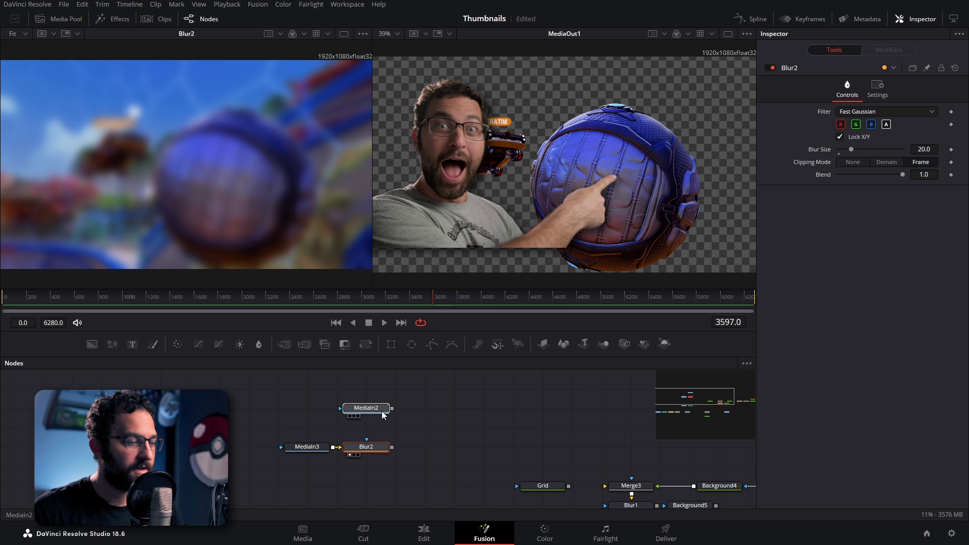
key(1)
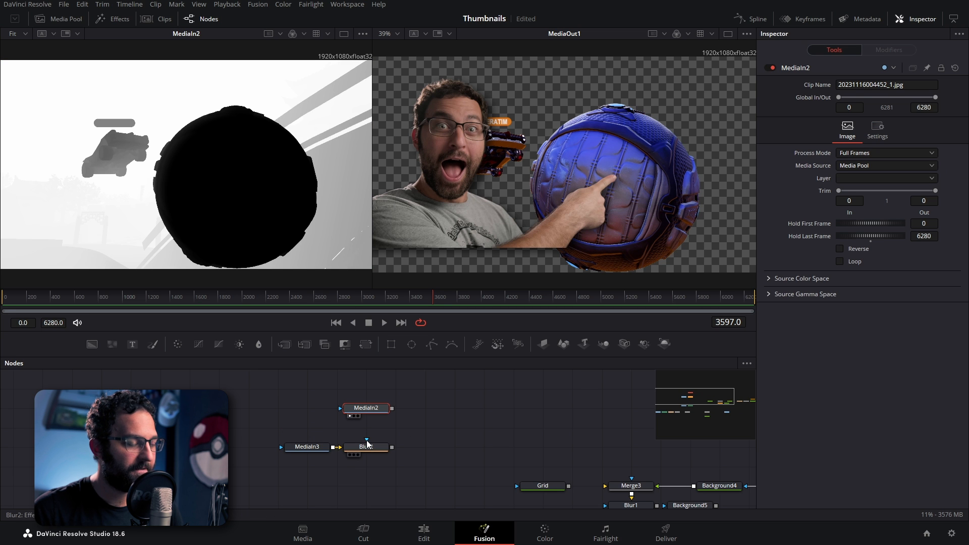
key(1)
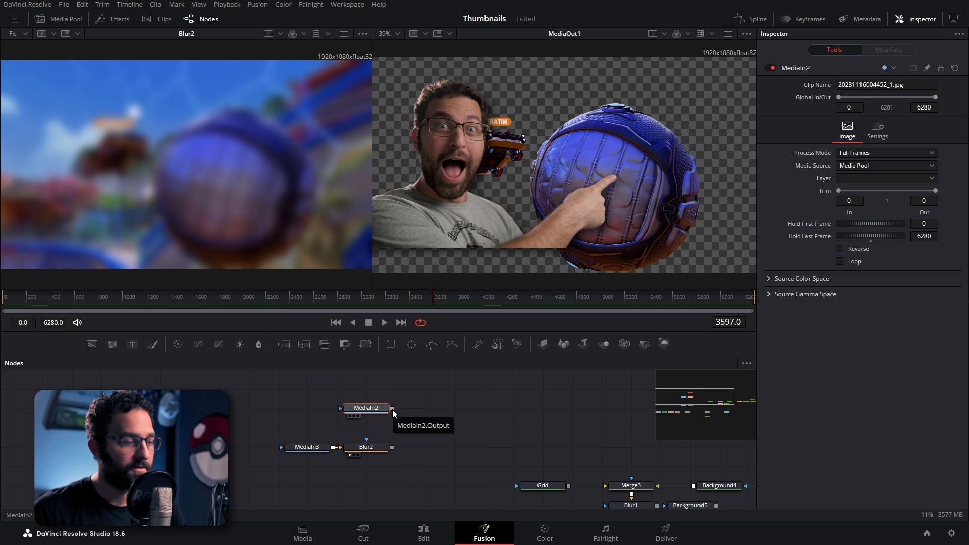
drag(392, 409, 364, 450)
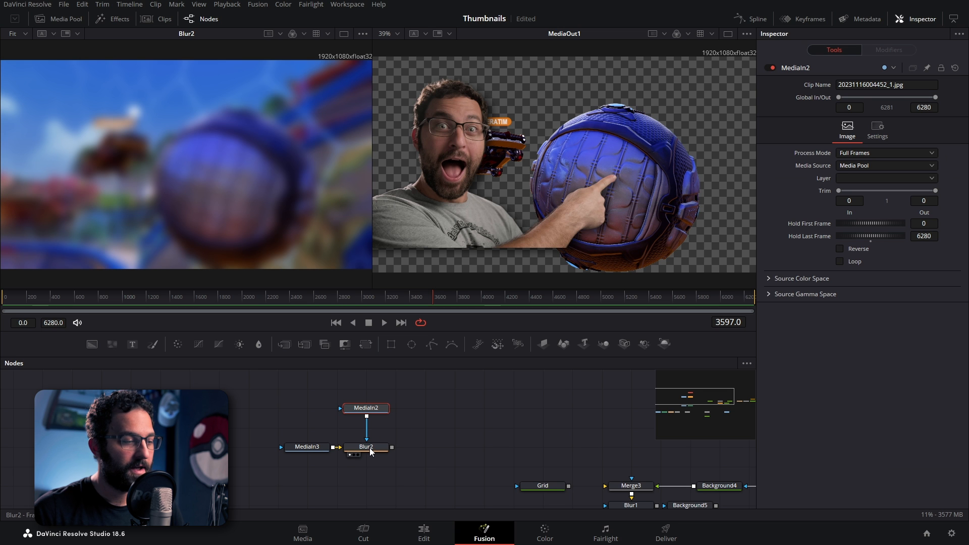
Step: Change Blur2's mask channel from Alpha so the depth image limits the blur, and set the blur size to 5.5
click(371, 451)
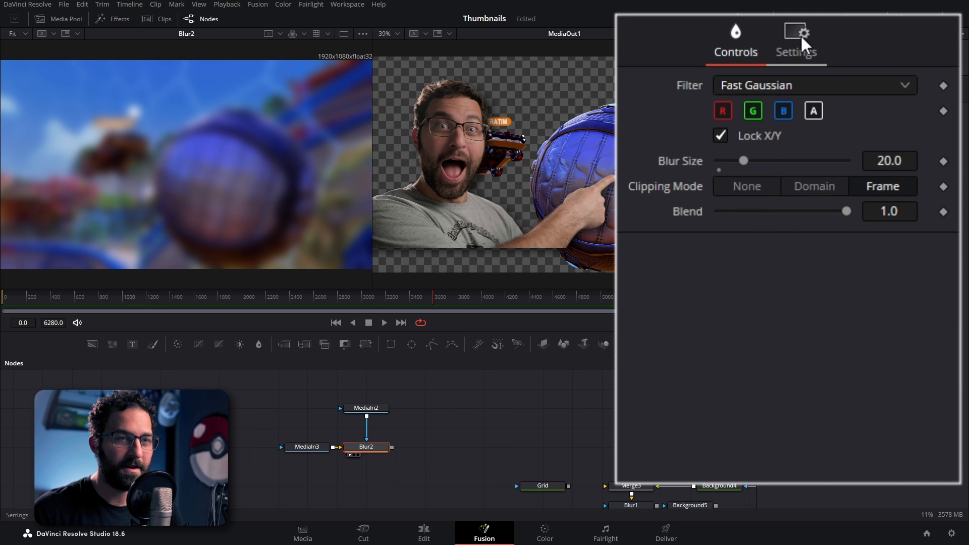
click(879, 85)
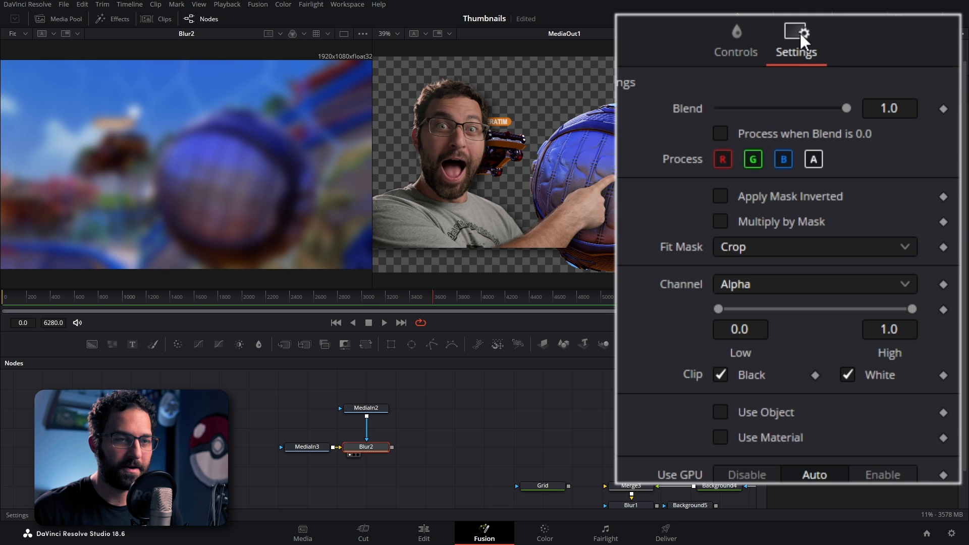
click(742, 281)
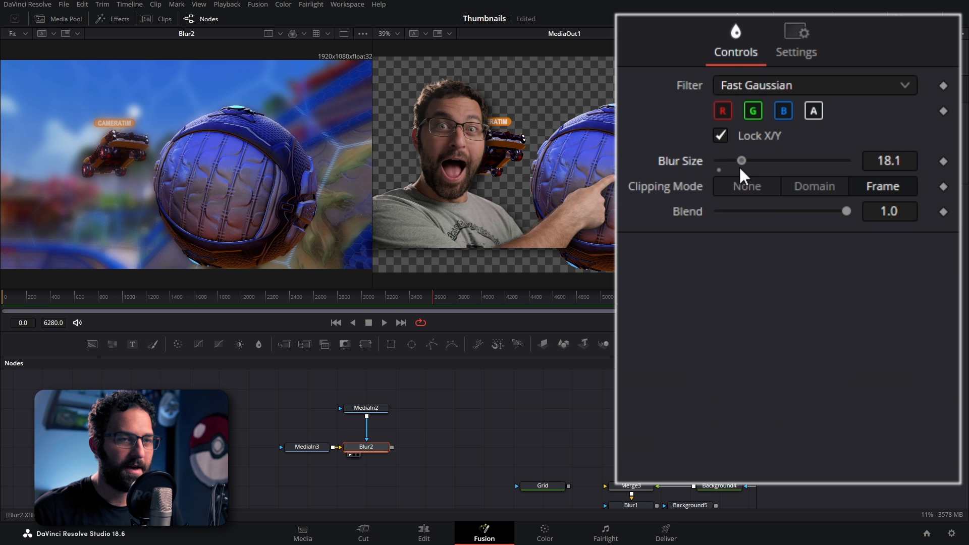
mouse_move(738, 166)
mouse_down()
mouse_move(714, 167)
mouse_move(773, 167)
mouse_move(722, 171)
mouse_up()
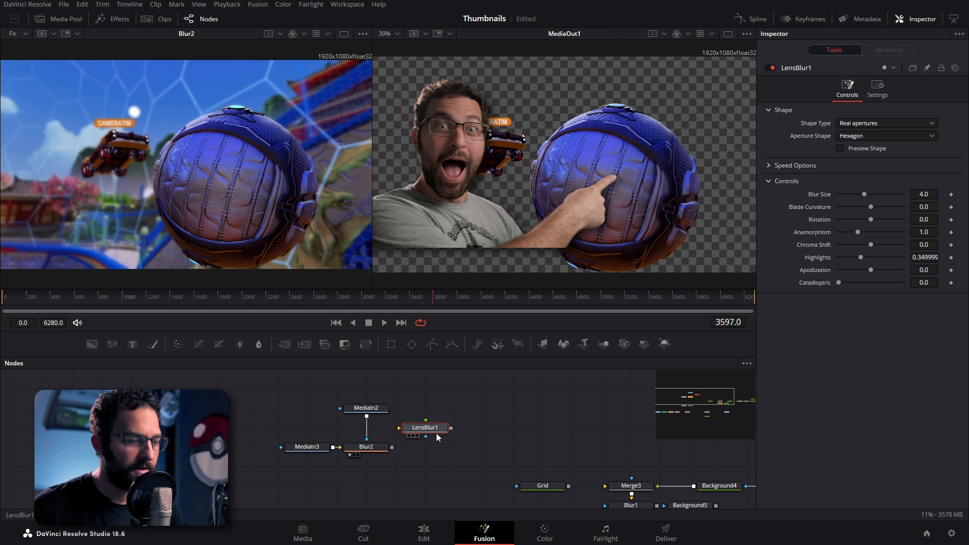
Step: Delete Blur2, put LensBlur1 in its place after MediaIn3, and show it in the first viewer
click(365, 446)
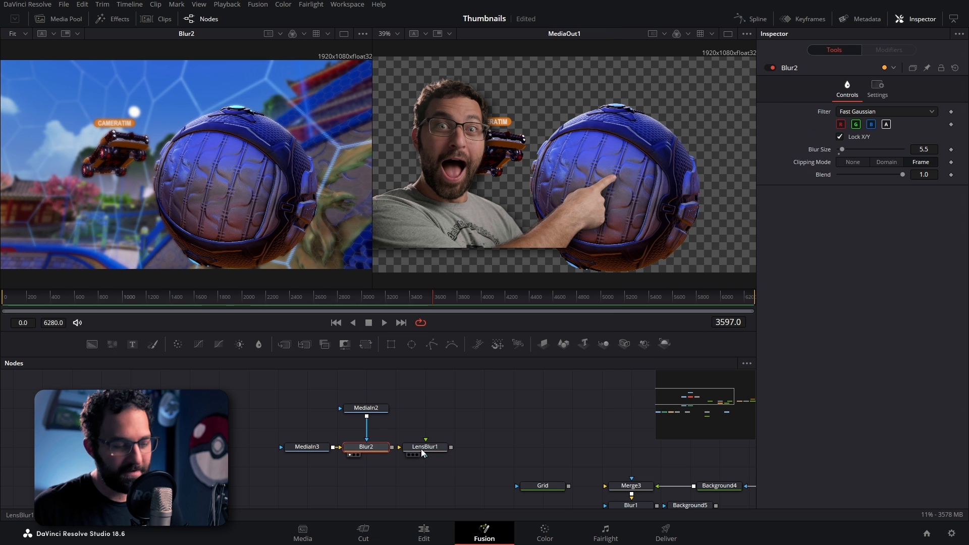
key(Delete)
drag(420, 446, 356, 450)
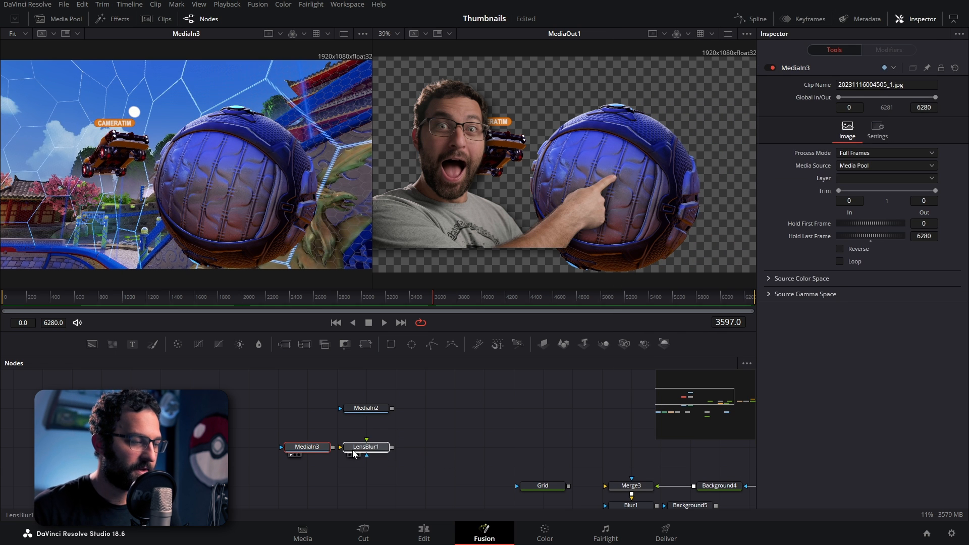
click(349, 455)
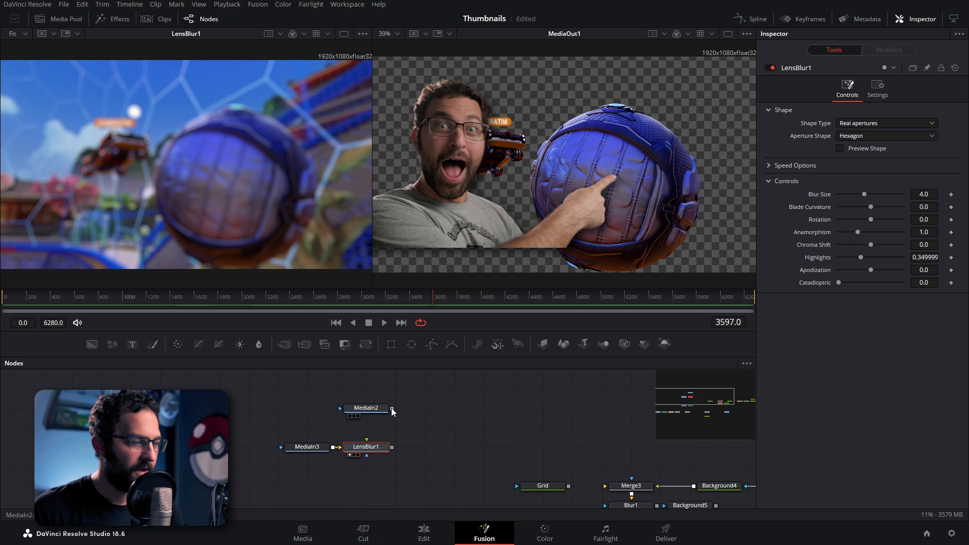
Step: Mask LensBlur1 with MediaIn2 using the Luminance channel, and set its blur size to 5.51
drag(392, 408, 368, 457)
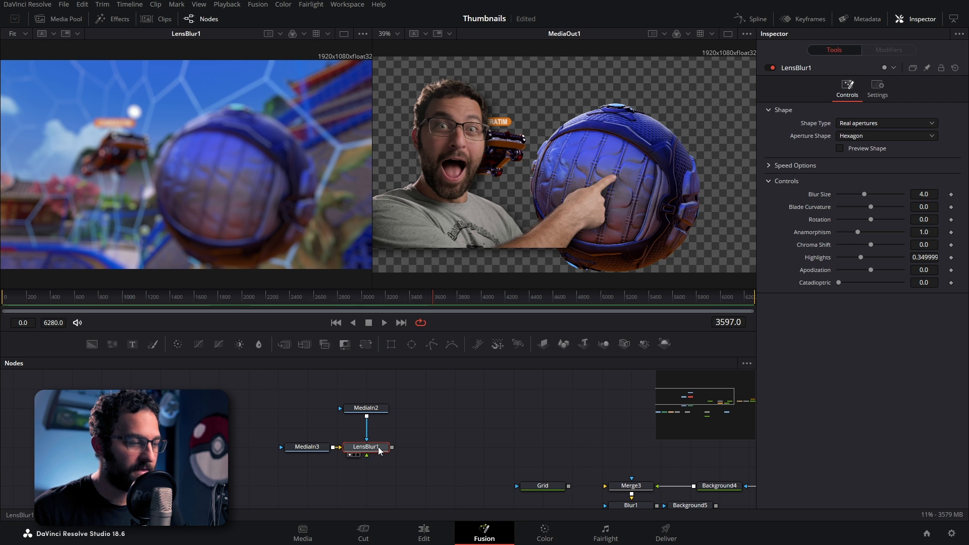
click(873, 96)
click(856, 211)
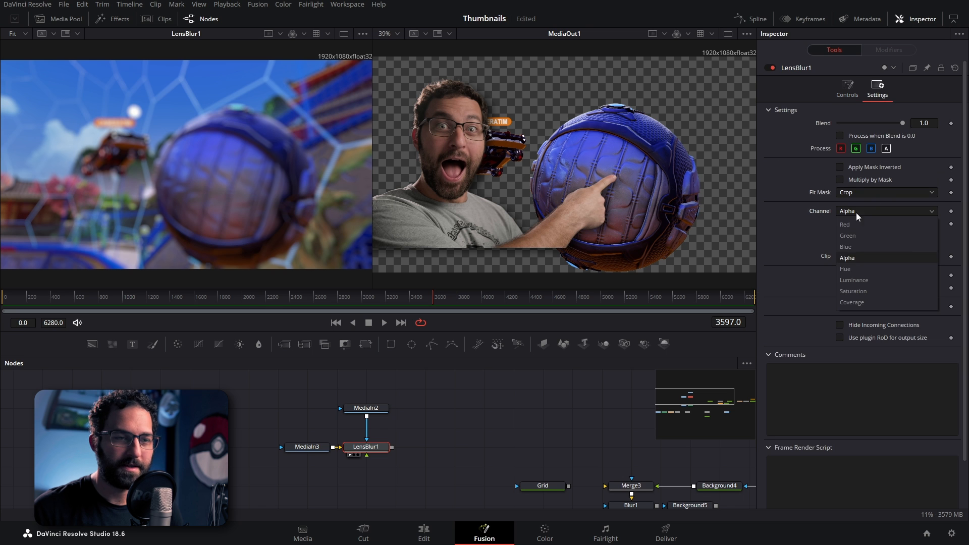
click(859, 280)
click(847, 94)
drag(864, 194, 874, 189)
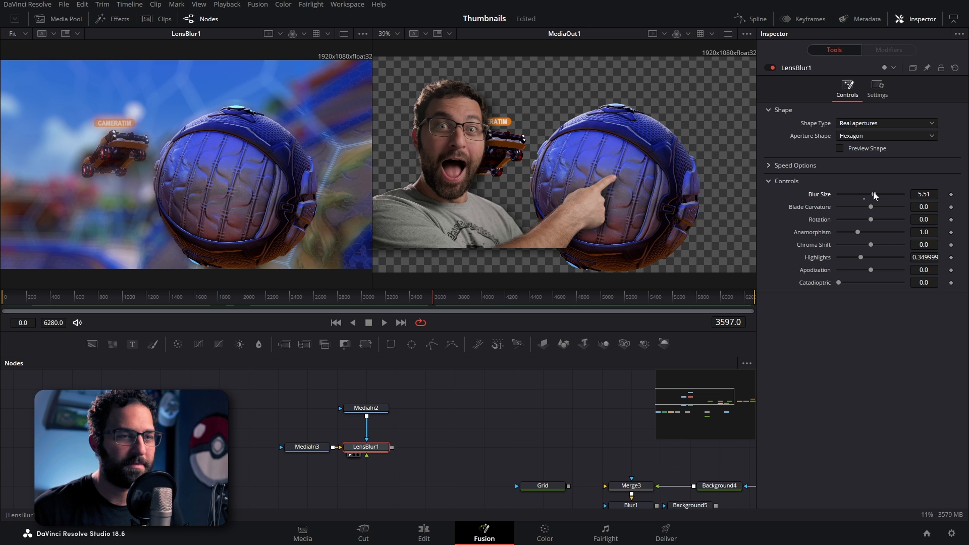
Step: Display the depth screenshot MediaIn2 in the first viewer to examine the mask source
click(380, 410)
key(1)
key(1)
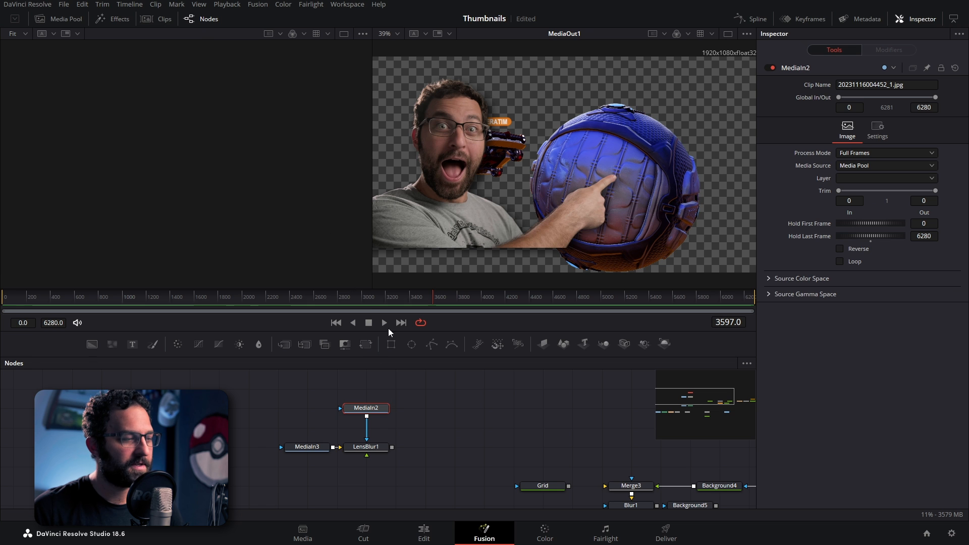
click(377, 446)
scroll(387, 441, down, 5)
drag(376, 492, 340, 487)
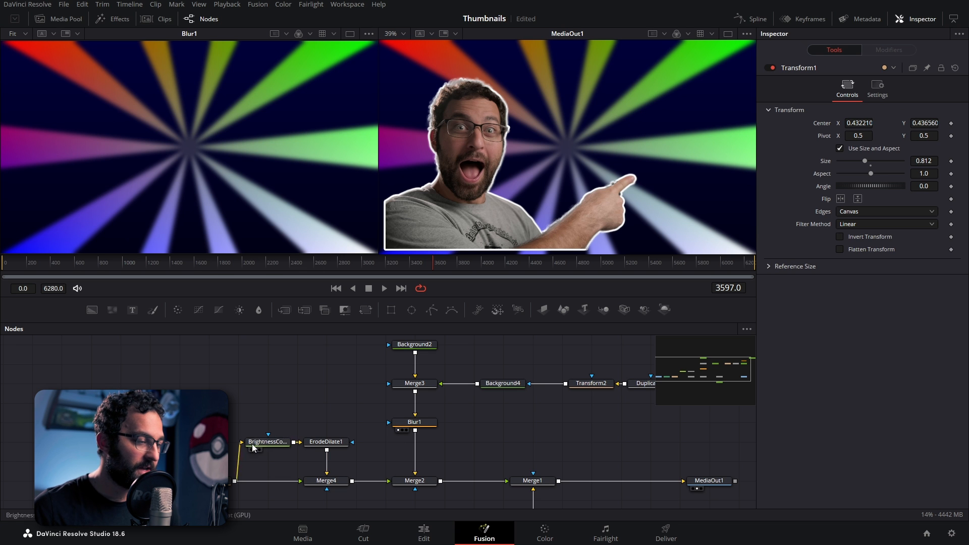
Step: Take a screen capture of the area around the ErodeDilate1 node in the node graph
scroll(250, 456, up, 5)
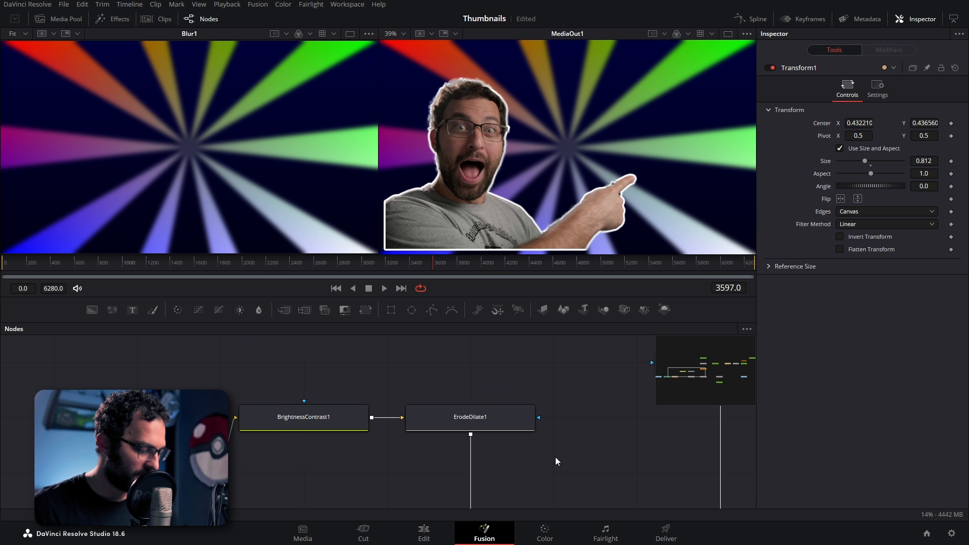
click(496, 421)
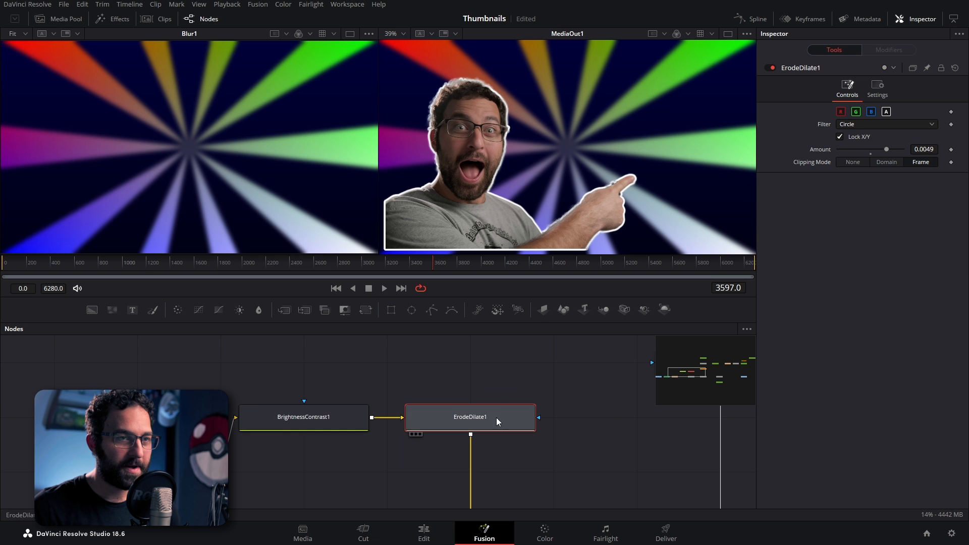
drag(592, 422, 577, 418)
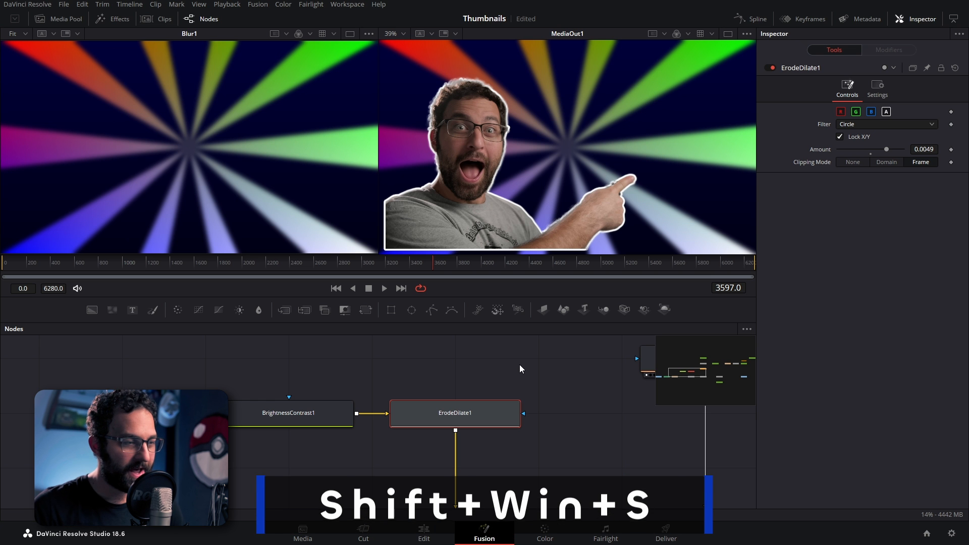
key(shift+super+s)
drag(377, 382, 536, 443)
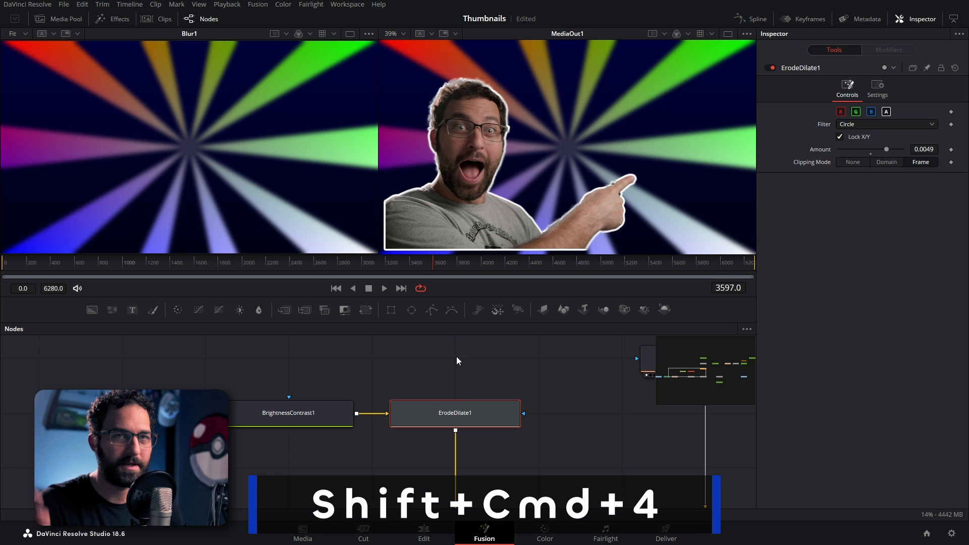
Step: Switch to Paint, paste the node capture cropped to its size, and save it as ErodeDilate.png in the Sources folder
key(super)
text(paint)
key(Return)
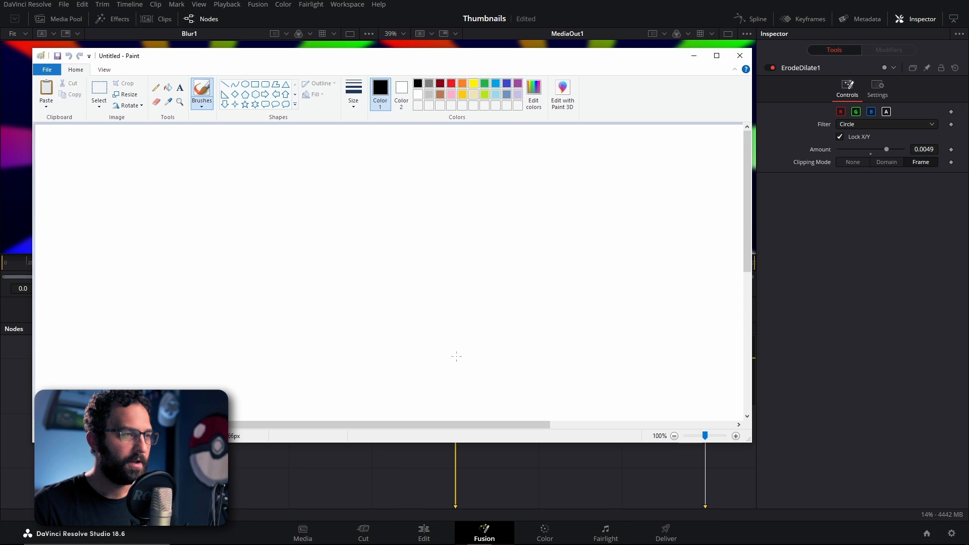
drag(260, 56, 400, 55)
key(ctrl+v)
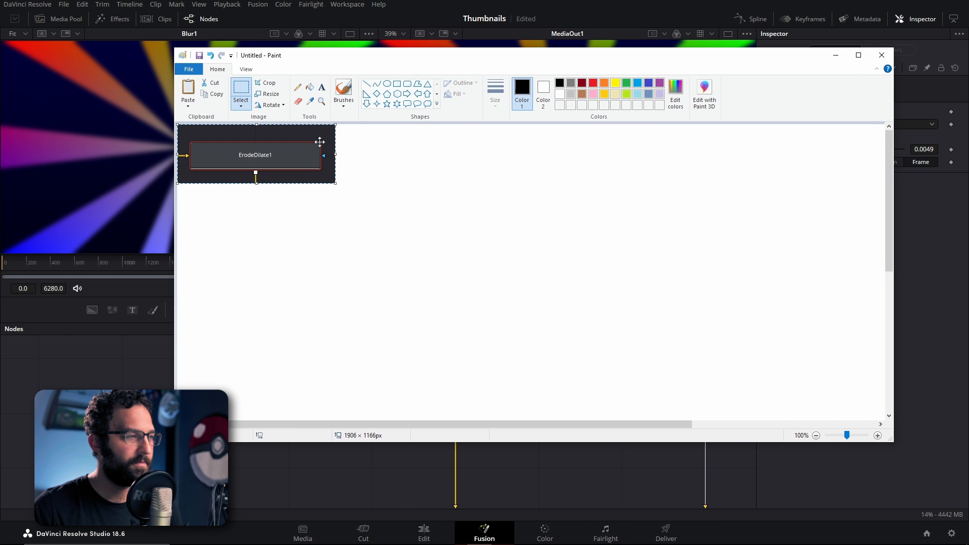
click(258, 84)
click(189, 69)
mouse_move(262, 155)
click(323, 98)
click(404, 298)
key(Return)
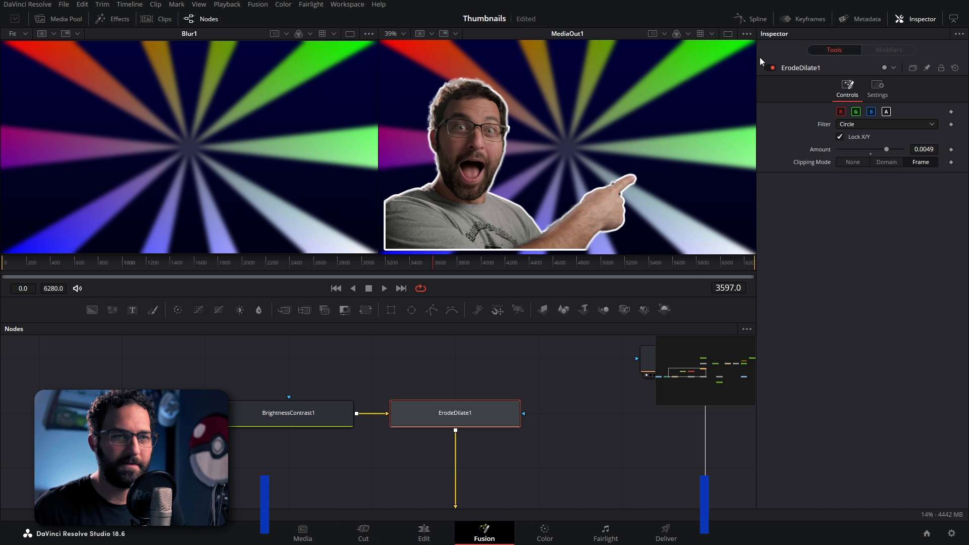
Step: Capture ErodeDilate1's settings in the Inspector and paste the capture over the node image in Paint
key(shift+super+s)
mouse_move(756, 57)
mouse_down()
mouse_move(934, 182)
mouse_move(967, 186)
mouse_move(966, 172)
mouse_up()
key(alt+Tab)
mouse_move(487, 486)
mouse_down()
mouse_move(403, 133)
mouse_move(402, 86)
mouse_up()
key(ctrl+v)
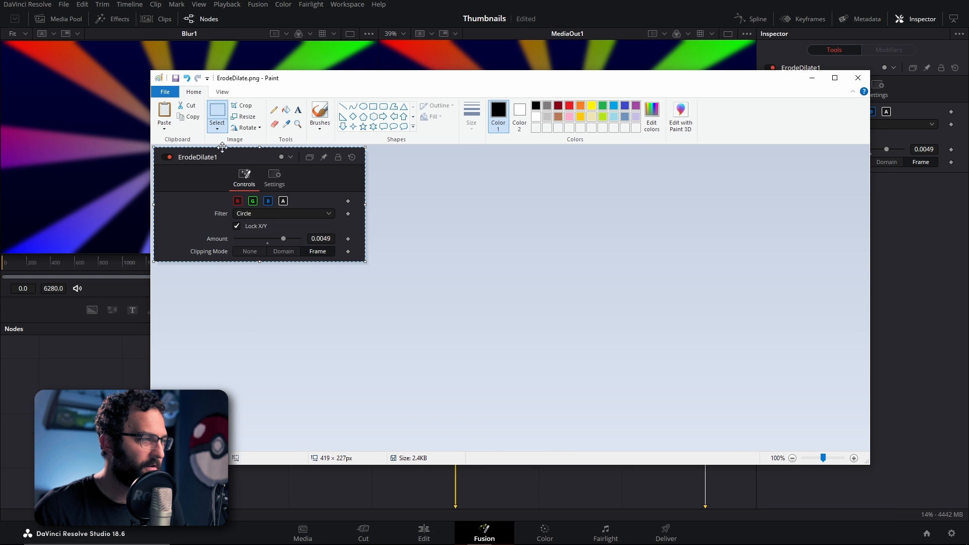
Step: Save the pasted settings capture as a separate PNG named Inspector.png in the Sources folder
click(165, 91)
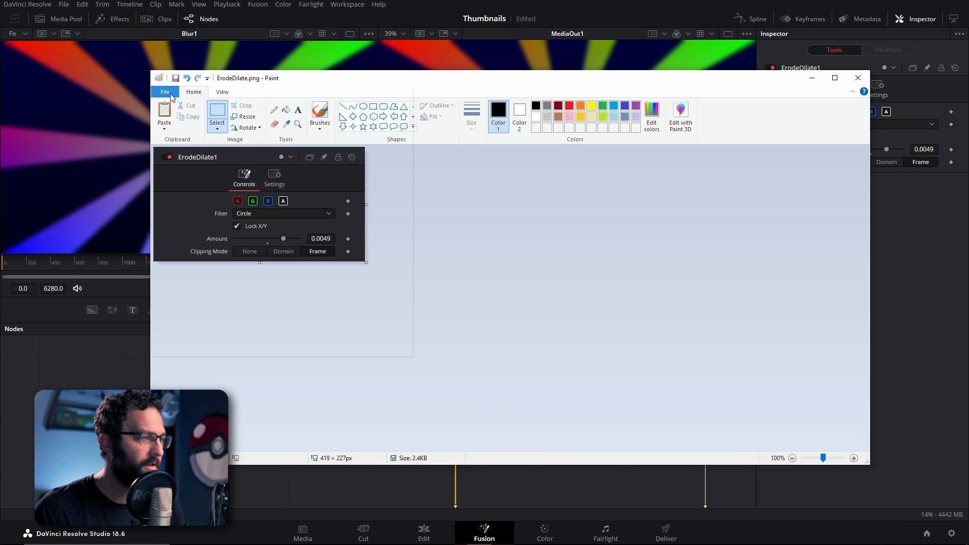
click(194, 175)
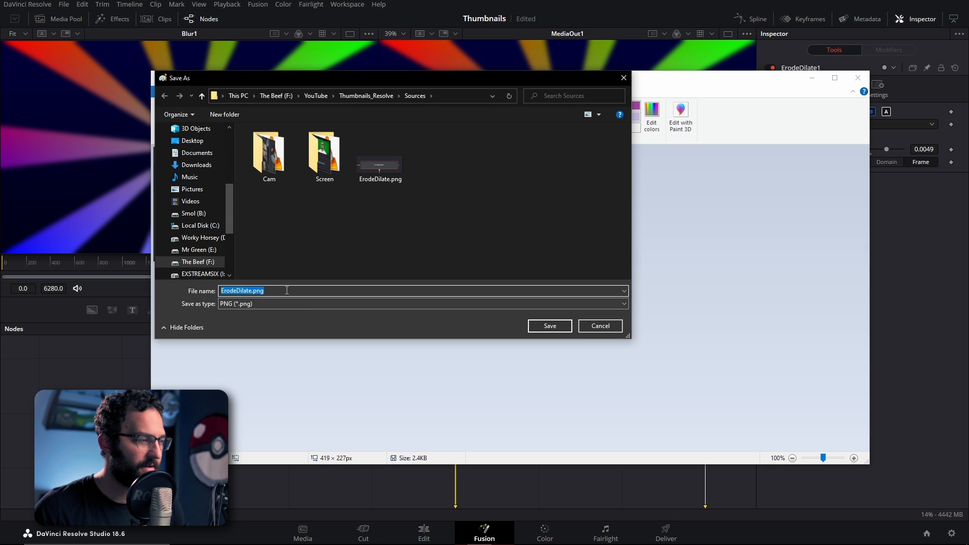
key(Home)
key(Delete)
key(Delete)
key(Delete)
key(Delete)
key(Delete)
key(Delete)
key(Delete)
key(Delete)
text(Inspector)
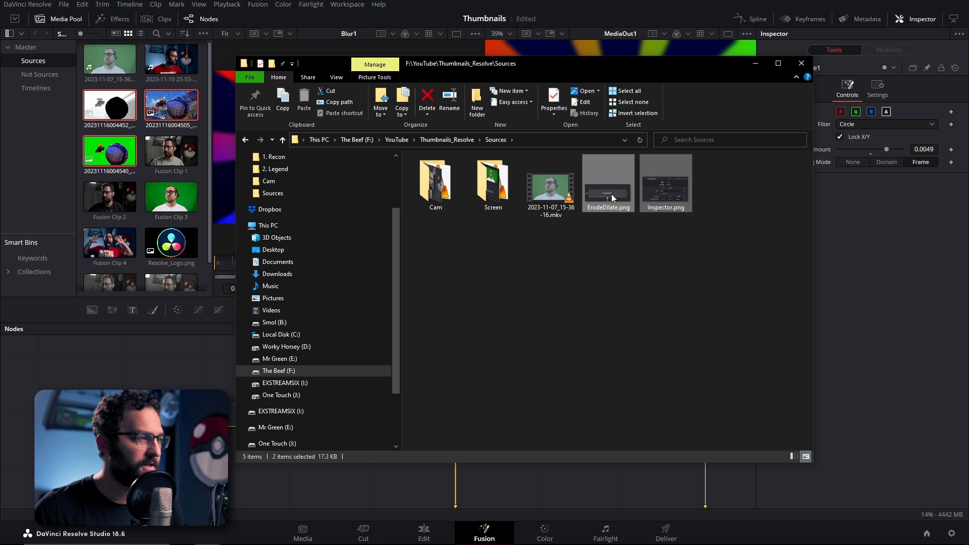
Step: Import ErodeDilate.png and Inspector.png into the Sources bin and add both as unconnected nodes near Blur1
drag(610, 193, 139, 128)
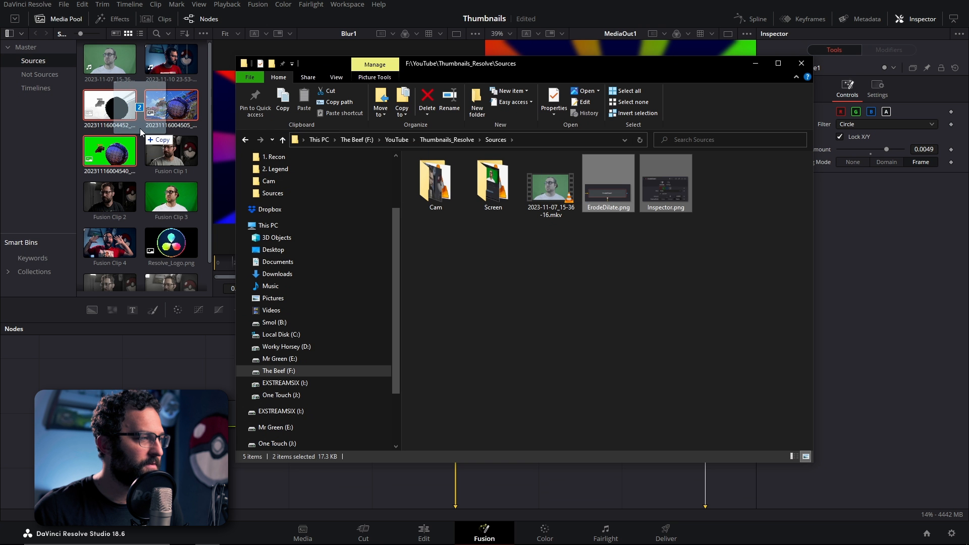
drag(176, 149, 561, 383)
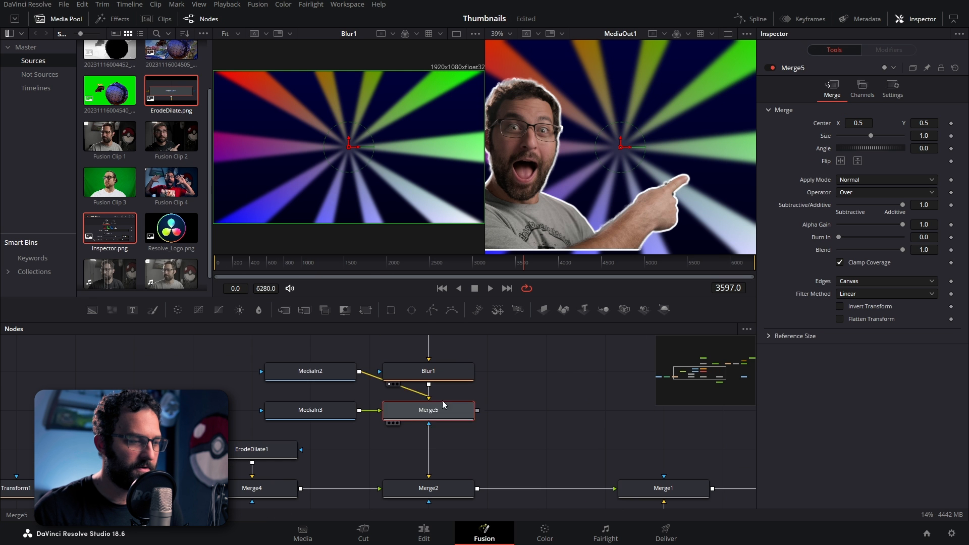
click(61, 21)
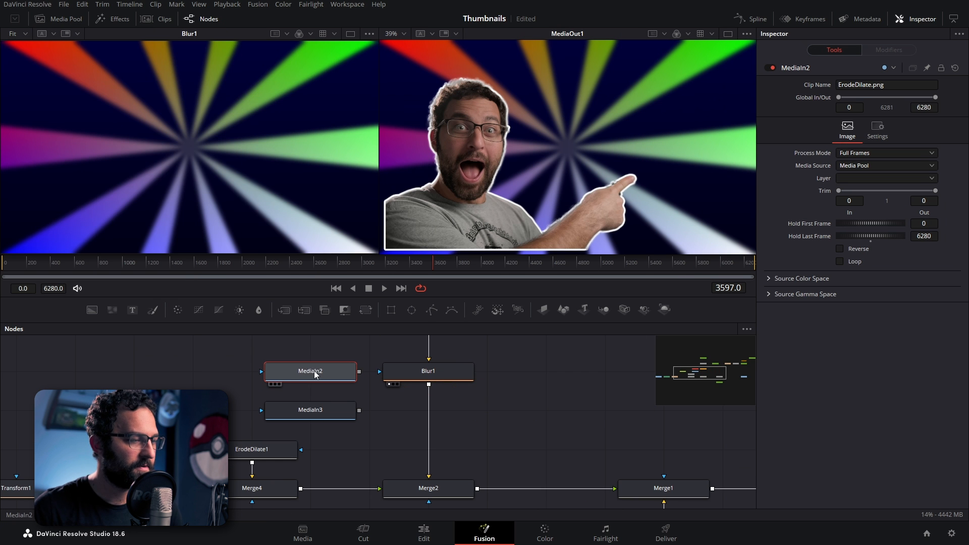
Step: Display the two imported captures in turn in the first viewer, ending with ErodeDilate.png
key(1)
click(311, 408)
key(1)
click(322, 379)
key(1)
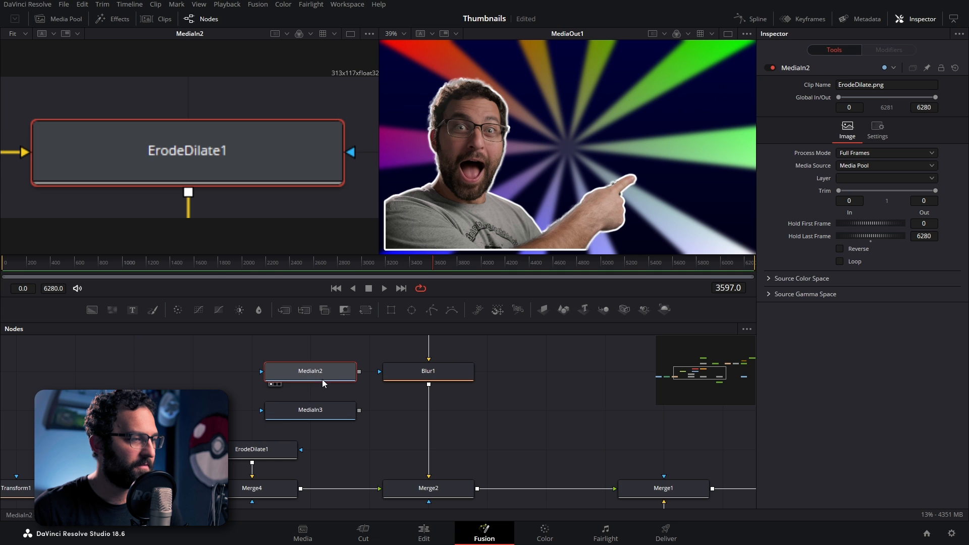
Step: Shift the subject's node group, from MediaIn1 through Merge4, away from Merge2 to free space in the graph
scroll(420, 421, down, 3)
drag(389, 399, 121, 489)
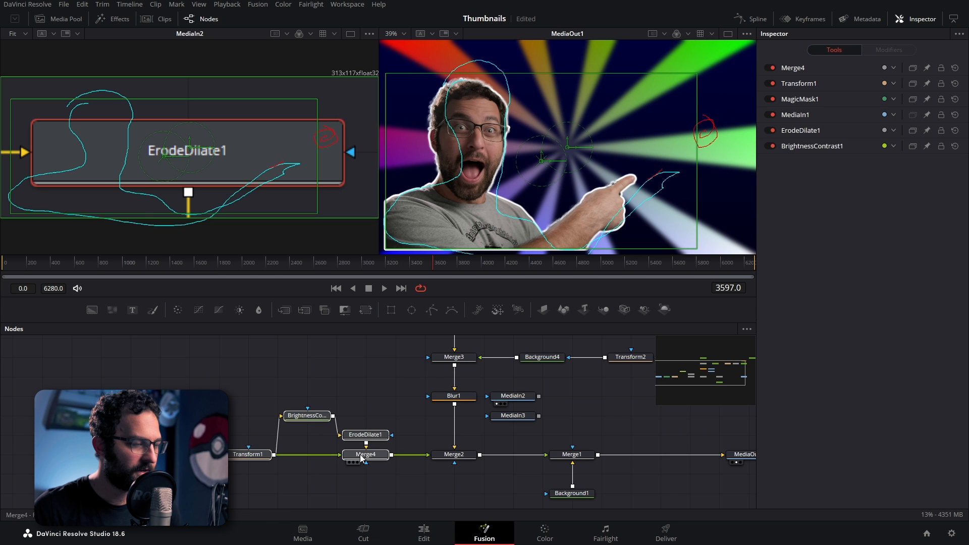
drag(353, 456, 207, 456)
click(323, 404)
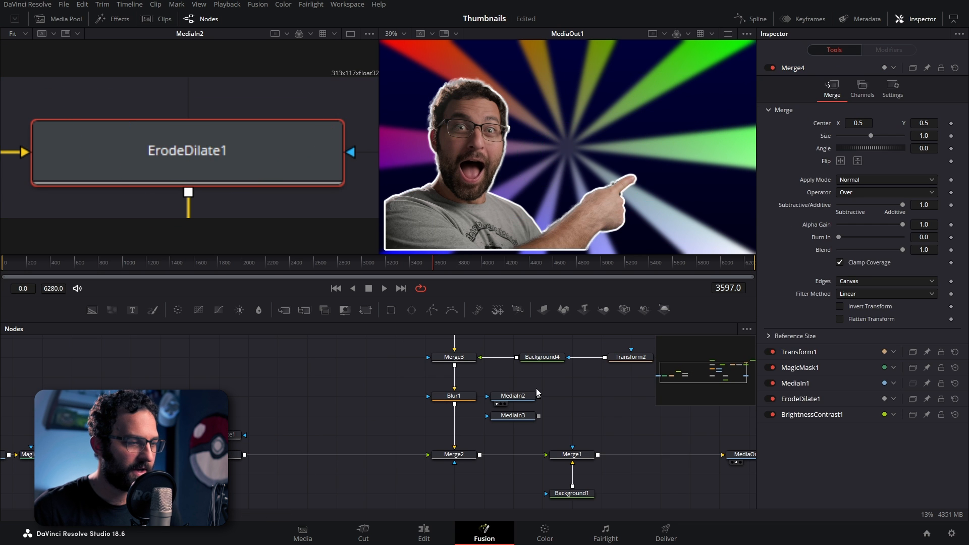
Step: Merge MediaIn2 and MediaIn3 one after the other into the connection between Merge4 and Merge2
drag(525, 397, 318, 418)
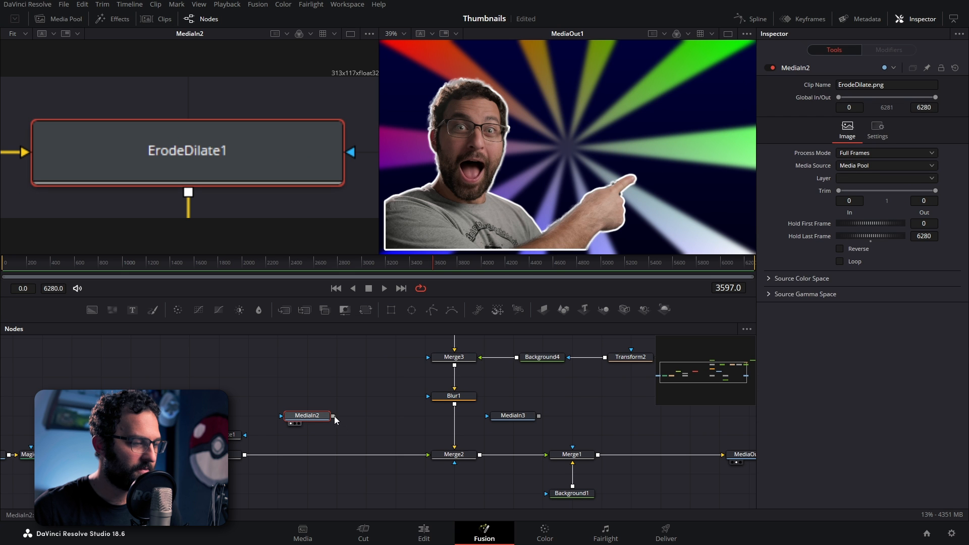
drag(249, 455, 244, 456)
drag(536, 419, 418, 419)
drag(334, 457, 333, 456)
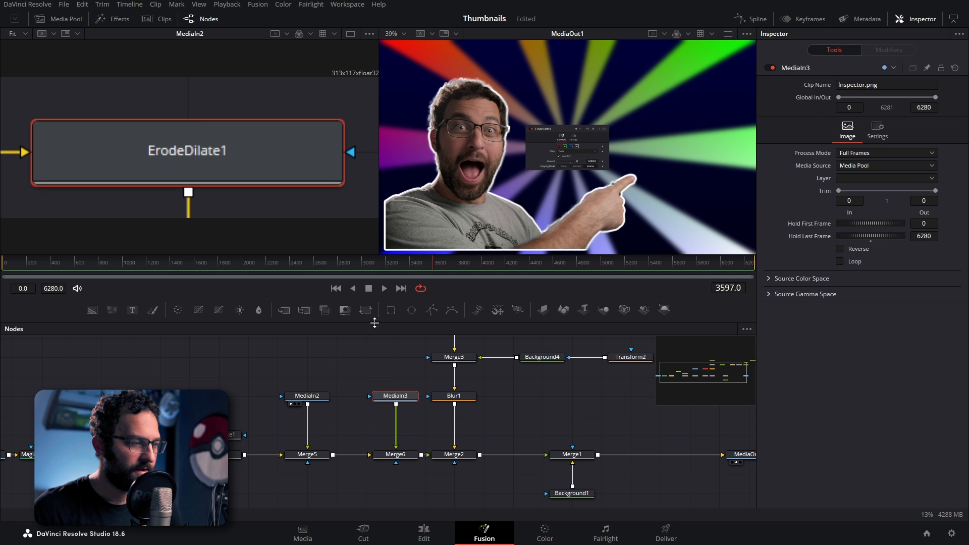
Step: Add a Transform node after MediaIn3 and another after MediaIn2
click(369, 311)
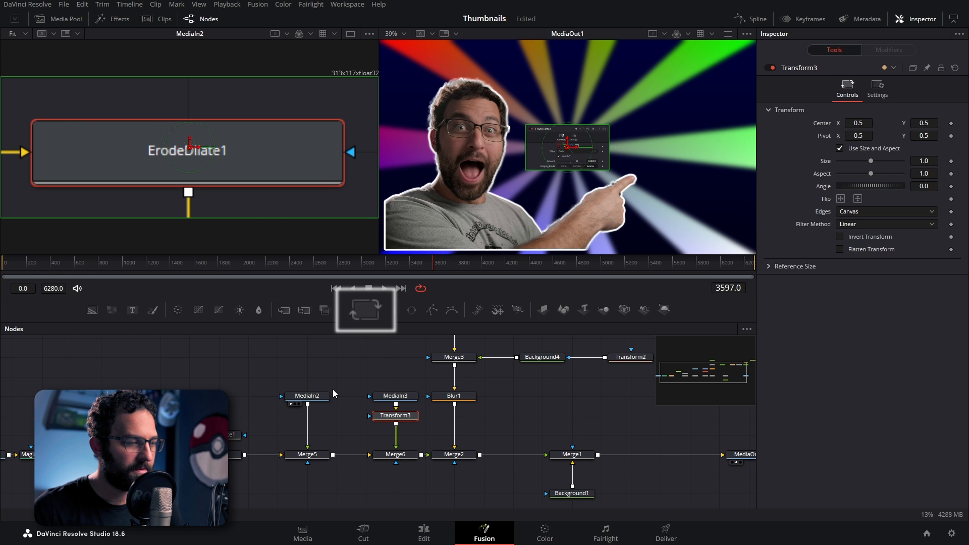
click(318, 400)
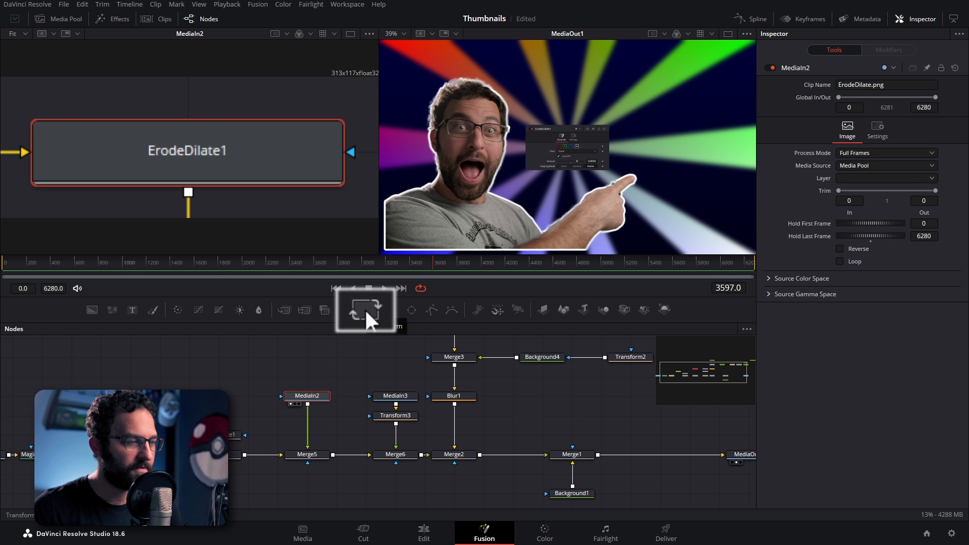
click(365, 308)
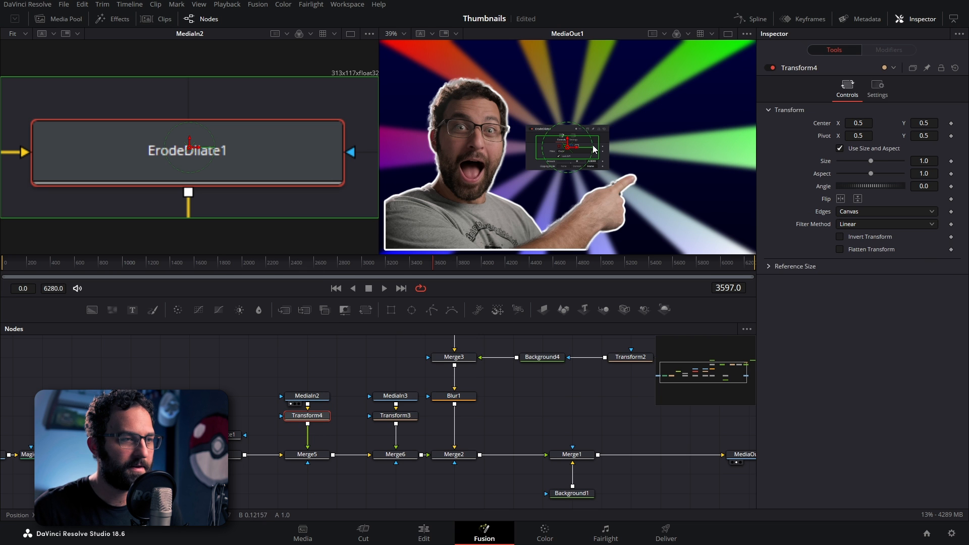
Step: Move the Inspector capture to center about 1.93, 0.61, and place the ErodeDilate capture at about 0.85, 0.91 with size 1.706
drag(568, 149, 625, 96)
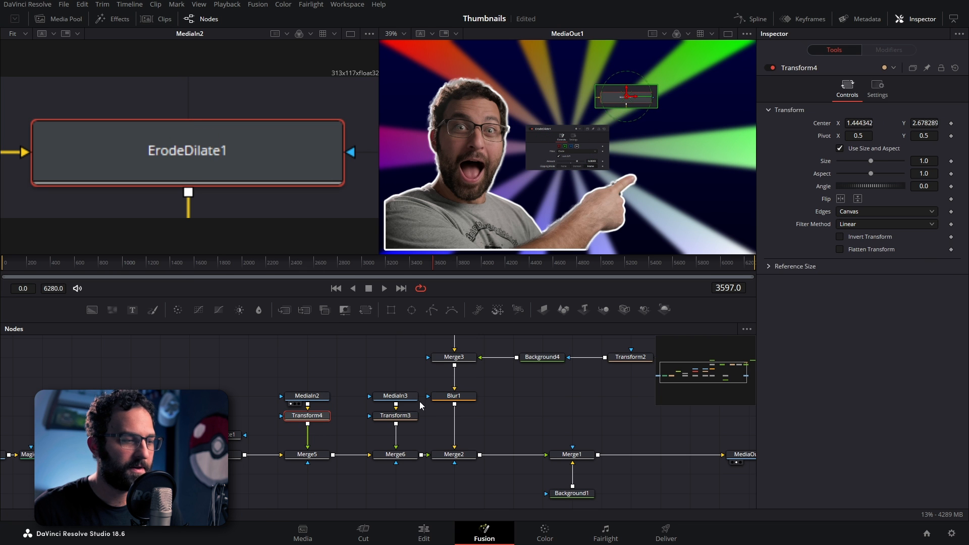
click(409, 416)
drag(566, 149, 628, 107)
click(323, 414)
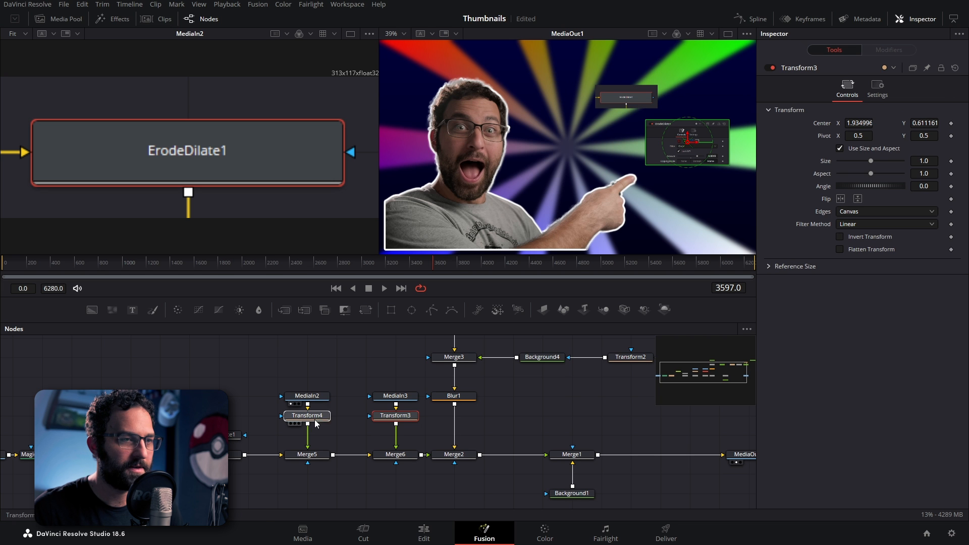
drag(626, 97, 588, 137)
drag(870, 161, 877, 160)
Step: Mask MediaIn2 with a Rectangle sized to trim the capture's edges close around the node
click(309, 396)
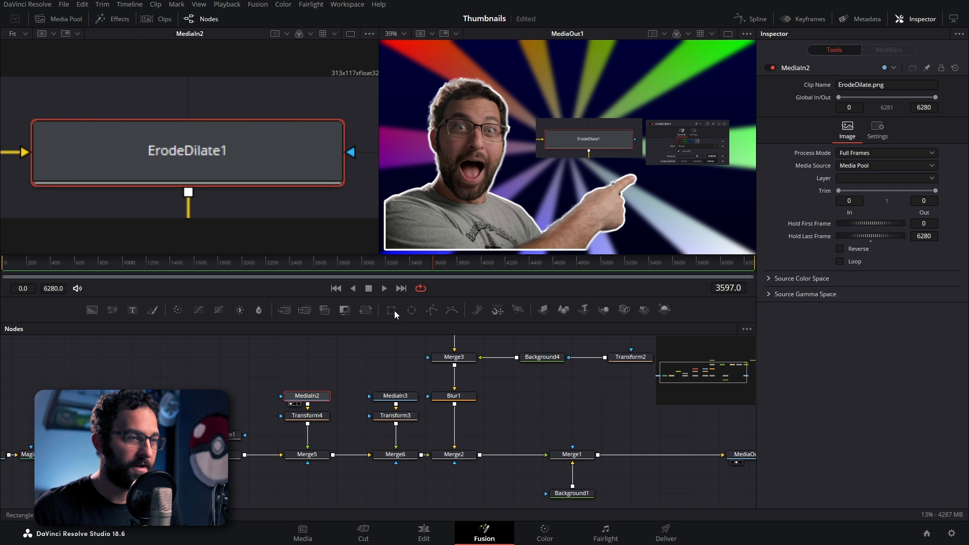
click(392, 311)
drag(872, 218, 908, 206)
Step: Spread the ErodeDilate capture's nodes to leave a gap between MediaIn2 and Transform4, and show Transform4 in the first viewer
click(355, 387)
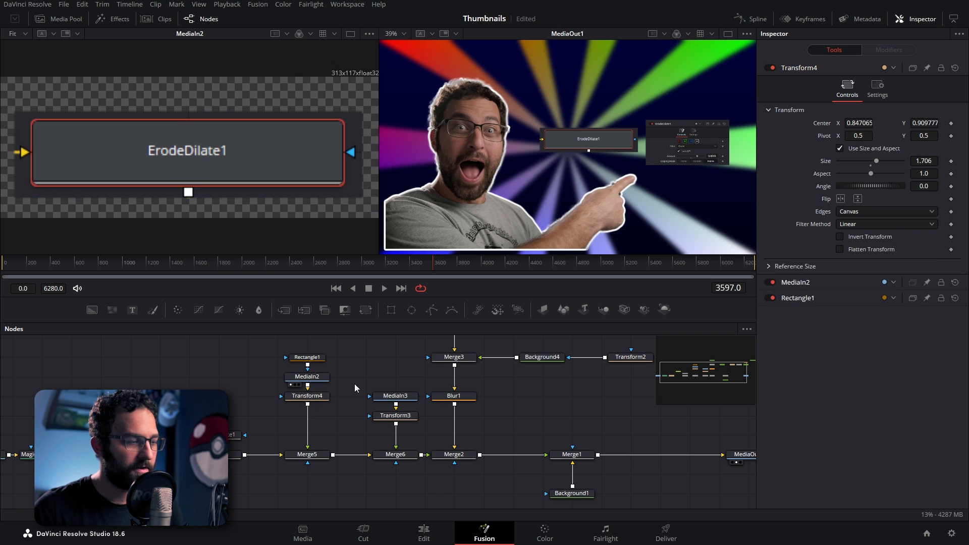
drag(218, 435, 218, 415)
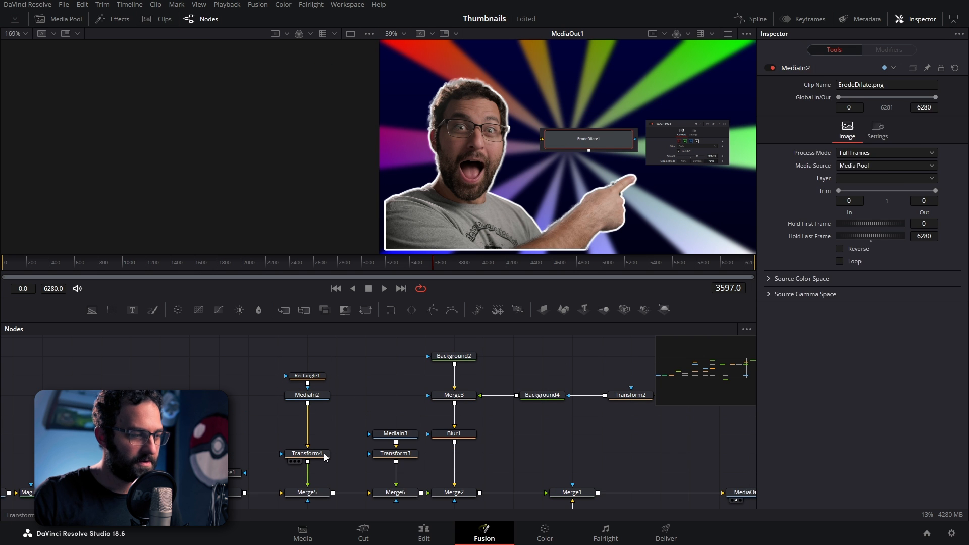
click(321, 454)
key(1)
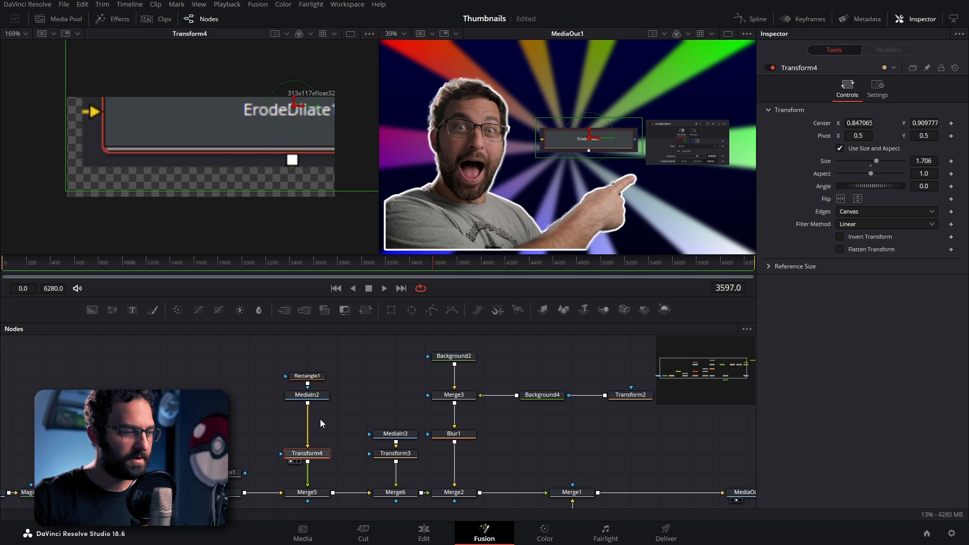
Step: Merge a fully transparent Background with alpha 0 behind MediaIn2, swapping the merge inputs so the background sets the frame
click(319, 396)
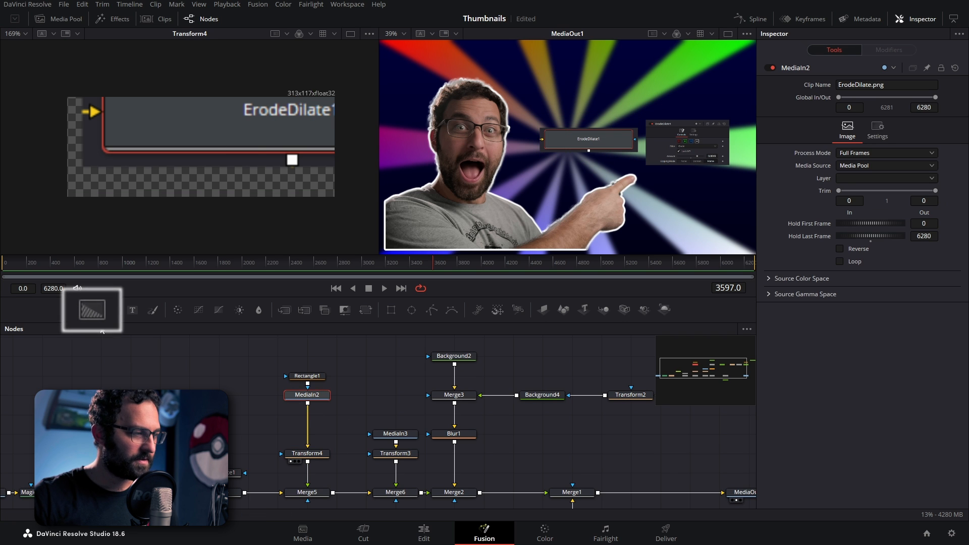
click(89, 310)
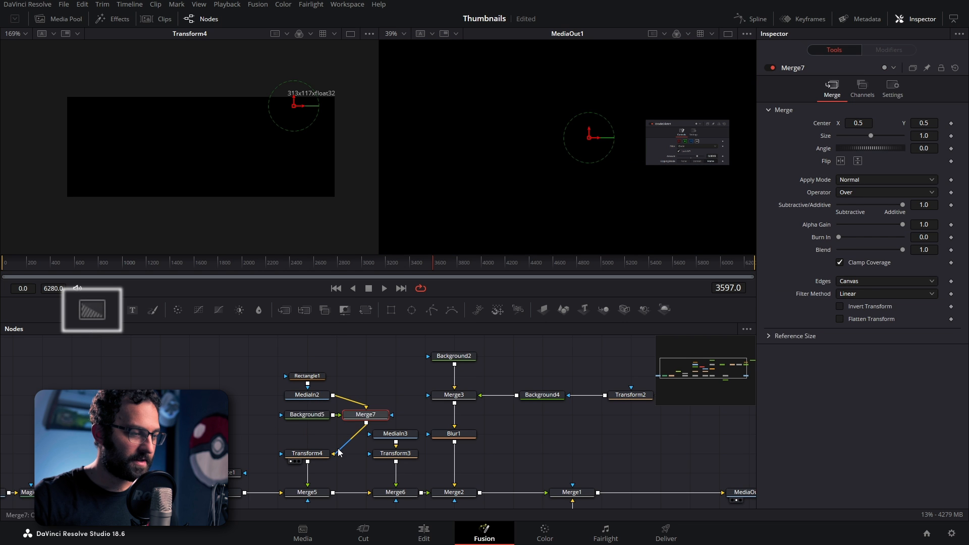
key(ctrl+t)
drag(292, 434, 359, 413)
drag(358, 413, 302, 416)
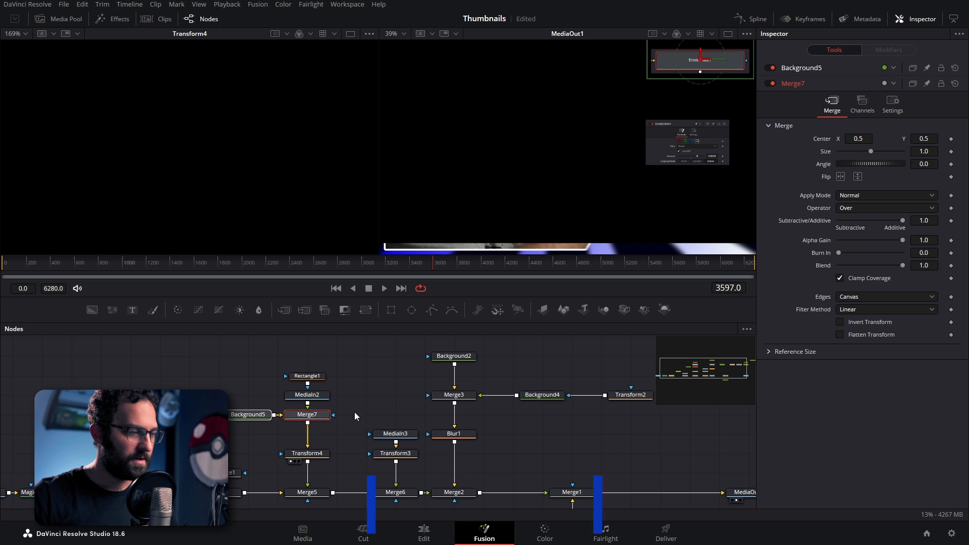
click(248, 414)
drag(902, 220, 636, 222)
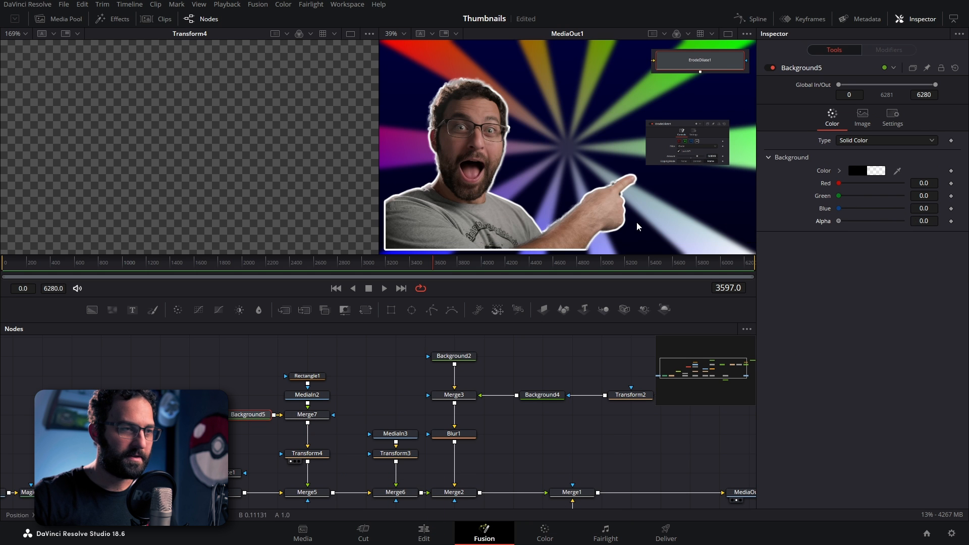
Step: Copy BrightnessContrast1 and ErodeDilate1 and paste the copies beside Transform4
drag(326, 455, 328, 437)
drag(235, 472, 135, 463)
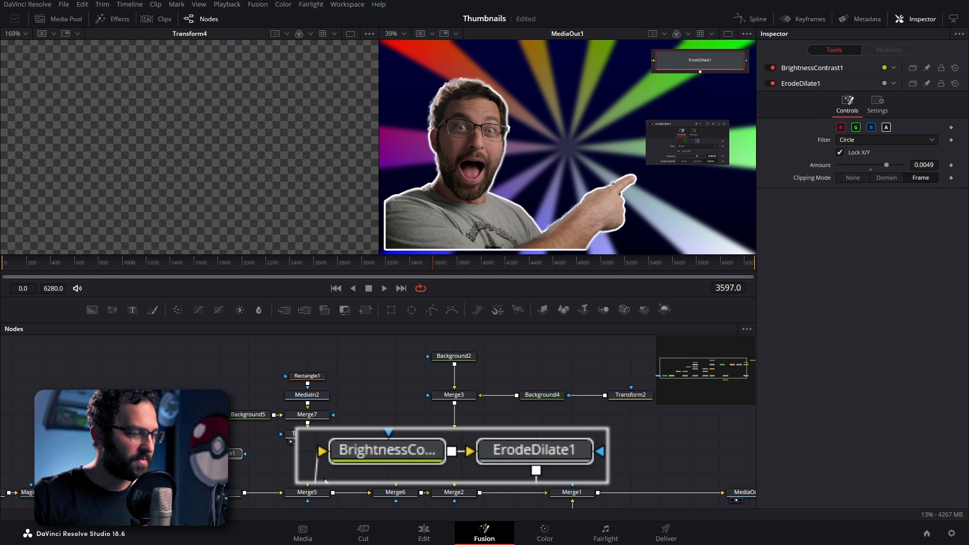
click(307, 434)
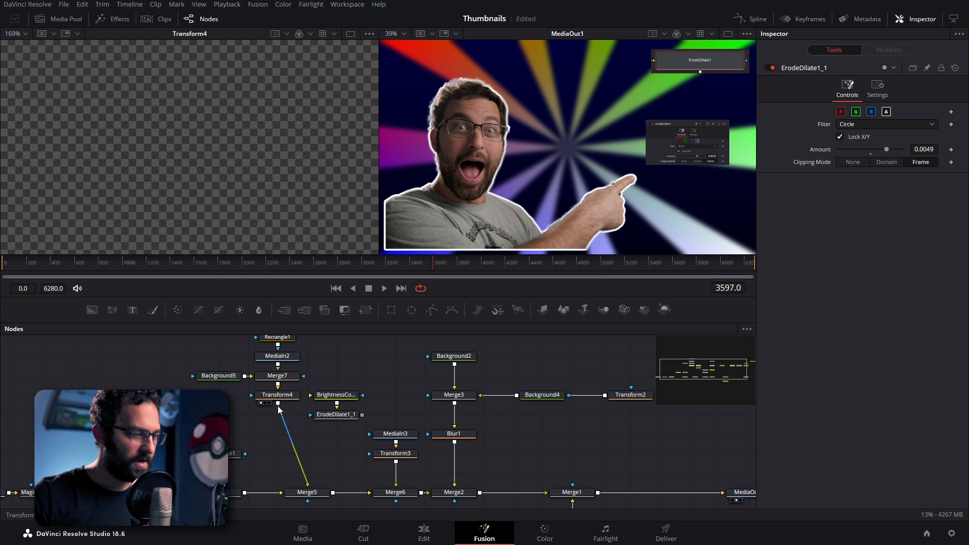
Step: Feed Transform4 into the copied outline nodes, merge their output with Transform4, and swap the merge inputs
drag(278, 403, 310, 394)
drag(295, 454, 278, 403)
key(ctrl+t)
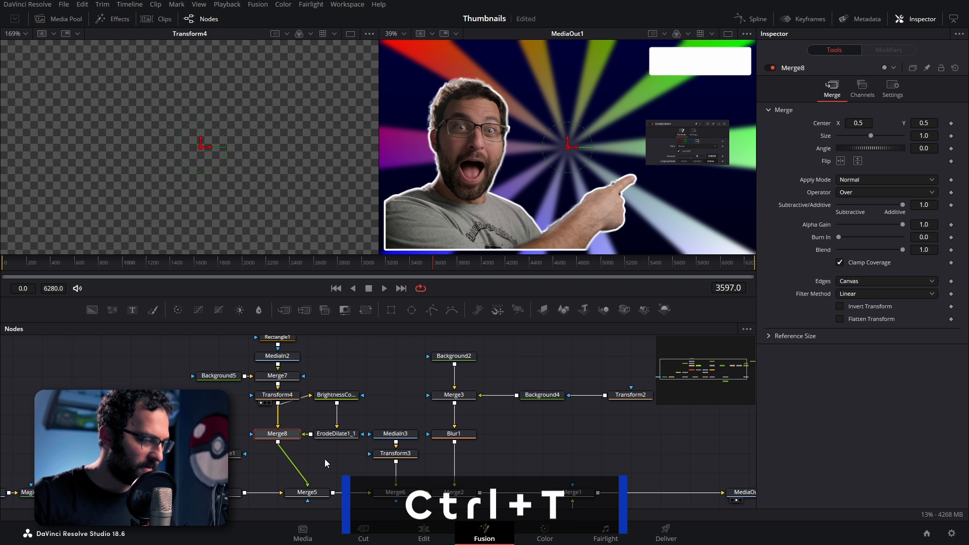
Step: Swap Merge8's inputs and set ErodeDilate1_1's amount to 0.0059 for the node capture's outline
key(ctrl+t)
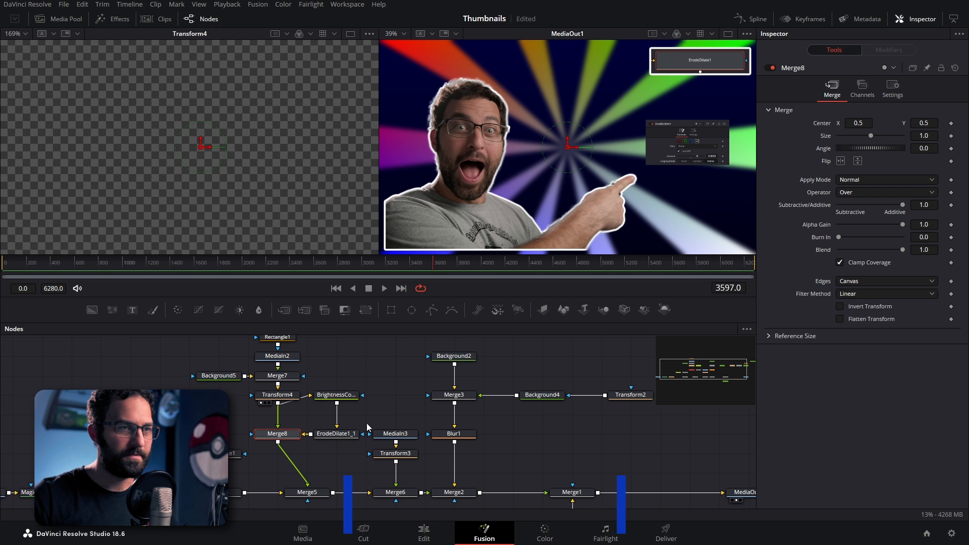
click(335, 433)
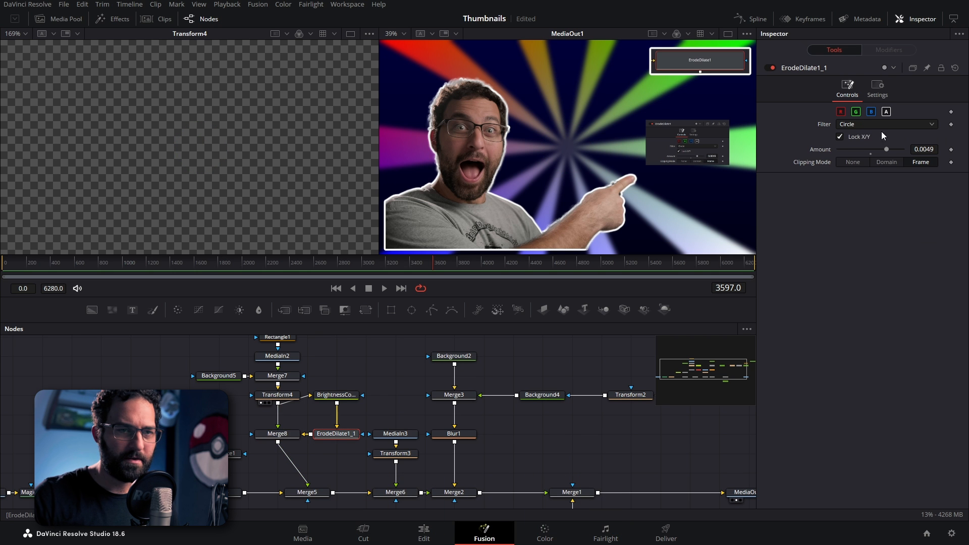
mouse_move(872, 150)
mouse_down()
mouse_move(901, 149)
mouse_move(882, 147)
mouse_move(891, 150)
mouse_up()
Step: Show Transform3 in the first viewer and move MediaIn3 up to leave a gap above Transform3
click(400, 432)
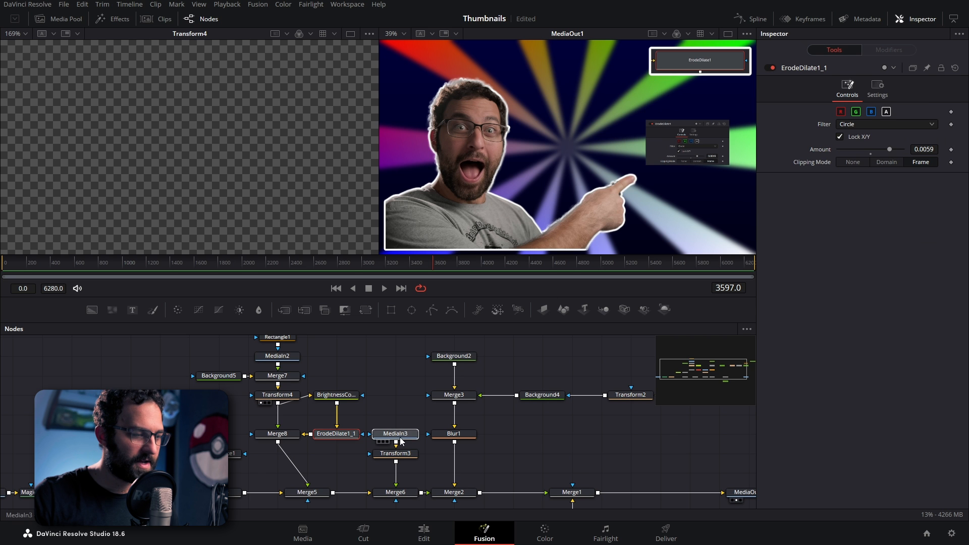
scroll(406, 439, down, 1)
click(404, 424)
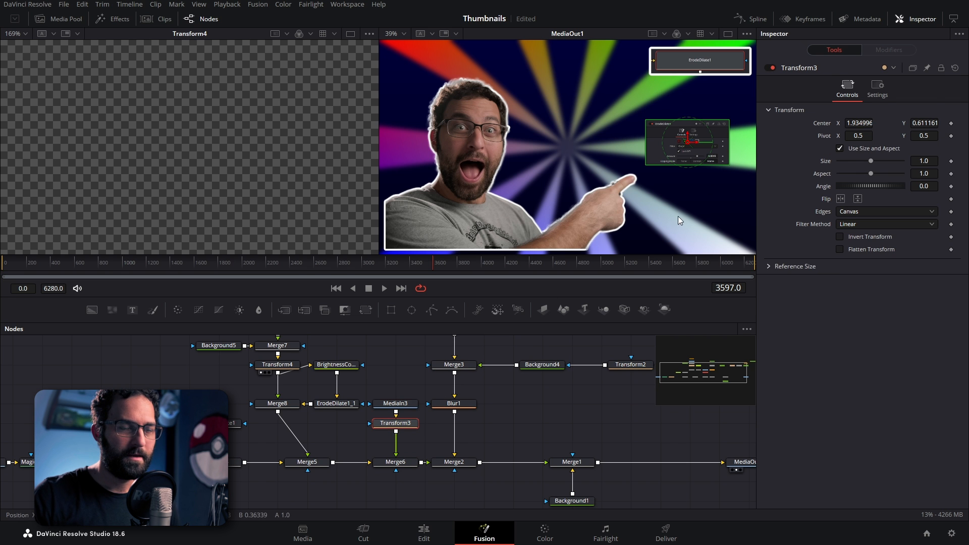
click(380, 431)
click(408, 406)
scroll(407, 422, up, 2)
drag(408, 467, 407, 355)
Step: Merge a fully transparent Background with MediaIn3 and swap the merge inputs so the background sets the frame
click(235, 405)
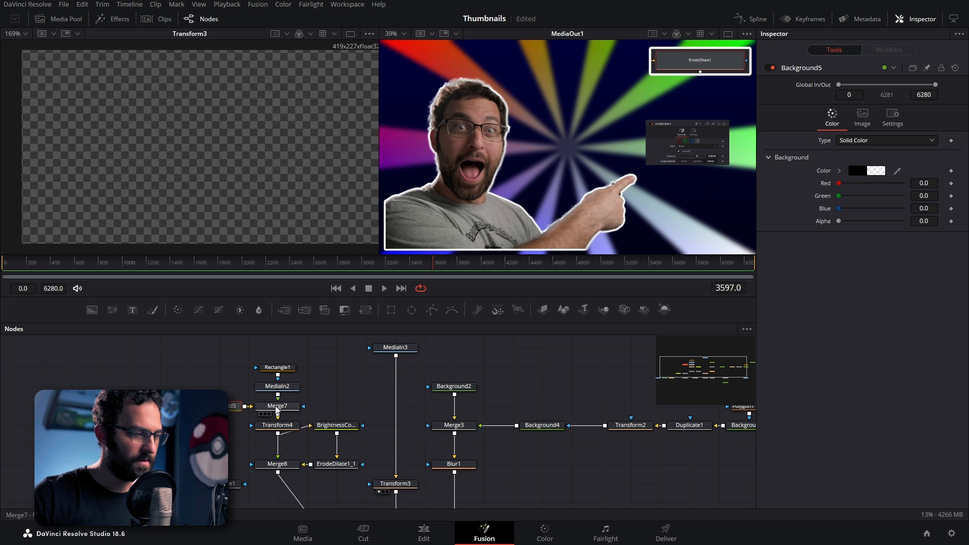
ctrl+click(271, 405)
ctrl+click(264, 407)
click(235, 406)
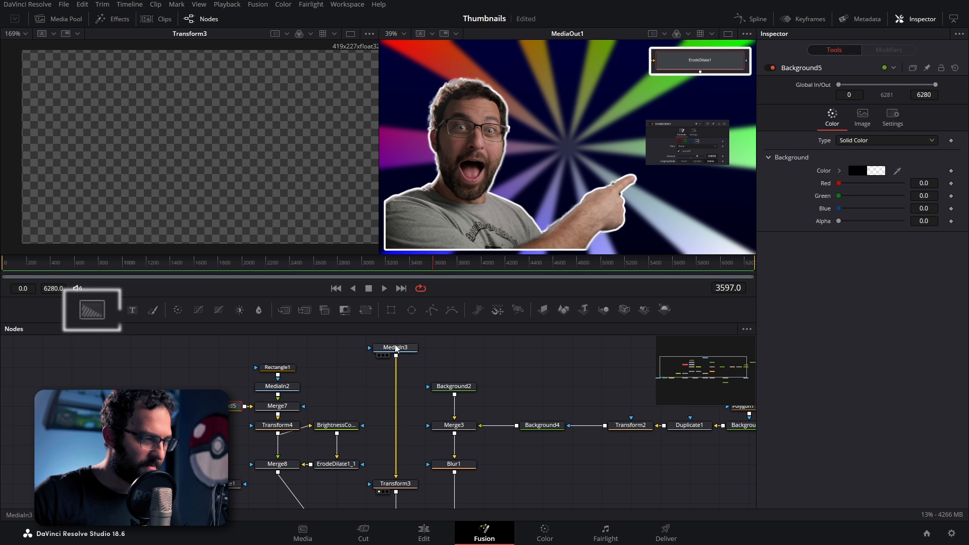
click(396, 348)
scroll(396, 353, up, 1)
click(92, 307)
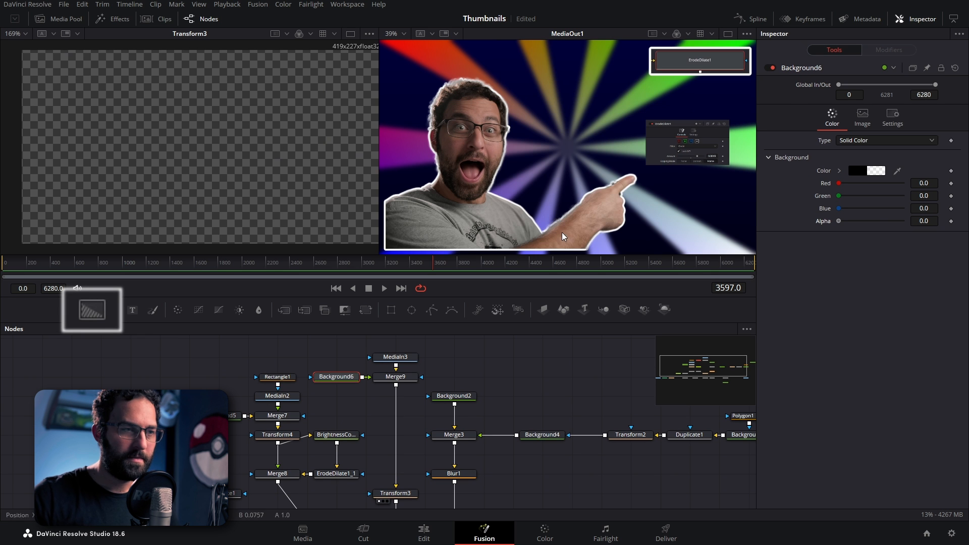
click(400, 378)
key(ctrl+t)
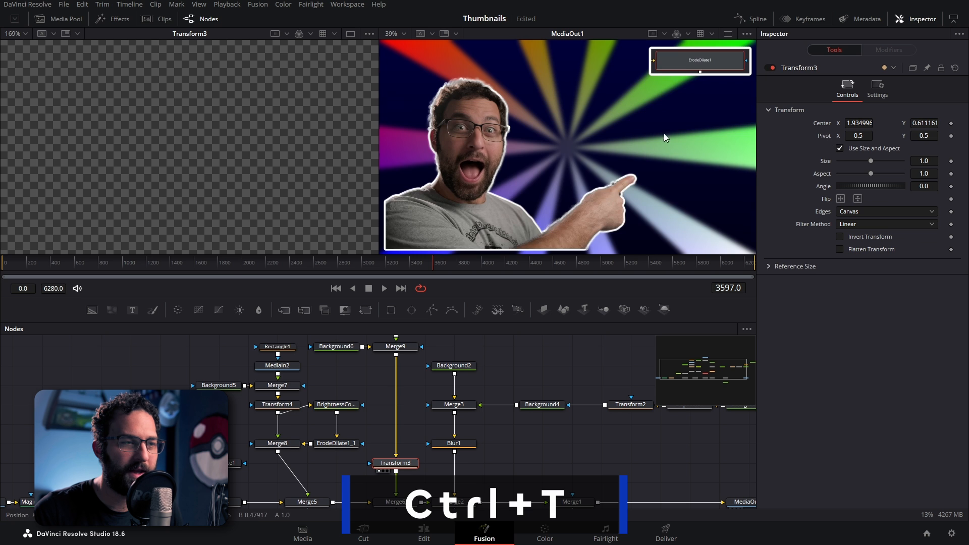
Step: Bring the Inspector capture back into frame with Transform3, centred at about X 0.546, Y 0.507
scroll(620, 133, down, 6)
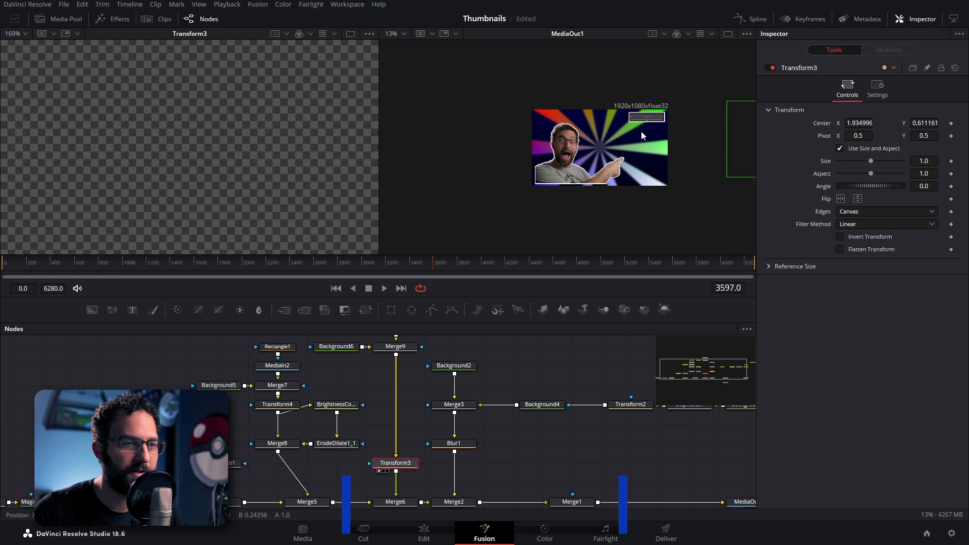
drag(666, 142, 533, 148)
scroll(550, 138, up, 6)
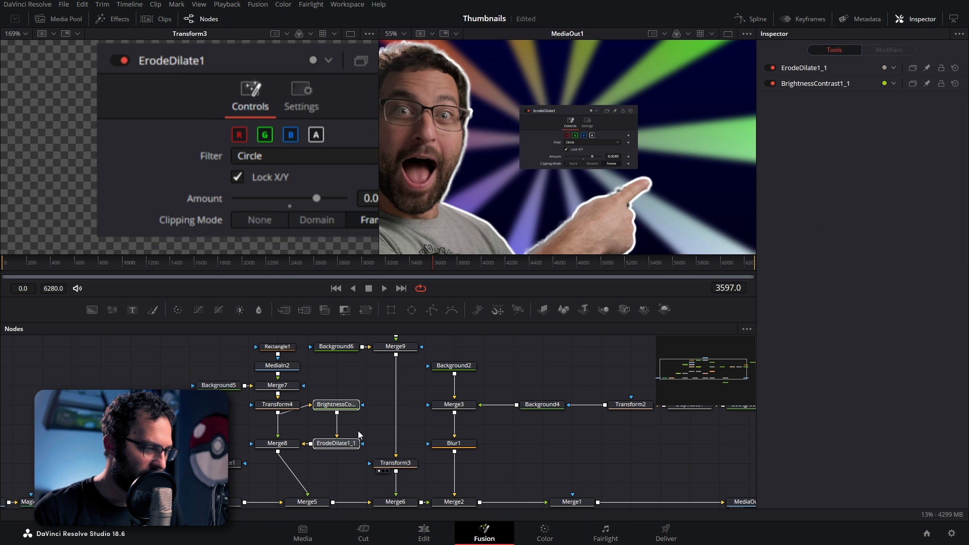
Step: Paste copies of BrightnessContrast1_1 and ErodeDilate1_1 beside Transform3, shifting the background branch aside to make room
drag(401, 463, 401, 404)
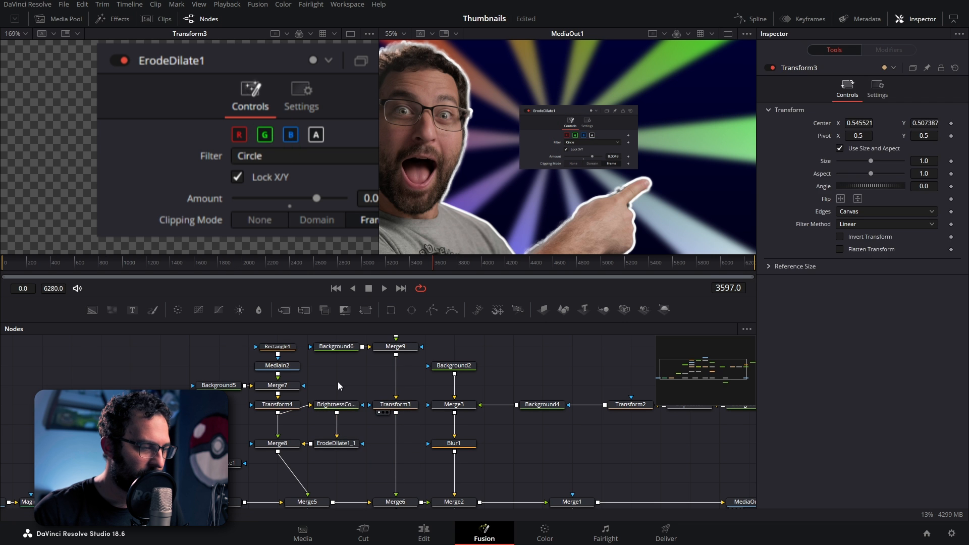
key(ctrl+v)
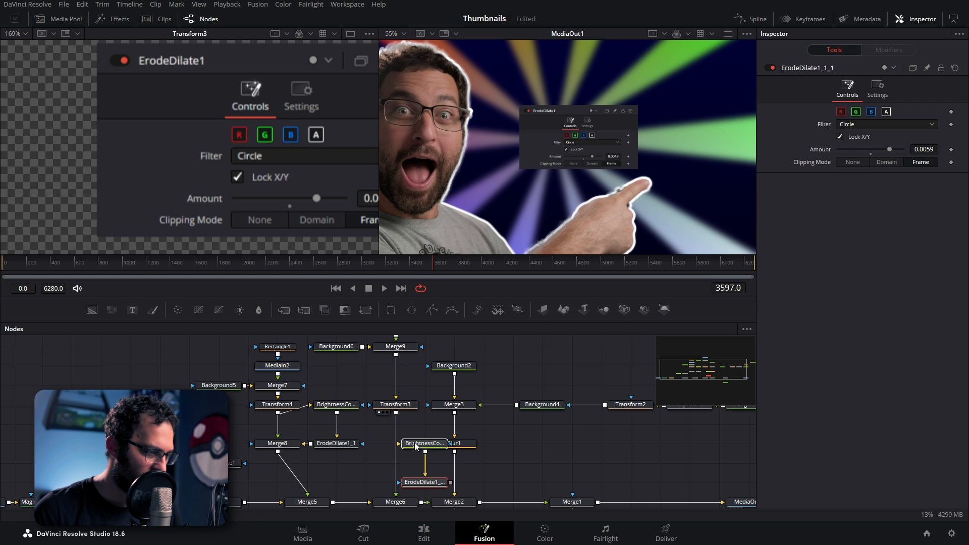
drag(462, 354, 685, 481)
drag(257, 475, 540, 491)
Step: Feed Transform3 into the pasted outline nodes, merge their output with Transform3, and swap the merge inputs
drag(274, 391, 396, 416)
click(337, 416)
drag(338, 425, 370, 416)
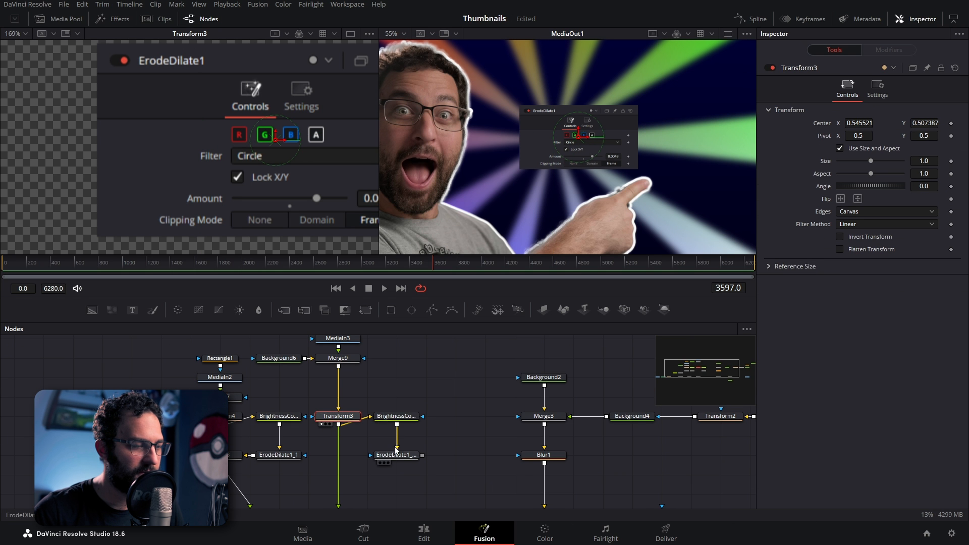
drag(419, 458, 339, 425)
drag(442, 456, 324, 455)
key(ctrl+t)
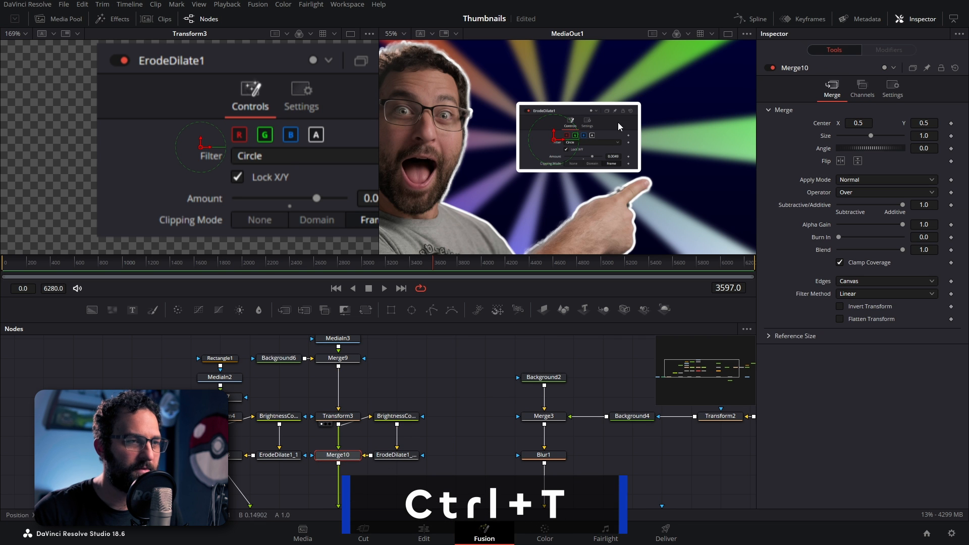
Step: Reduce the amount of the Inspector capture's ErodeDilate to about 0.0038 for a thinner outline
click(396, 455)
drag(889, 149, 886, 152)
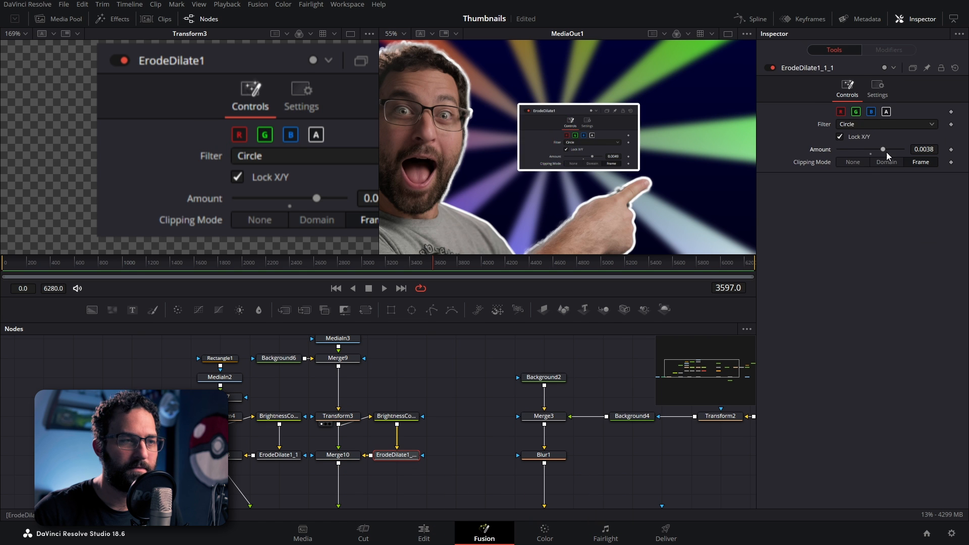
drag(886, 152, 884, 152)
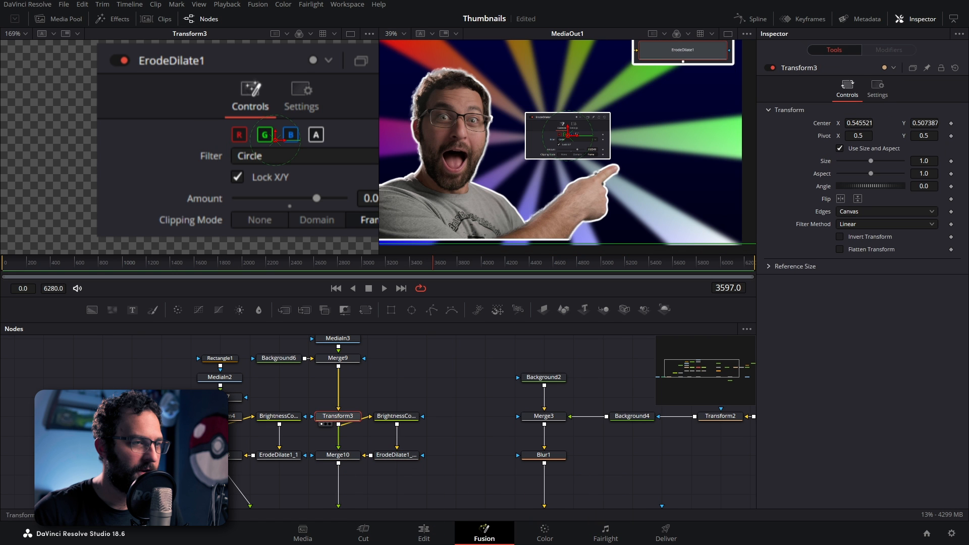
Step: Arrange the Inspector capture above the pointing finger and the node capture below it, with Transform4 centred at about X 0.833, Y 0.400
click(236, 416)
scroll(268, 414, left, 1)
scroll(273, 418, up, 2)
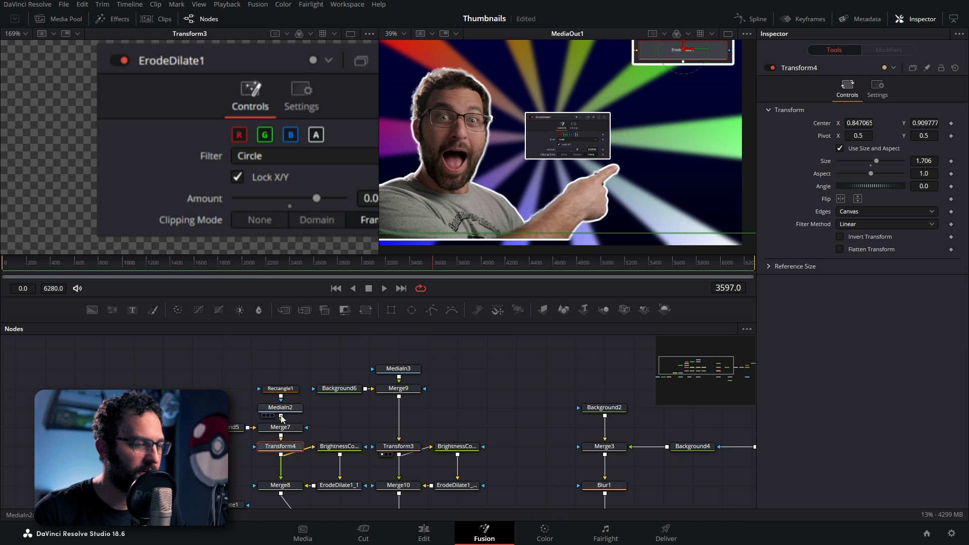
scroll(612, 132, down, 2)
drag(658, 70, 651, 147)
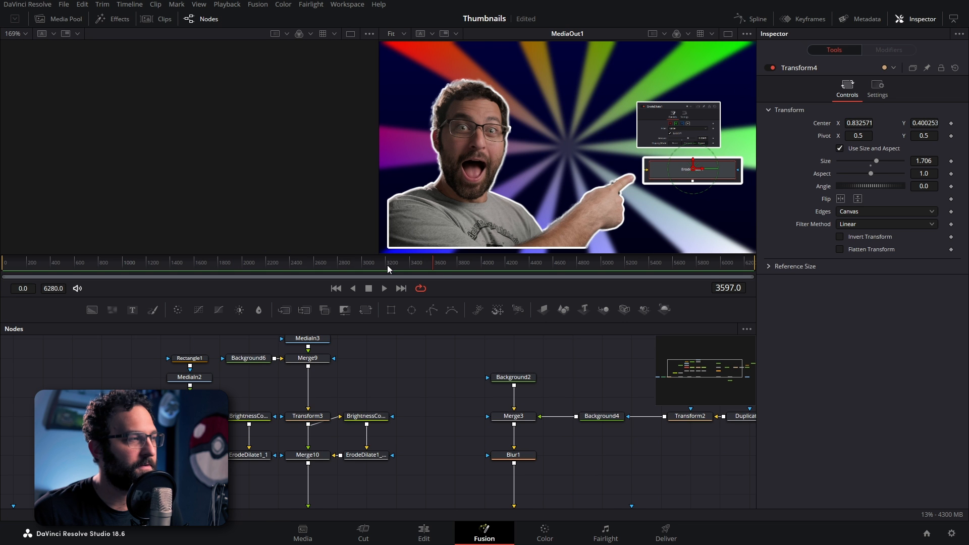
click(57, 19)
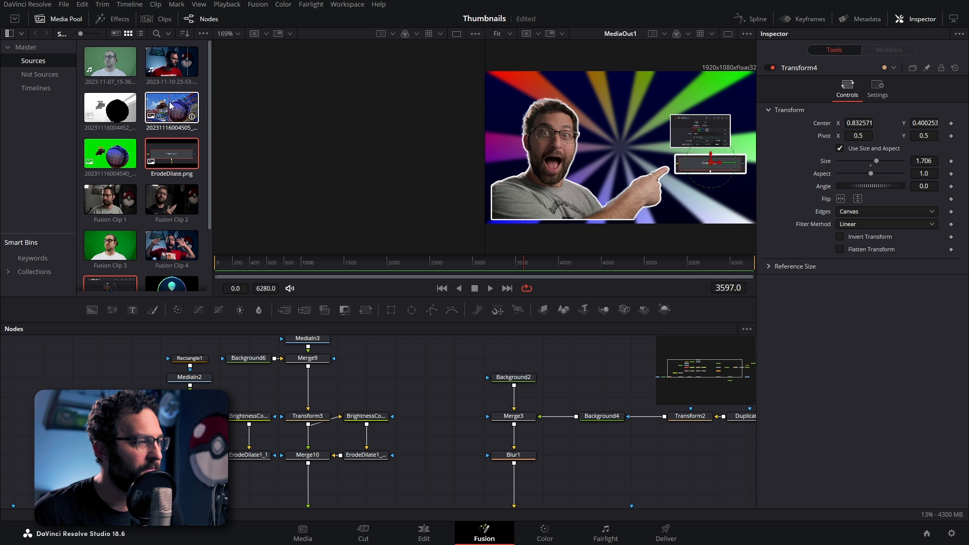
click(175, 104)
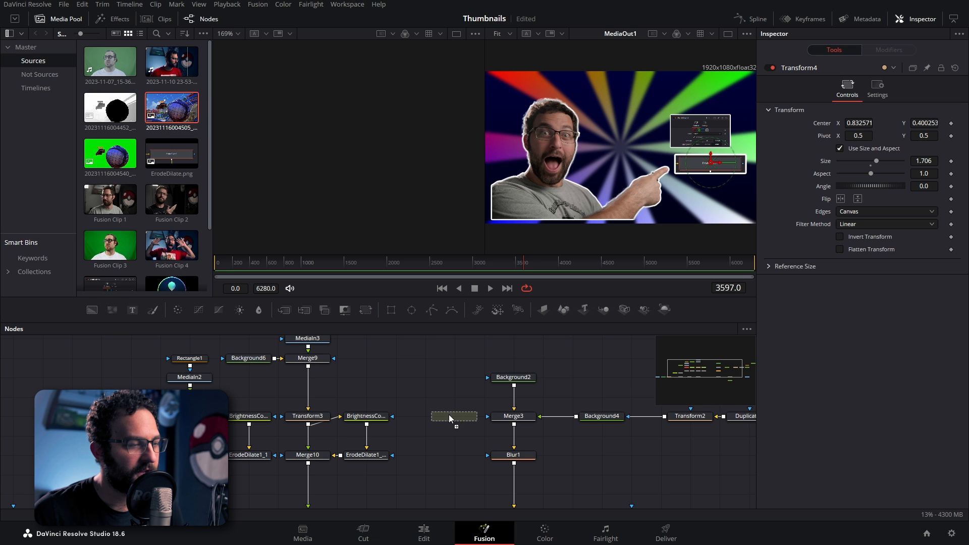
drag(455, 416, 458, 415)
key(1)
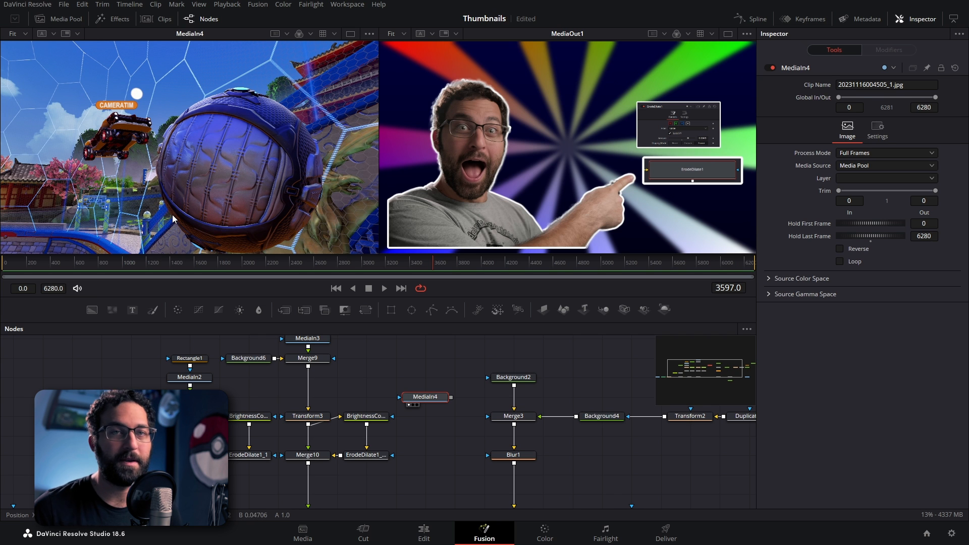
Step: Delete the Merge5 and Merge6 nodes that overlay the two captures, and place MediaIn4 in the free space above the main branch
drag(422, 404, 432, 427)
scroll(422, 404, down, 3)
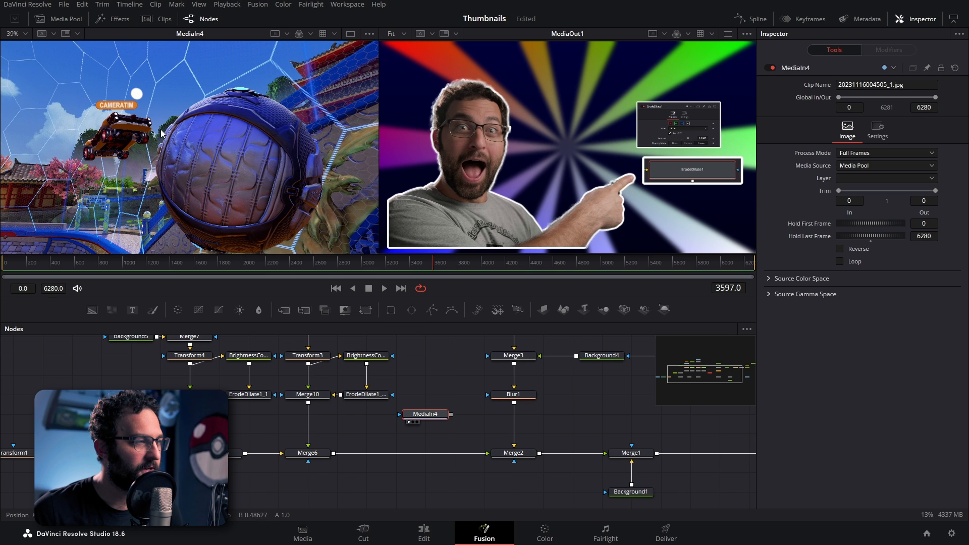
drag(451, 428, 384, 427)
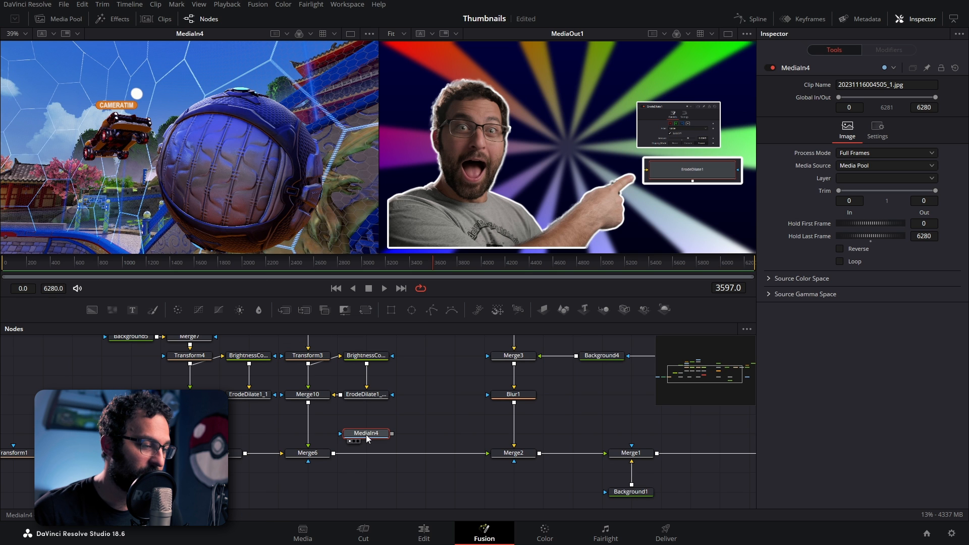
drag(194, 486, 305, 452)
key(Delete)
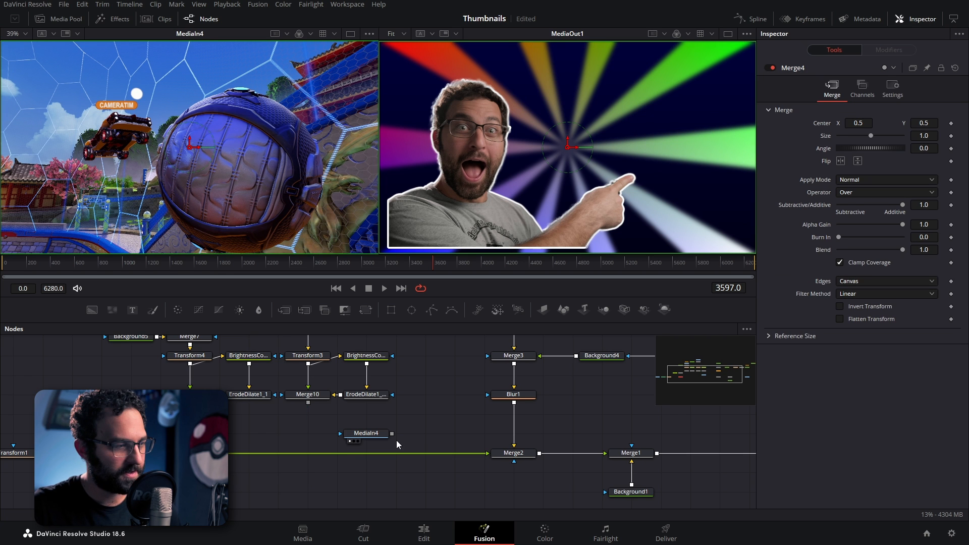
scroll(395, 440, up, 3)
drag(158, 353, 165, 350)
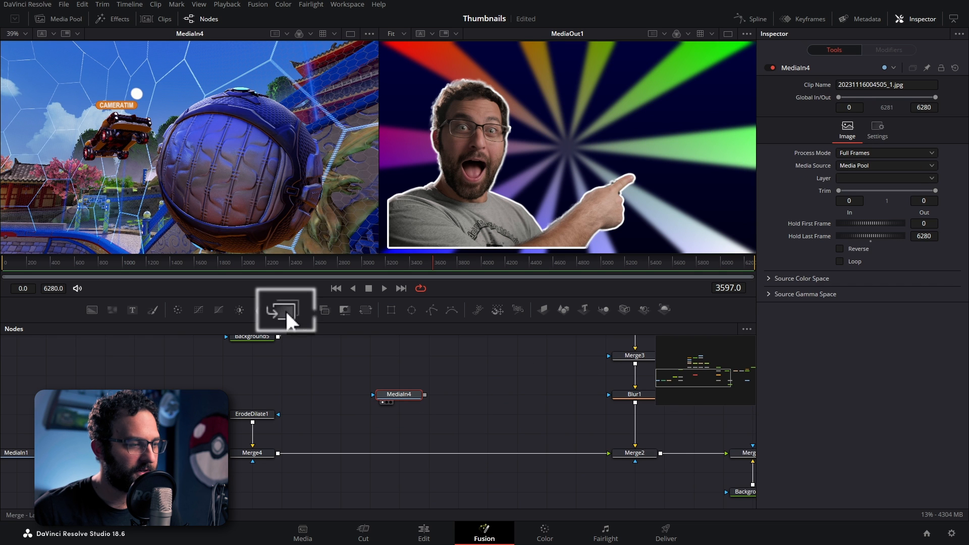
Step: Merge MediaIn4 over itself, insert a Blur on the merge's background input, and show the merge in the first viewer
click(285, 309)
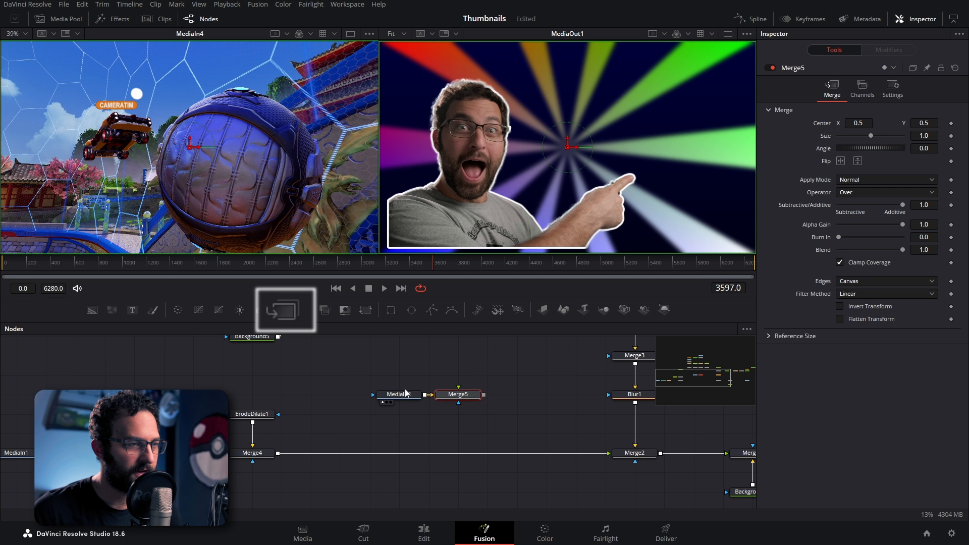
drag(426, 398, 459, 372)
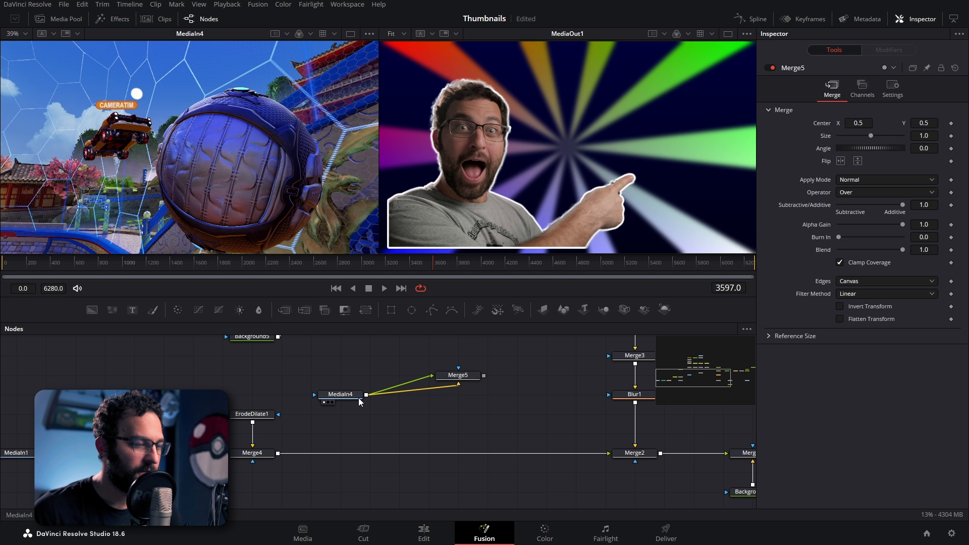
drag(259, 310, 429, 395)
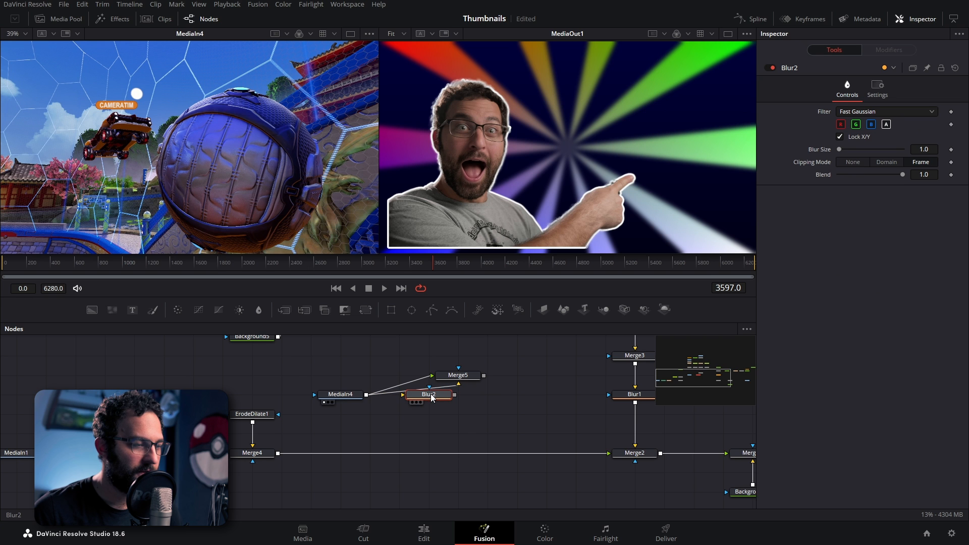
drag(431, 397, 456, 420)
key(1)
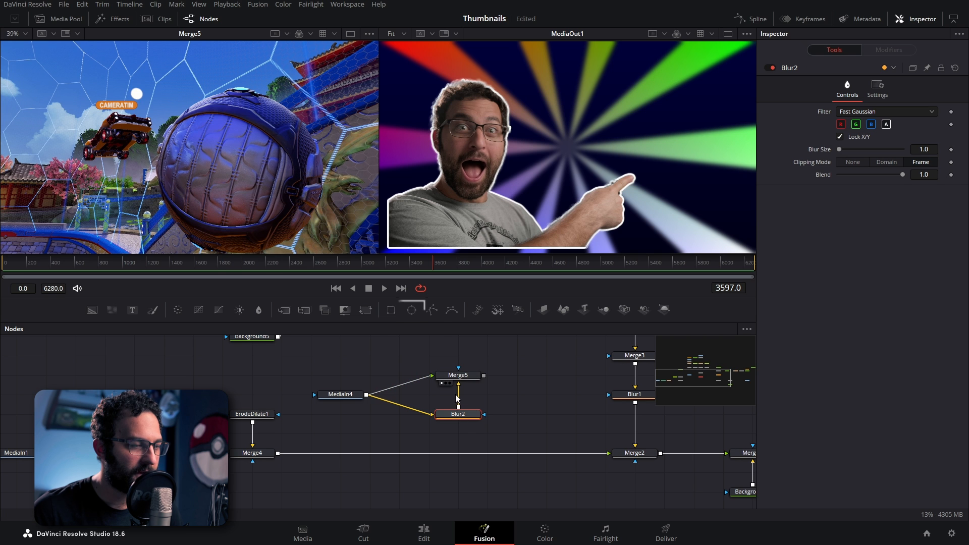
Step: Mask Merge5 with an Ellipse centred on the ball at about X 0.636, Y 0.379
click(414, 307)
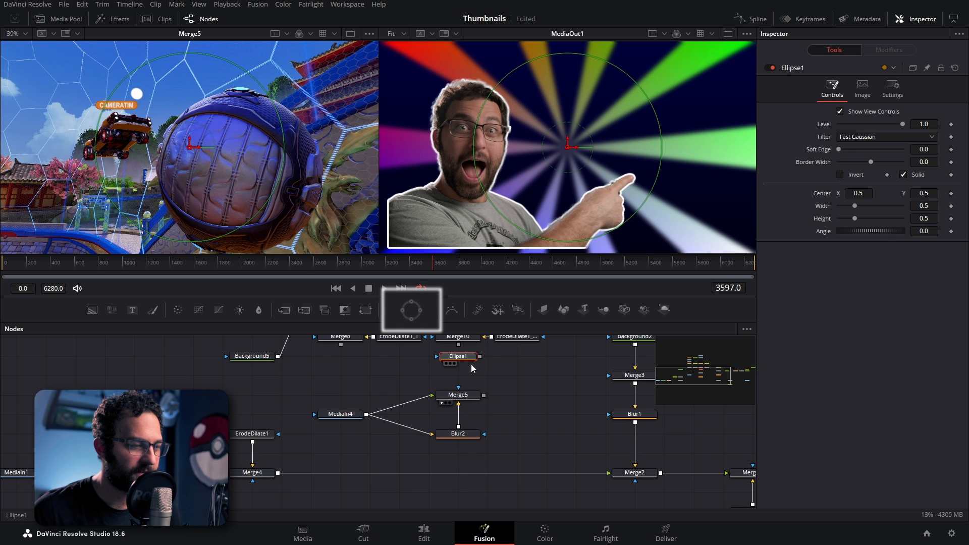
drag(480, 376, 459, 393)
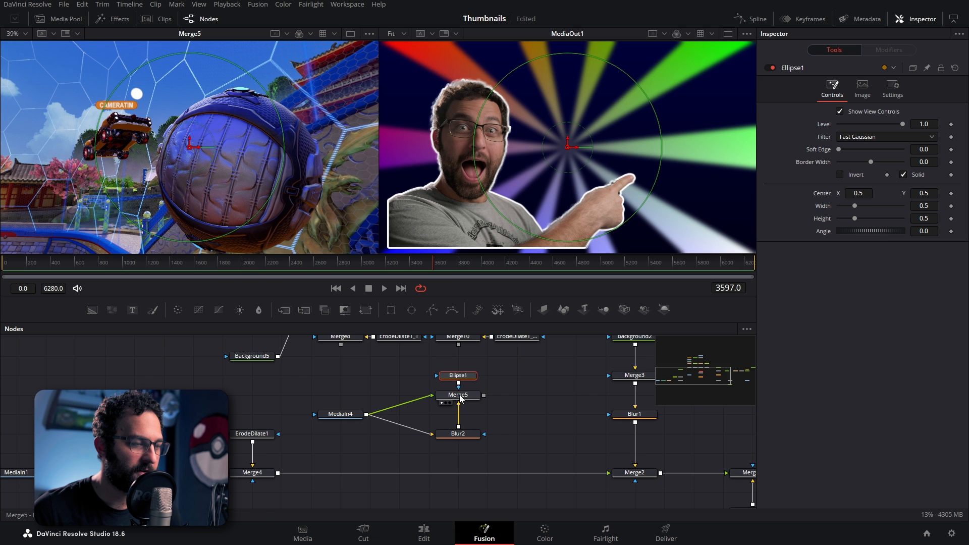
drag(190, 146, 240, 174)
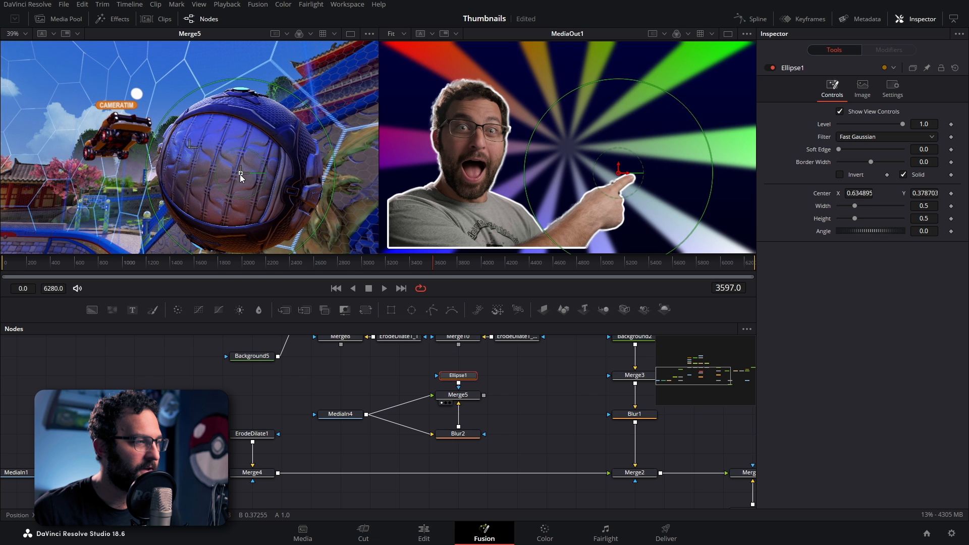
Step: Set Blur2's blur size to 15 and bring up the ellipse mask's controls
click(457, 434)
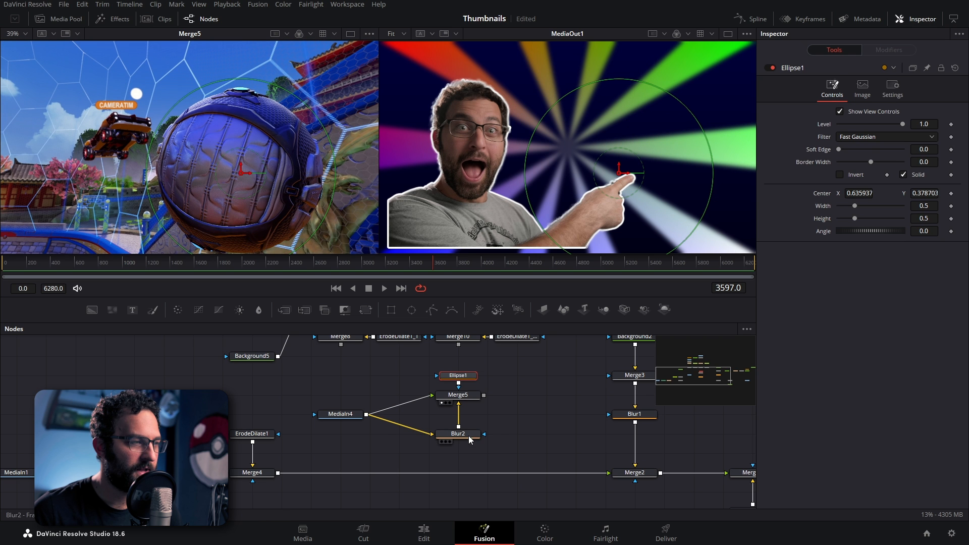
mouse_move(840, 152)
mouse_down()
mouse_move(865, 152)
mouse_move(852, 153)
mouse_up()
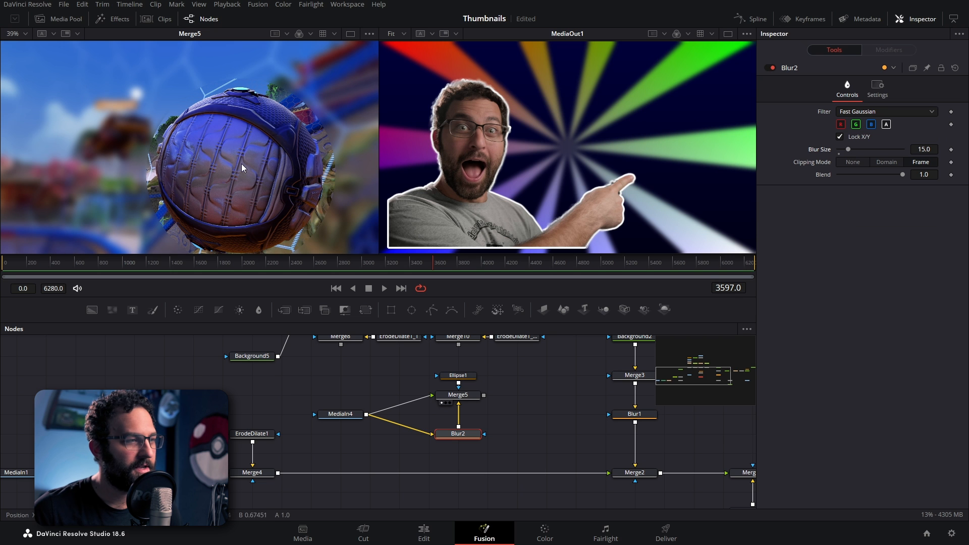
click(457, 376)
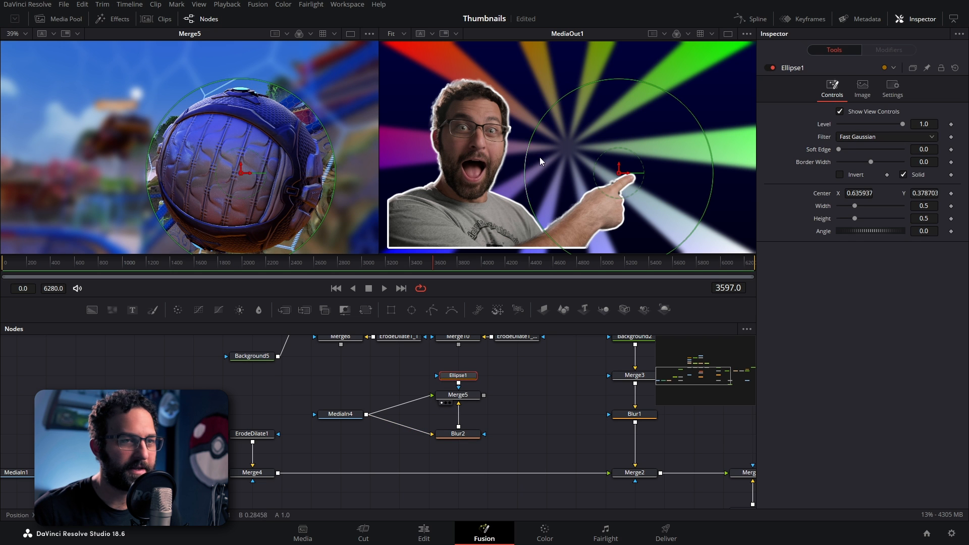
Step: Set the ellipse mask's soft edge to about 0.0416 and insert a BrightnessContrast between MediaIn4 and Blur2 with a gain of 0.612
drag(838, 149, 841, 149)
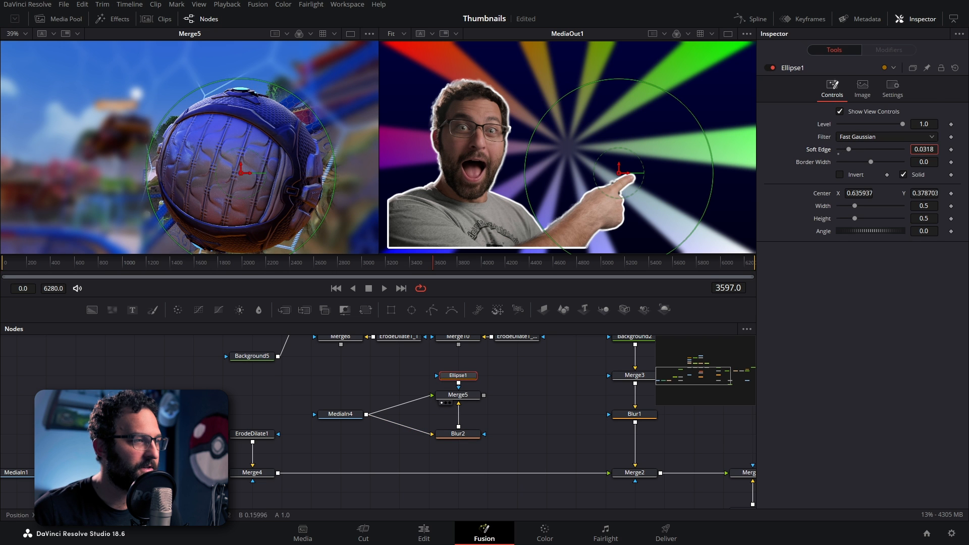
click(325, 414)
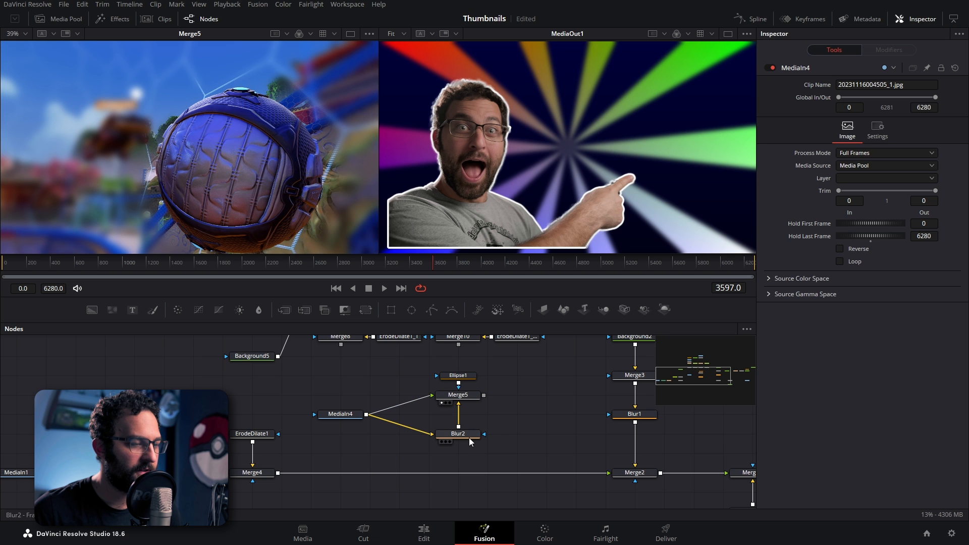
drag(239, 310, 408, 446)
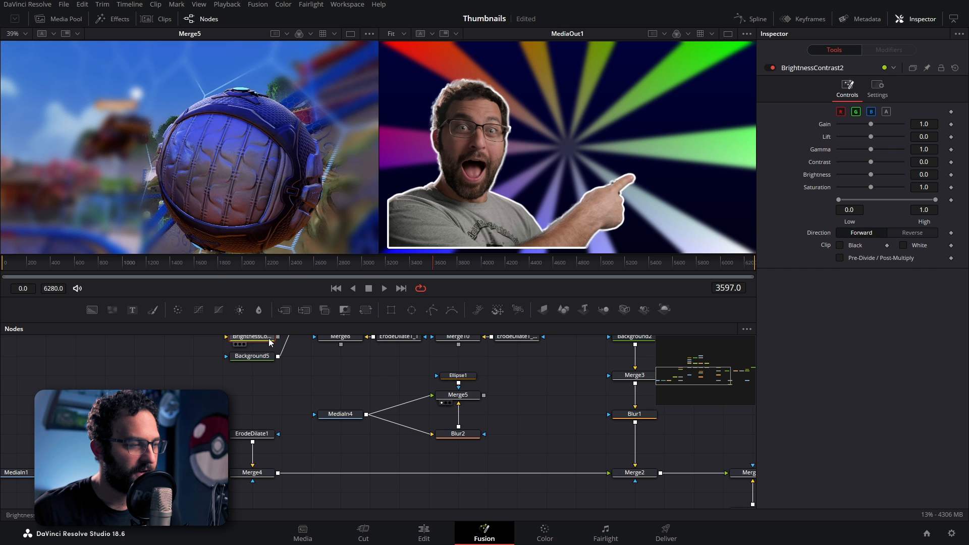
drag(414, 436, 419, 434)
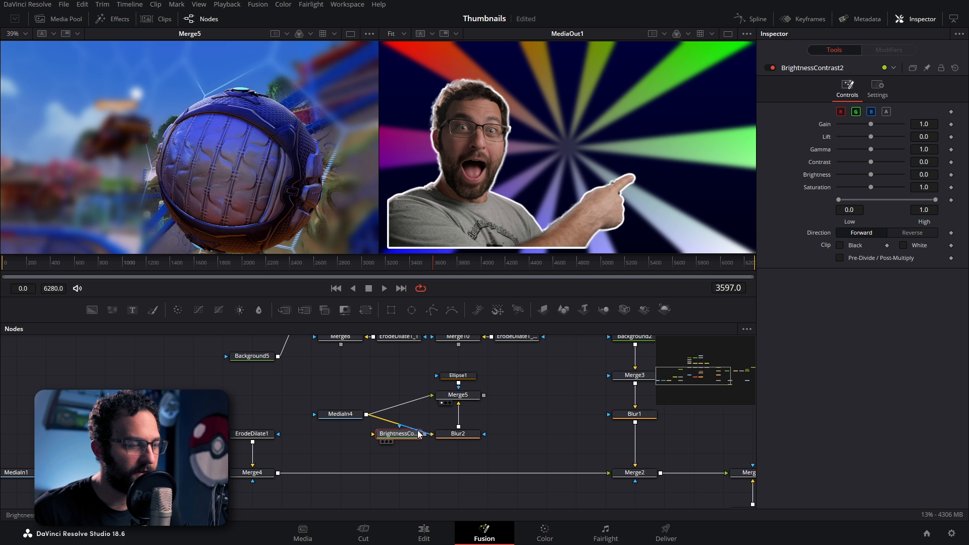
drag(419, 434, 419, 434)
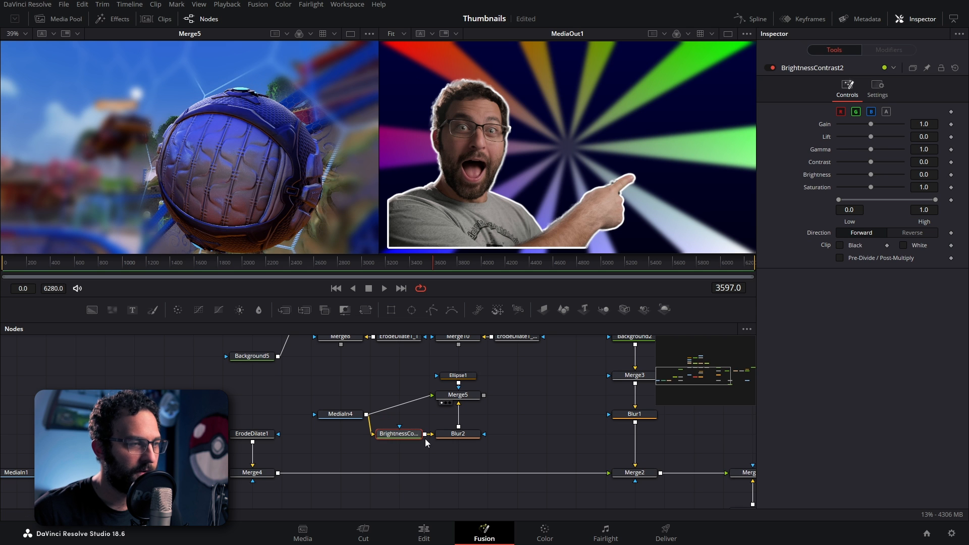
drag(930, 123, 910, 123)
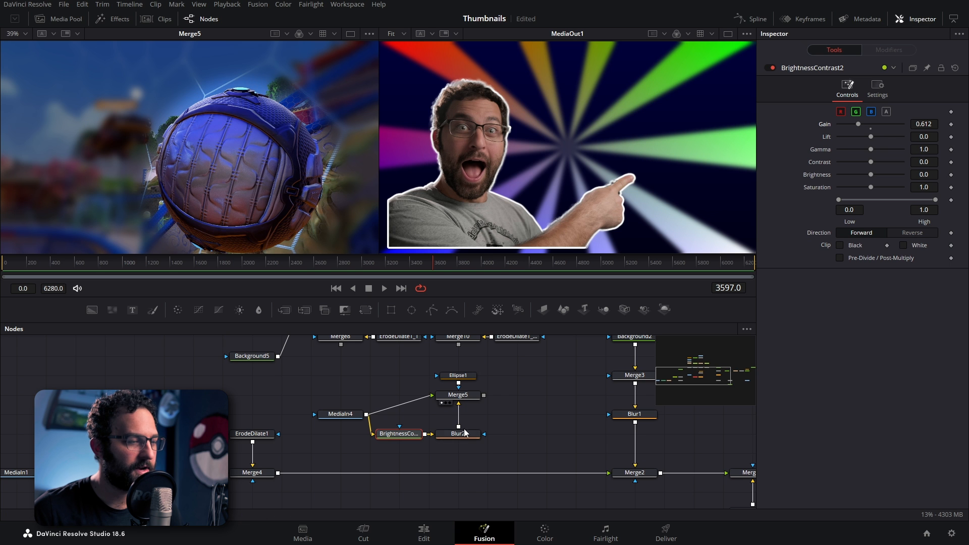
Step: Recentre Ellipse1 on the car at about X 0.307, Y 0.570 and shrink its width and height to about 0.257
click(457, 375)
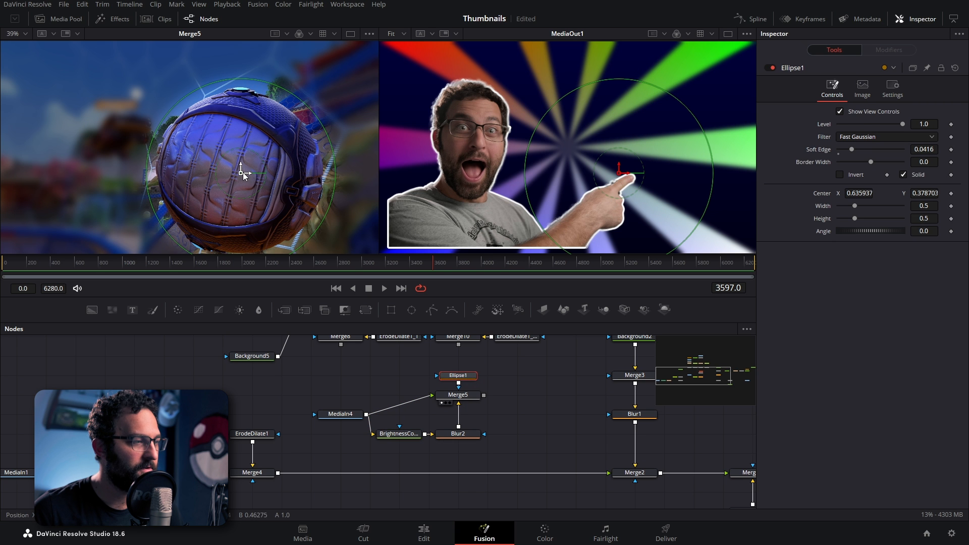
drag(241, 174, 119, 132)
drag(198, 79, 159, 105)
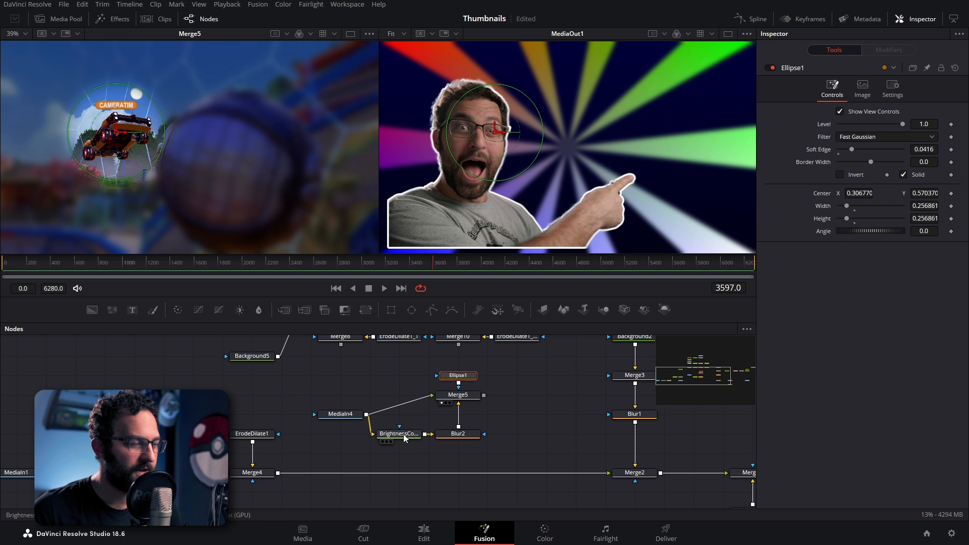
Step: Merge Merge5's output into the main branch between Merge4 and Merge2, and flip the subject horizontally
click(467, 440)
drag(484, 395, 512, 473)
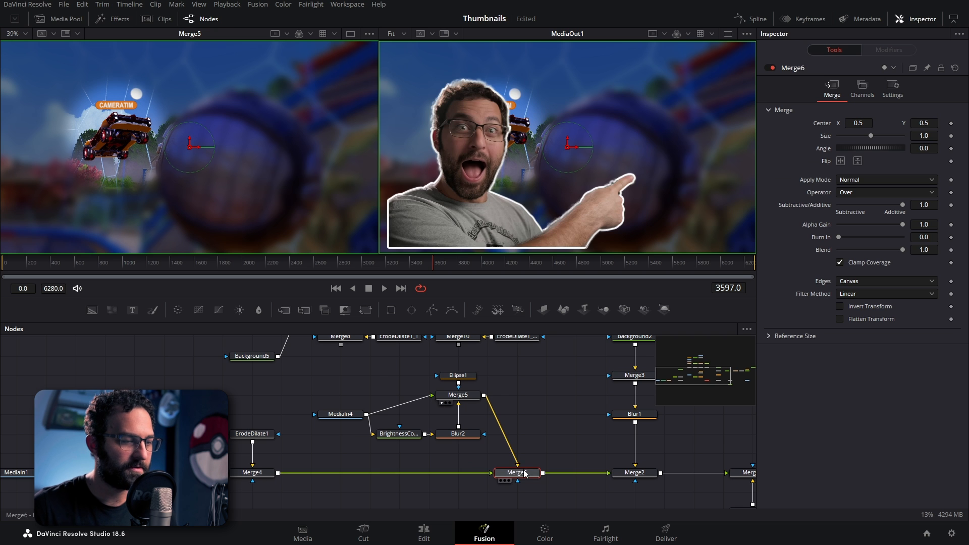
scroll(515, 413, left, 1)
click(309, 473)
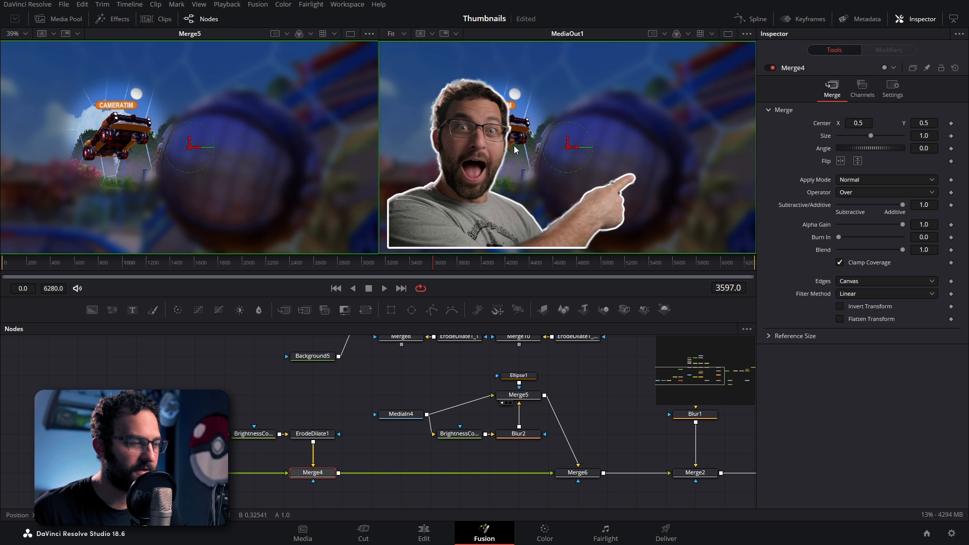
click(573, 474)
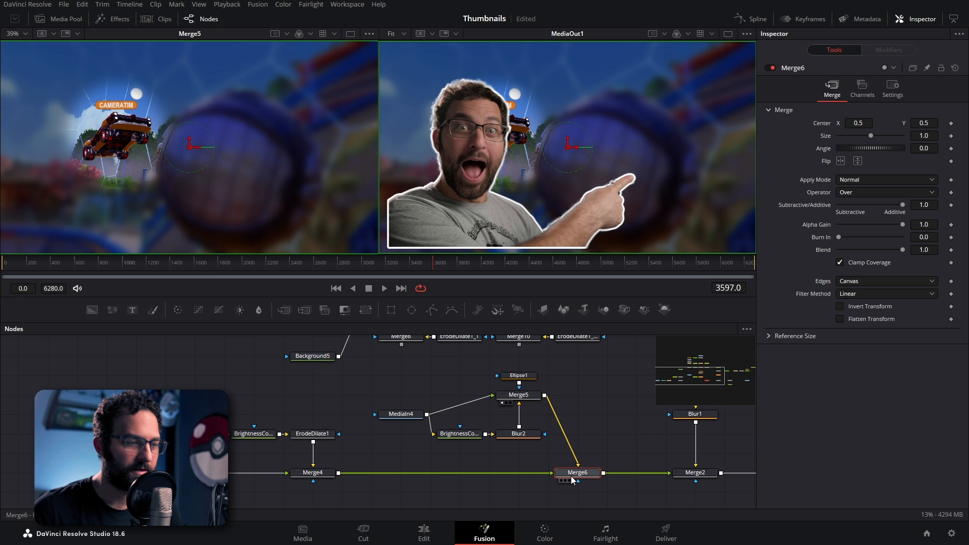
click(840, 161)
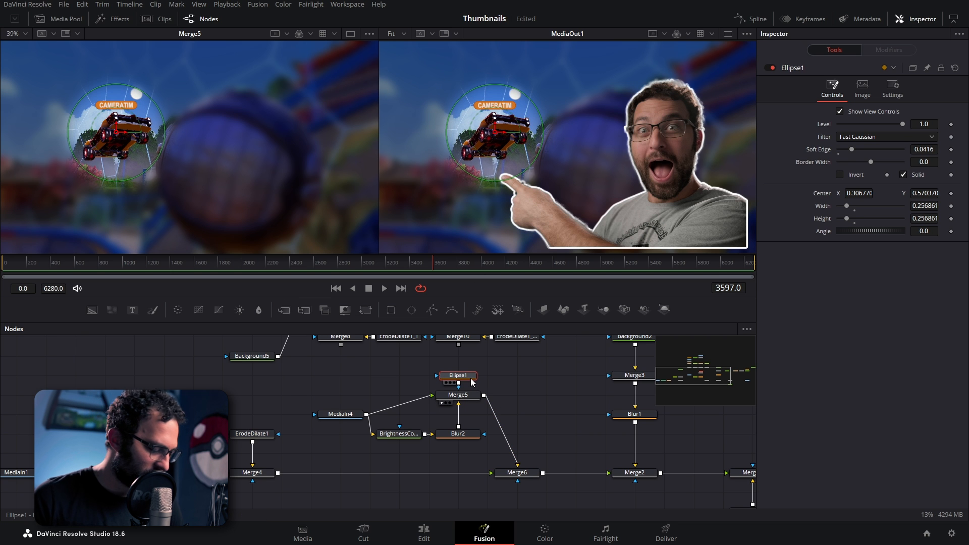
Step: Paste an instance of Ellipse1 beside the original and deinstance its Solid, Border Width and Soft Edge settings
click(516, 374)
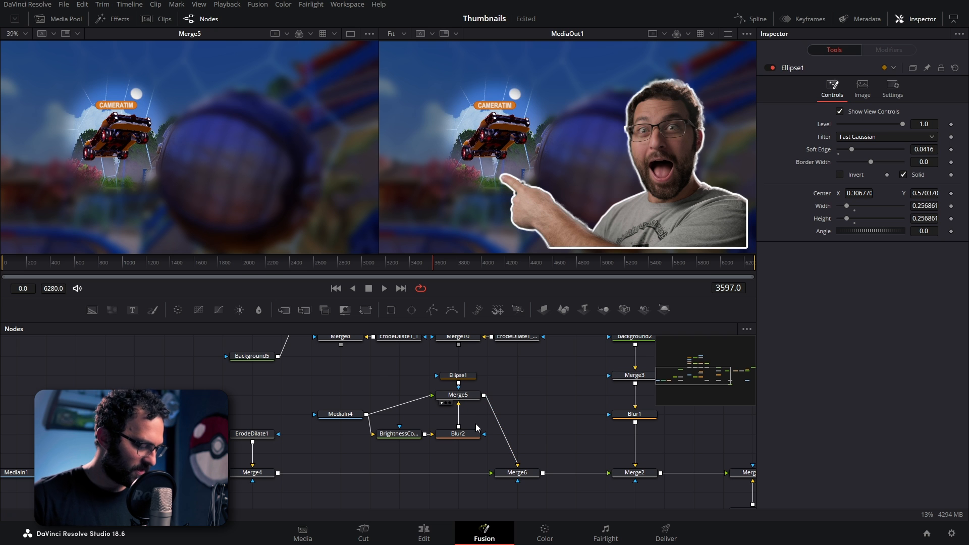
key(ctrl+shift+v)
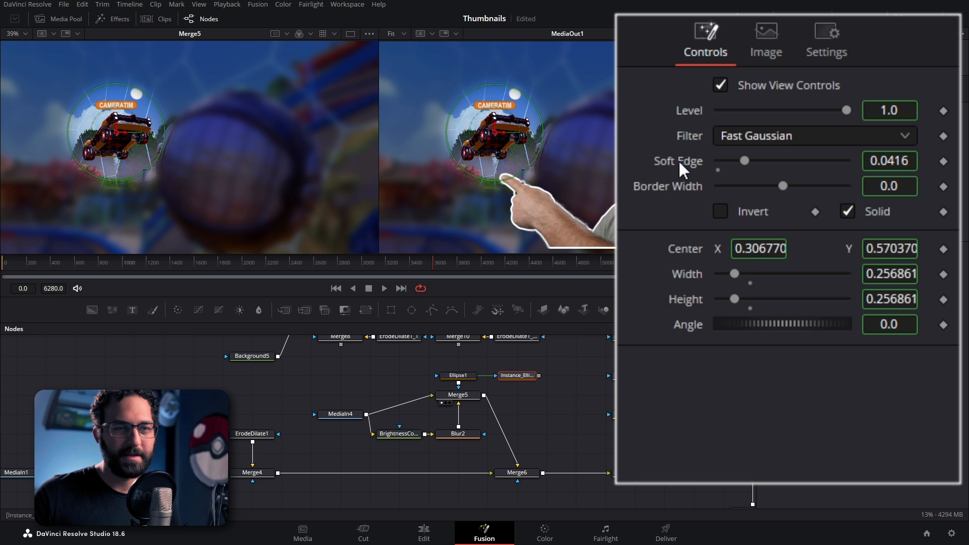
right_click(878, 211)
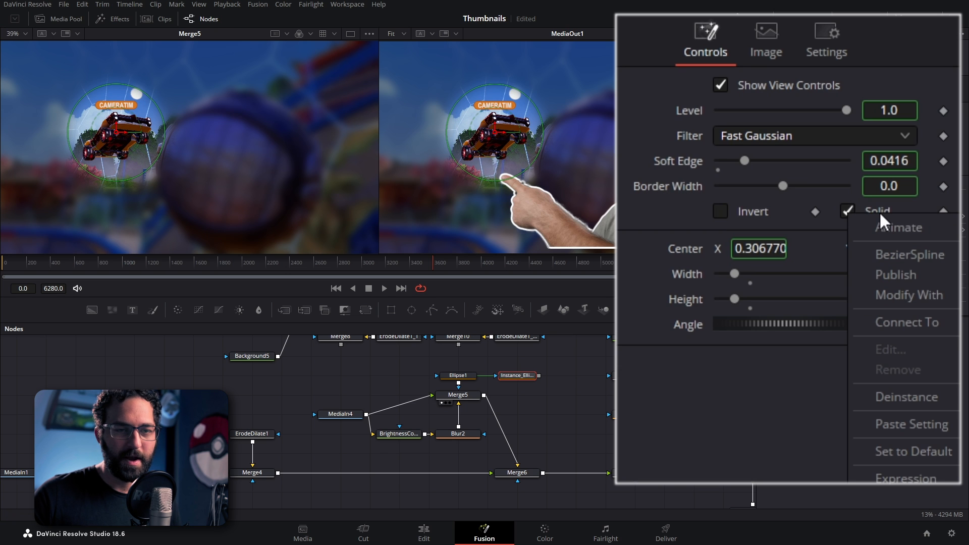
click(901, 394)
right_click(659, 191)
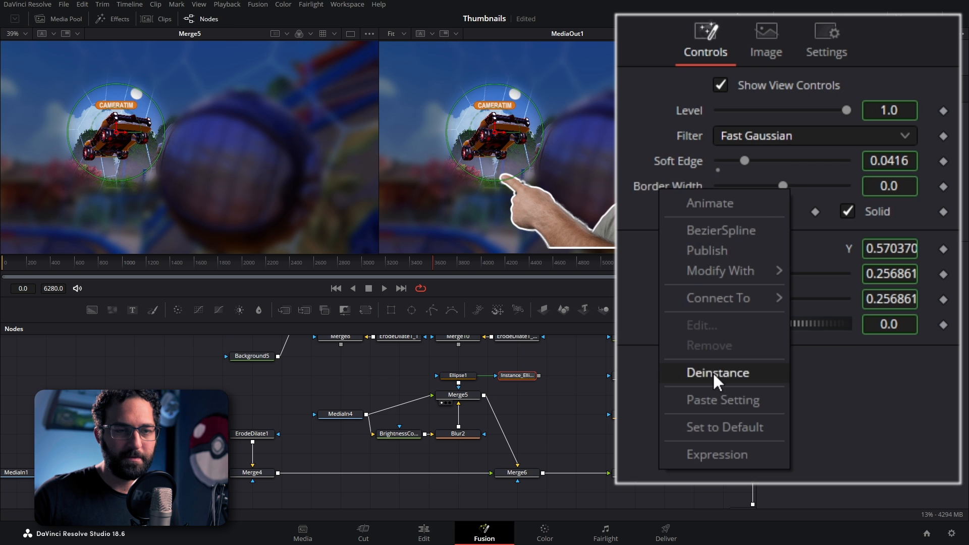
click(726, 376)
right_click(682, 160)
click(733, 345)
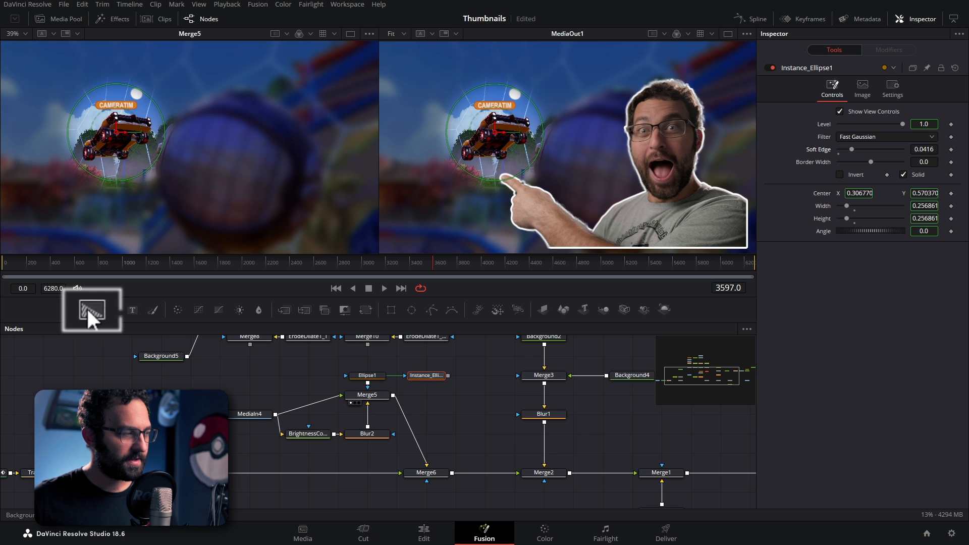
Step: Add a solid red Background masked by the ellipse instance and merge it over Merge5's output, ahead of Merge6
drag(96, 308, 429, 398)
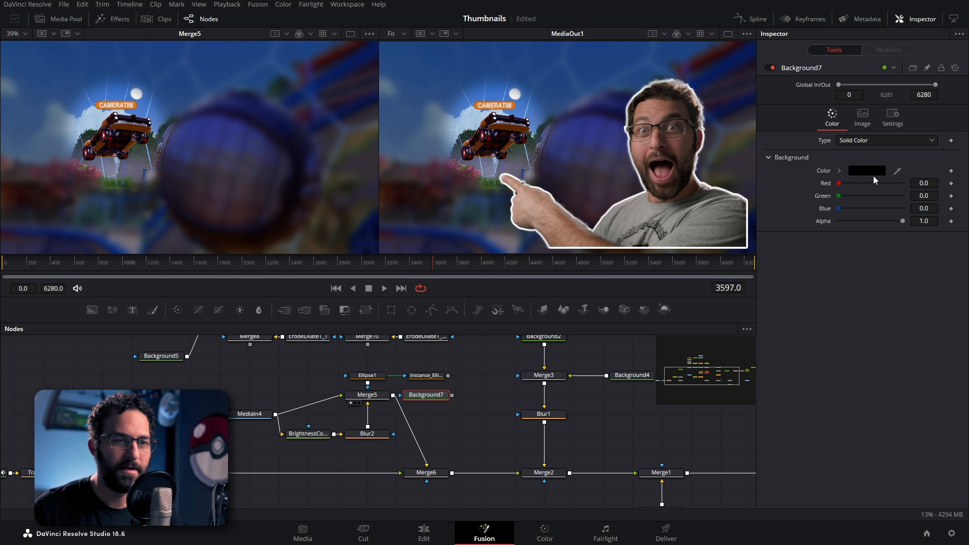
drag(838, 183, 955, 200)
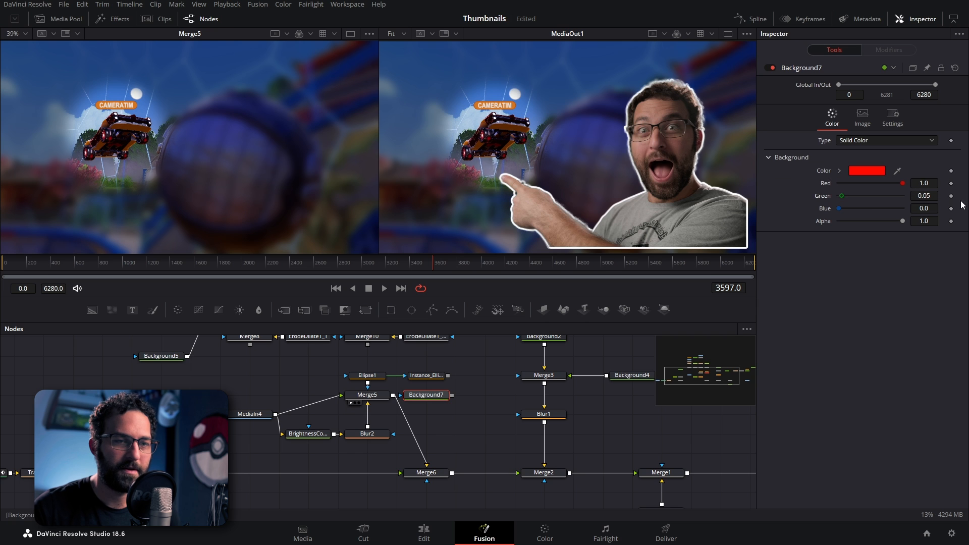
drag(846, 197, 809, 180)
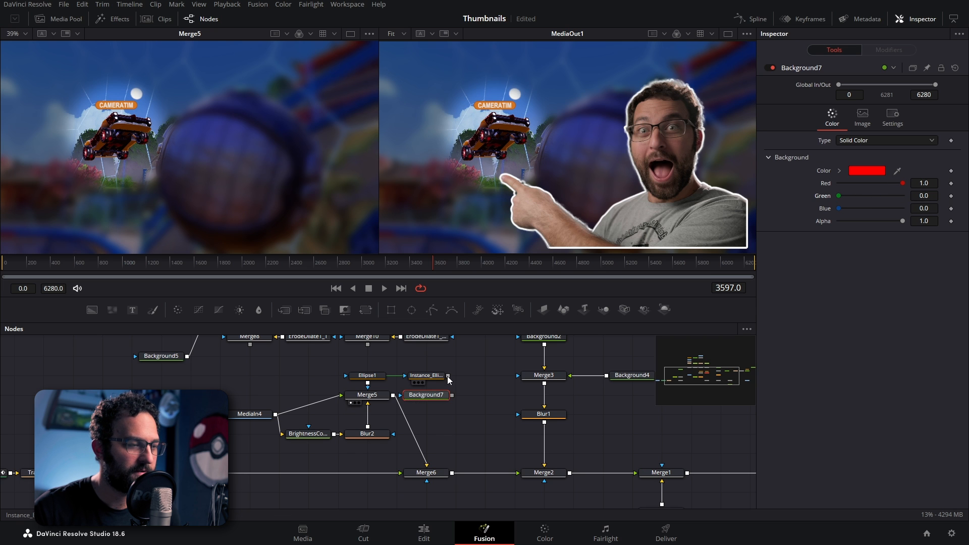
drag(447, 376, 427, 396)
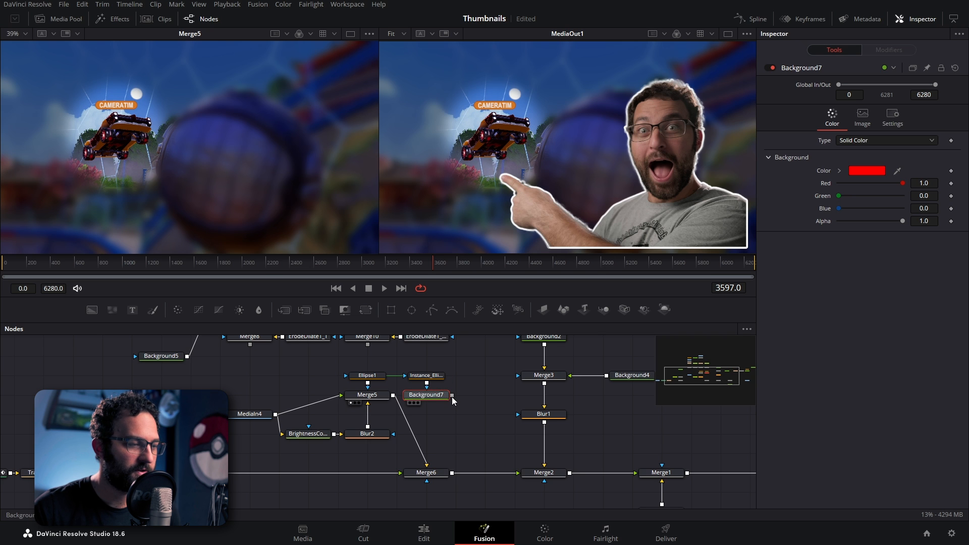
drag(452, 397, 393, 397)
drag(495, 398, 437, 417)
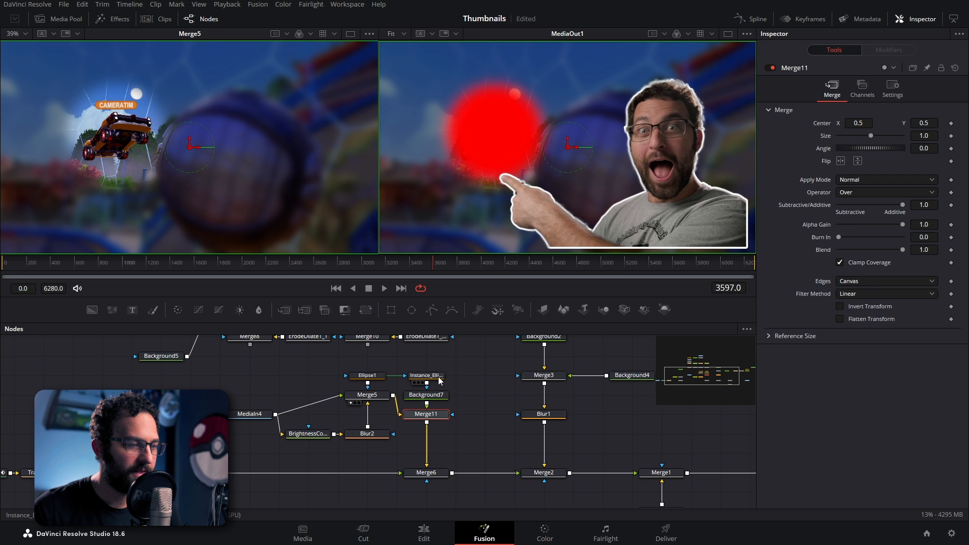
Step: Turn the ellipse instance into a ring by disabling Solid, with border width 0.0095 and soft edge 0.0076
click(438, 378)
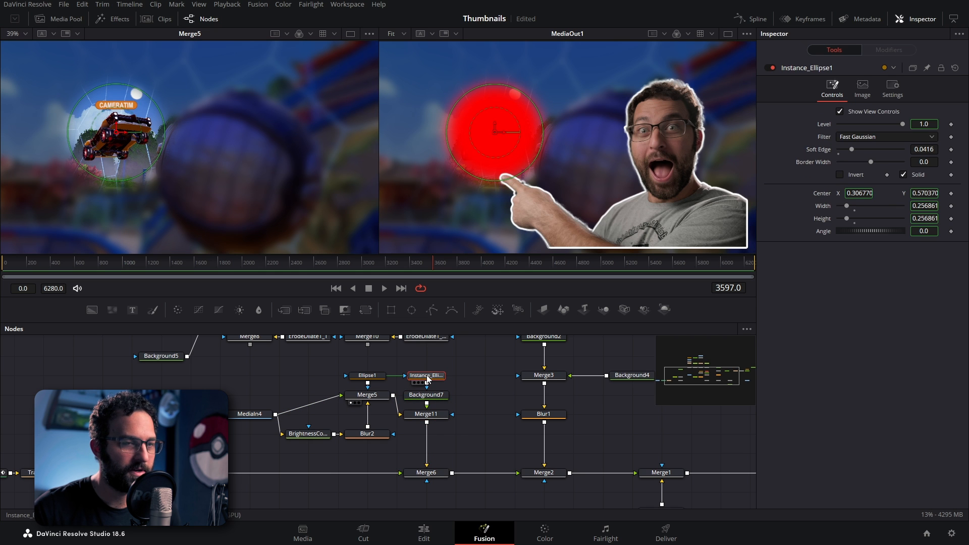
click(903, 173)
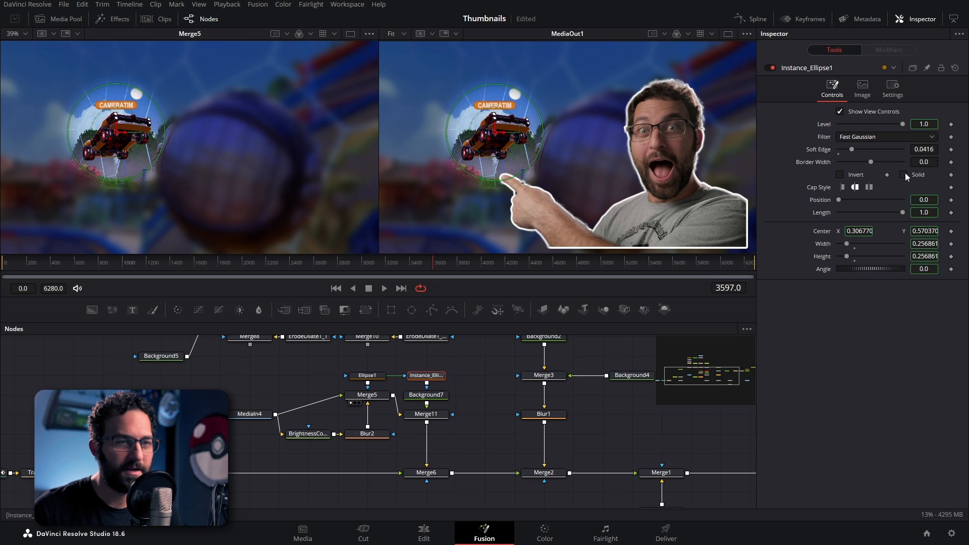
mouse_move(923, 162)
mouse_down()
mouse_move(951, 162)
mouse_move(909, 149)
mouse_up()
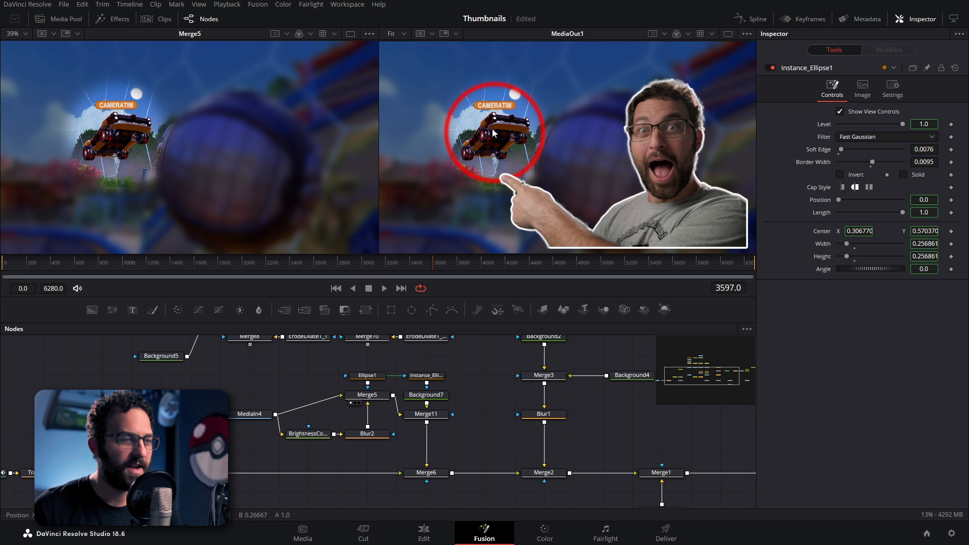
Step: Move the original Ellipse1 around the car to a centre of about X 0.302, Y 0.580
click(364, 375)
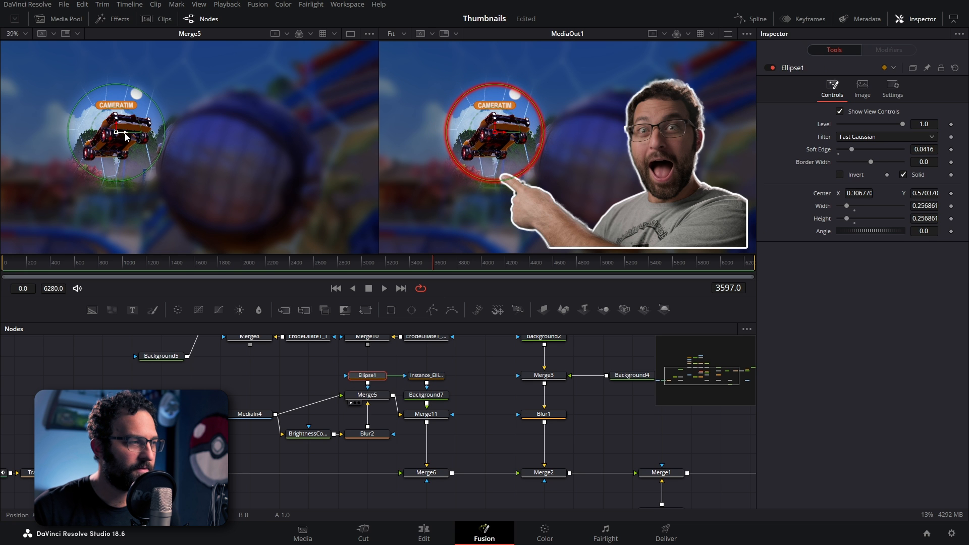
mouse_move(116, 134)
mouse_down()
mouse_move(166, 127)
mouse_move(162, 107)
mouse_move(209, 91)
mouse_move(128, 97)
mouse_move(117, 203)
mouse_move(55, 177)
mouse_move(47, 83)
mouse_move(125, 82)
mouse_move(182, 98)
mouse_move(186, 111)
mouse_move(71, 124)
mouse_move(214, 144)
mouse_move(134, 96)
mouse_move(98, 139)
mouse_move(113, 132)
mouse_move(103, 141)
mouse_move(114, 144)
mouse_move(110, 130)
mouse_move(104, 137)
mouse_move(112, 133)
mouse_up()
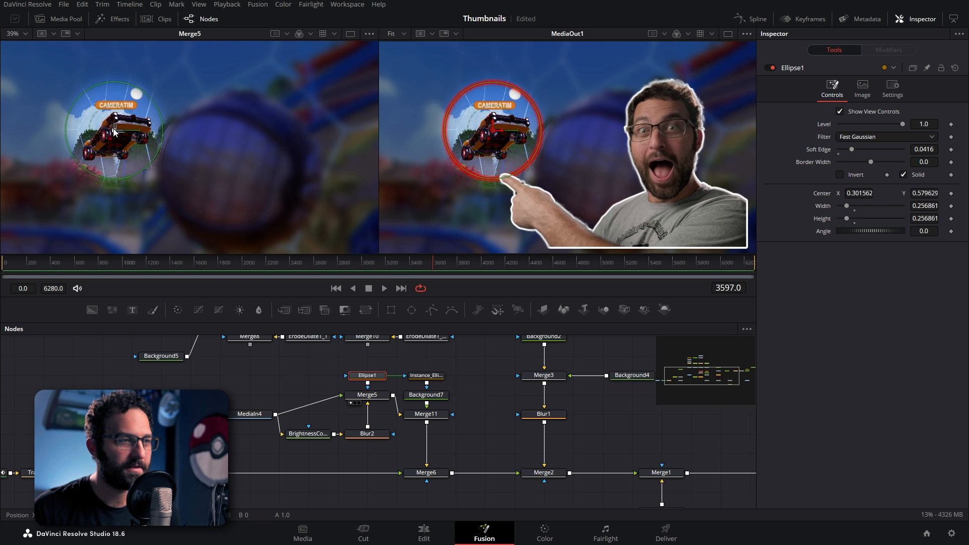
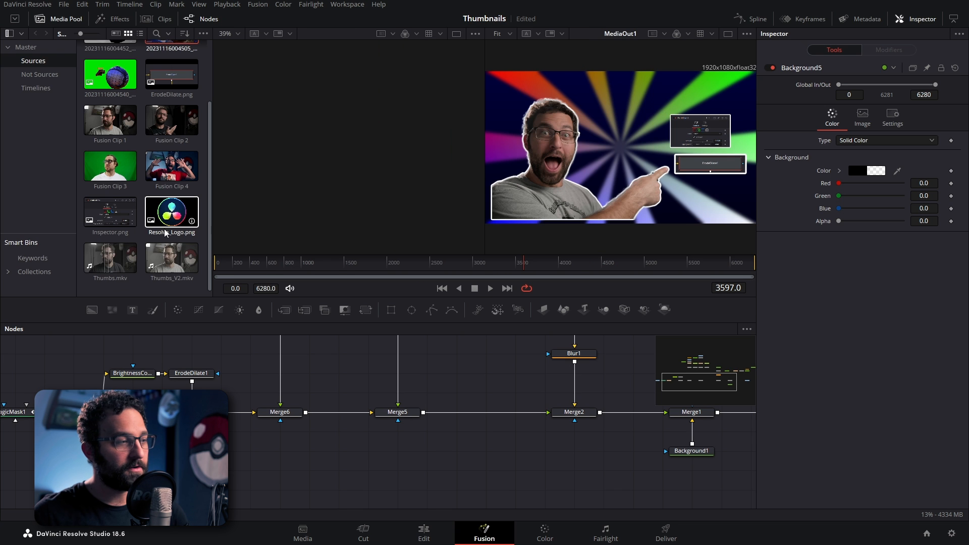
Step: Bring Resolve_Logo.png into the node graph and merge it over the main branch right after Merge5
drag(168, 213, 476, 337)
drag(448, 367, 457, 371)
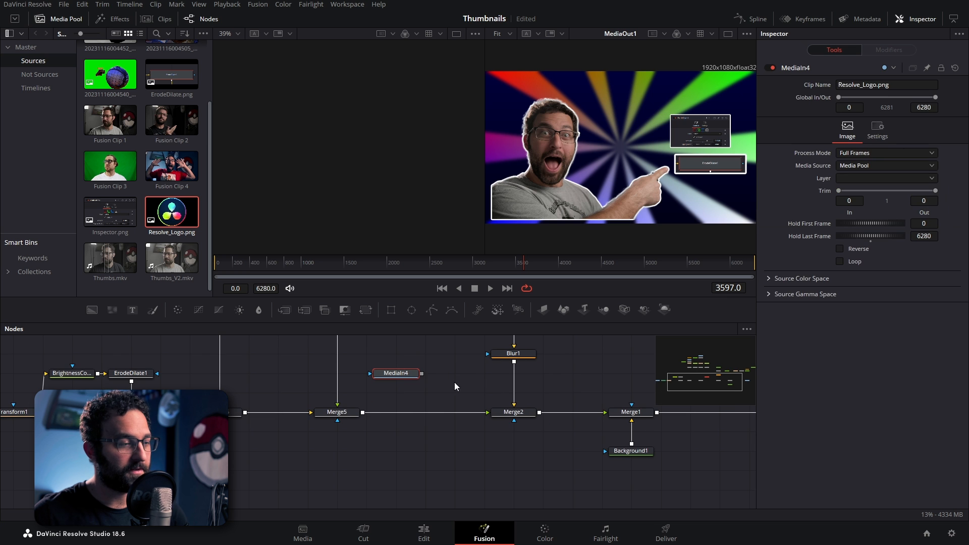
drag(422, 374, 363, 413)
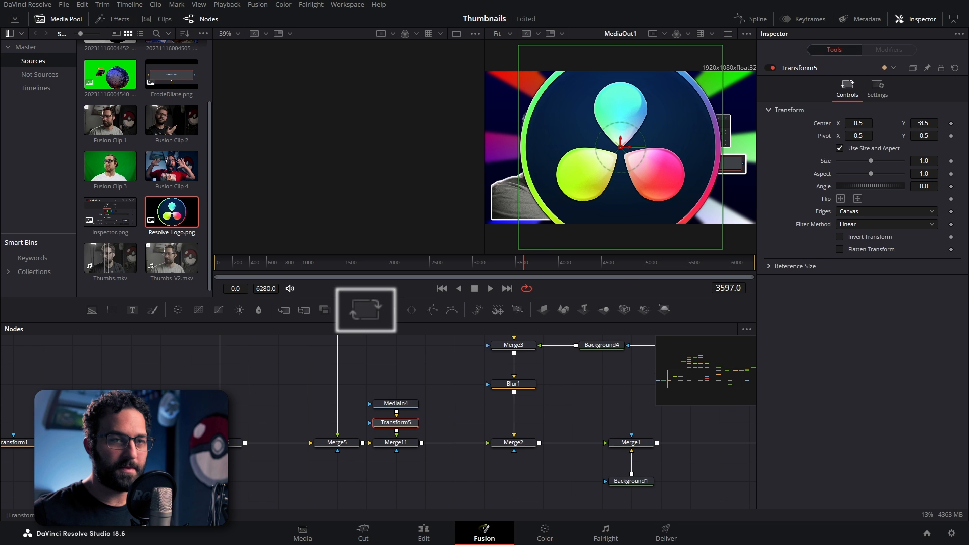
Step: Scale the logo to 0.369 with its Transform node and move the logo nodes up to leave room above the merge
drag(928, 163, 896, 162)
drag(439, 388, 383, 390)
click(388, 385)
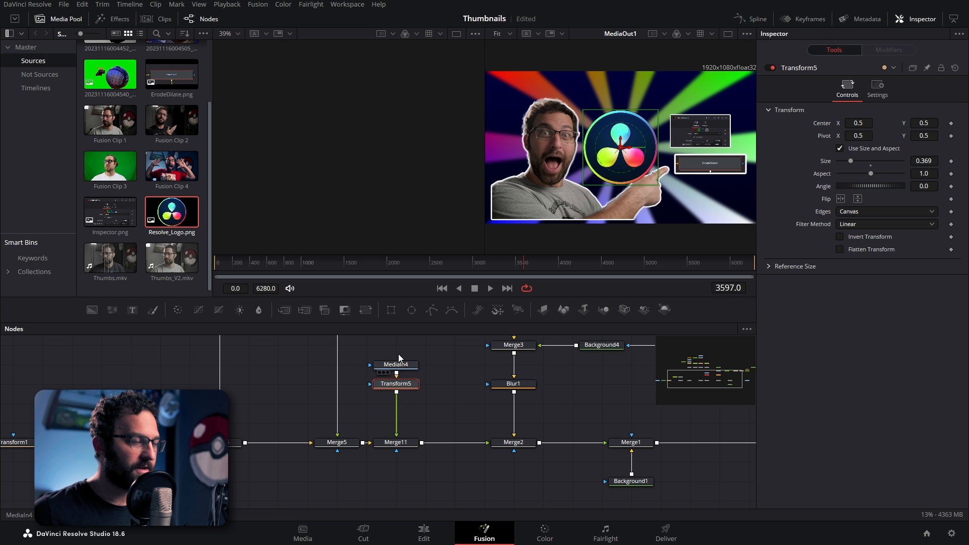
Step: Add a Glow node directly after the logo's Transform5 node
key(shift+space)
text(edge)
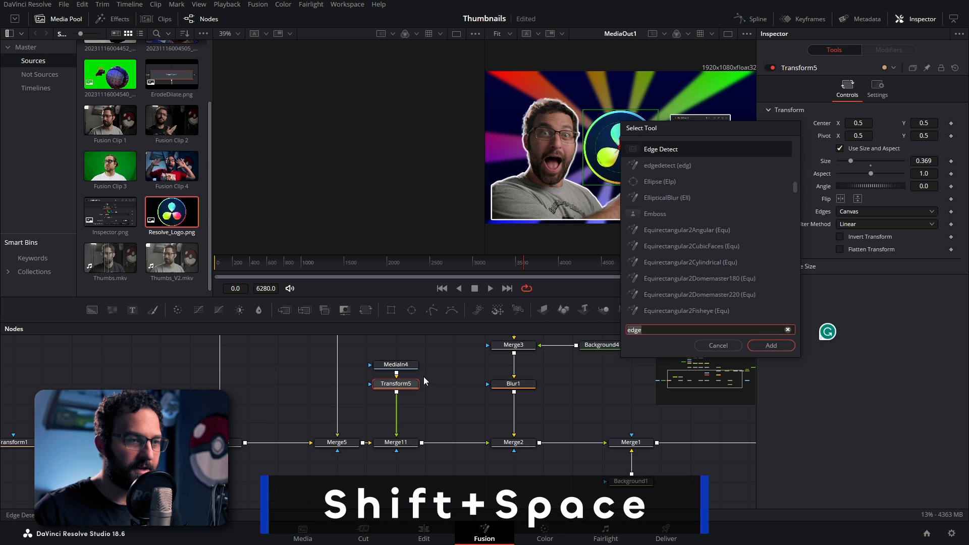
key(BackSpace)
key(BackSpace)
key(BackSpace)
key(BackSpace)
text(glow)
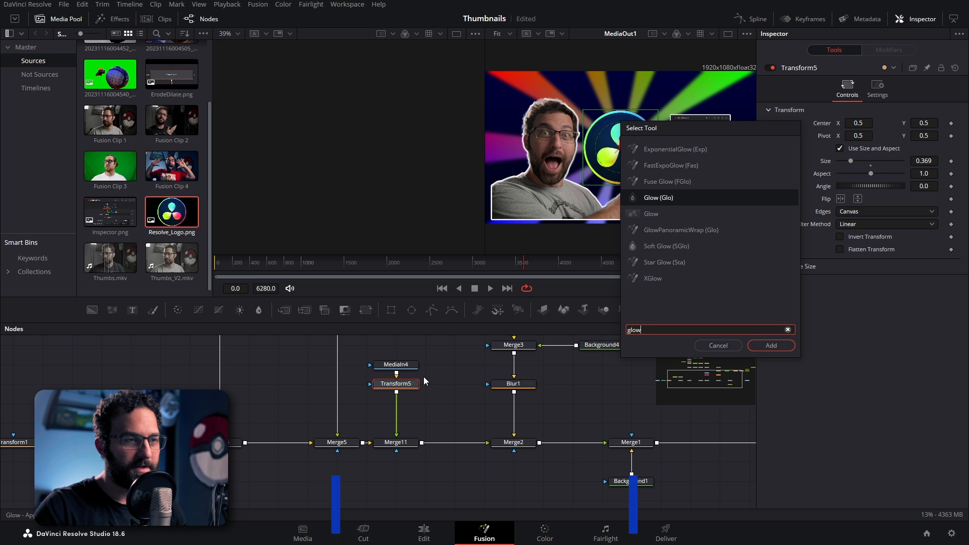
key(Return)
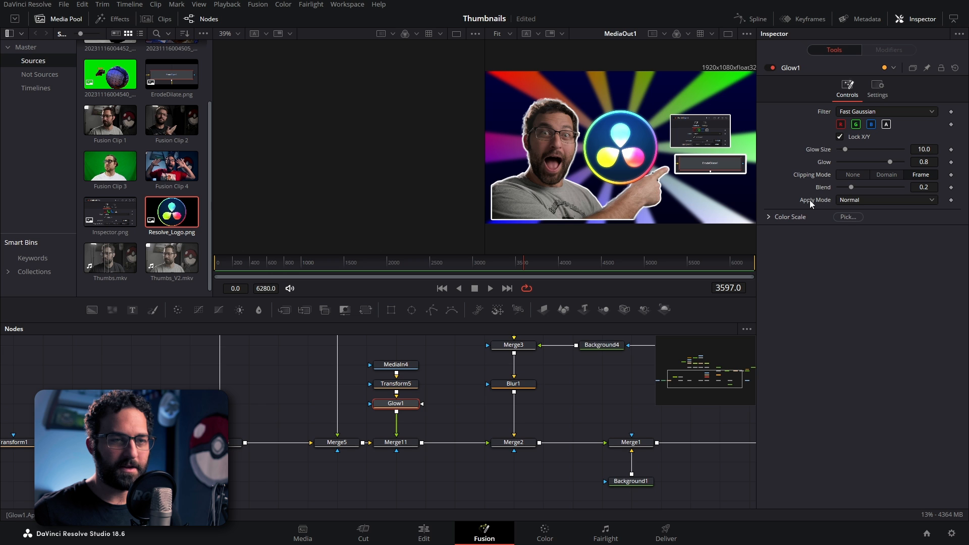
Step: Set the logo glow to Merge Under with glow size 33.1, glow 0.945 and blend 0.22, and compare it on and off
click(848, 200)
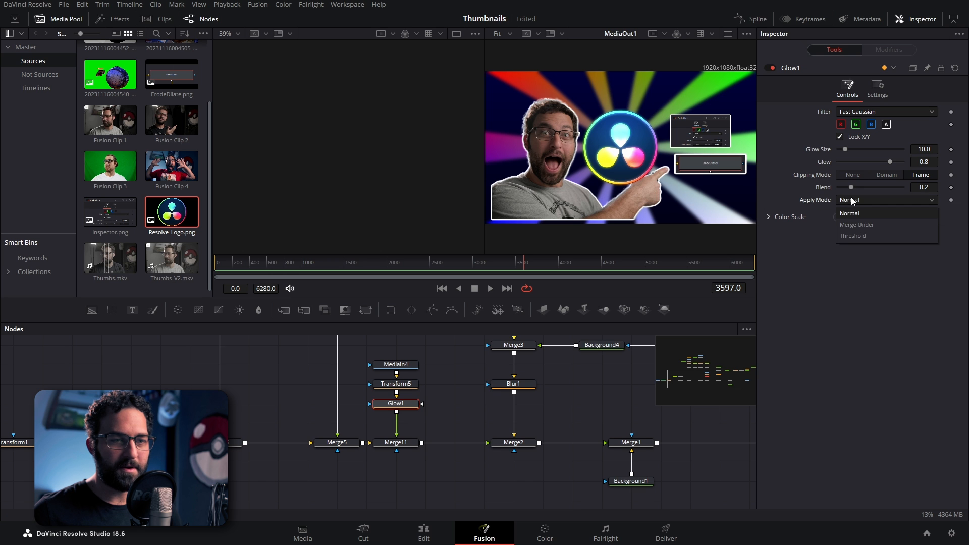
click(850, 224)
drag(847, 150, 899, 162)
mouse_move(850, 187)
mouse_down()
mouse_move(867, 187)
mouse_move(853, 187)
mouse_up()
click(772, 69)
click(773, 69)
click(773, 69)
click(773, 70)
click(773, 70)
click(772, 70)
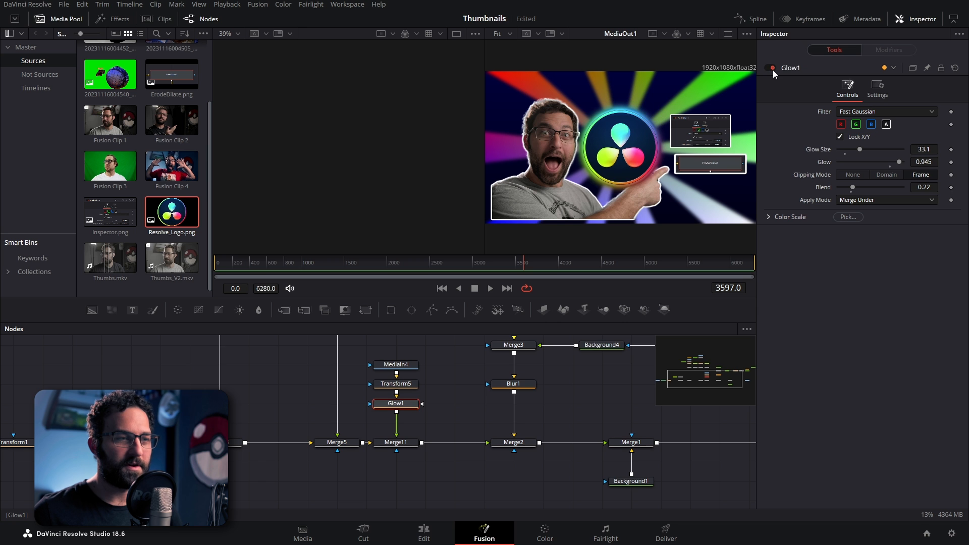
Step: Move the logo up to about X 0.512, Y 0.708 and reduce its size to 0.237 with Transform5
click(395, 383)
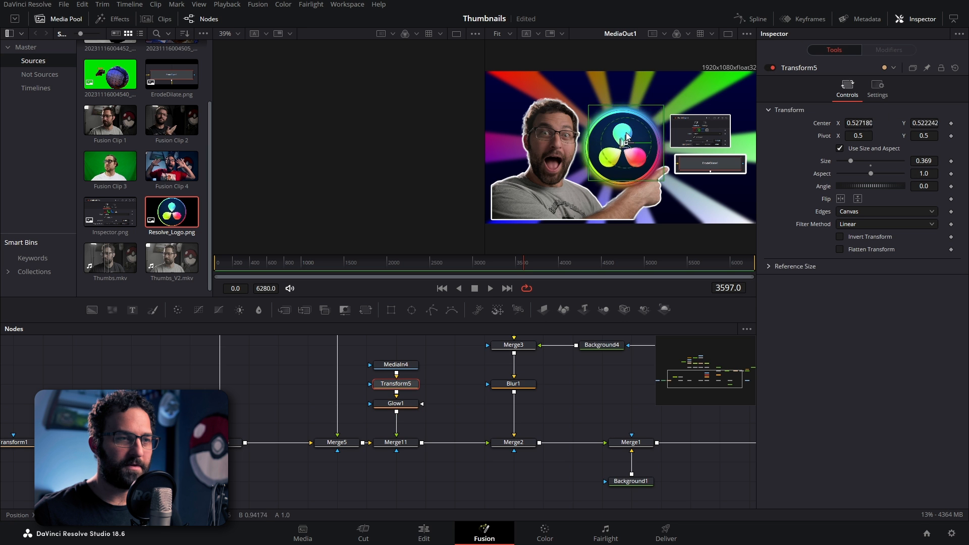
drag(623, 143, 622, 103)
drag(925, 161, 859, 162)
click(591, 390)
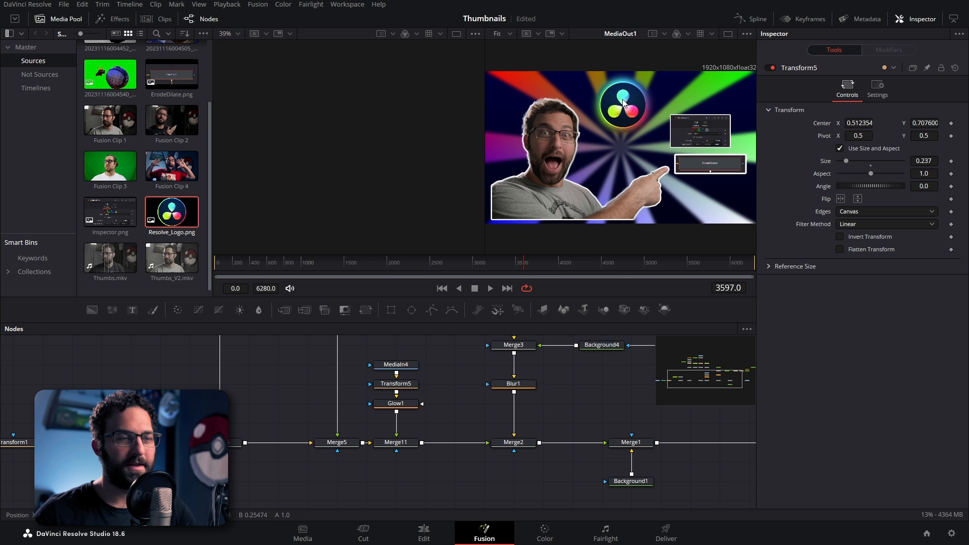
Step: Add a Text+ node and merge it over the main branch right after Merge11
scroll(476, 424, right, 1)
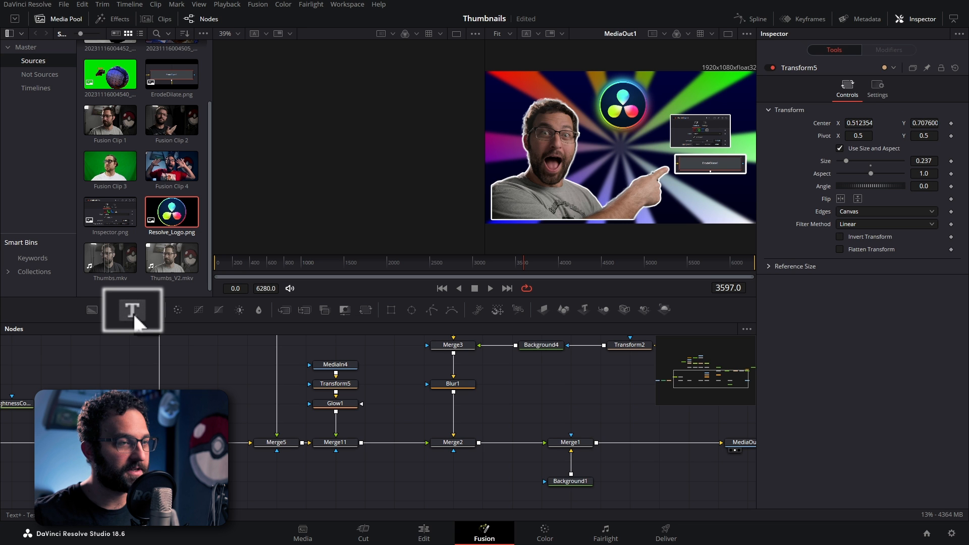
click(132, 313)
drag(421, 404, 359, 445)
click(393, 404)
Step: Set the title's font to Chillax and enter the text EASY OUTLINE
click(886, 228)
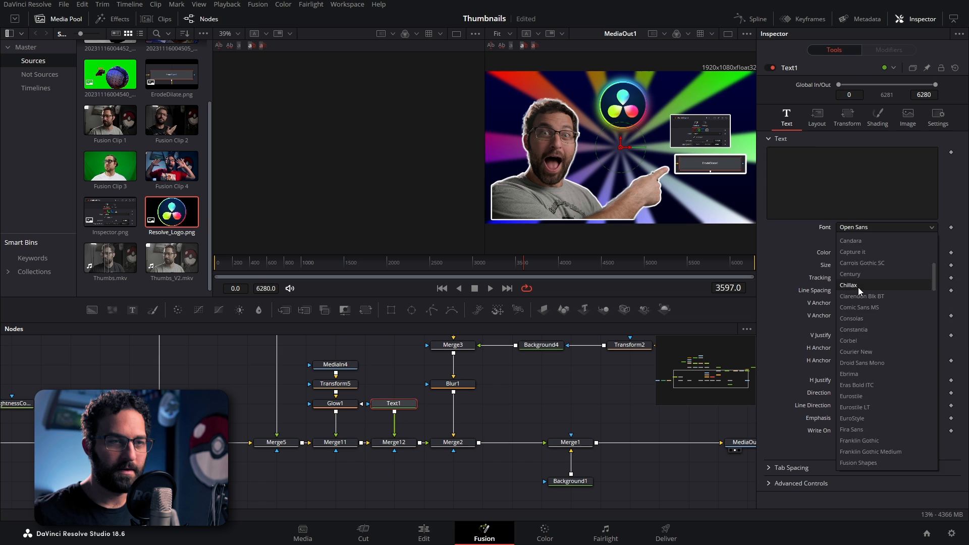
click(857, 286)
click(851, 183)
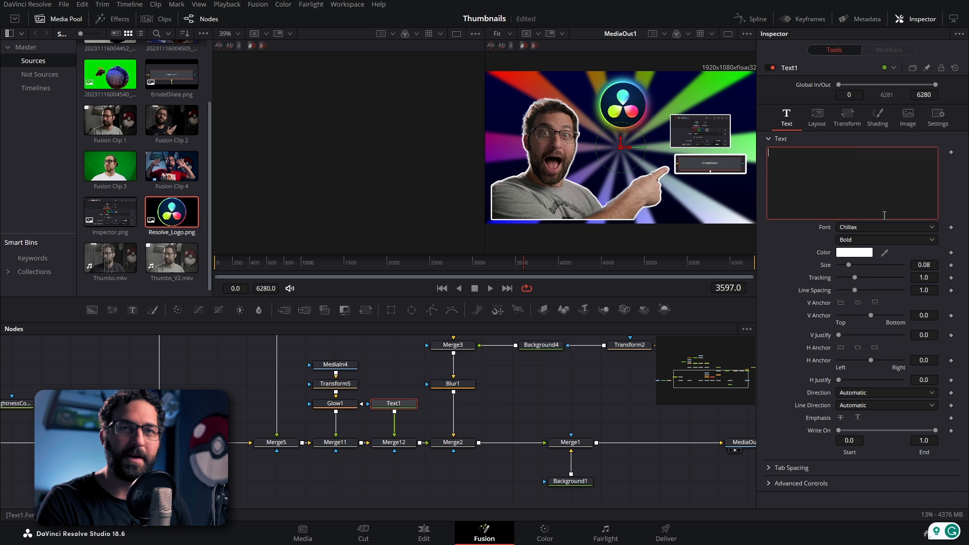
text(EASY OUTLINE)
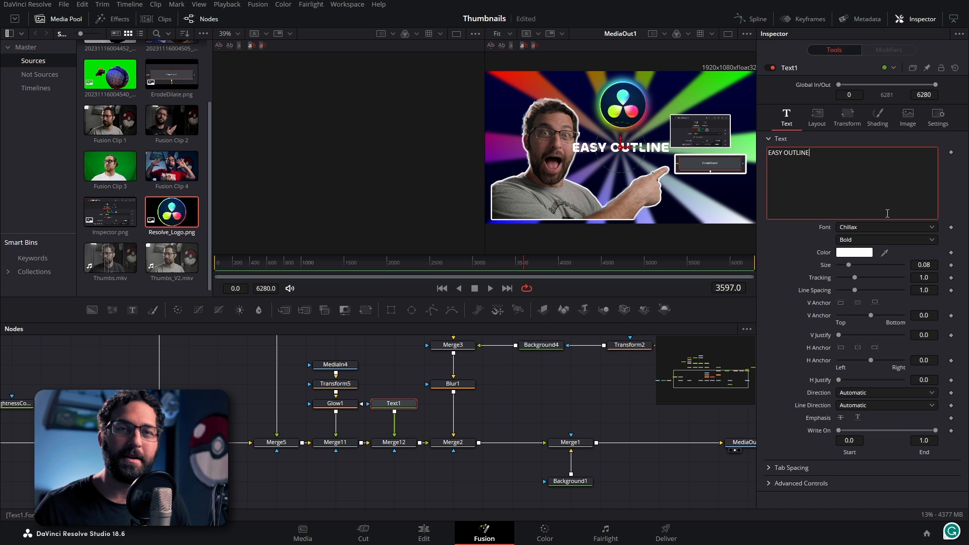
Step: Hide the Media Pool, move the title above the inset screenshots and the logo above the man's head at about X 0.051, Y 0.718
click(62, 17)
drag(568, 146, 682, 84)
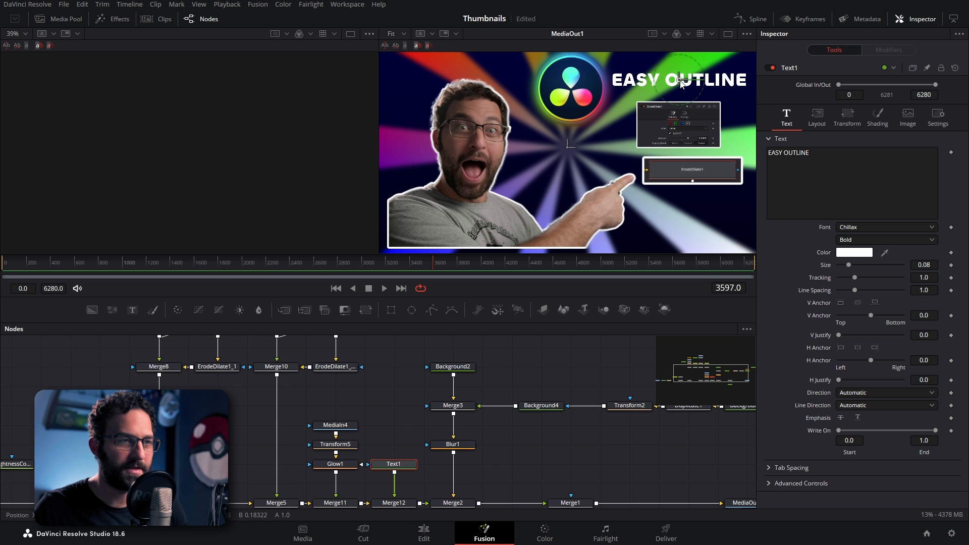
click(335, 444)
drag(570, 86, 440, 87)
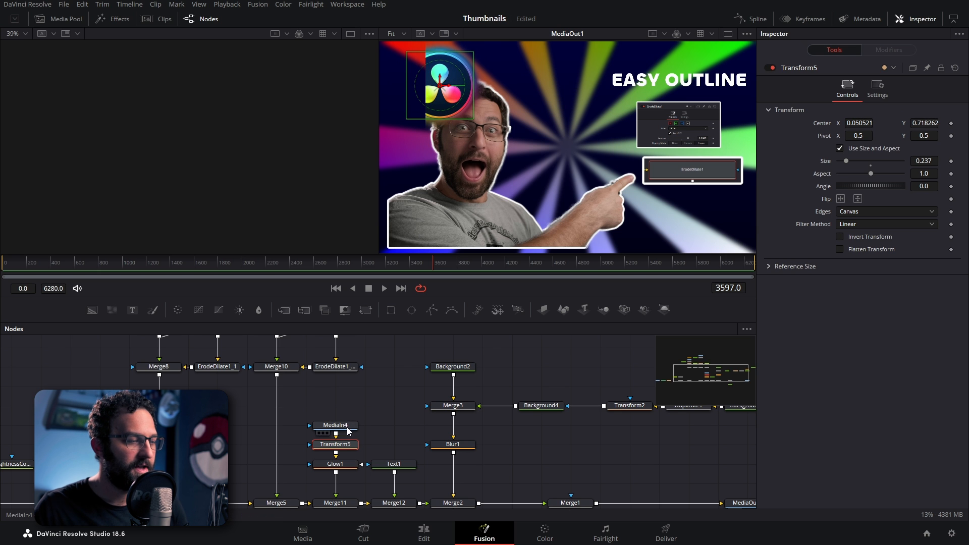
Step: Merge a fully transparent Background (alpha 0) with the logo after MediaIn4 and swap the merge inputs so the logo lies on top
key(1)
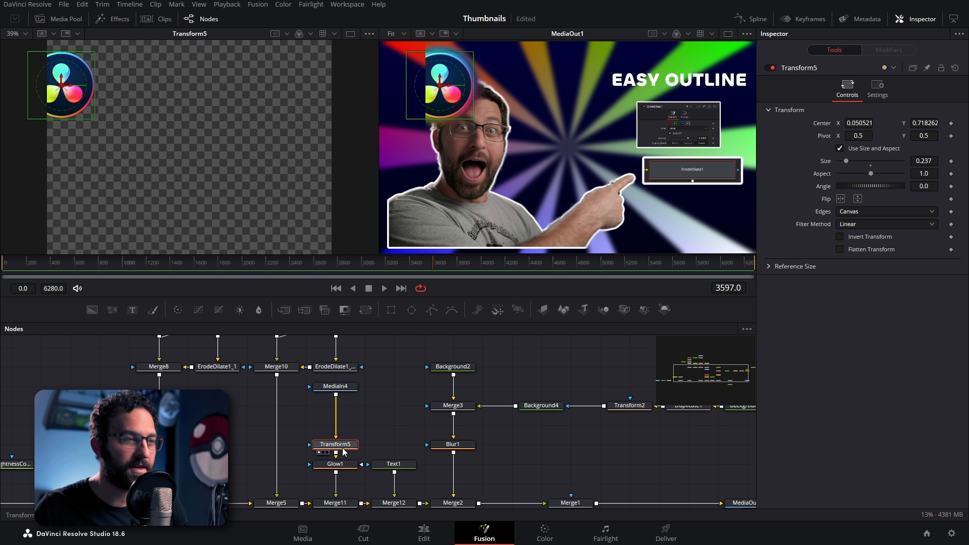
scroll(320, 165, up, 3)
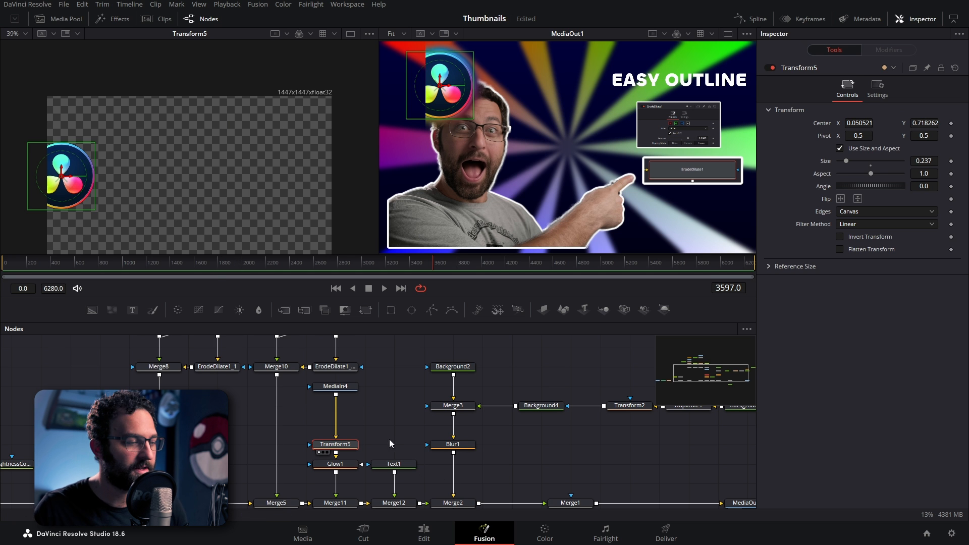
scroll(391, 442, down, 2)
click(351, 358)
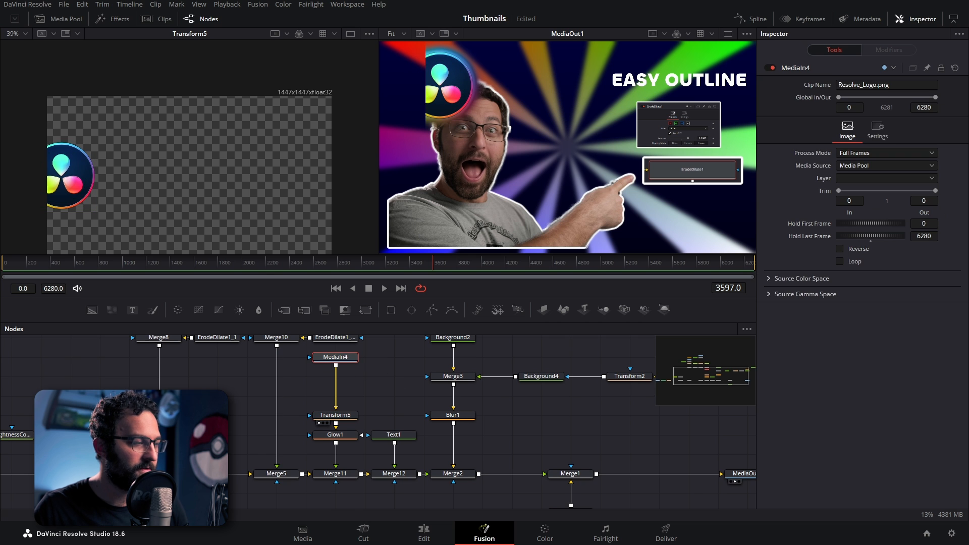
click(101, 316)
drag(903, 221, 835, 222)
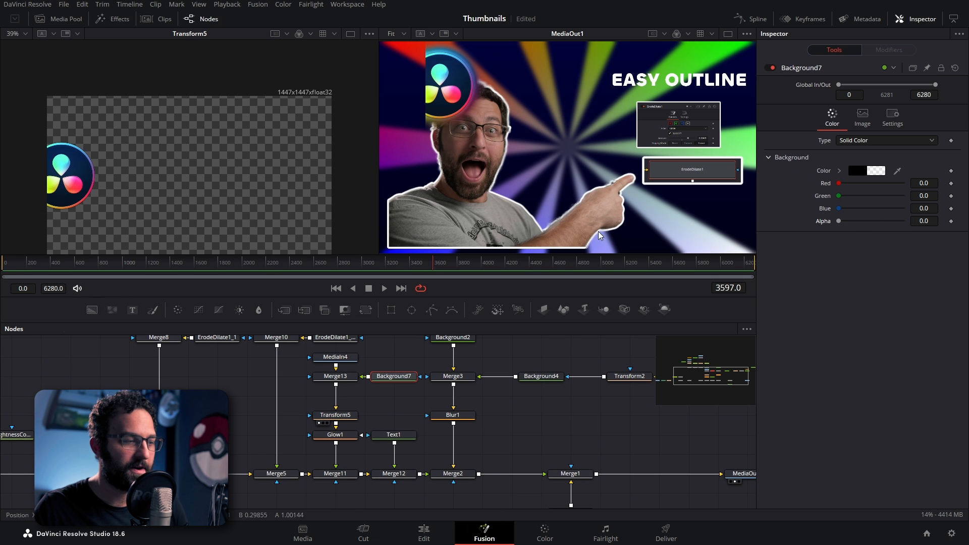
click(348, 376)
key(ctrl+t)
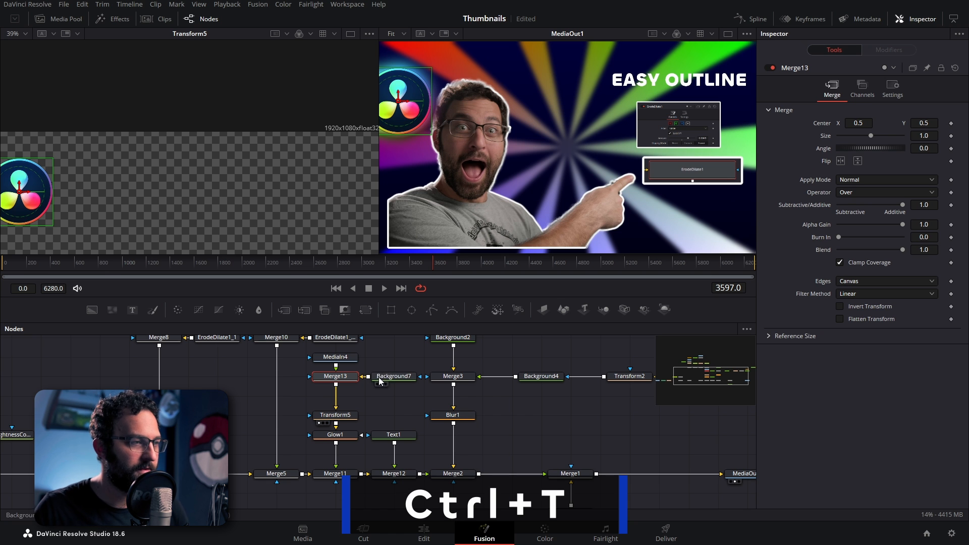
Step: Place the logo in the upper-left corner of the thumbnail with Transform5 and enlarge the title to size 0.1116
click(335, 415)
drag(488, 90, 474, 174)
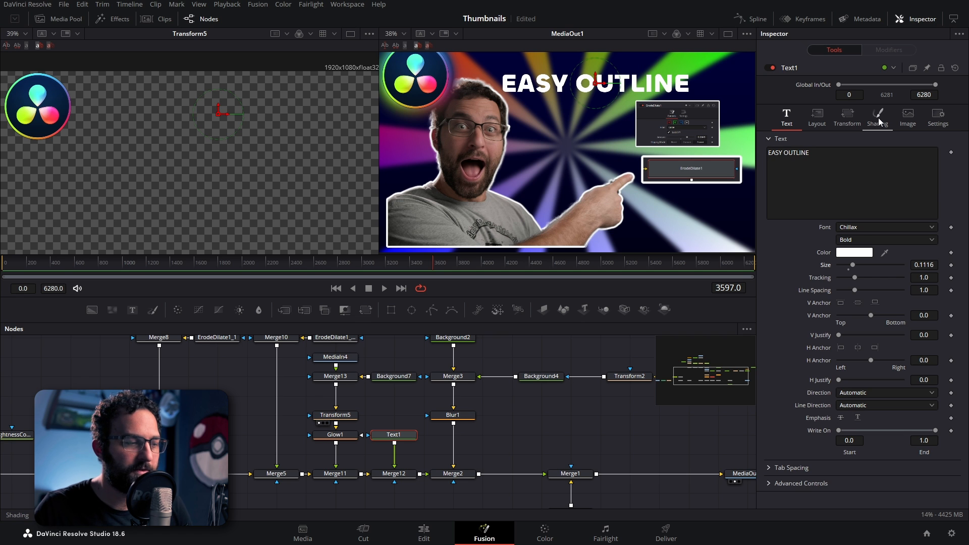
Step: Enable the Red Outline and Black Shadow shading elements on the title
click(878, 121)
click(854, 152)
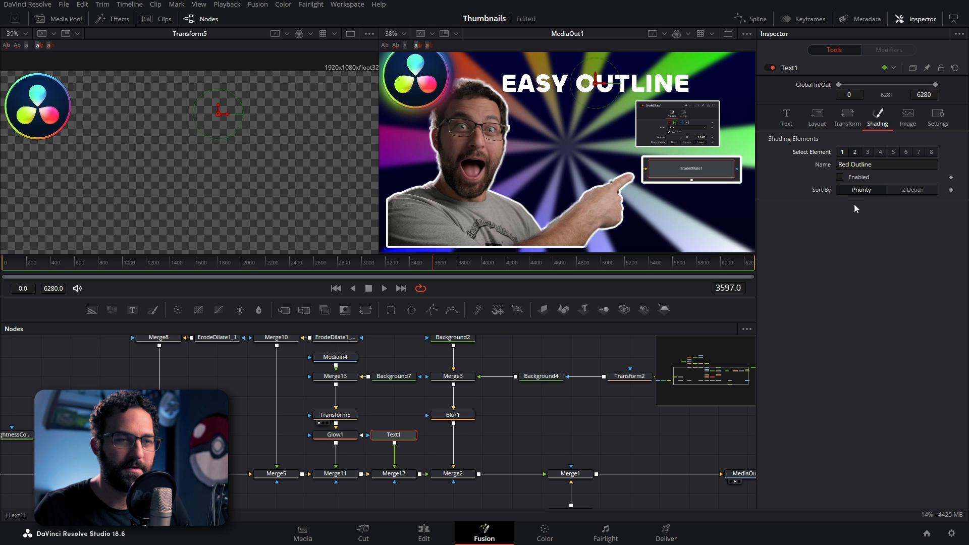
click(840, 177)
click(867, 152)
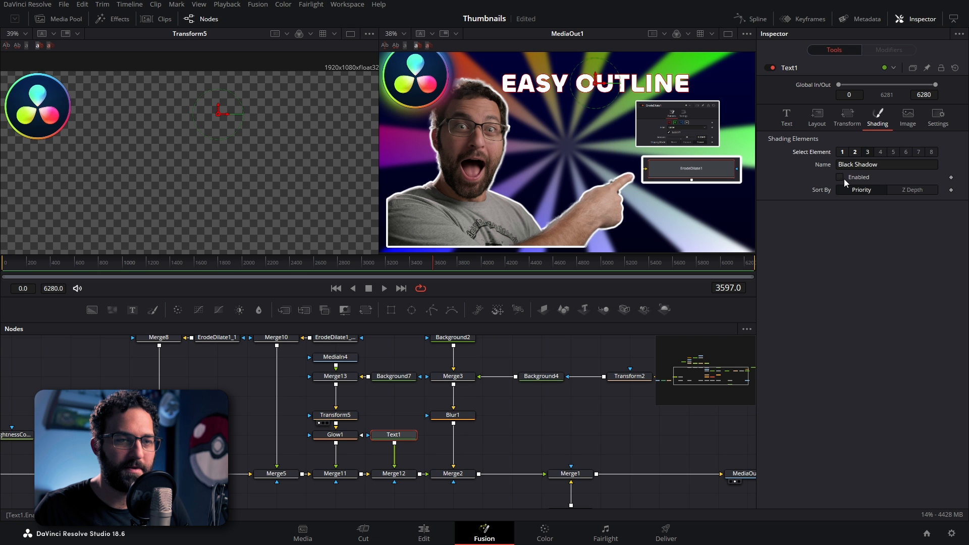
click(840, 177)
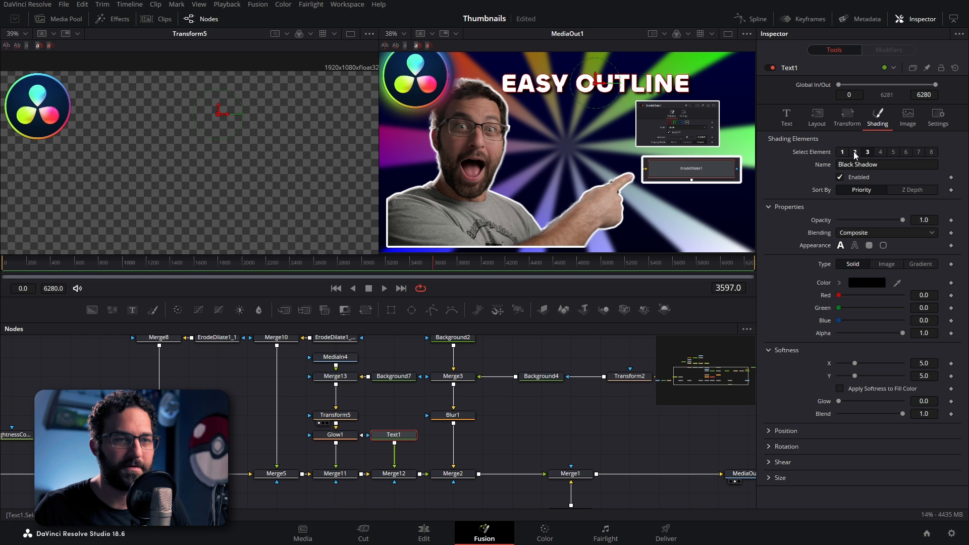
Step: Set the title's Red Outline to thickness 0.1 and dark red #550000
click(854, 153)
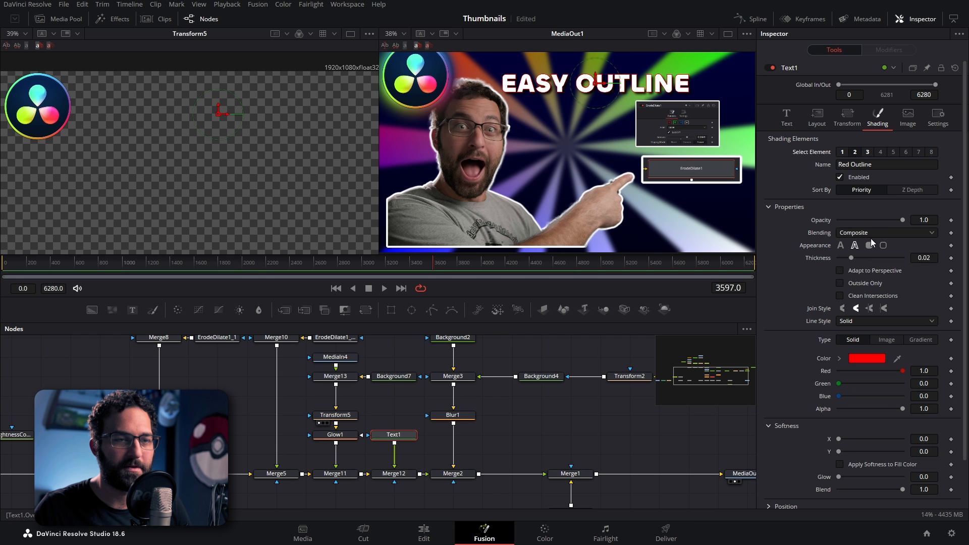
click(866, 358)
click(368, 232)
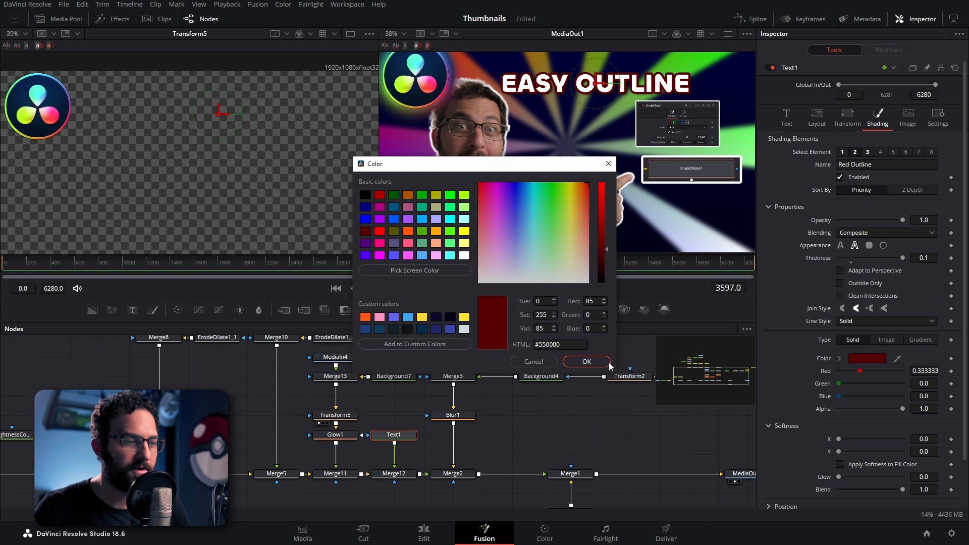
click(583, 358)
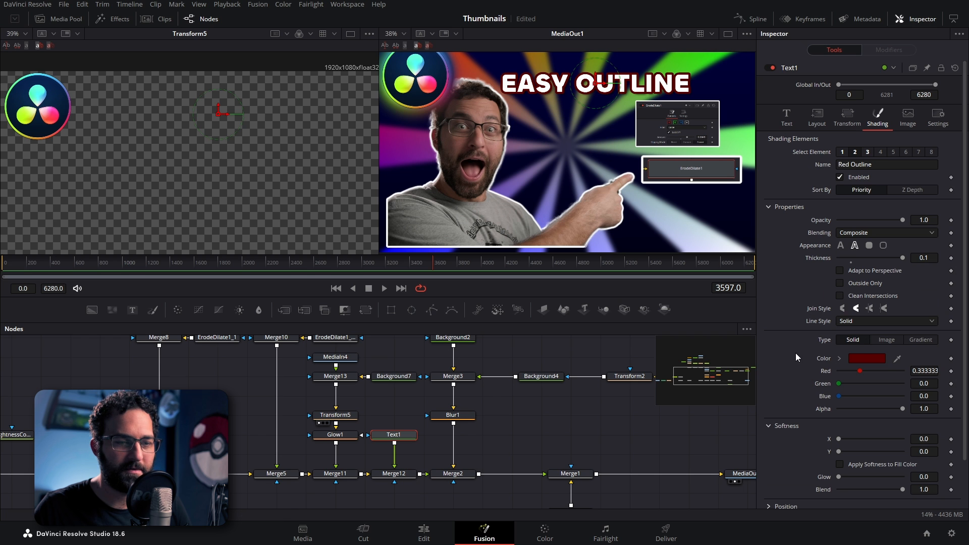
Step: Switch the outline to a gradient running from dark red to a brighter red with a red value of about 0.82
click(920, 340)
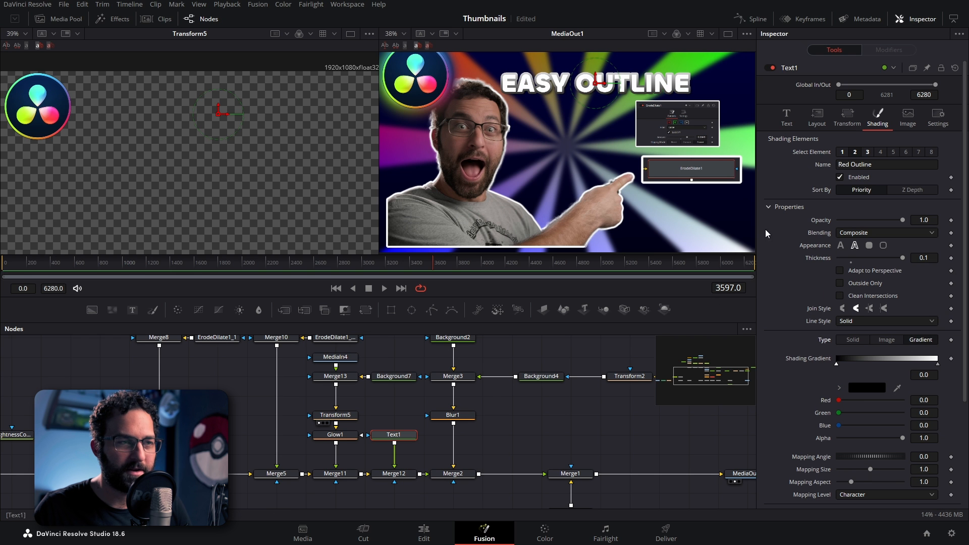
click(867, 387)
click(368, 231)
click(583, 358)
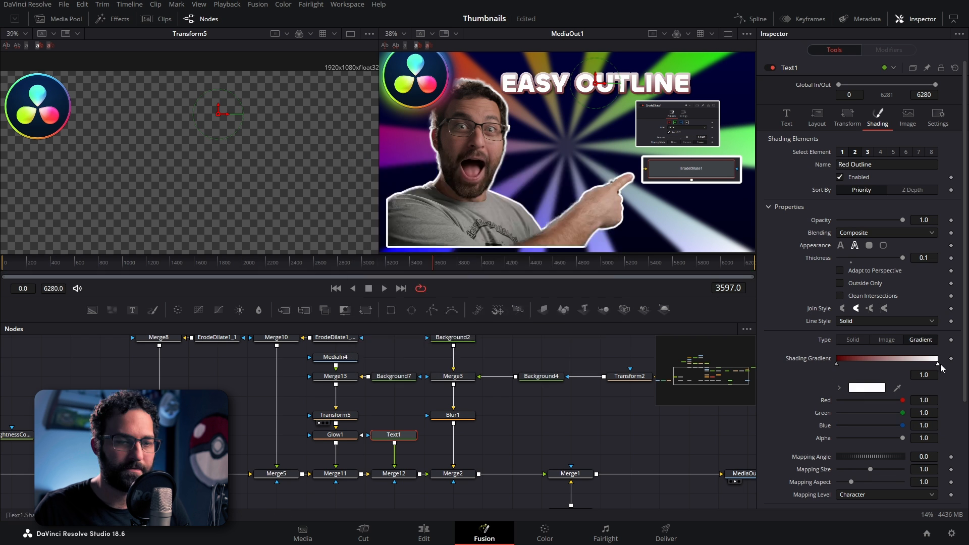
click(937, 364)
click(866, 387)
click(582, 358)
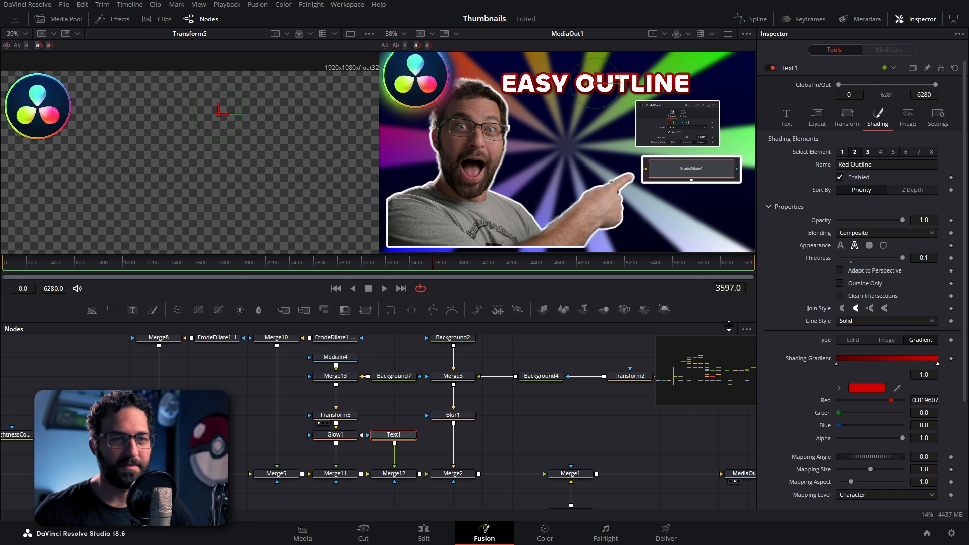
Step: Shift the pointing man slightly right and down with Transform1, and nudge the title and inset screenshots to balance the layout
click(548, 157)
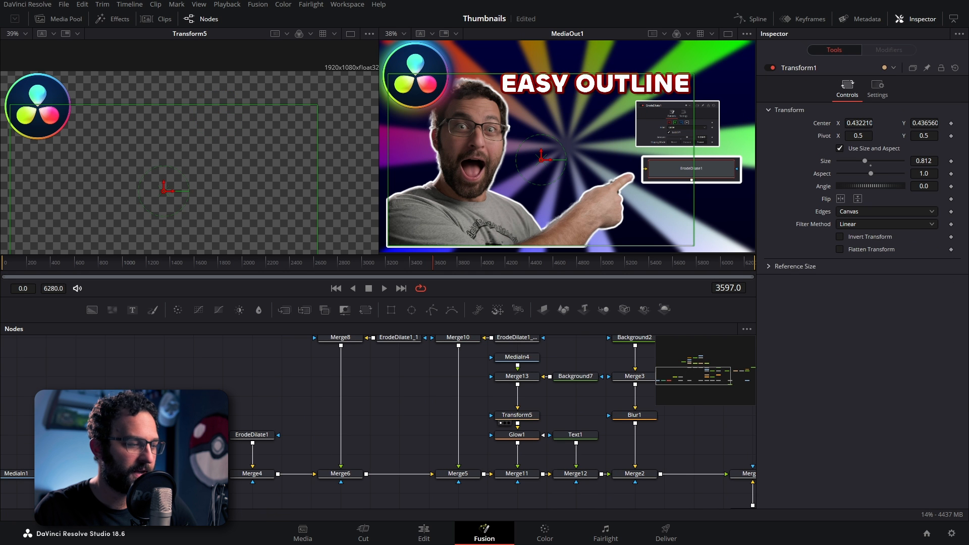
click(517, 414)
drag(586, 401, 507, 395)
click(302, 492)
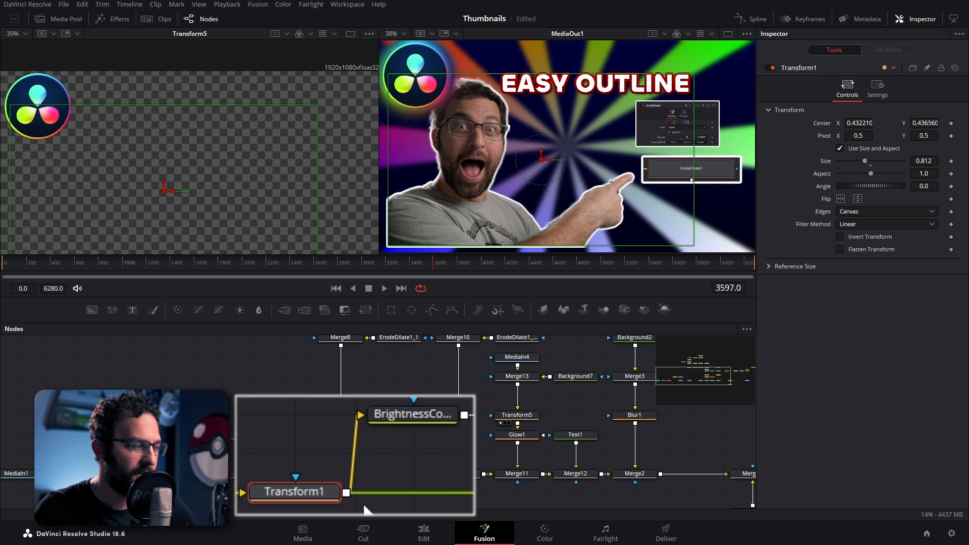
drag(303, 492, 423, 492)
drag(542, 159, 554, 164)
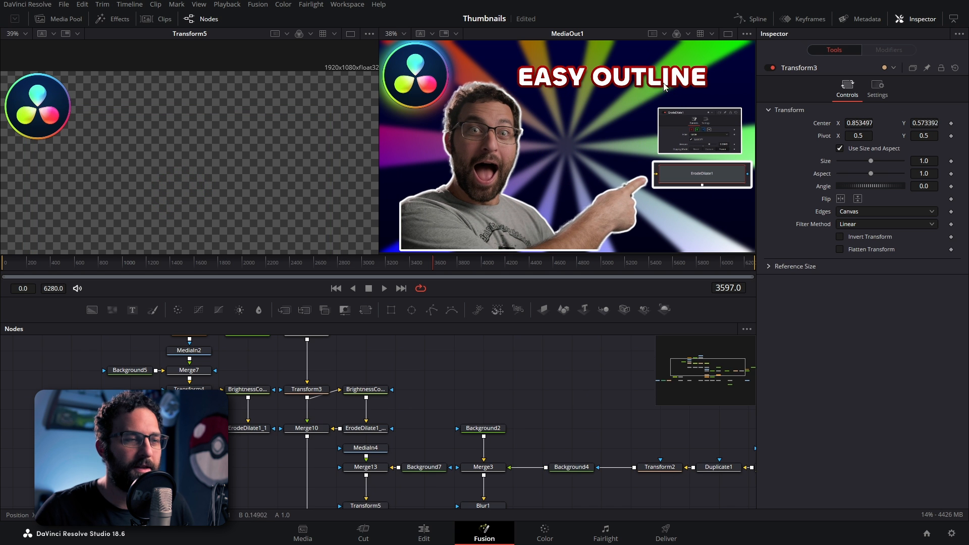
Step: Place the Grid node beside Background3 in the node graph and show it fitted to the first viewer
scroll(558, 159, right, 1)
scroll(570, 146, left, 1)
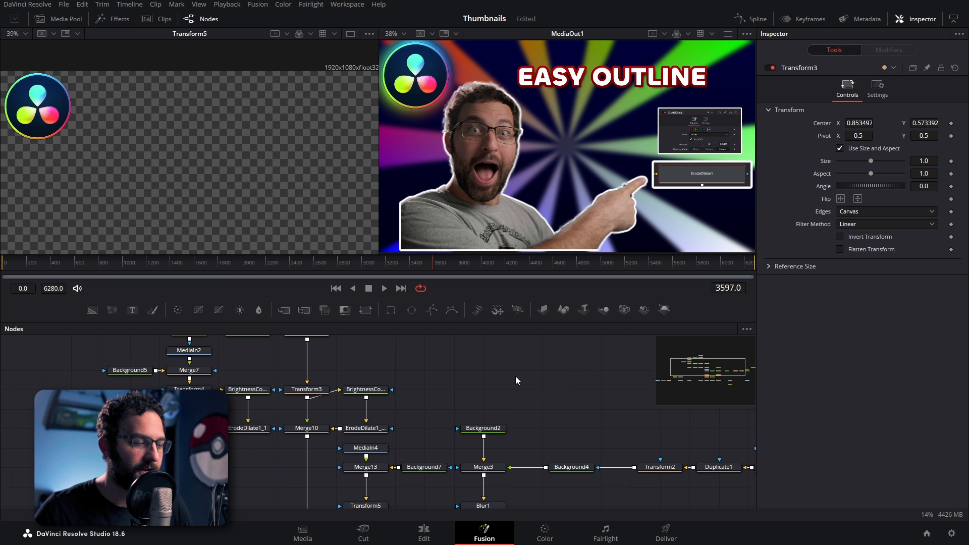
scroll(516, 376, down, 2)
scroll(515, 377, up, 2)
drag(623, 349, 531, 379)
drag(729, 458, 521, 397)
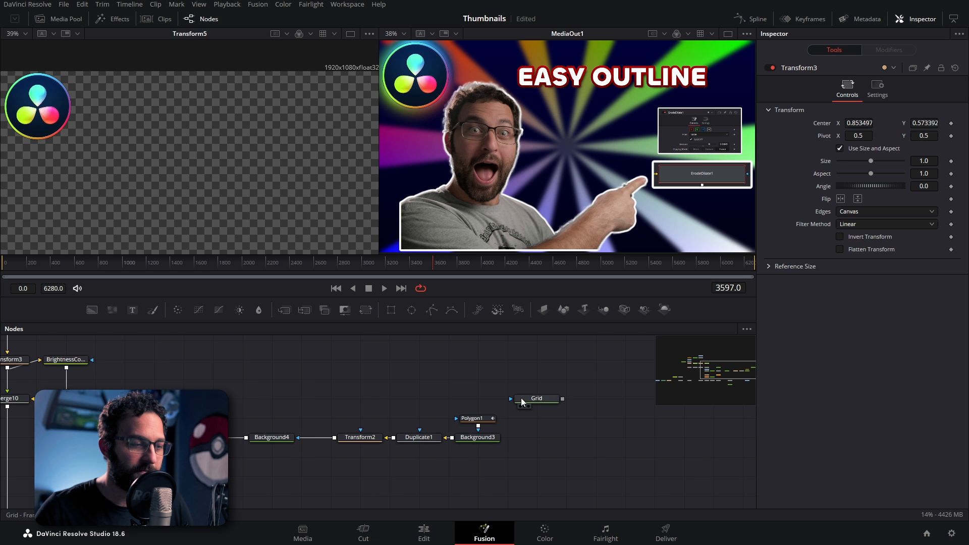
click(540, 400)
key(1)
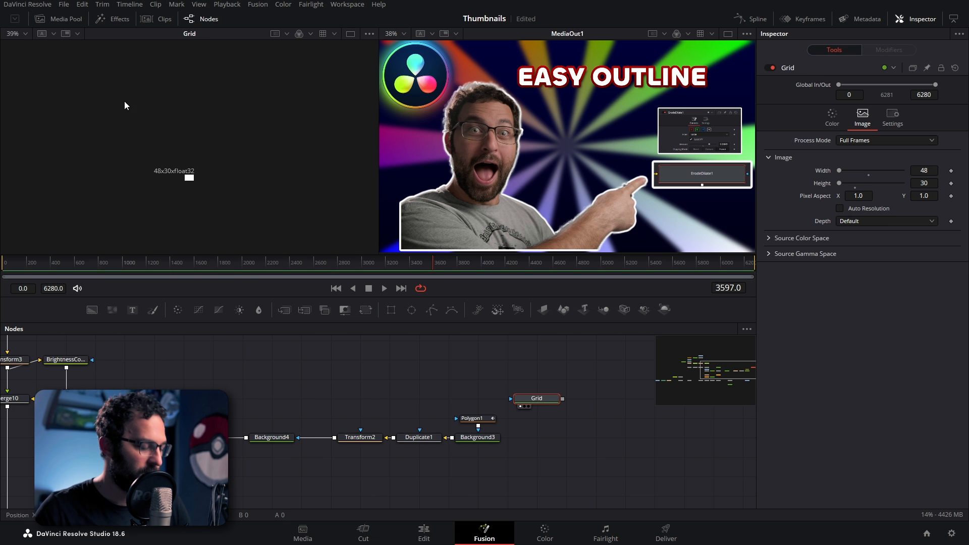
key(f)
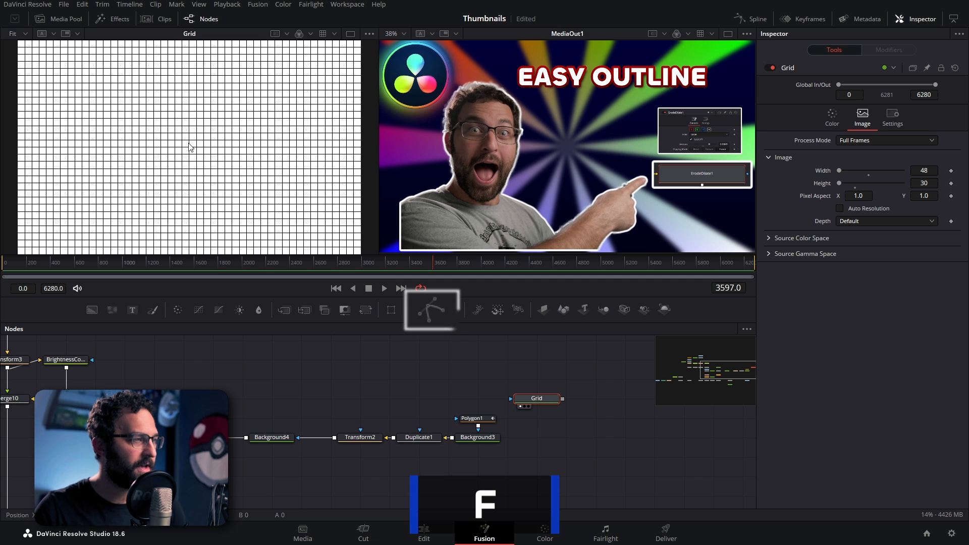
Step: Draw a closed right-pointing block arrow polygon over the grid, using its lines to keep the edges even
click(431, 309)
click(122, 125)
click(275, 128)
click(273, 93)
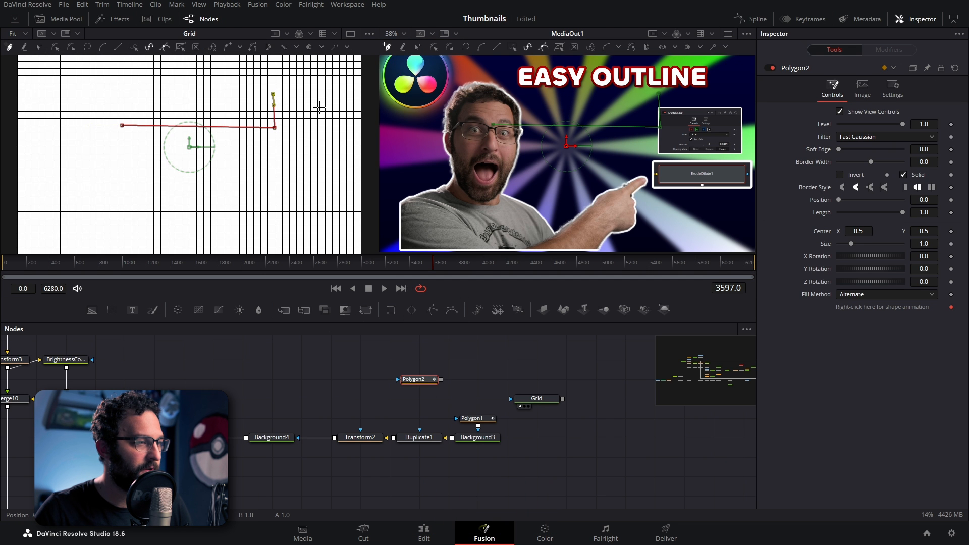
click(341, 149)
click(275, 199)
click(275, 168)
click(120, 170)
click(122, 126)
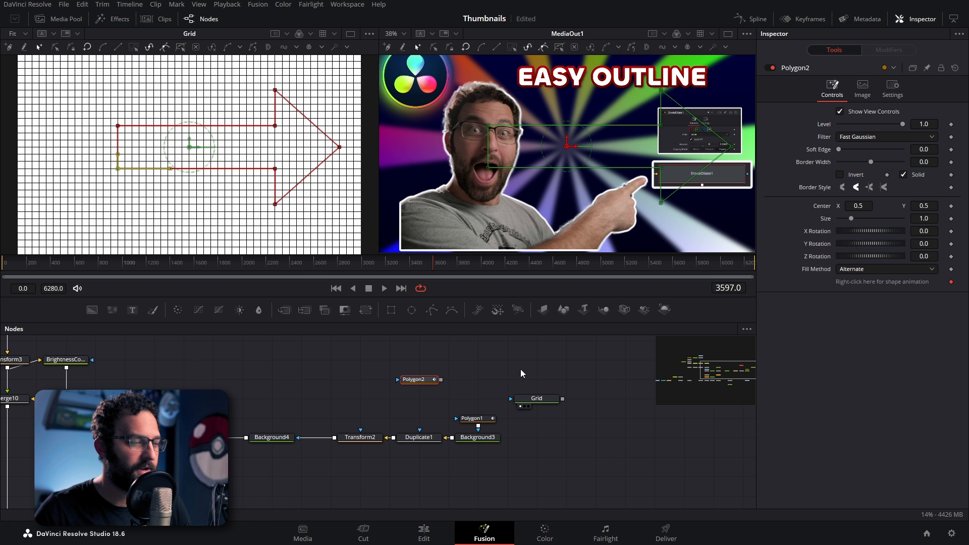
Step: Mask a new Background with the arrow polygon, merge it between Merge12 and Merge2, and set its colour to pure red, 1.0
drag(416, 379, 270, 379)
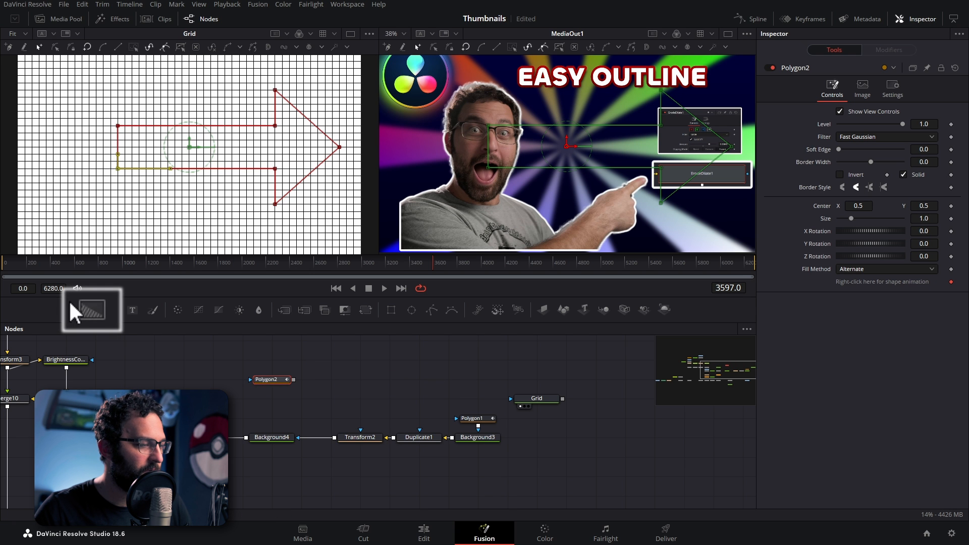
click(86, 313)
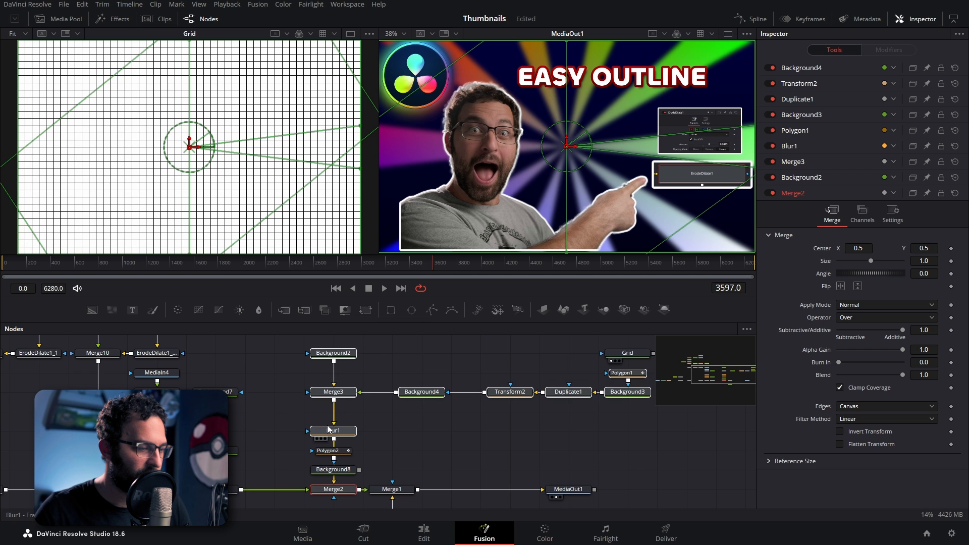
drag(328, 429, 452, 429)
drag(424, 447, 332, 459)
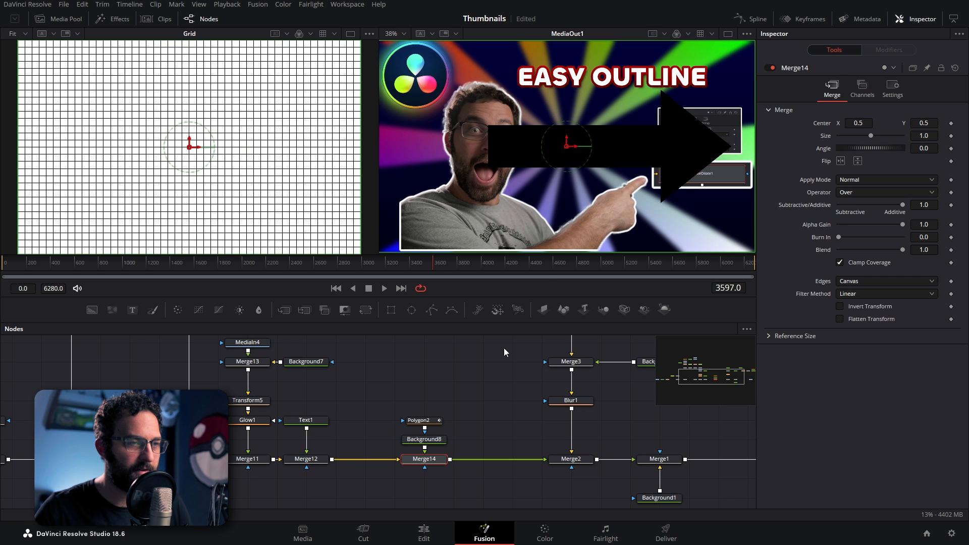
click(442, 440)
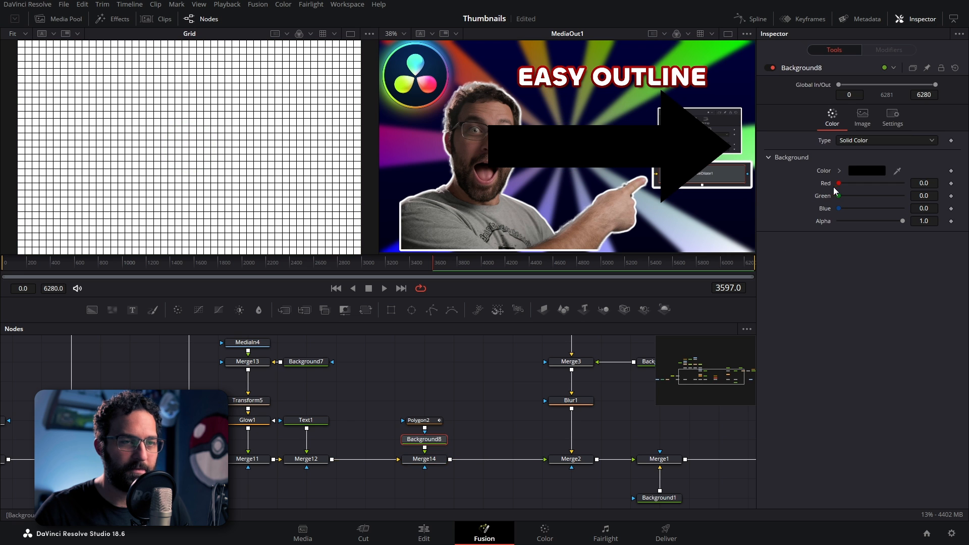
drag(838, 183, 943, 186)
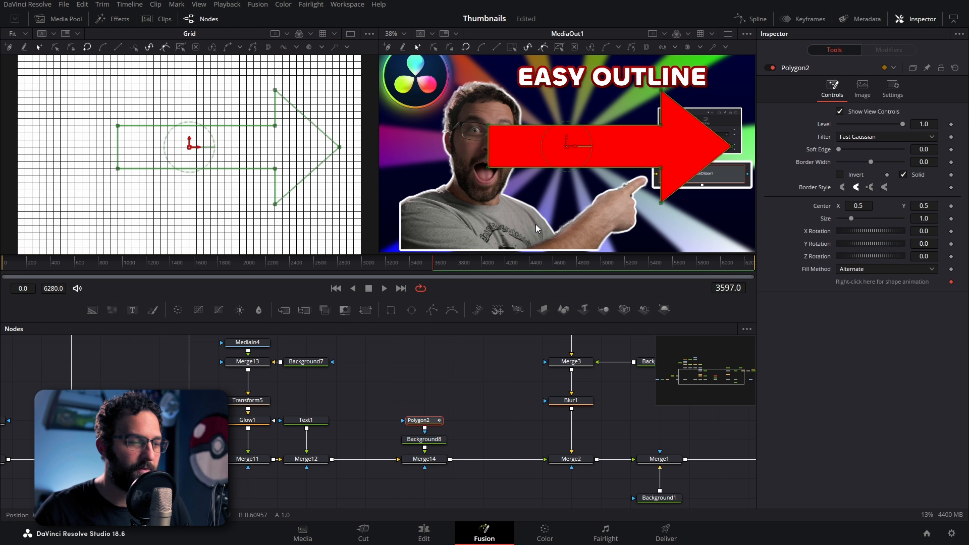
Step: Move Polygon2 higher above Background8 and paste an instance of it beside the original
ctrl+click(433, 438)
drag(434, 421, 429, 383)
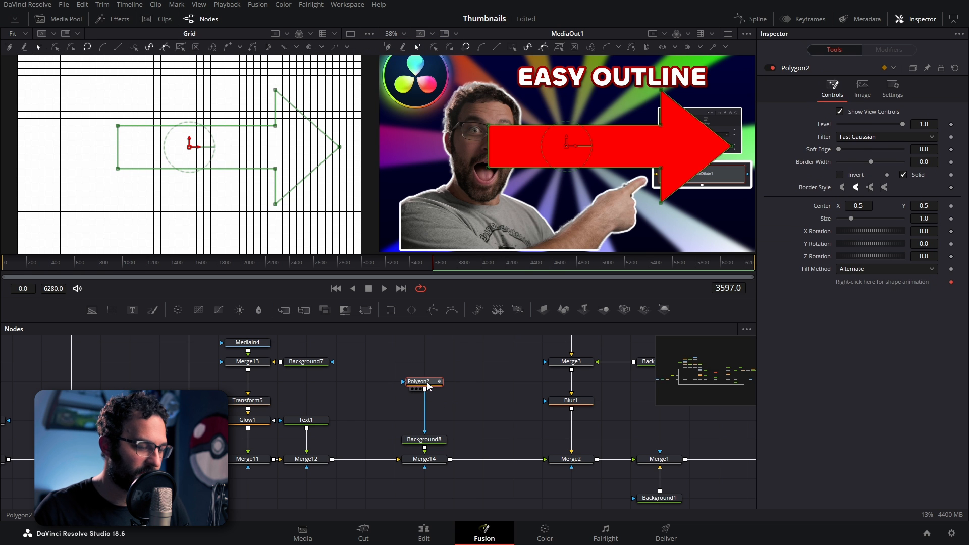
click(480, 384)
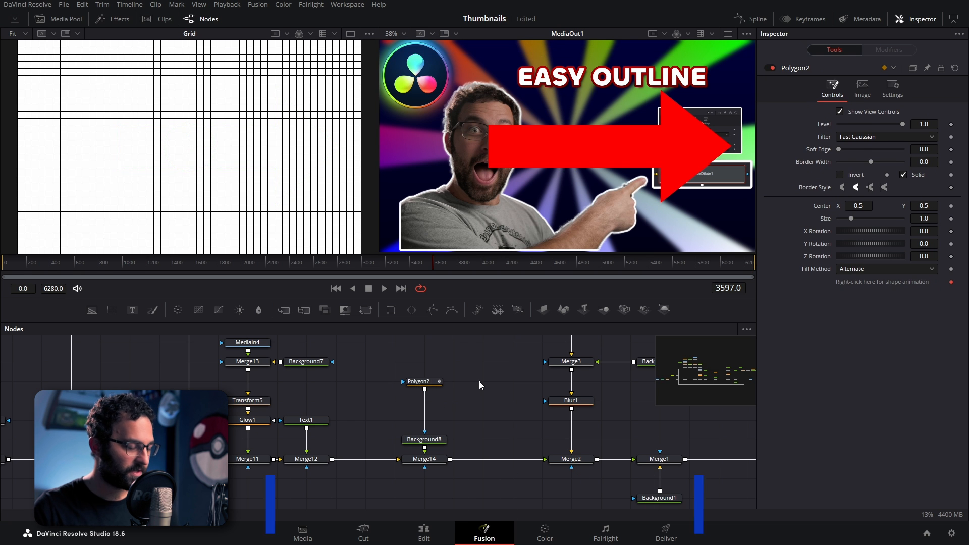
key(ctrl+shift+v)
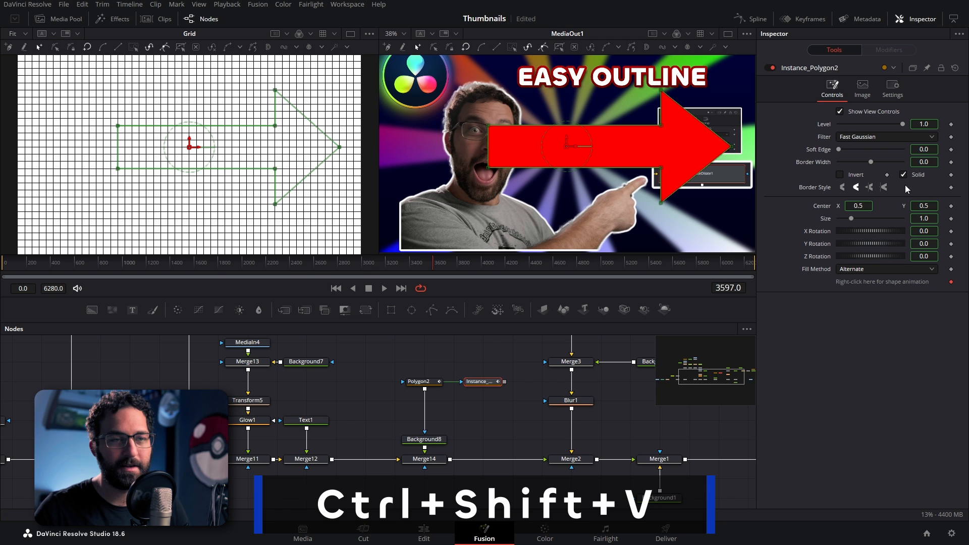
Step: Deinstance the polygon copy's Border Width and turn off its Solid option
right_click(919, 176)
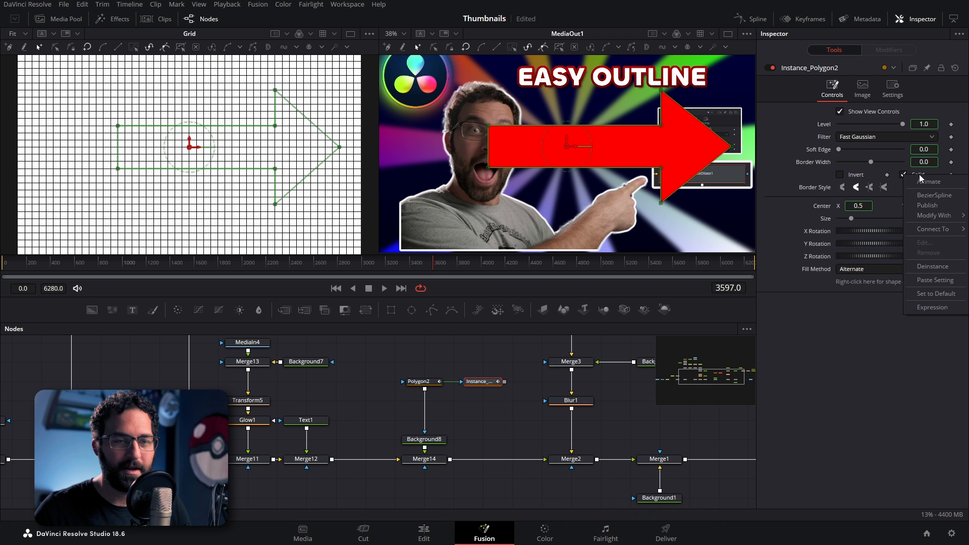
right_click(818, 162)
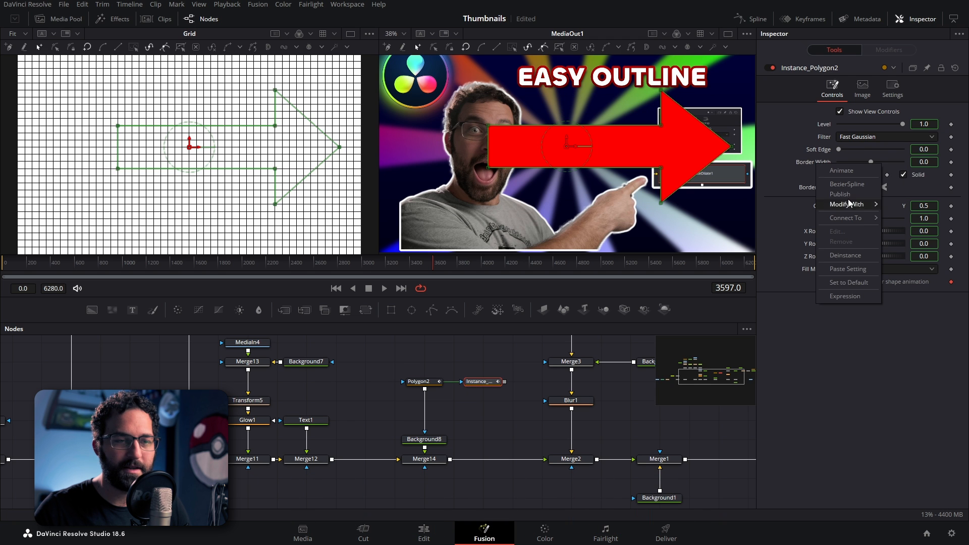
click(846, 255)
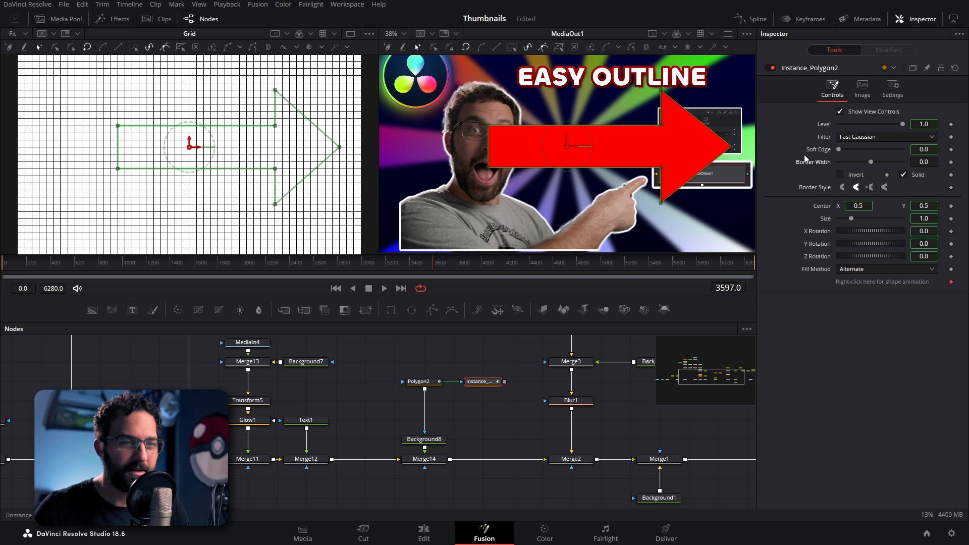
click(902, 175)
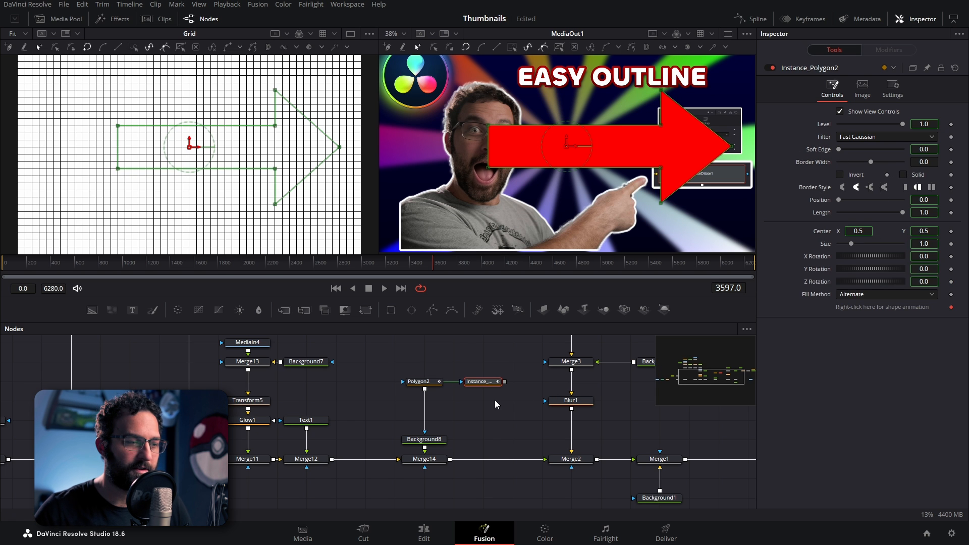
Step: Add a white Background masked by the instanced polygon and merge it over the red arrow's Background8
drag(436, 440, 437, 426)
click(376, 404)
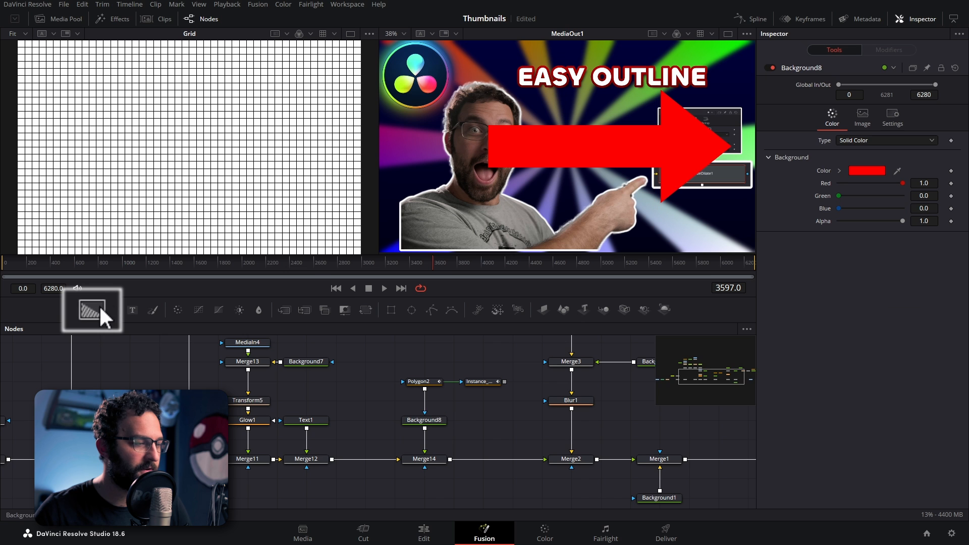
click(99, 305)
drag(525, 420, 425, 429)
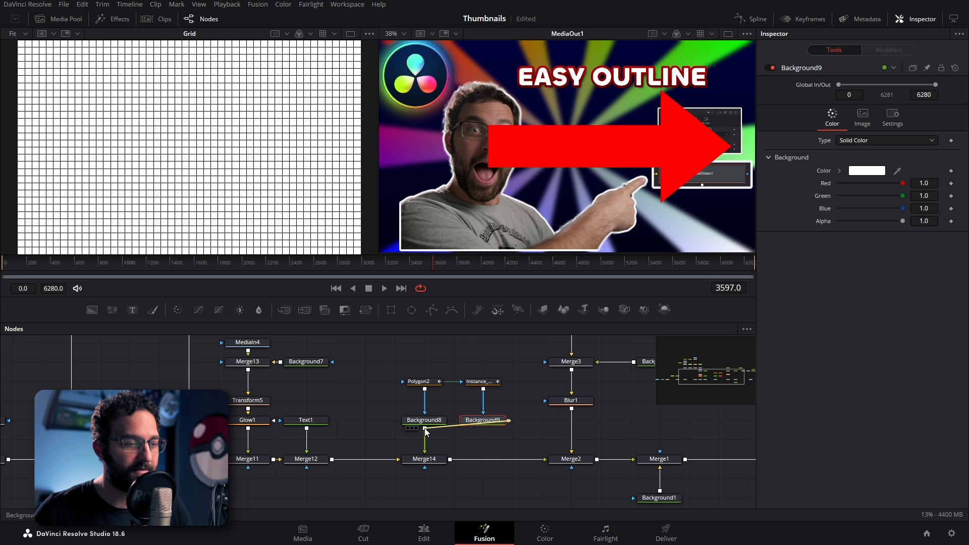
drag(424, 428, 425, 428)
Step: Set the instanced polygon's Border Width to 0.0129 to give the arrow a white outline
drag(436, 351, 484, 389)
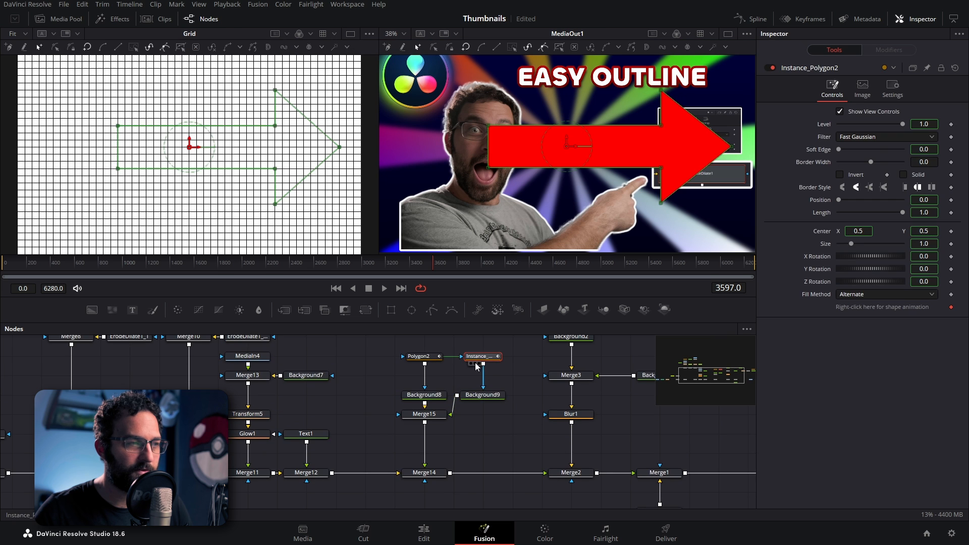
drag(919, 163, 943, 162)
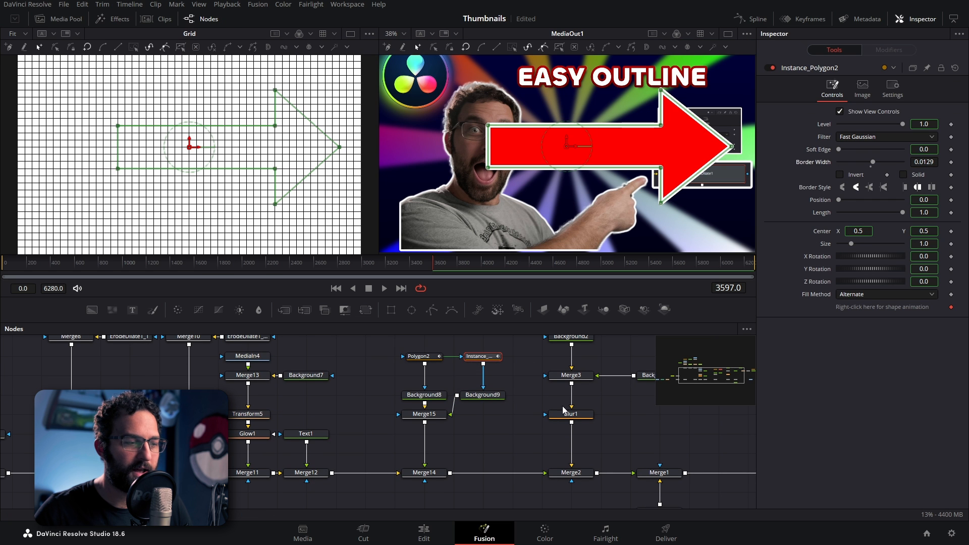
click(507, 433)
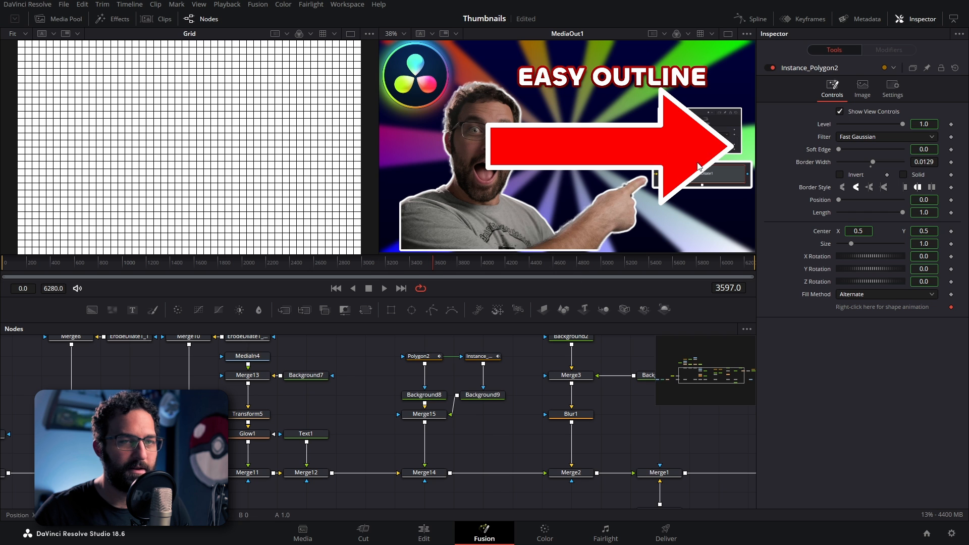
Step: Reshape Polygon2 into a curved arrow by merging the tail corners into one lower point and bending both shaft edges
click(418, 357)
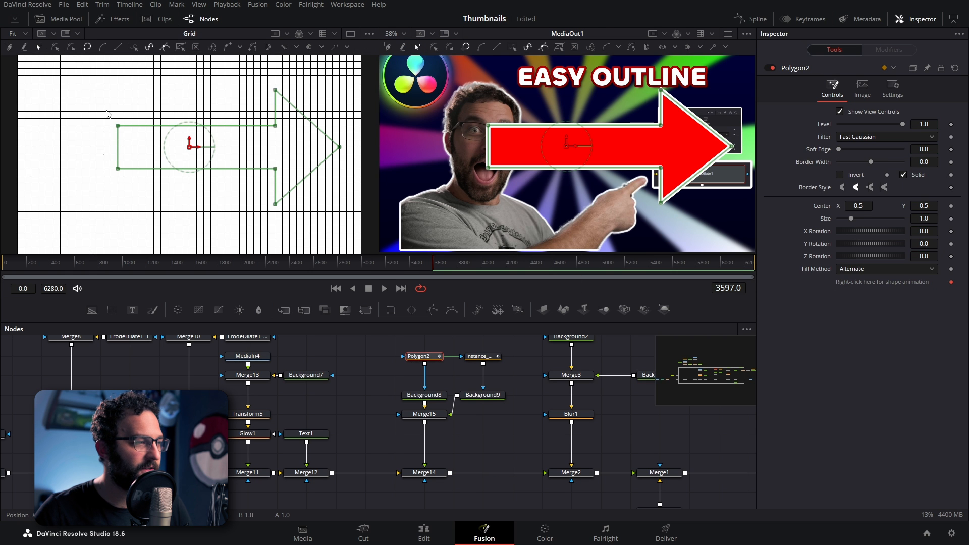
drag(117, 125, 136, 131)
drag(171, 169, 166, 160)
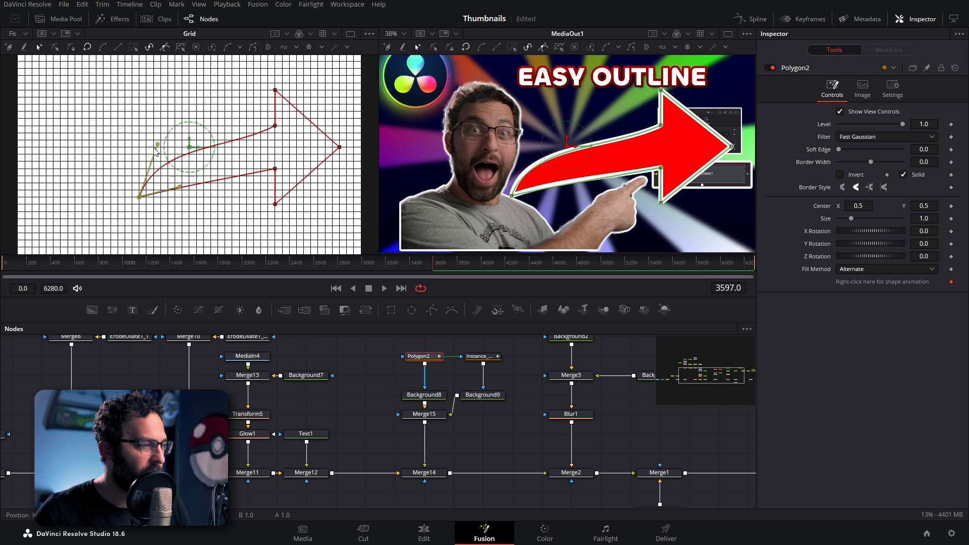
drag(157, 146, 175, 170)
drag(230, 178, 209, 164)
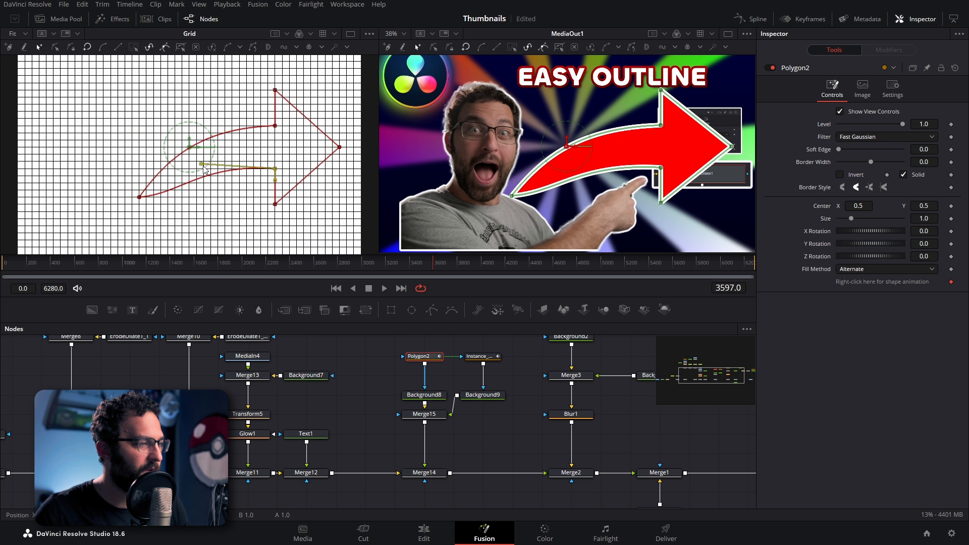
click(140, 197)
click(275, 168)
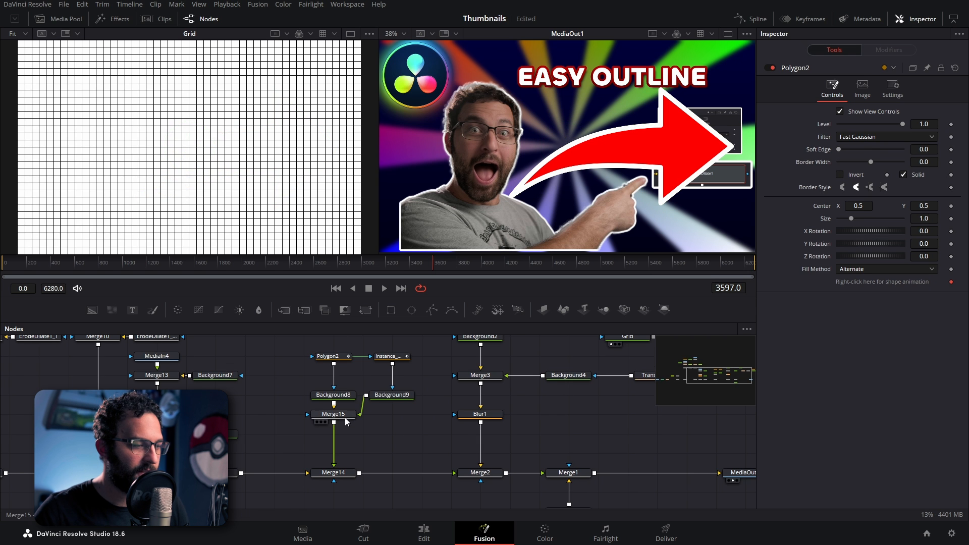
Step: Add a Transform after Merge15, scale the arrow to about 0.5, tilt it clockwise and position it pointing at the inset screenshots
click(324, 413)
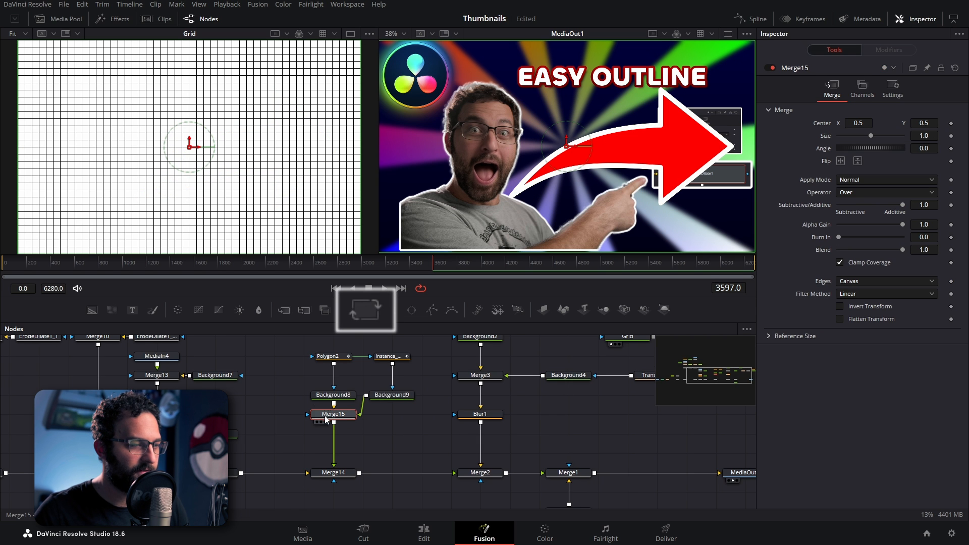
click(366, 310)
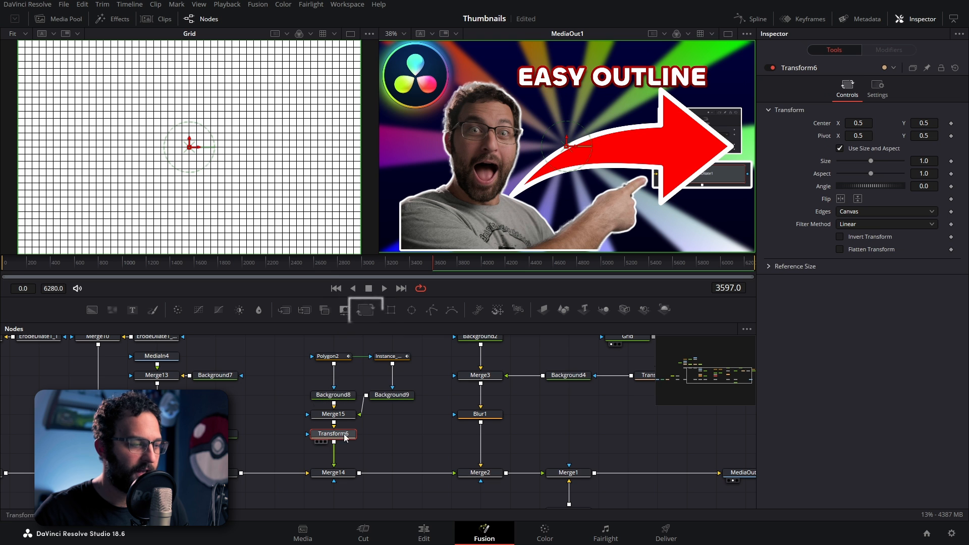
drag(917, 162, 936, 186)
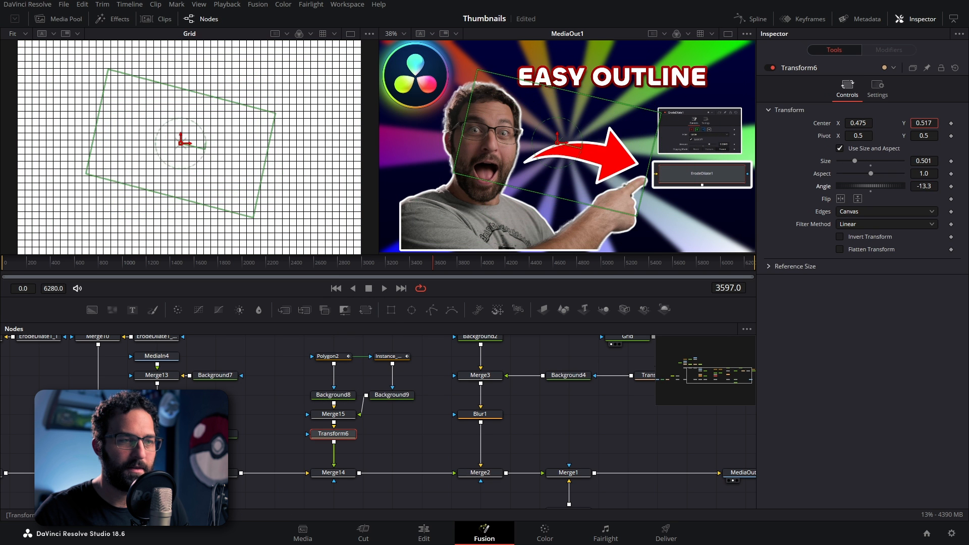
drag(923, 123, 869, 123)
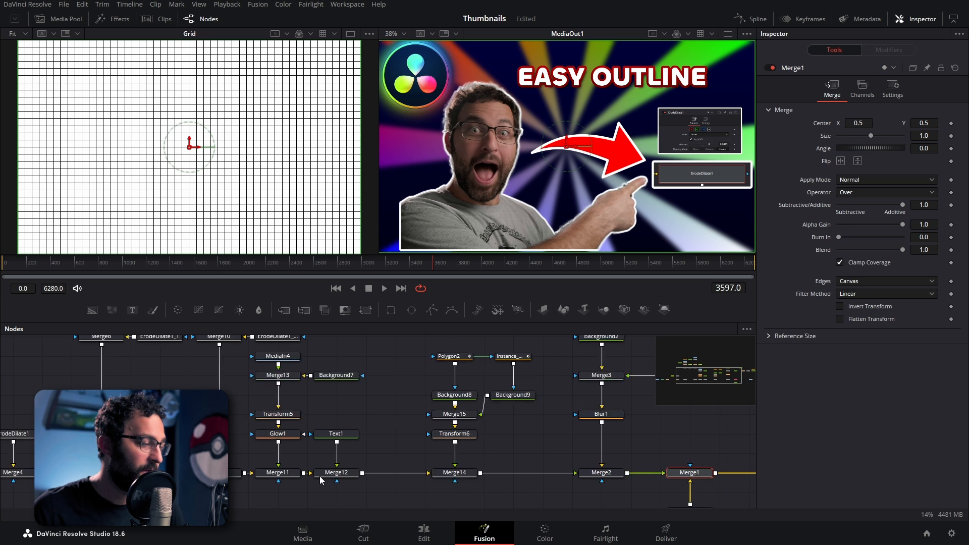
Step: Insert a Brightness Contrast node between MagicMask1 and Transform1 in the pointing man's node chain
scroll(318, 480, left, 4)
drag(126, 391, 338, 371)
drag(204, 421, 210, 454)
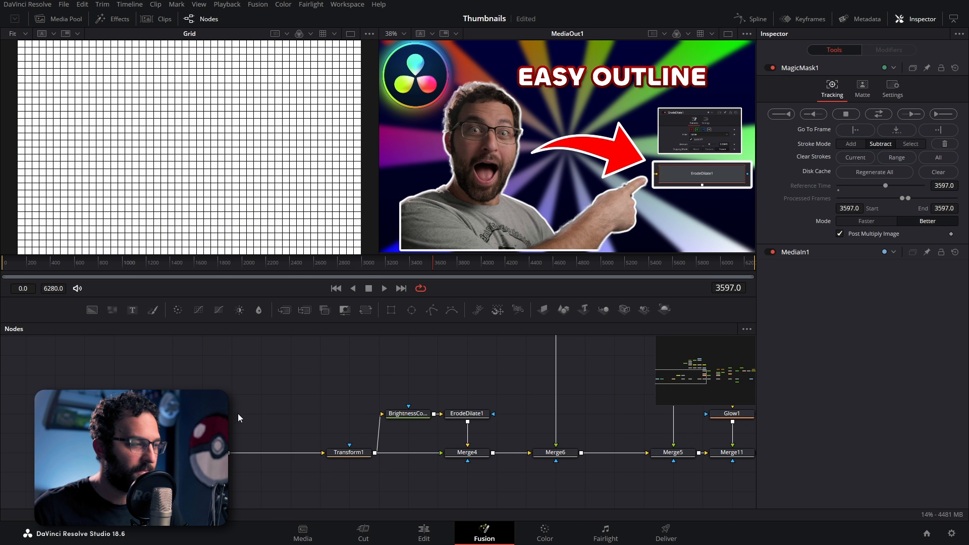
scroll(328, 414, left, 4)
click(310, 456)
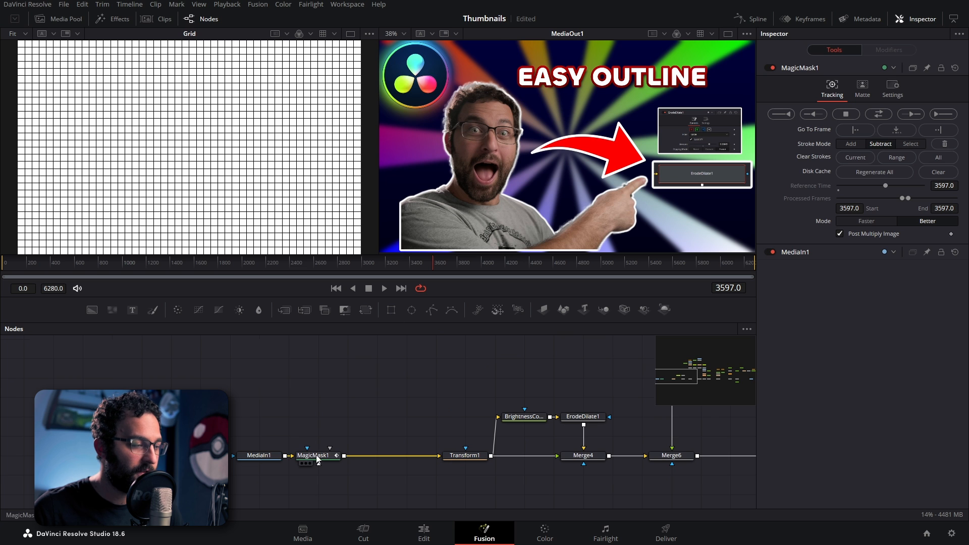
click(241, 311)
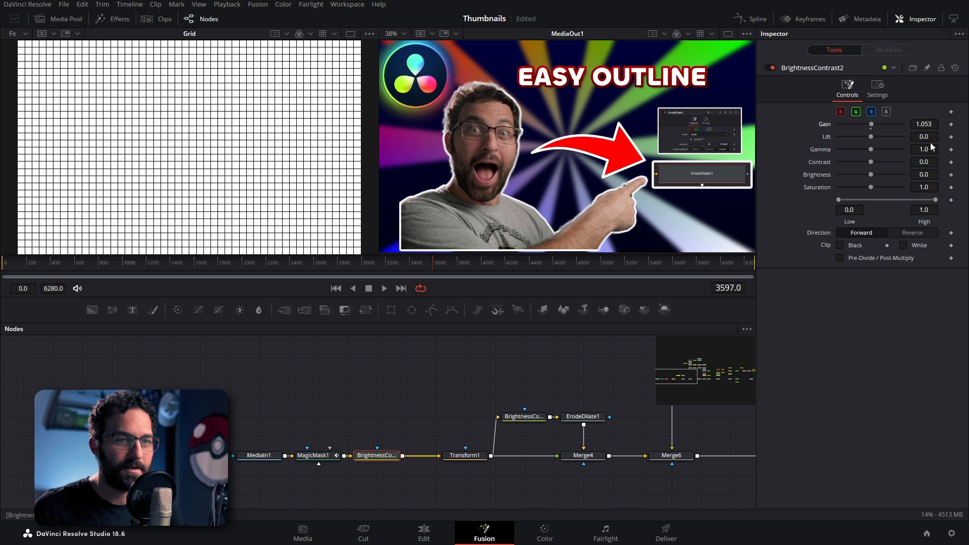
Step: Set the man's gain to 1.178, gamma to 0.869 and saturation to 1.481, and compare with the correction switched off and on
mouse_move(931, 147)
mouse_down()
mouse_move(922, 147)
mouse_move(935, 146)
mouse_move(938, 124)
mouse_move(922, 150)
mouse_up()
drag(924, 187, 925, 188)
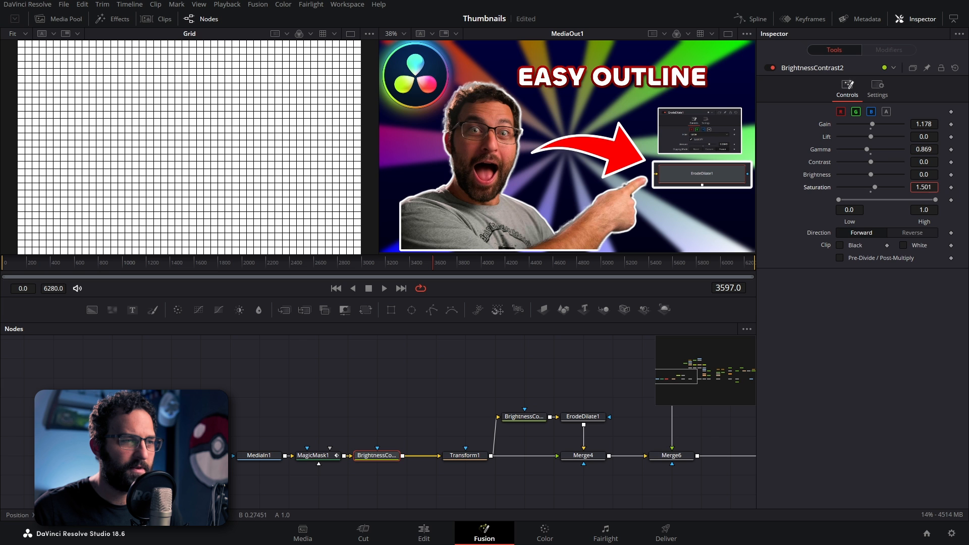
click(768, 70)
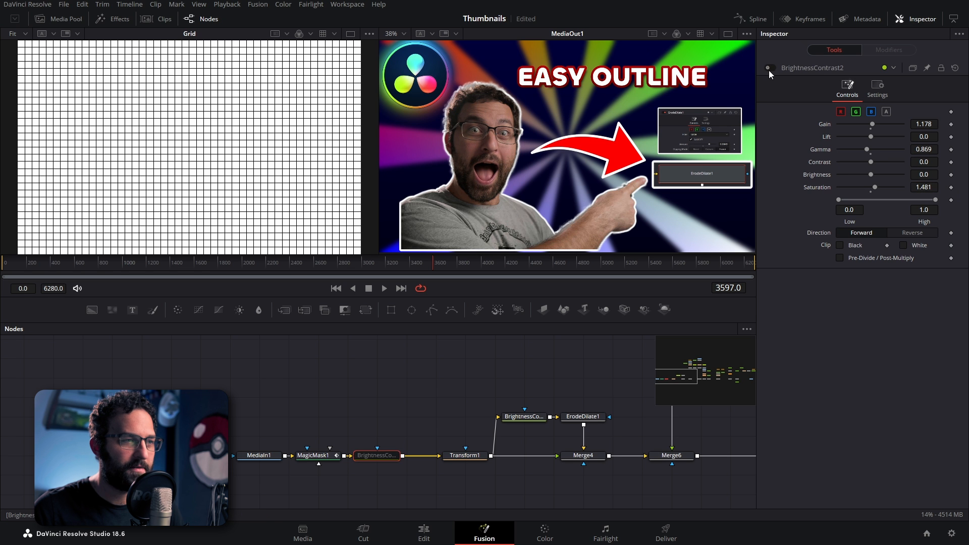
click(768, 71)
mouse_move(507, 150)
mouse_down()
mouse_move(477, 156)
mouse_move(519, 154)
mouse_move(508, 153)
mouse_up()
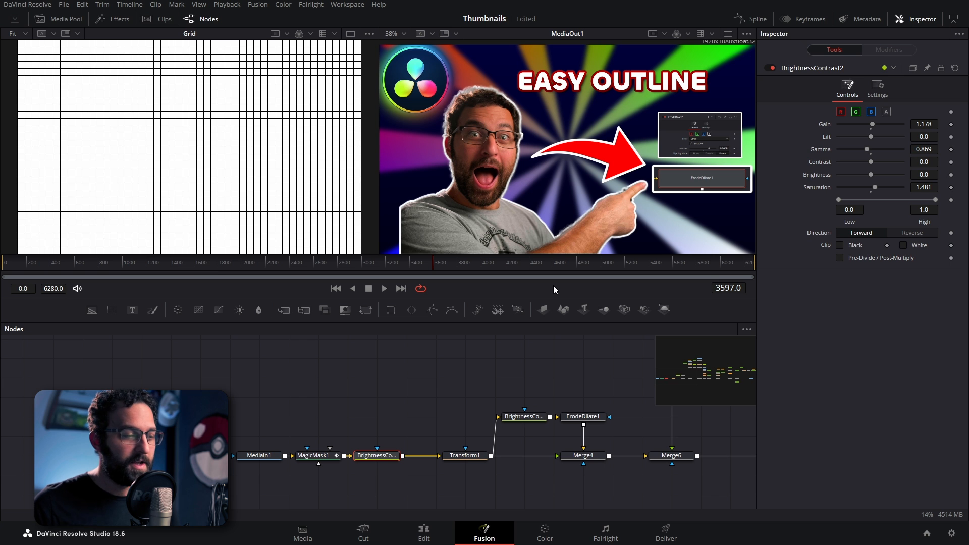
scroll(501, 374, right, 5)
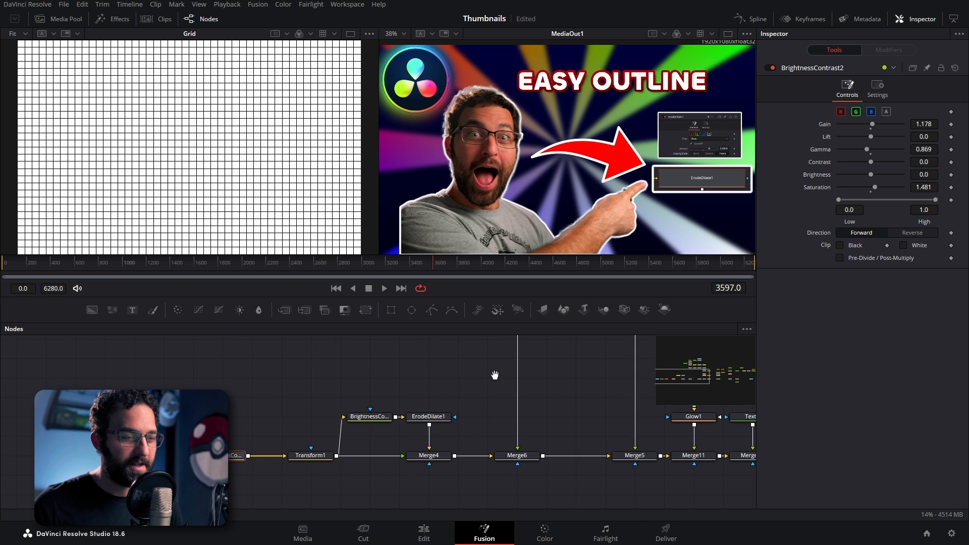
drag(500, 374, 360, 370)
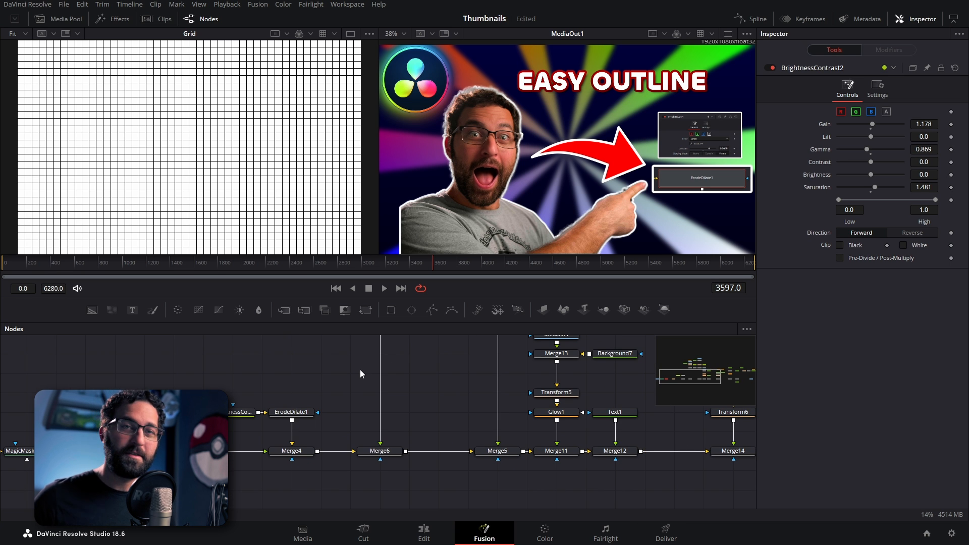